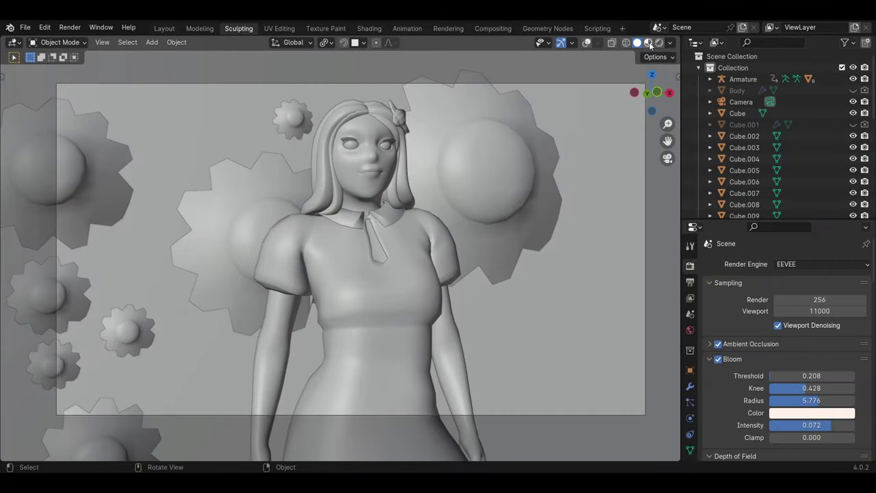
# Switch the viewport to Rendered shading with shadows.
pyautogui.click(649, 43)
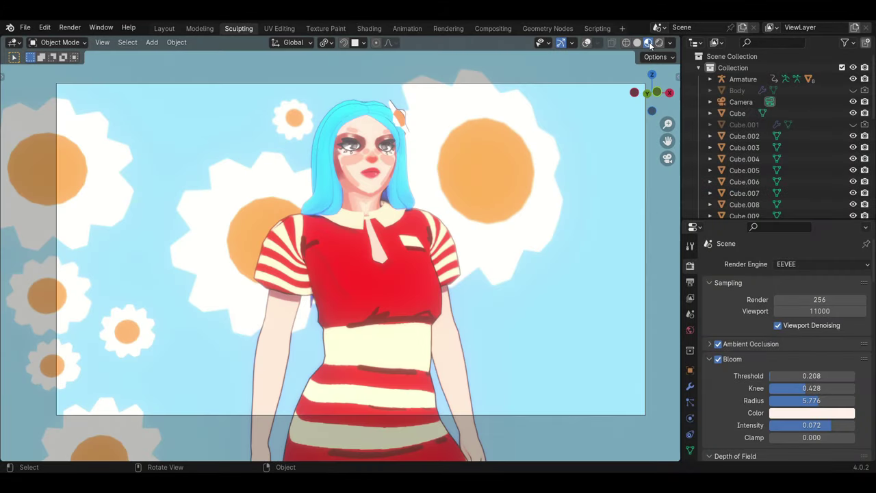
pyautogui.click(661, 43)
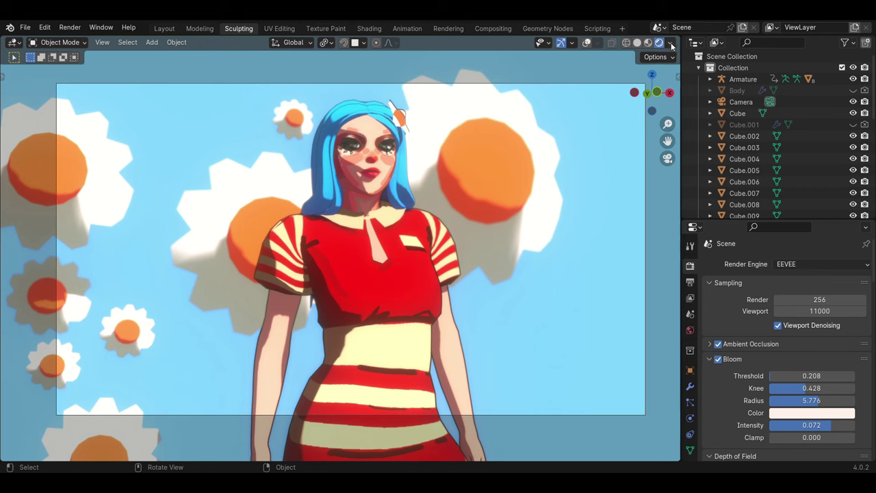
pyautogui.click(671, 43)
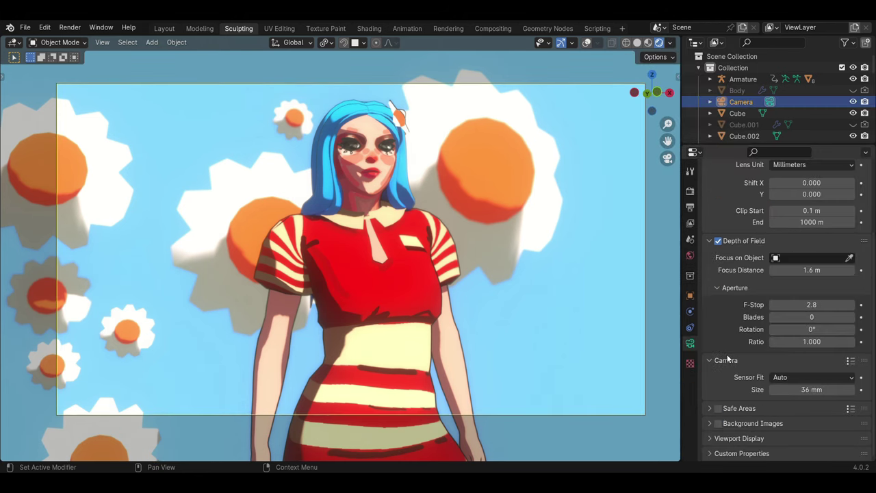
# Tune the camera's depth-of-field focus distance, toggling depth of field off and on to compare.
pyautogui.moveTo(811, 269); pyautogui.dragTo(818, 269)
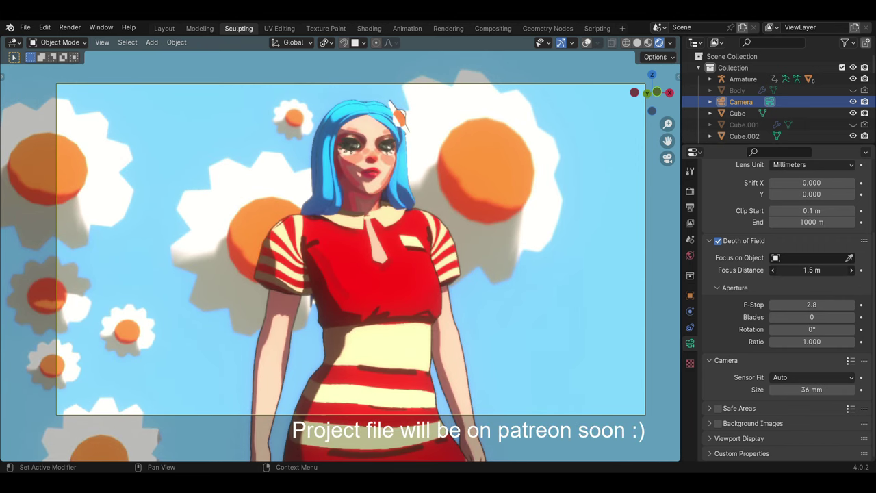
pyautogui.moveTo(810, 270); pyautogui.dragTo(818, 270)
pyautogui.moveTo(622, 230)
pyautogui.mouseDown(button='middle')
pyautogui.moveTo(410, 205)
pyautogui.moveTo(642, 217)
pyautogui.mouseUp(button='middle')
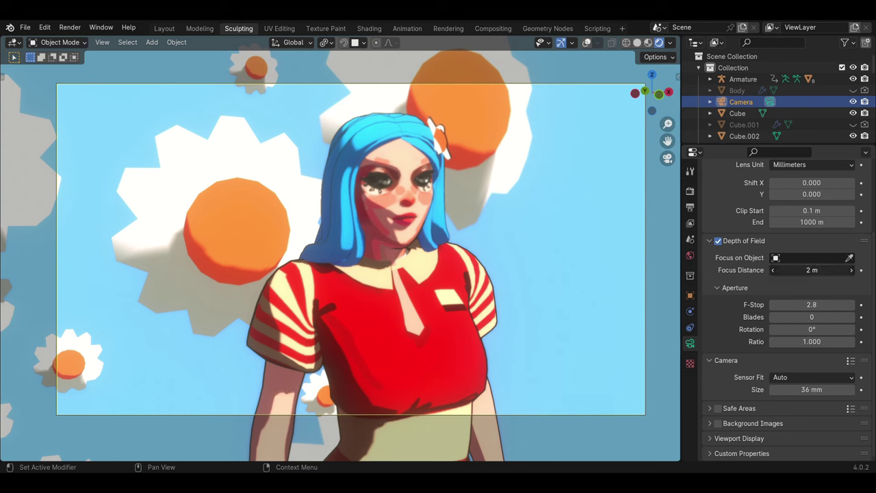
pyautogui.moveTo(811, 270); pyautogui.dragTo(804, 269)
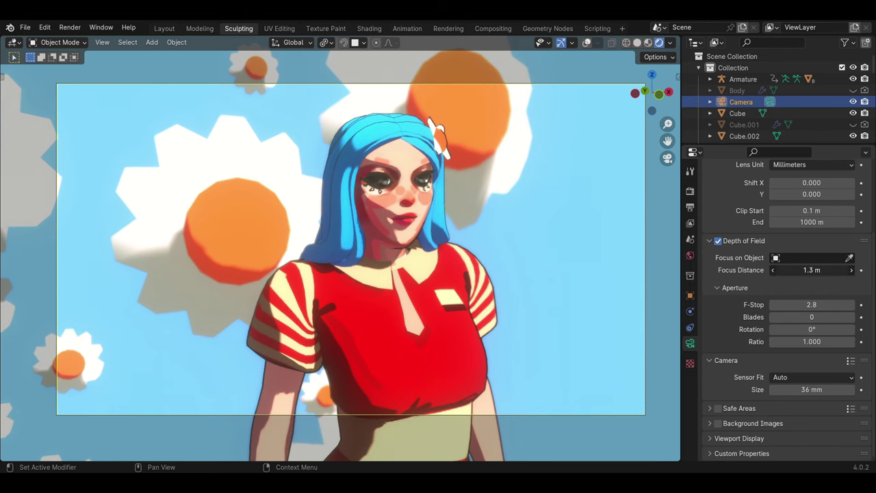
pyautogui.click(724, 241)
pyautogui.click(724, 241)
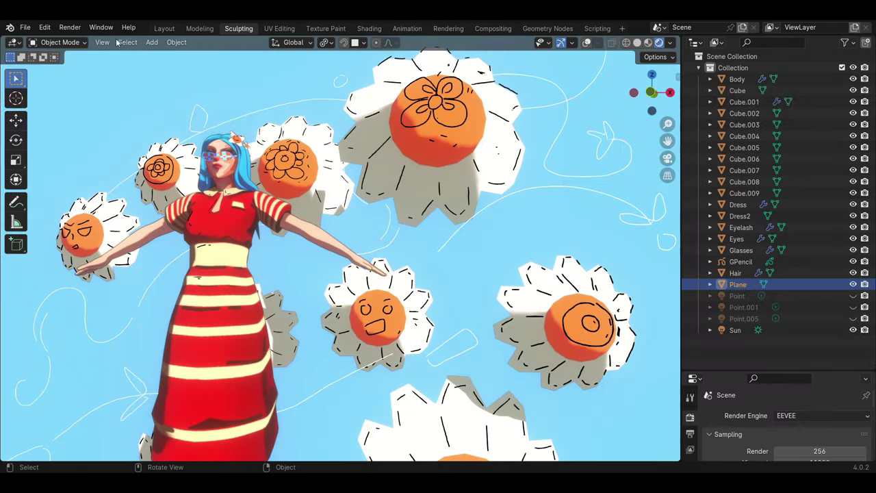
# Hide and re-show the GPencil outlines to compare the look.
pyautogui.rightClick(171, 145)
pyautogui.moveTo(445, 219)
pyautogui.mouseDown(button='middle')
pyautogui.moveTo(470, 253)
pyautogui.moveTo(471, 233)
pyautogui.moveTo(516, 229)
pyautogui.moveTo(482, 220)
pyautogui.mouseUp(button='middle')
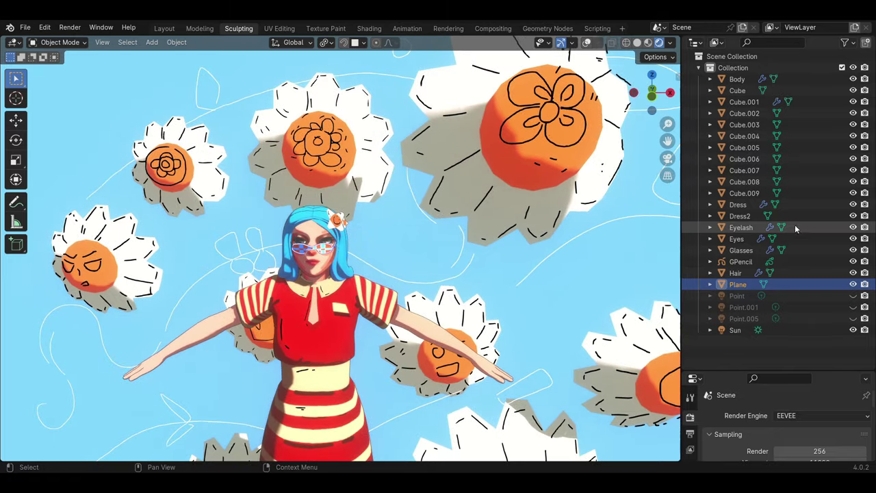
pyautogui.click(852, 261)
pyautogui.moveTo(543, 255)
pyautogui.keyDown('ctrl'); pyautogui.mouseDown(button='middle')
pyautogui.moveTo(466, 259)
pyautogui.moveTo(543, 260)
pyautogui.moveTo(501, 240)
pyautogui.moveTo(510, 246)
pyautogui.mouseUp(button='middle'); pyautogui.keyUp('ctrl')
pyautogui.click(853, 262)
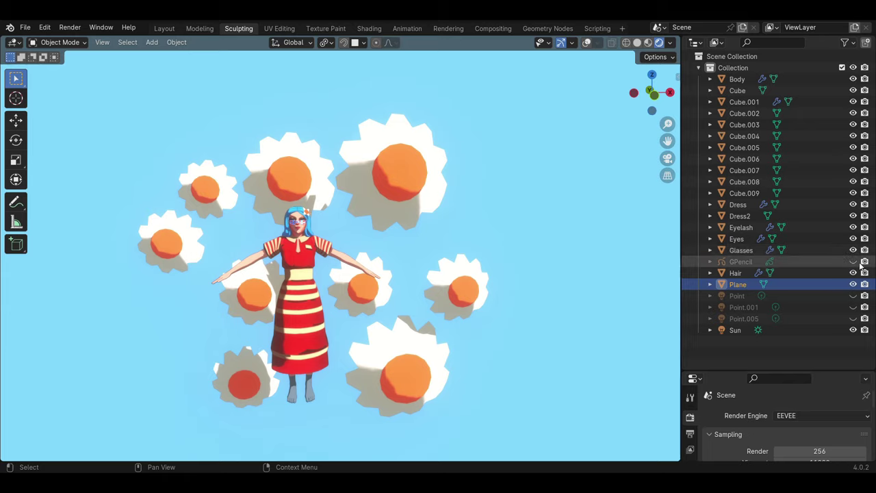
pyautogui.scroll(4, 433, 253)
pyautogui.moveTo(433, 254); pyautogui.dragTo(472, 250, button='middle')
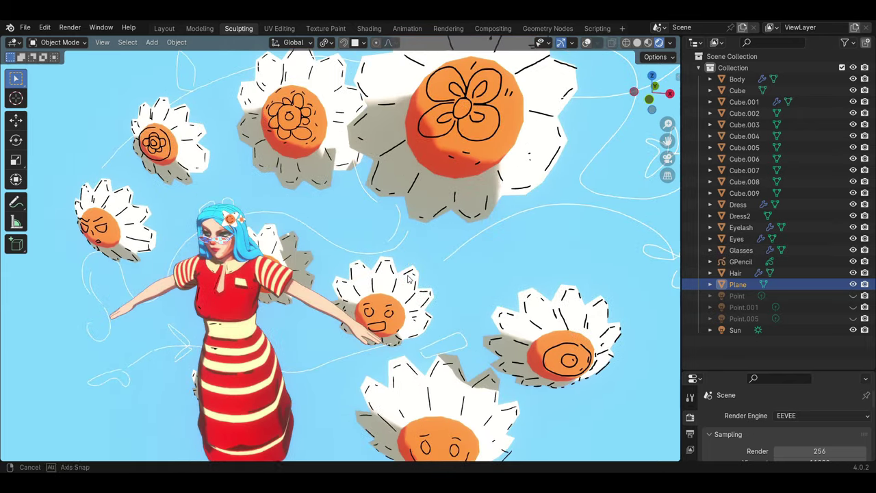
# Hide and re-show the Glasses while viewing the character's head.
pyautogui.click(852, 250)
pyautogui.scroll(3, 383, 226)
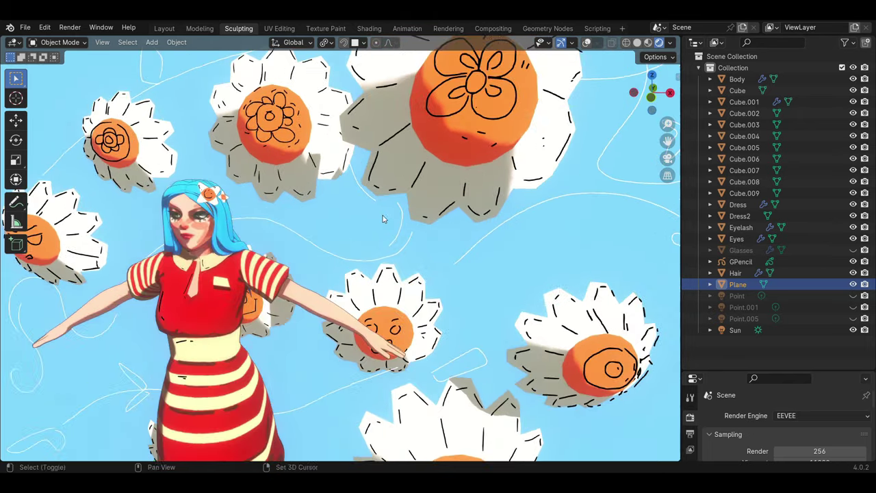
pyautogui.keyDown('shift'); pyautogui.moveTo(356, 219); pyautogui.dragTo(473, 223, button='middle'); pyautogui.keyUp('shift')
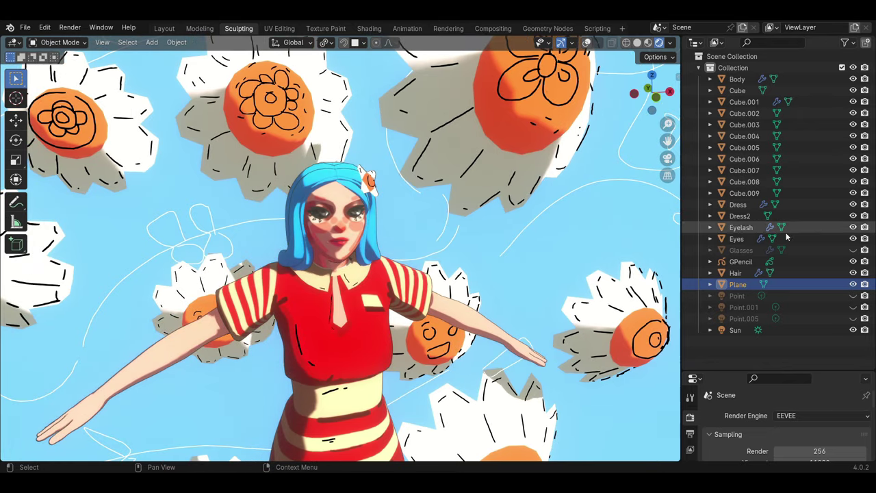
pyautogui.click(853, 250)
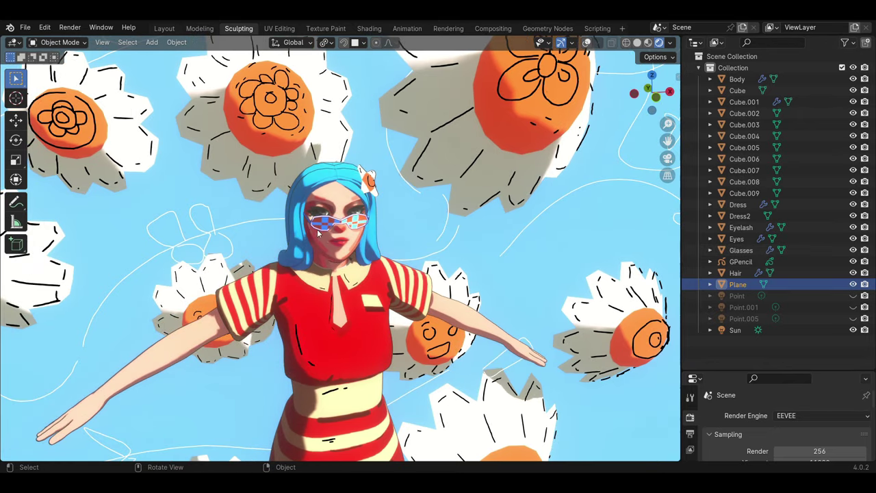
# Frame the character and top flower, then split the 3D view into two side-by-side views.
pyautogui.moveTo(317, 228); pyautogui.dragTo(277, 238, button='middle')
pyautogui.moveTo(548, 255)
pyautogui.mouseDown(button='middle')
pyautogui.moveTo(451, 254)
pyautogui.moveTo(465, 245)
pyautogui.moveTo(582, 239)
pyautogui.moveTo(520, 236)
pyautogui.mouseUp(button='middle')
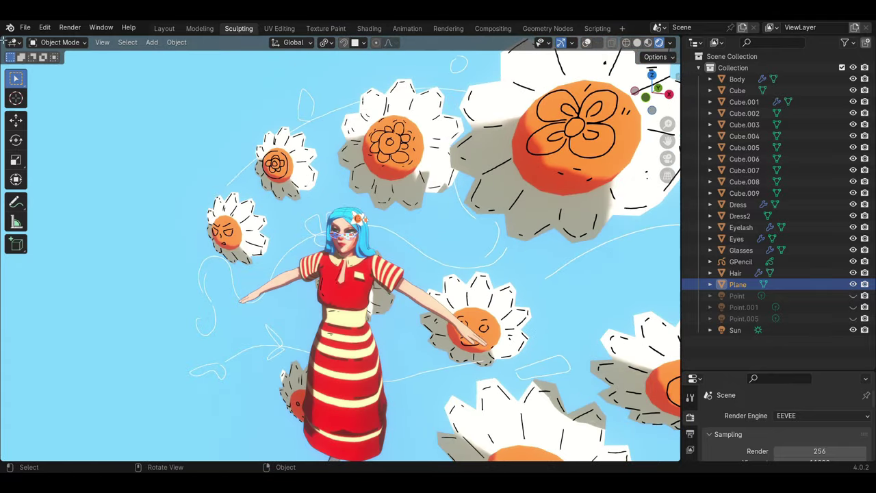
pyautogui.moveTo(4, 39); pyautogui.dragTo(304, 68)
# Show stats and grid overlays in the left view and orbit it around the scene.
pyautogui.scroll(-3, 262, 46)
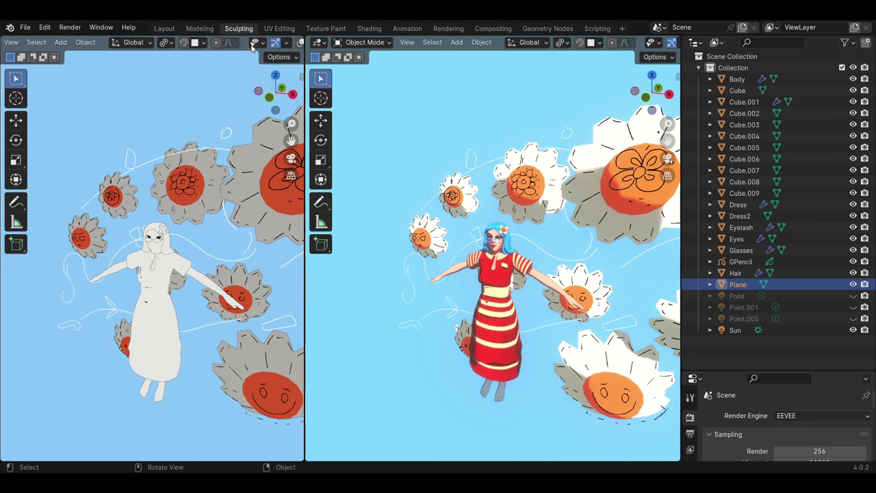
pyautogui.scroll(-3, 211, 247)
pyautogui.scroll(-3, 200, 255)
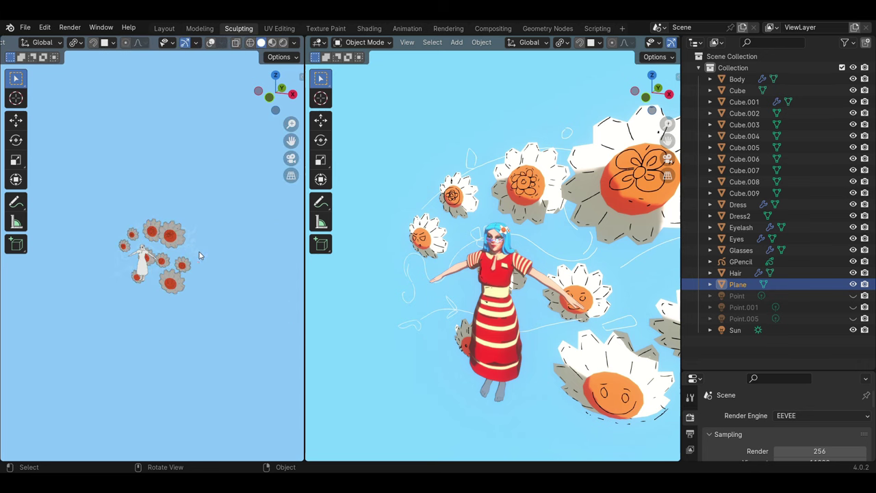
pyautogui.click(211, 42)
pyautogui.moveTo(178, 242); pyautogui.dragTo(197, 249, button='middle')
pyautogui.moveTo(602, 274)
pyautogui.mouseDown(button='middle')
pyautogui.moveTo(611, 272)
pyautogui.moveTo(574, 277)
pyautogui.mouseUp(button='middle')
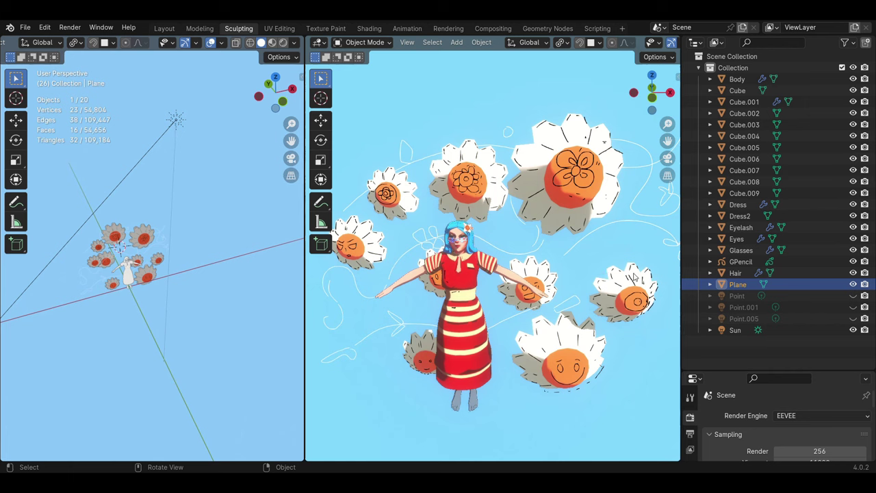
# Hide the Sun light and make Point.005 visible.
pyautogui.click(853, 331)
pyautogui.click(853, 318)
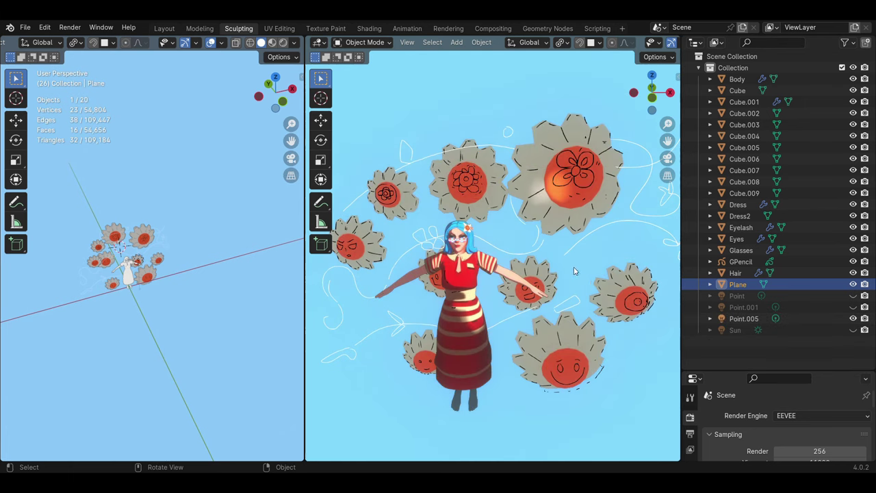
pyautogui.scroll(2, 507, 256)
pyautogui.scroll(2, 508, 256)
pyautogui.moveTo(507, 256); pyautogui.dragTo(517, 256, button='middle')
# Select Point.005 and move it along the X axis.
pyautogui.click(140, 263)
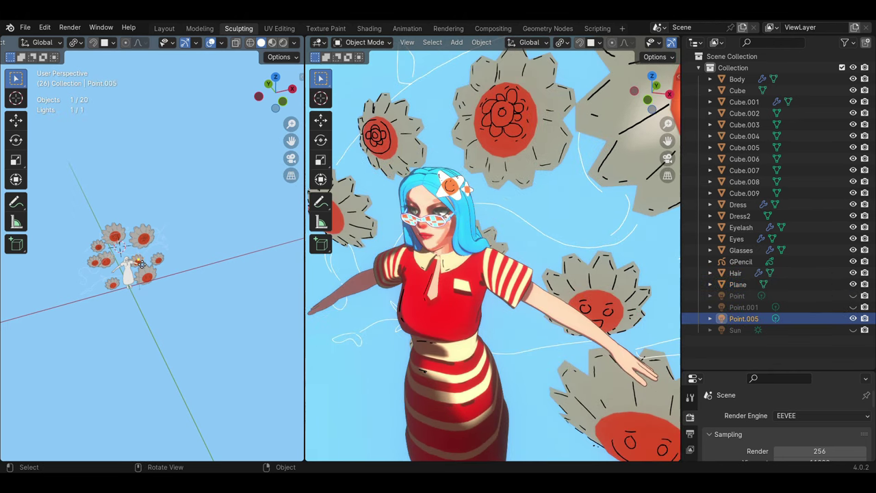
pyautogui.press('g')
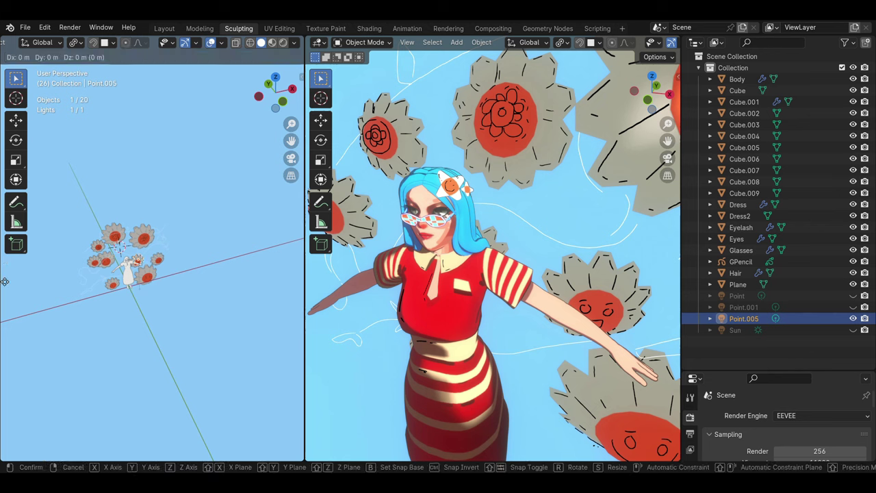
pyautogui.press('x')
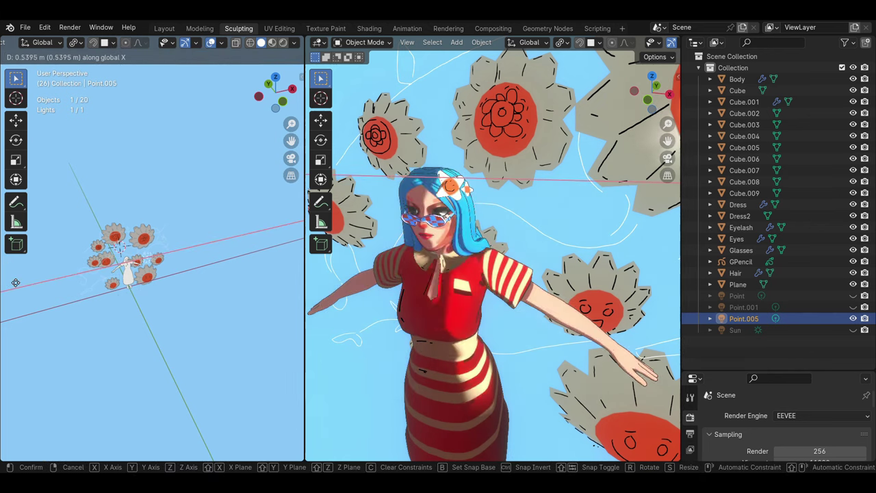
pyautogui.click(281, 292)
pyautogui.scroll(2, 464, 266)
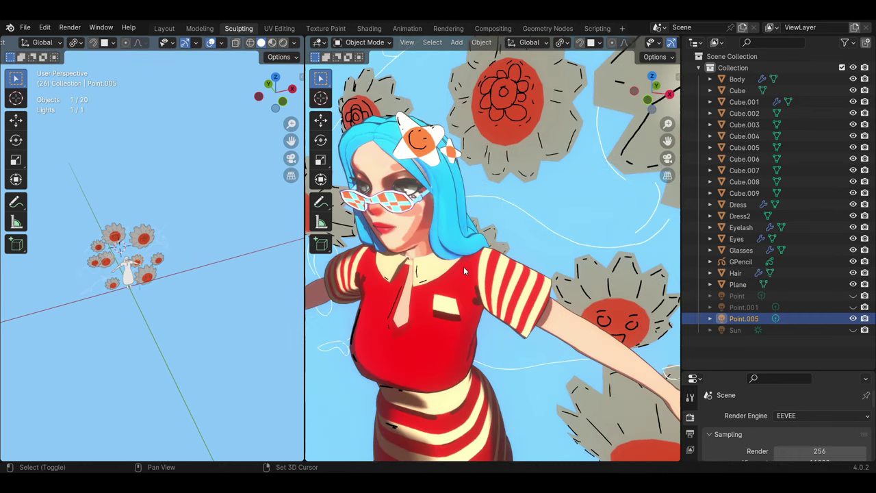
pyautogui.scroll(2, 463, 266)
# Move Point.005 further along X twice more to settle its position.
pyautogui.press('g')
pyautogui.press('x')
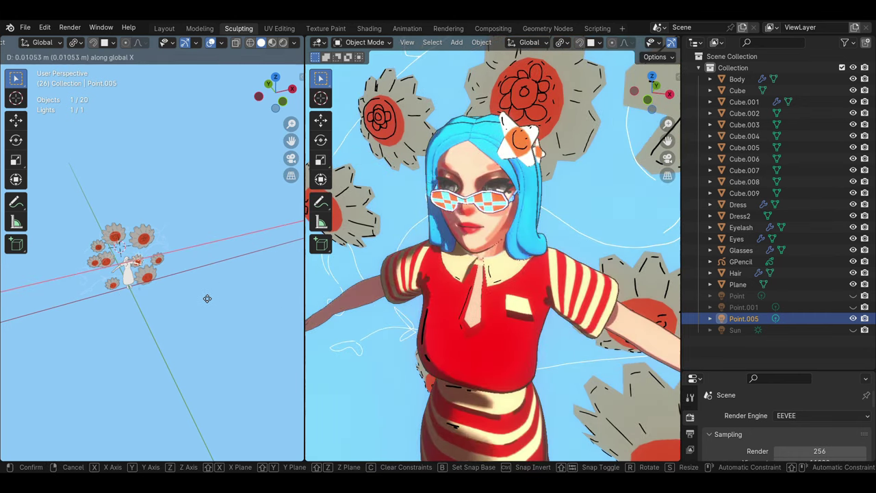
pyautogui.click(205, 297)
pyautogui.scroll(-4, 496, 294)
pyautogui.scroll(1, 497, 295)
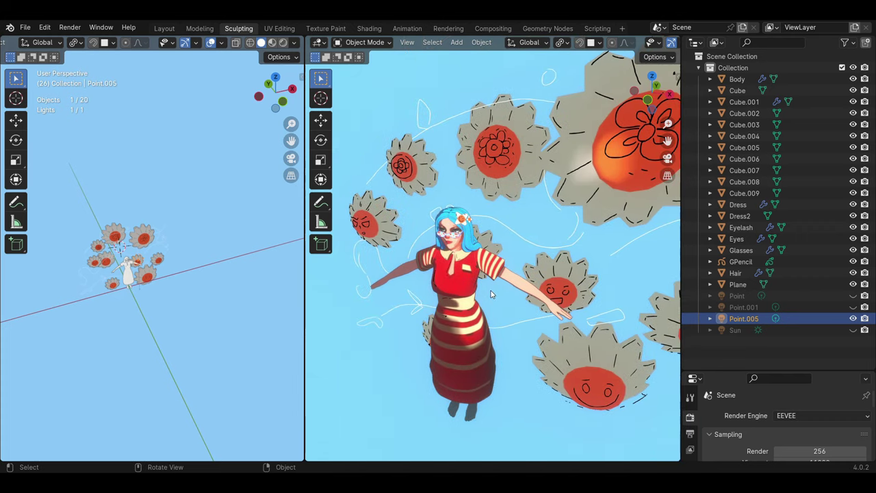
pyautogui.moveTo(496, 295); pyautogui.dragTo(473, 301, button='middle')
pyautogui.press('g')
pyautogui.press('x')
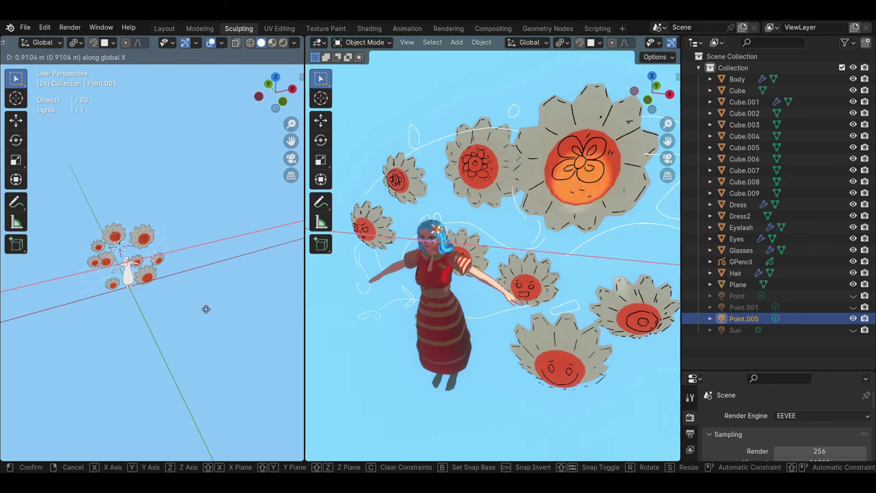
pyautogui.click(170, 314)
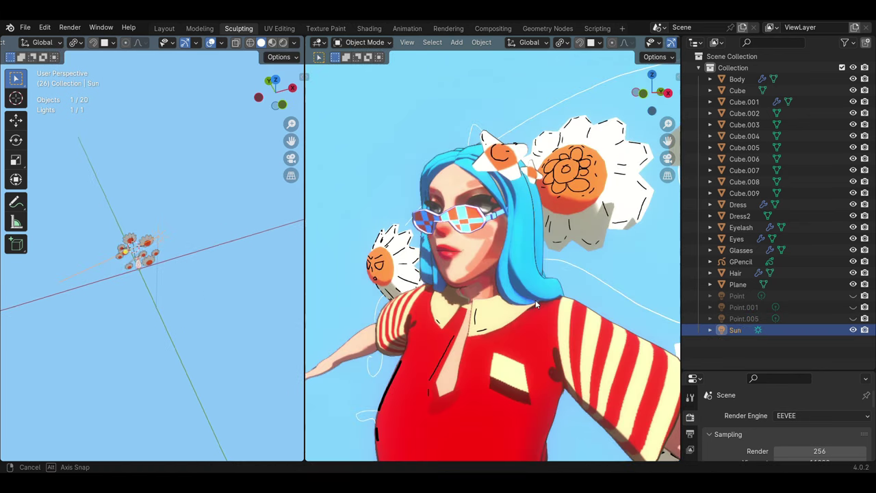
# Keep Sun and Point.001 hidden, show Point.005 and select it.
pyautogui.click(853, 330)
pyautogui.click(853, 307)
pyautogui.click(852, 307)
pyautogui.click(853, 318)
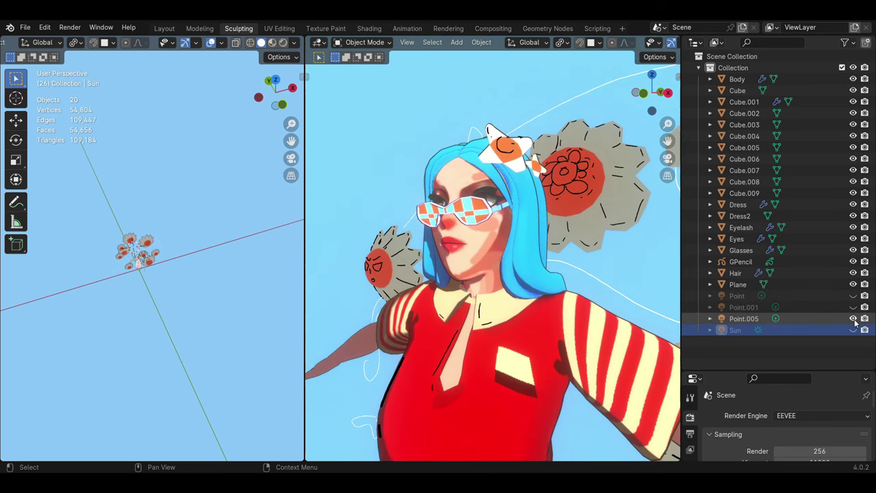
pyautogui.click(150, 277)
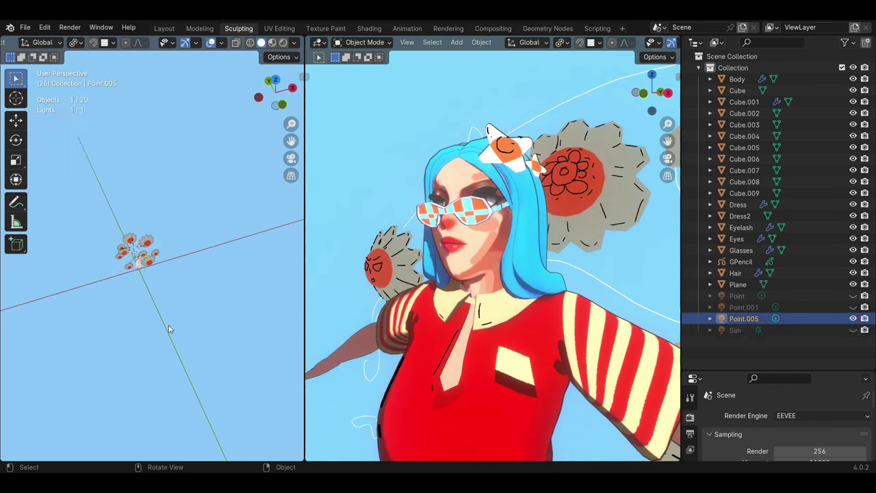
# Move the point light along X twice, confirming each new position.
pyautogui.press('g')
pyautogui.press('x')
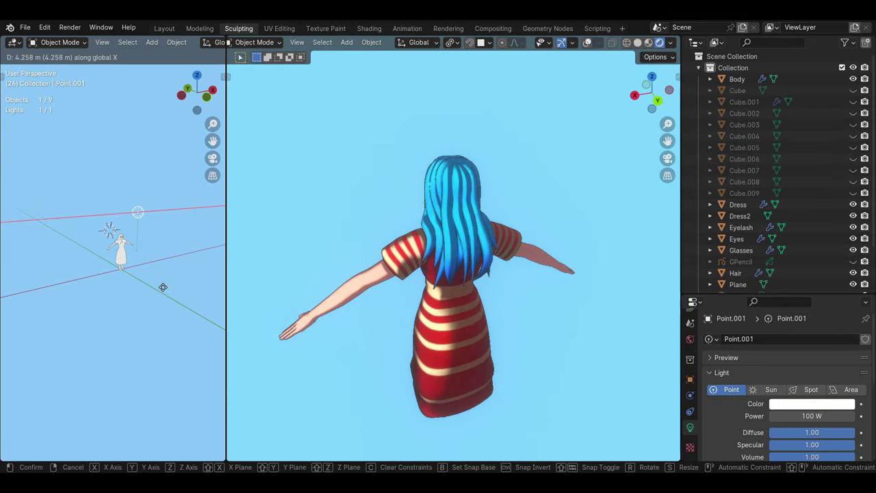
pyautogui.click(68, 297)
pyautogui.press('g')
pyautogui.press('x')
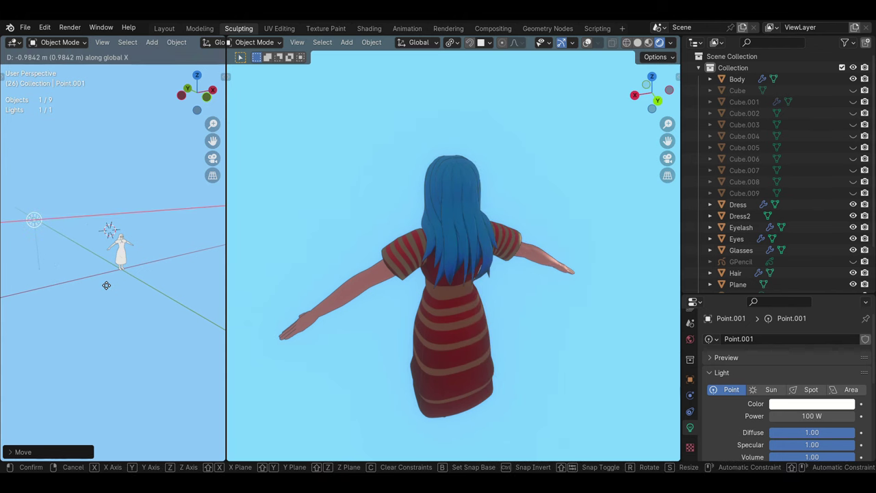
pyautogui.click(138, 280)
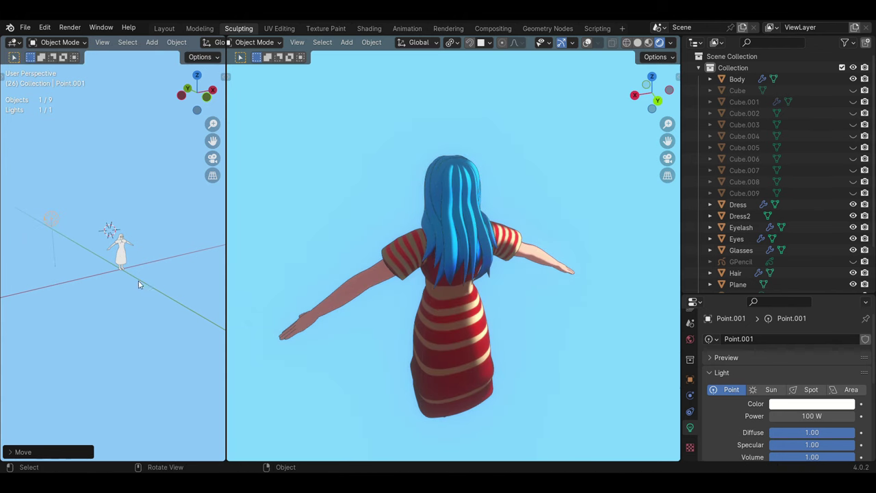
pyautogui.scroll(2, 398, 282)
pyautogui.scroll(2, 397, 284)
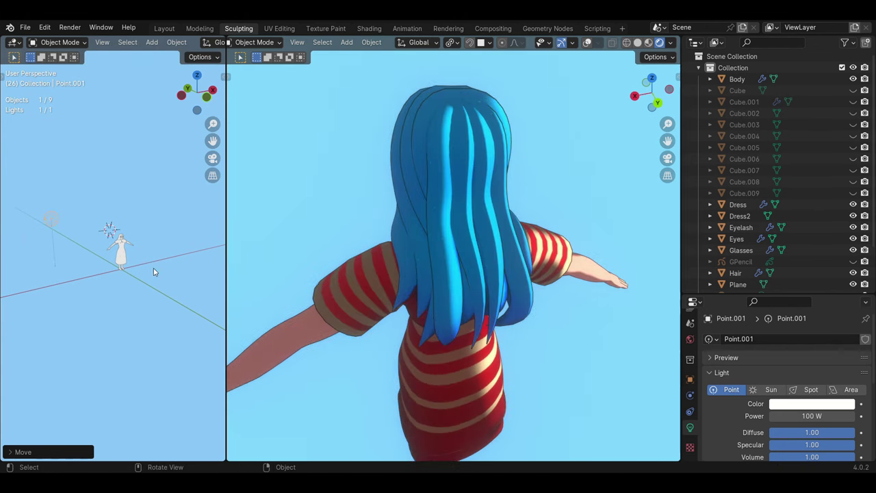
# Nudge the light along X two more times while checking the character's face.
pyautogui.press('g')
pyautogui.press('x')
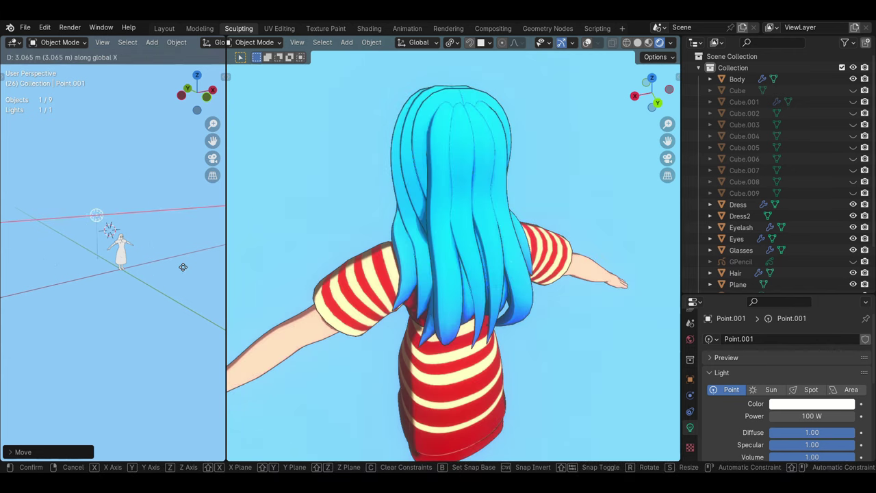
pyautogui.click(91, 289)
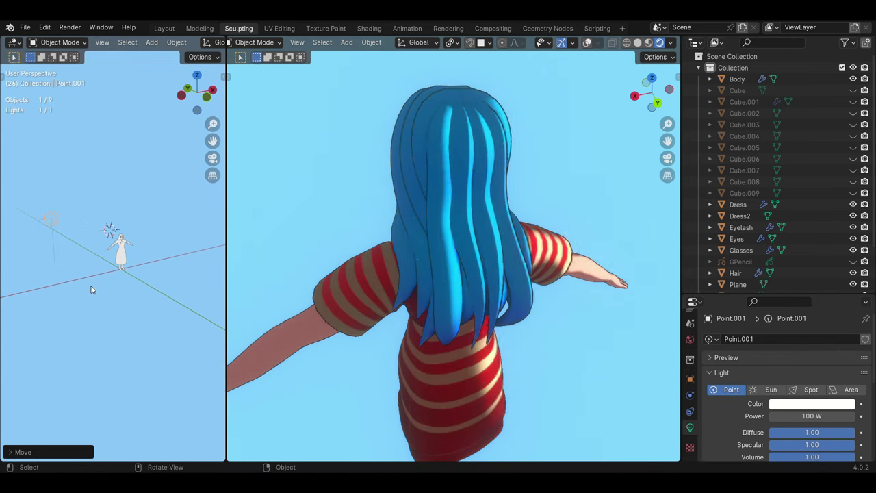
pyautogui.moveTo(360, 269)
pyautogui.mouseDown(button='middle')
pyautogui.moveTo(528, 246)
pyautogui.moveTo(469, 236)
pyautogui.mouseUp(button='middle')
pyautogui.scroll(2, 467, 239)
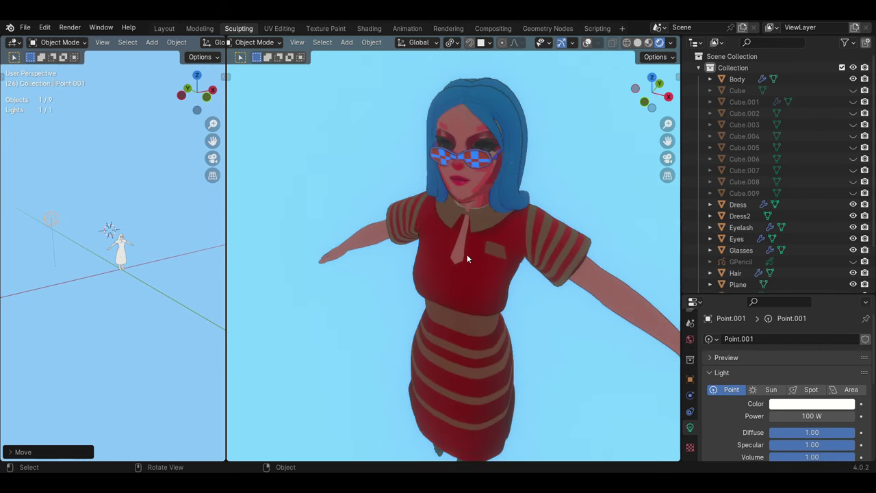
pyautogui.moveTo(120, 297); pyautogui.dragTo(137, 295, button='middle')
pyautogui.press('g')
pyautogui.press('x')
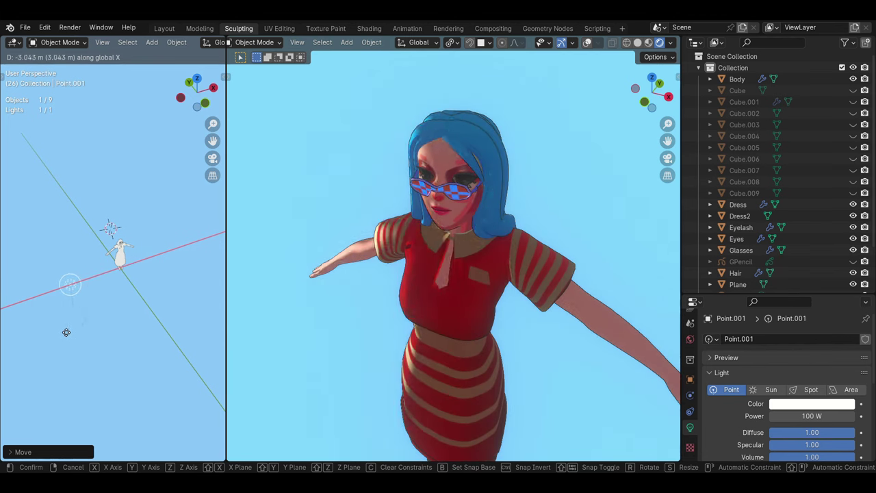
pyautogui.click(46, 349)
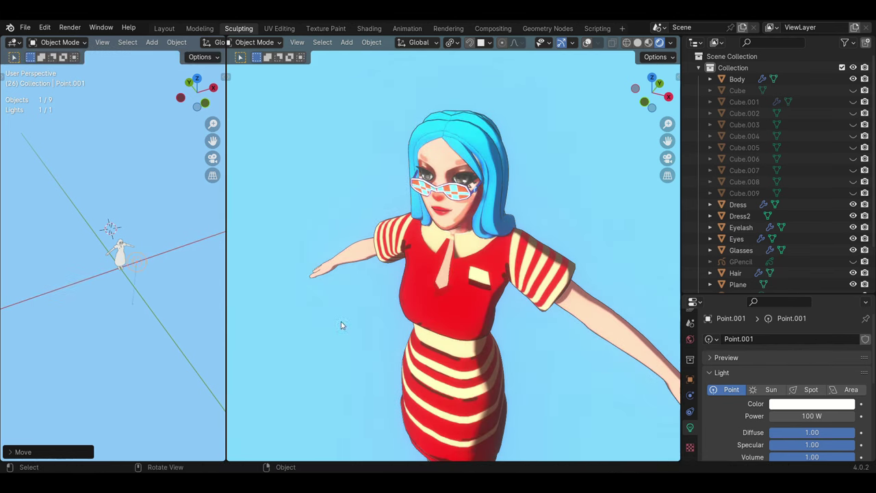
# Hide the Glasses object.
pyautogui.moveTo(342, 325)
pyautogui.mouseDown(button='middle')
pyautogui.moveTo(391, 329)
pyautogui.moveTo(479, 310)
pyautogui.mouseUp(button='middle')
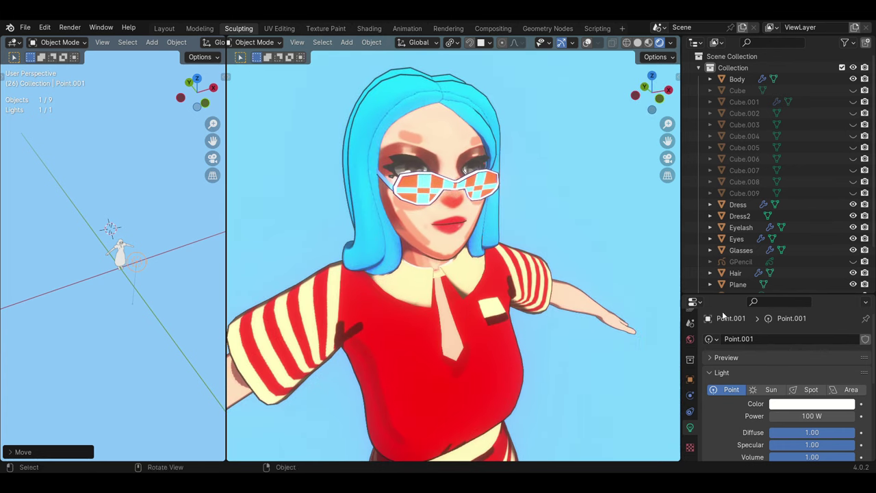
pyautogui.click(853, 250)
pyautogui.moveTo(515, 249); pyautogui.dragTo(299, 271, button='middle')
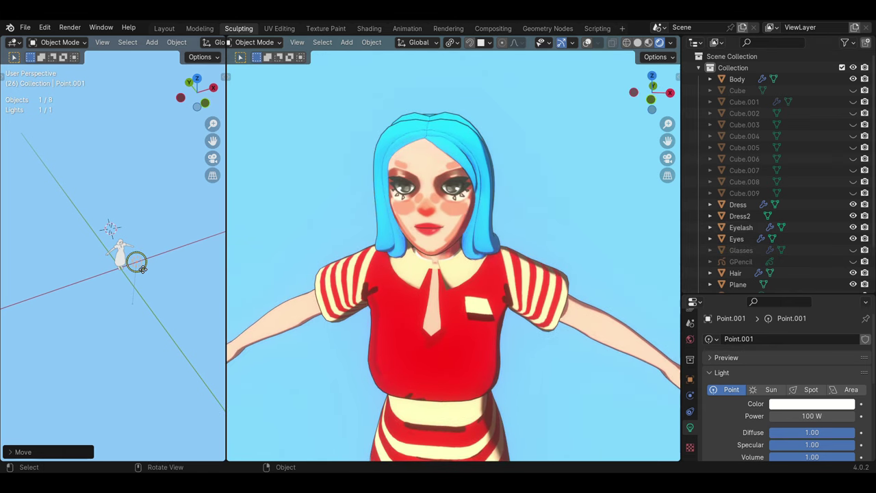
# Make a final X move of the light and split the left view into two stacked views.
pyautogui.press('g')
pyautogui.press('x')
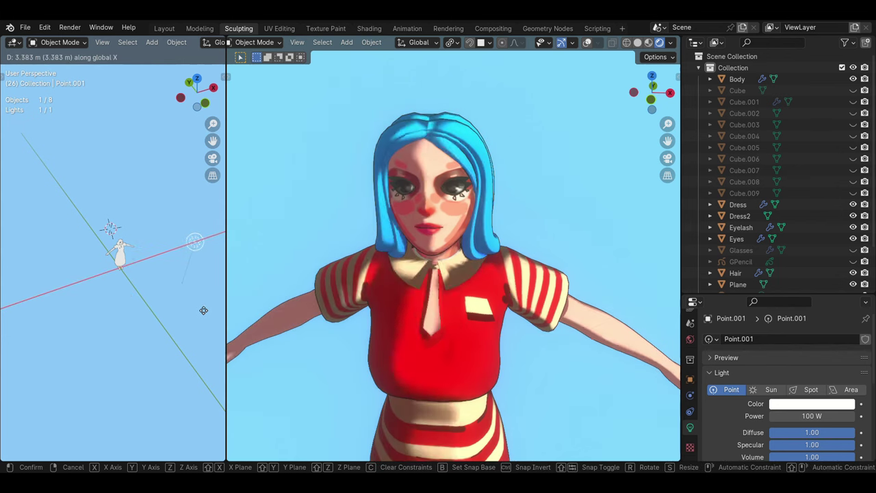
pyautogui.click(171, 317)
pyautogui.moveTo(225, 459); pyautogui.dragTo(217, 324)
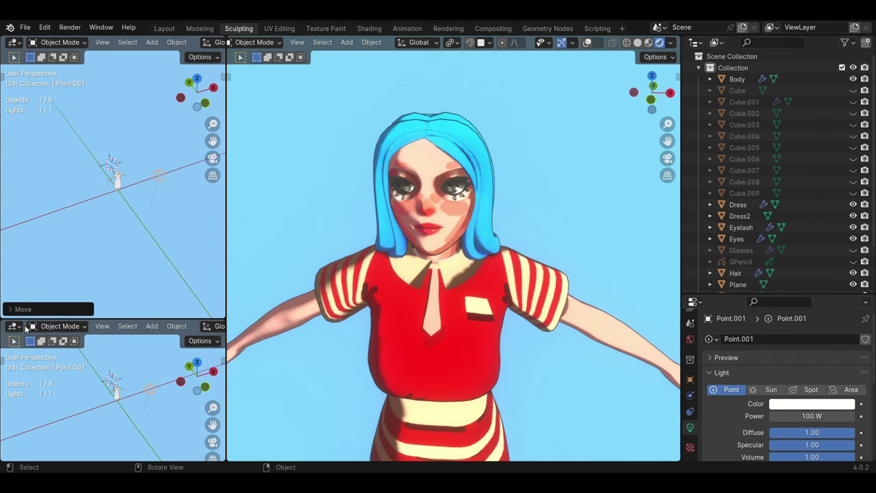
# Turn the lower-left area into a Shader Editor showing the Body's nodes.
pyautogui.click(13, 327)
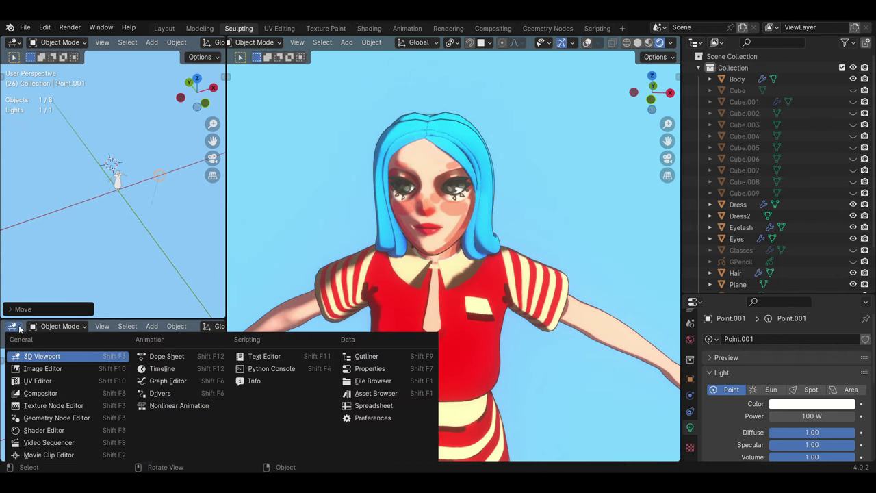
pyautogui.click(37, 431)
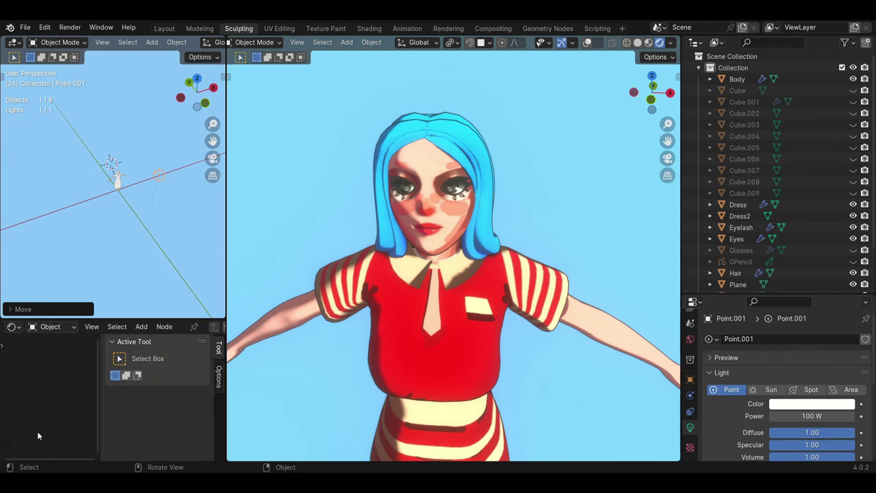
pyautogui.click(445, 235)
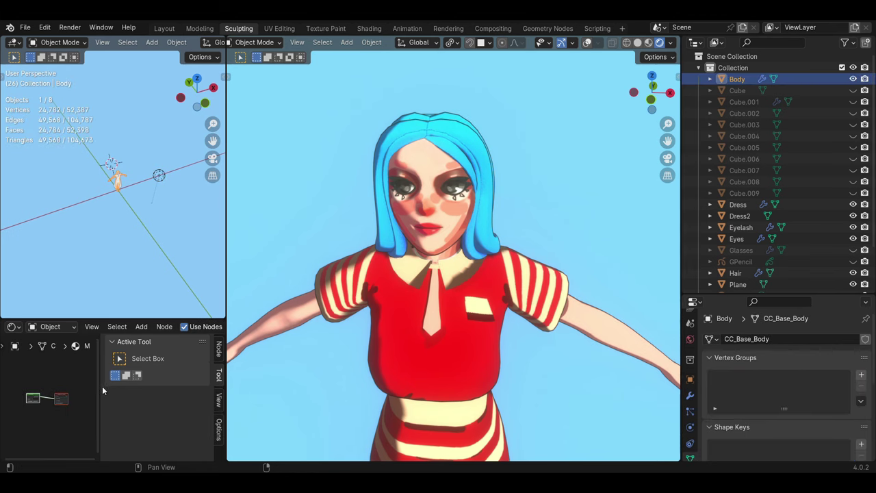
pyautogui.moveTo(98, 384); pyautogui.dragTo(251, 396)
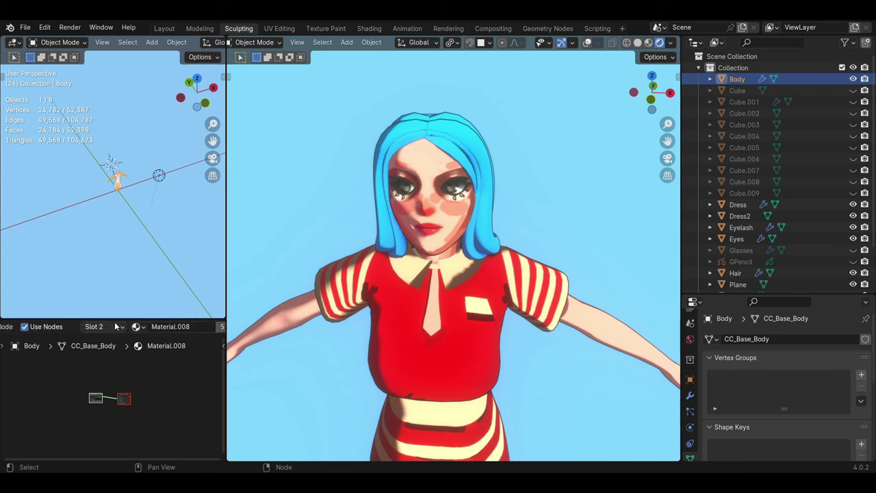
# Switch to the Body's first material and shift a Color Ramp stop to brighten skin shading.
pyautogui.click(117, 327)
pyautogui.click(68, 251)
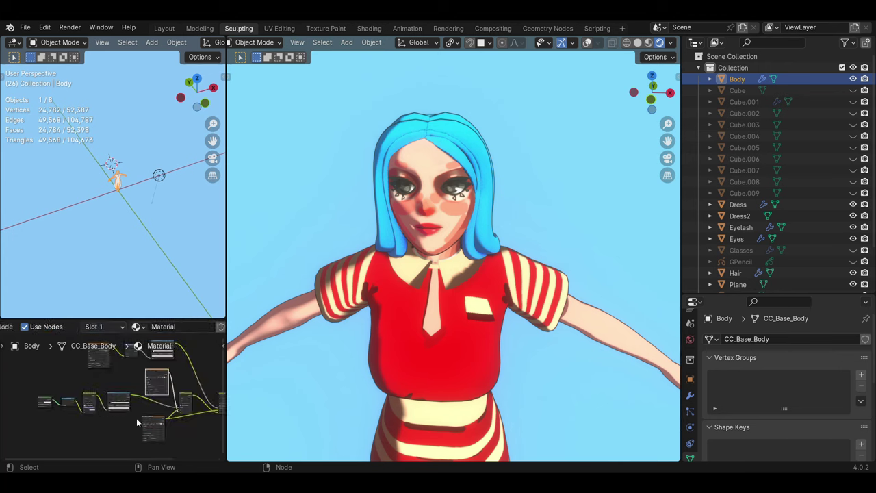
pyautogui.scroll(2, 123, 415)
pyautogui.scroll(2, 113, 416)
pyautogui.scroll(5, 114, 417)
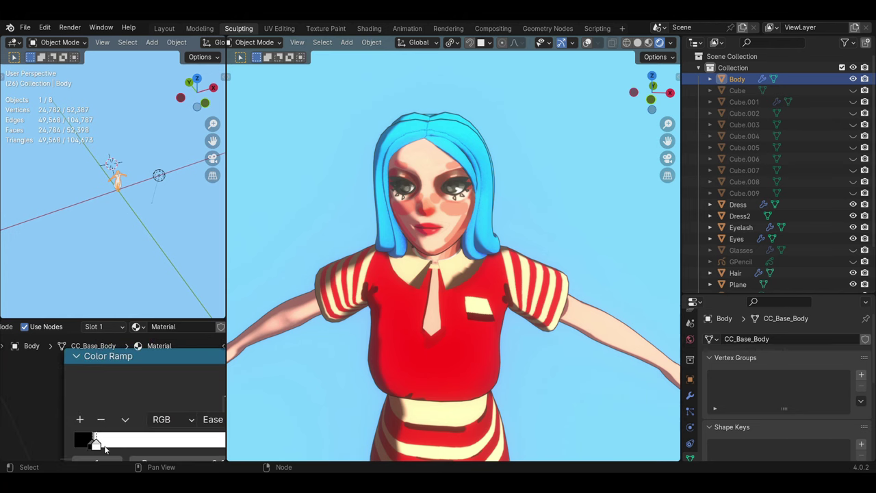
pyautogui.moveTo(96, 444); pyautogui.dragTo(95, 445)
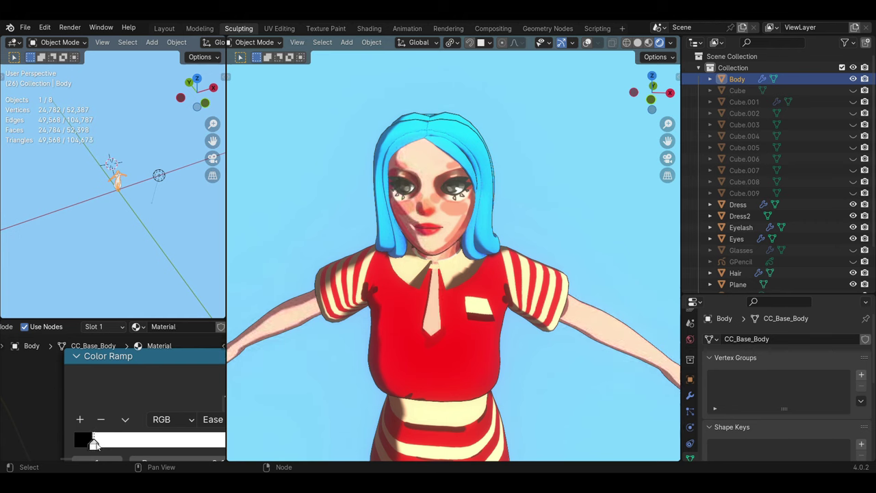
# Select the Dress, open Material.001 and move its black Color Ramp stop to darken shading.
pyautogui.click(444, 352)
pyautogui.click(446, 352)
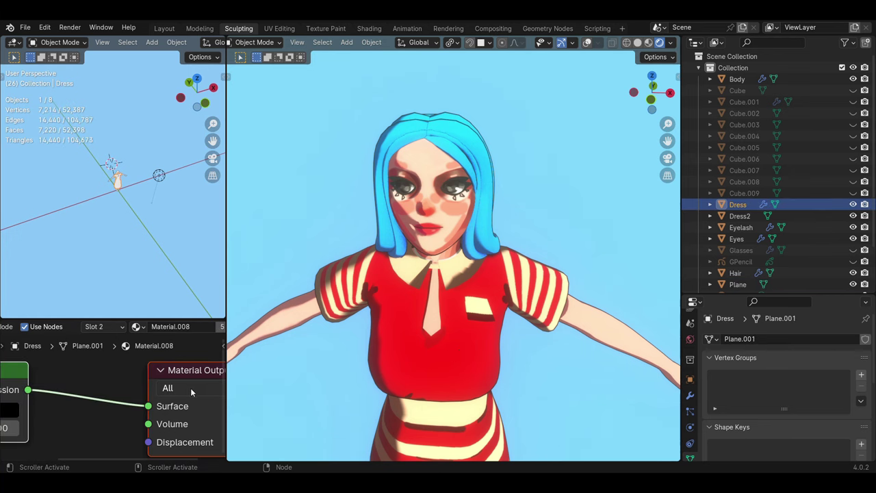
pyautogui.scroll(-1, 192, 391)
pyautogui.click(123, 329)
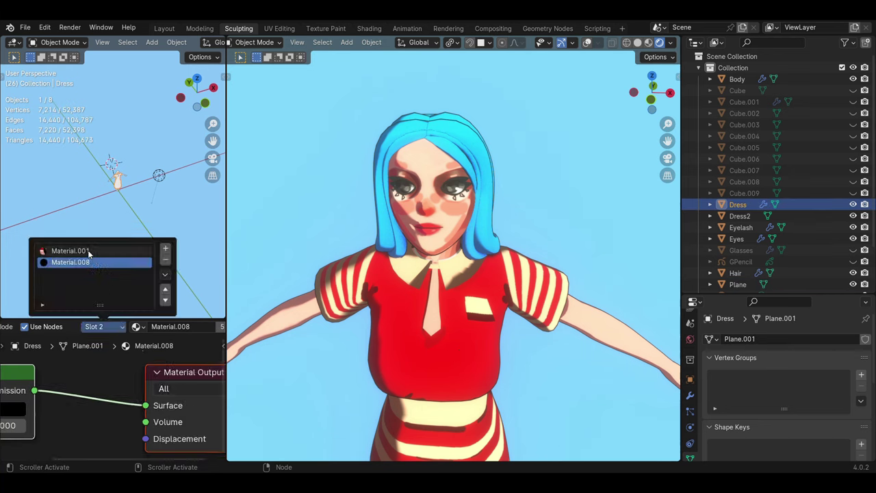
pyautogui.click(89, 252)
pyautogui.moveTo(95, 438); pyautogui.dragTo(122, 414, button='middle')
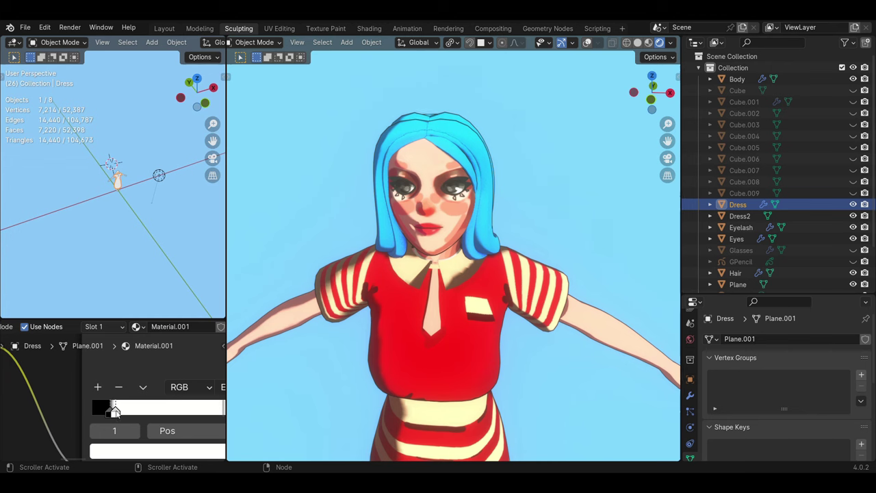
pyautogui.moveTo(110, 412); pyautogui.dragTo(114, 410)
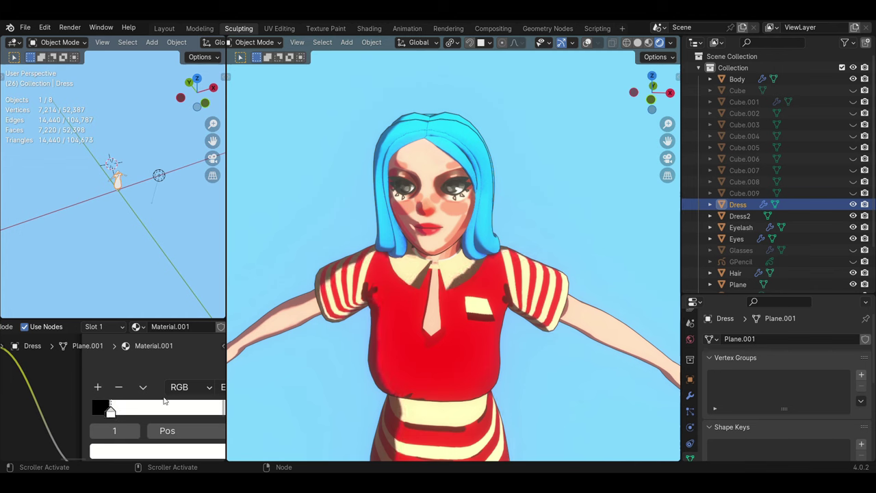
# Select the Point.001 light and start moving it along X.
pyautogui.scroll(-3, 165, 401)
pyautogui.scroll(-3, 165, 397)
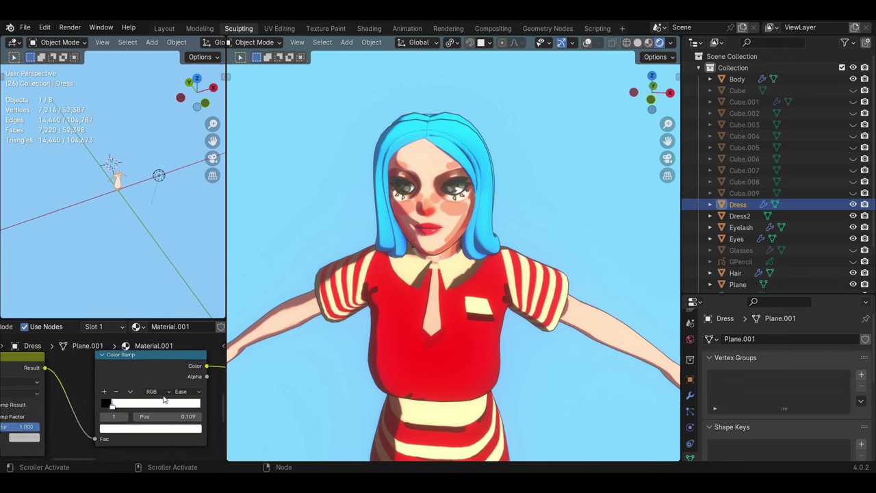
pyautogui.click(160, 176)
pyautogui.press('x')
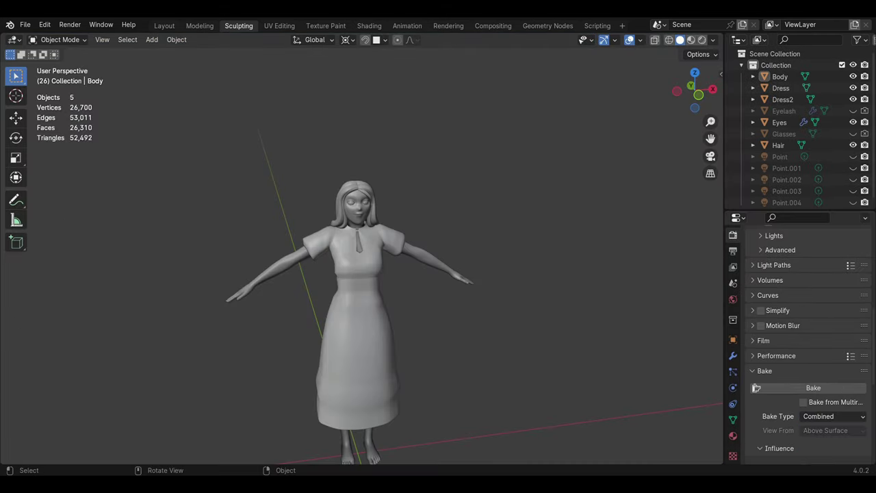
# Orbit to a higher three-quarter view and select the Body mesh.
pyautogui.moveTo(420, 266)
pyautogui.mouseDown(button='middle')
pyautogui.moveTo(594, 327)
pyautogui.moveTo(503, 281)
pyautogui.mouseUp(button='middle')
pyautogui.scroll(4, 414, 212)
pyautogui.click(392, 180)
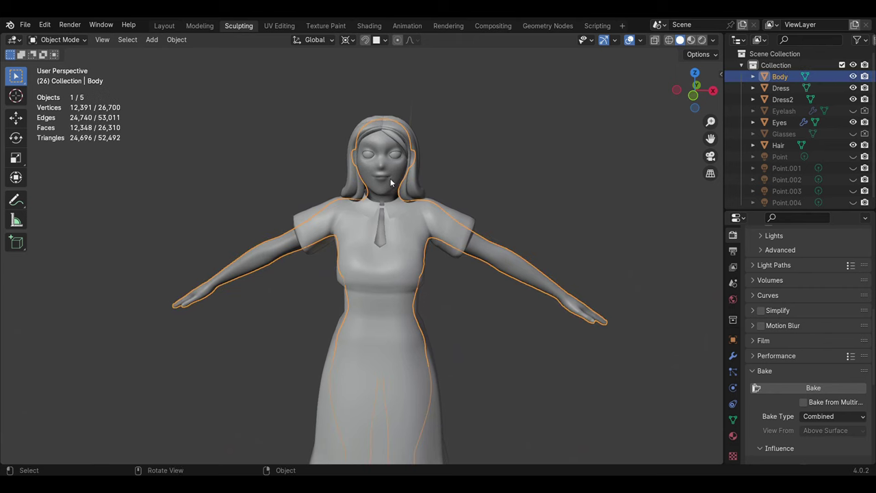
pyautogui.click(713, 40)
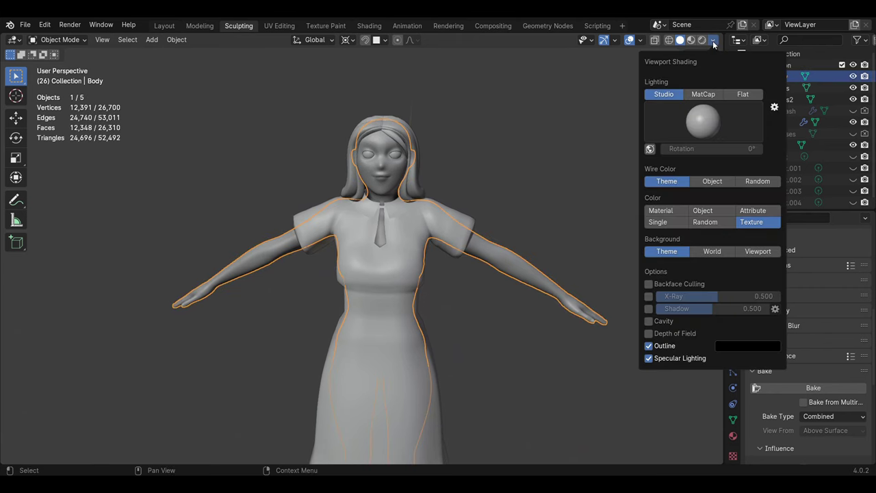
pyautogui.click(528, 121)
# Hide the Eyelash and Glasses objects after briefly showing them.
pyautogui.click(853, 134)
pyautogui.moveTo(424, 205); pyautogui.dragTo(678, 171, button='middle')
pyautogui.scroll(3, 451, 204)
pyautogui.click(852, 111)
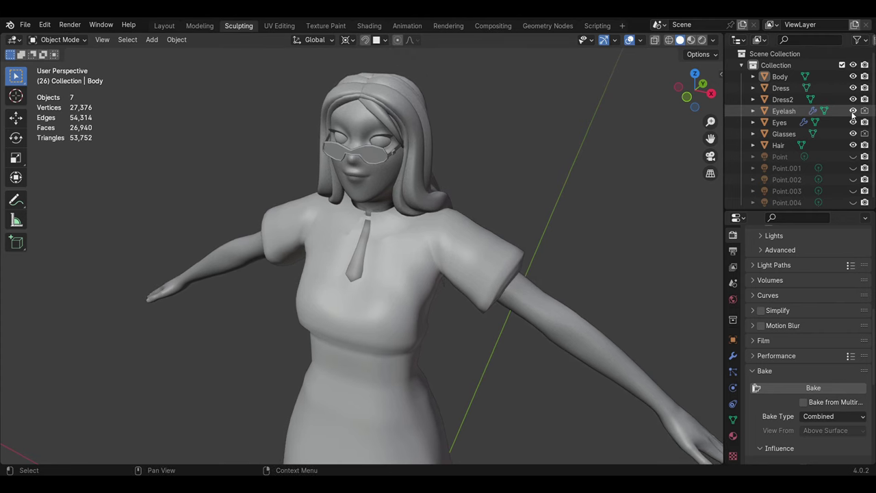
pyautogui.click(852, 111)
pyautogui.click(852, 133)
pyautogui.moveTo(410, 274); pyautogui.dragTo(471, 274, button='middle')
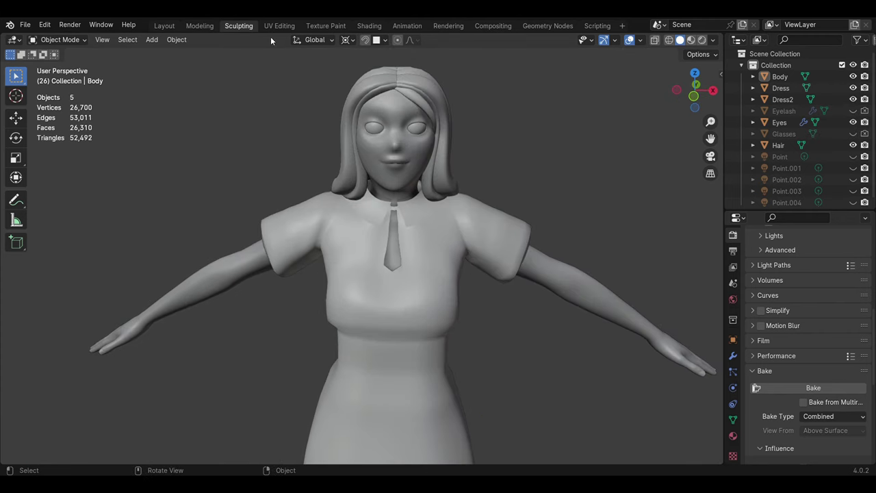
# Set viewport lighting to Flat and switch the Body into Texture Paint mode.
pyautogui.click(714, 40)
pyautogui.click(742, 92)
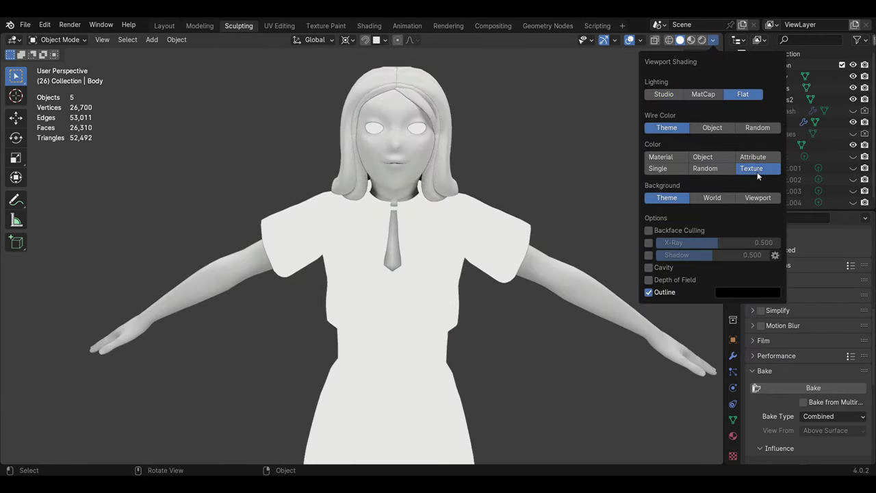
pyautogui.click(60, 40)
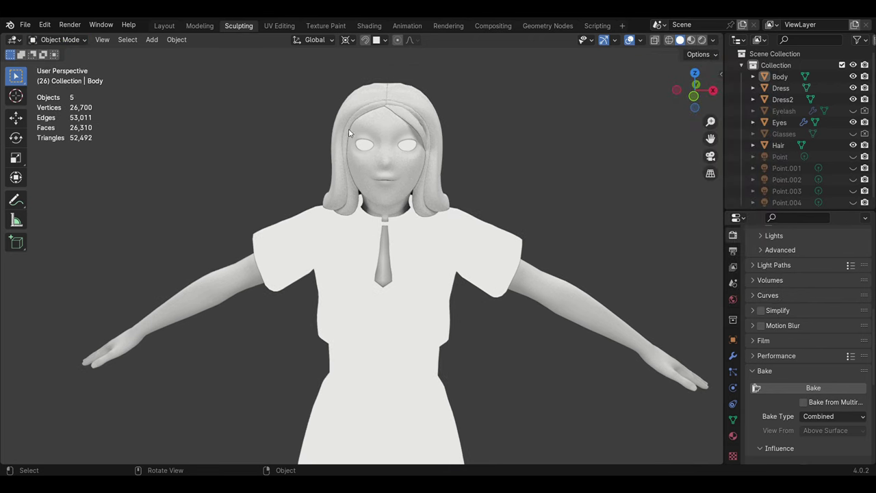
pyautogui.click(351, 133)
pyautogui.click(59, 40)
pyautogui.click(58, 113)
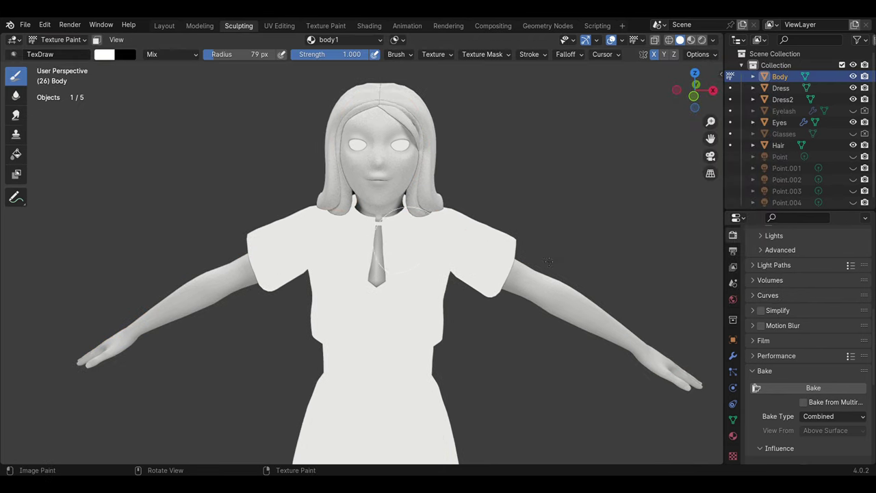
# Send the current view to the external image editor with Quick Edit from the N panel.
pyautogui.scroll(3, 472, 258)
pyautogui.moveTo(471, 207); pyautogui.dragTo(618, 258, button='middle')
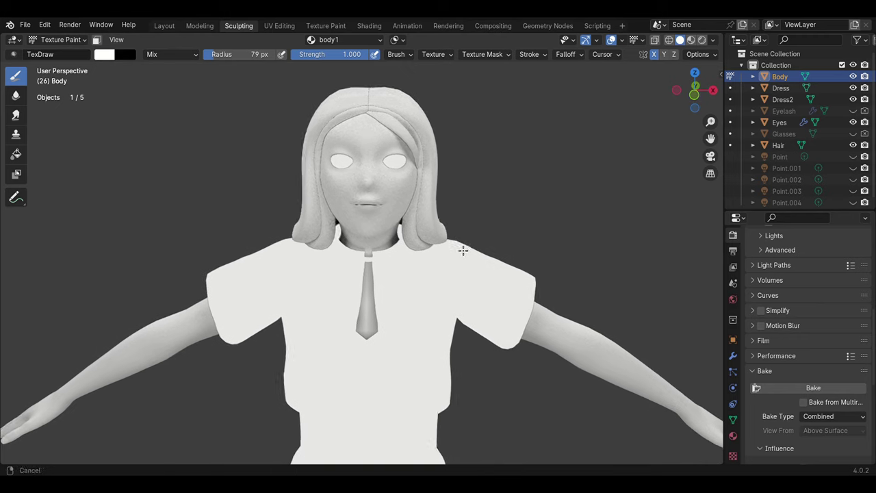
pyautogui.press('n')
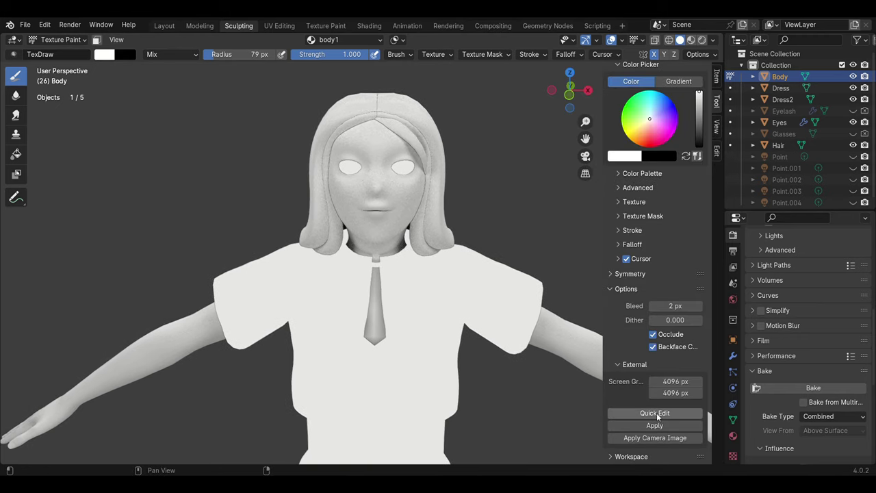
pyautogui.click(656, 415)
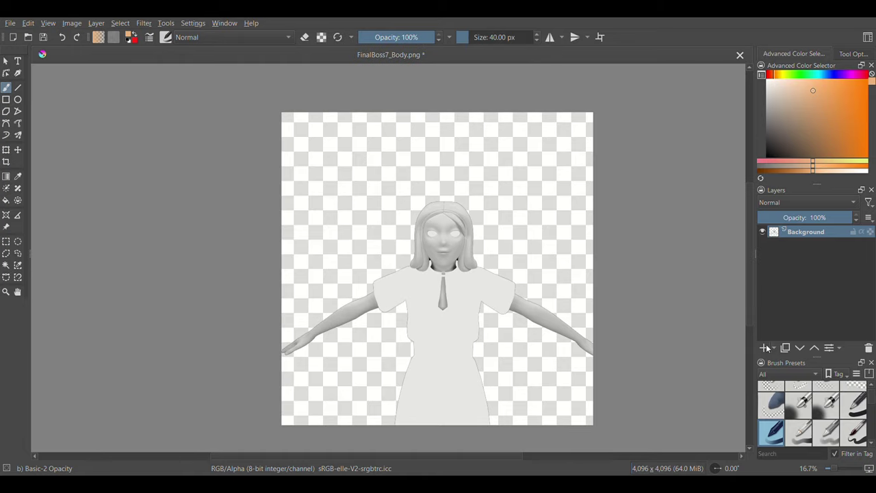
# Add a new paint layer and switch to a soft flow-opacity brush in dark brown.
pyautogui.click(764, 348)
pyautogui.keyDown('ctrl'); pyautogui.scroll(2, 460, 246); pyautogui.keyUp('ctrl')
pyautogui.keyDown('ctrl'); pyautogui.scroll(1, 459, 246); pyautogui.keyUp('ctrl')
pyautogui.moveTo(404, 156)
pyautogui.mouseDown()
pyautogui.moveTo(413, 193)
pyautogui.moveTo(454, 174)
pyautogui.mouseUp()
pyautogui.hotkey('ctrl', 'z')
pyautogui.press('/')
pyautogui.click(787, 140)
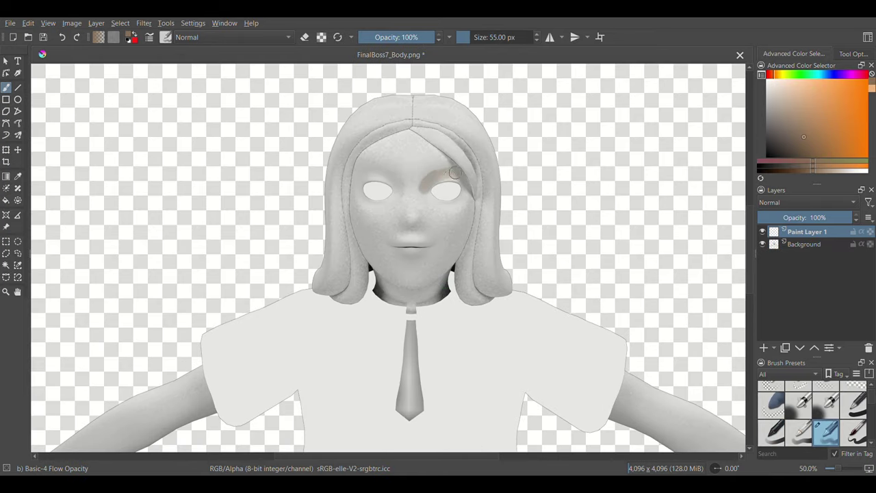
# Paint brown shading around both eyes and down the lower face.
pyautogui.moveTo(395, 180); pyautogui.dragTo(352, 177)
pyautogui.keyDown('ctrl'); pyautogui.click(369, 177); pyautogui.keyUp('ctrl')
pyautogui.moveTo(428, 182); pyautogui.dragTo(394, 186)
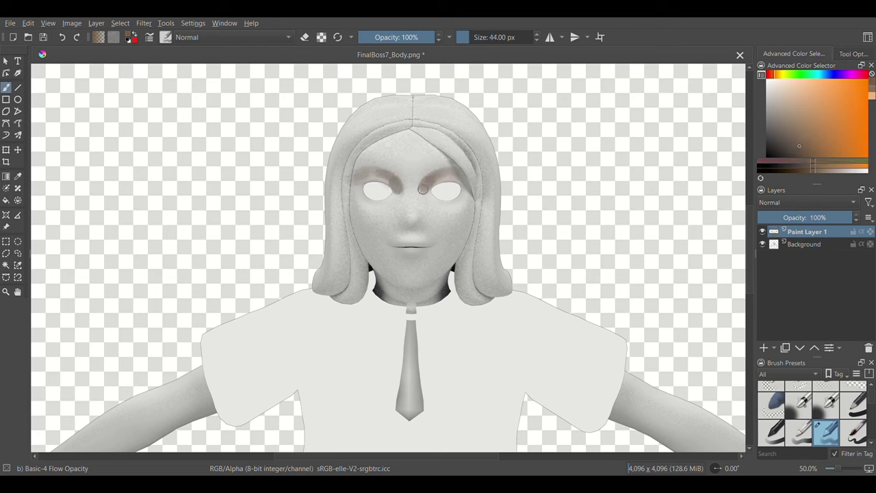
pyautogui.press(']')
pyautogui.press(']')
pyautogui.press(']')
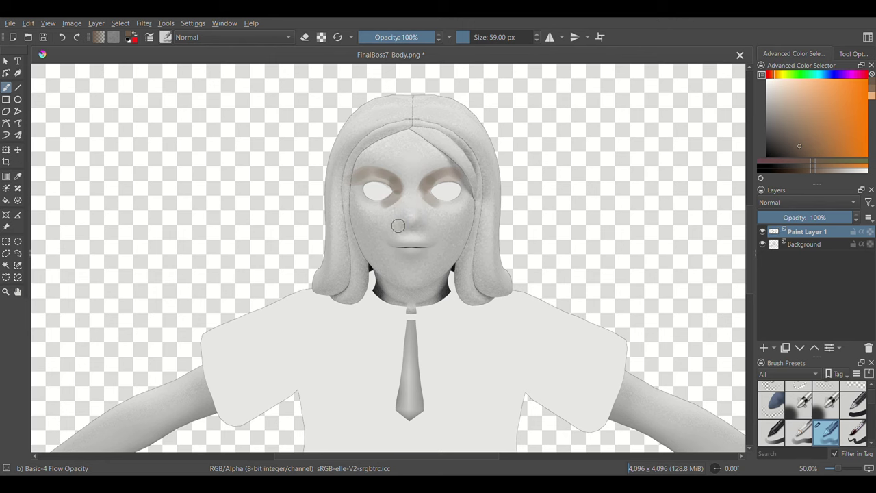
pyautogui.moveTo(352, 217); pyautogui.dragTo(373, 282)
pyautogui.moveTo(465, 228); pyautogui.dragTo(407, 279)
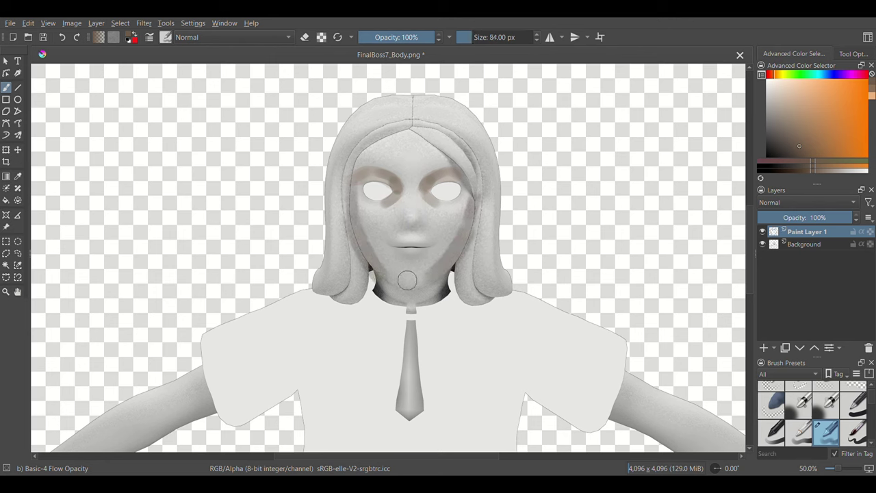
# Erase the excess shading from the lower face, right cheek and chin.
pyautogui.press('e')
pyautogui.moveTo(355, 240)
pyautogui.mouseDown()
pyautogui.moveTo(398, 289)
pyautogui.moveTo(455, 253)
pyautogui.mouseUp()
pyautogui.moveTo(383, 274); pyautogui.dragTo(404, 298)
pyautogui.press('[')
pyautogui.press('[')
pyautogui.press('[')
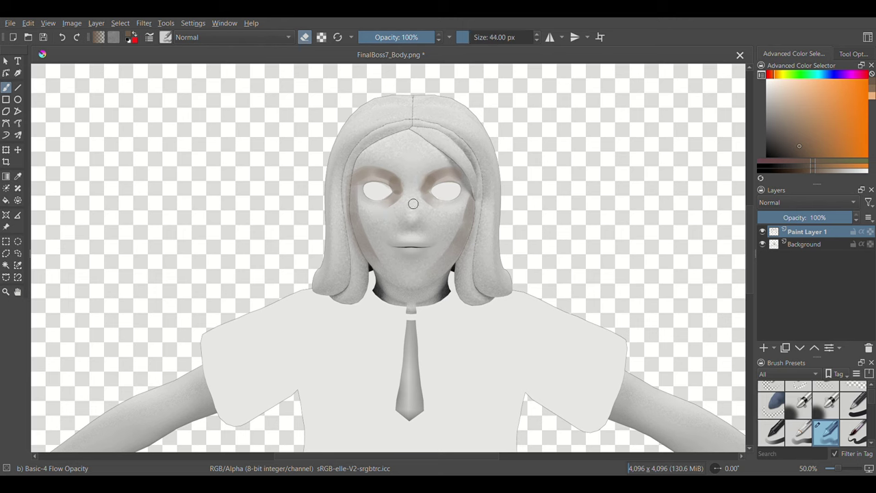
pyautogui.press('e')
# Pick a light pink skin tone and add a new layer above the background.
pyautogui.keyDown('ctrl'); pyautogui.click(452, 162); pyautogui.keyUp('ctrl')
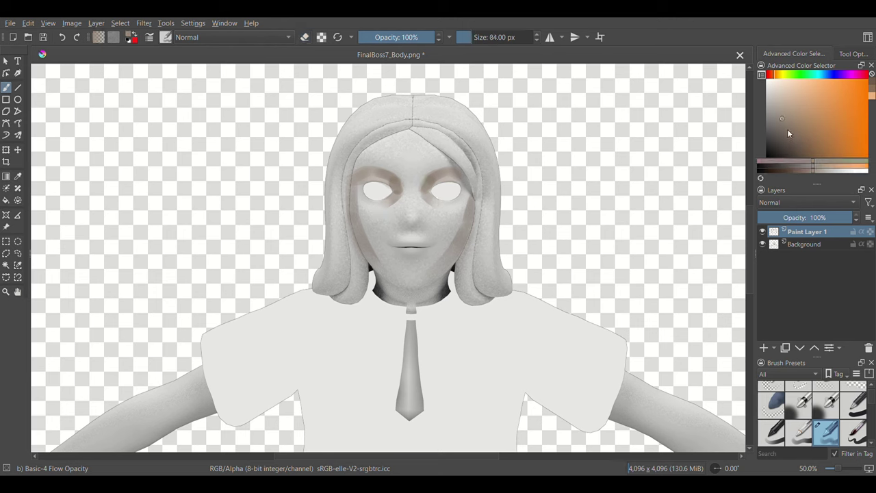
pyautogui.keyDown('ctrl'); pyautogui.click(427, 192); pyautogui.keyUp('ctrl')
pyautogui.press('[')
pyautogui.press('[')
pyautogui.press('[')
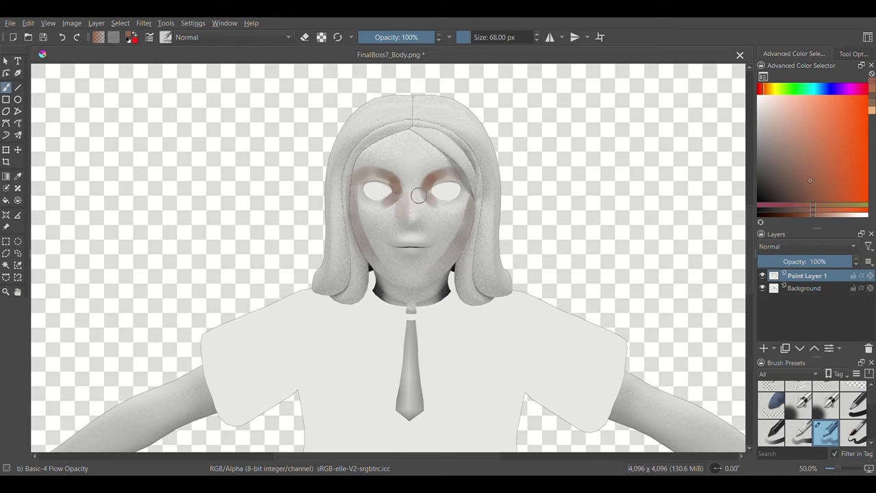
pyautogui.keyDown('shift'); pyautogui.moveTo(385, 218); pyautogui.dragTo(451, 193); pyautogui.keyUp('shift')
pyautogui.click(764, 350)
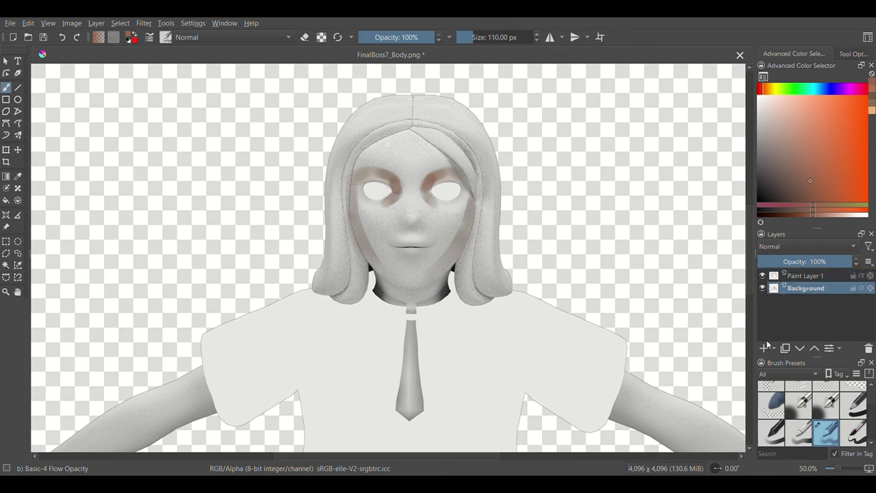
pyautogui.keyDown('ctrl'); pyautogui.click(410, 165); pyautogui.keyUp('ctrl')
pyautogui.click(419, 168)
pyautogui.press('[')
pyautogui.press('[')
# Paint pink skin across the forehead and between the eyes, with orange on the nose.
pyautogui.moveTo(417, 179)
pyautogui.mouseDown()
pyautogui.moveTo(385, 141)
pyautogui.moveTo(408, 191)
pyautogui.mouseUp()
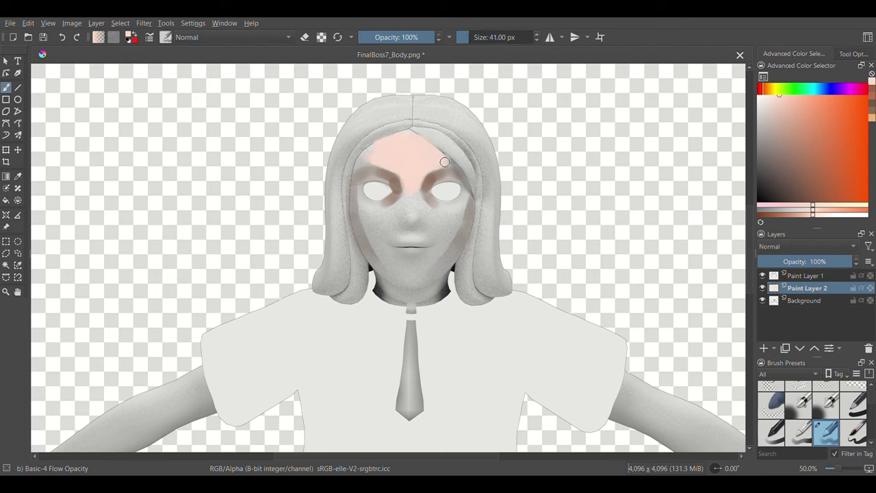
pyautogui.moveTo(444, 161)
pyautogui.mouseDown()
pyautogui.moveTo(389, 216)
pyautogui.moveTo(466, 217)
pyautogui.mouseUp()
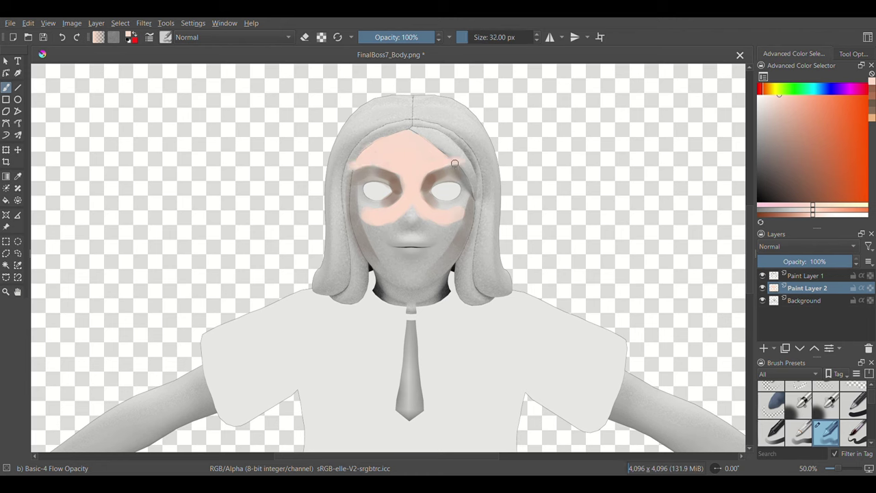
pyautogui.click(819, 105)
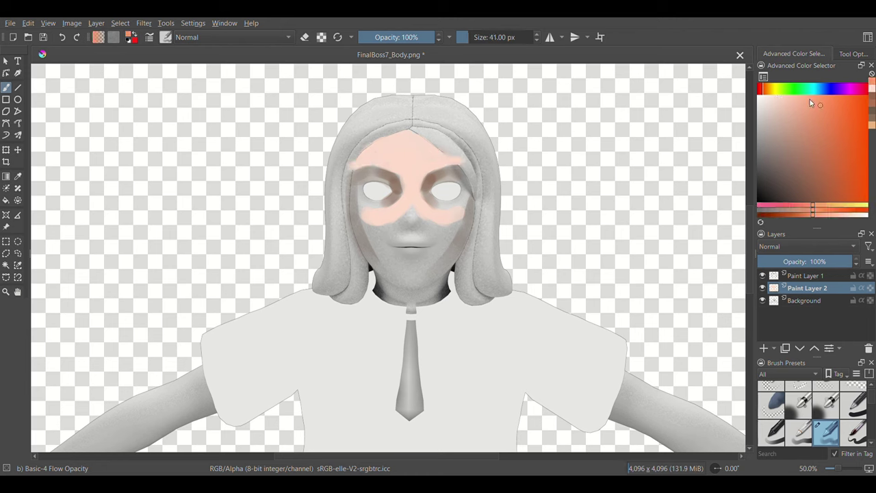
pyautogui.click(808, 99)
pyautogui.moveTo(410, 223)
pyautogui.mouseDown()
pyautogui.moveTo(404, 232)
pyautogui.moveTo(409, 206)
pyautogui.mouseUp()
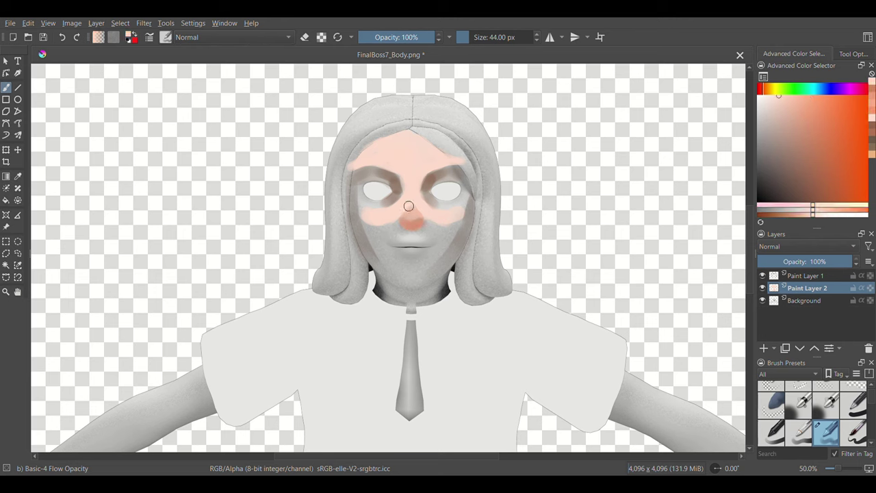
pyautogui.press('[')
pyautogui.moveTo(401, 228)
pyautogui.mouseDown()
pyautogui.moveTo(442, 232)
pyautogui.moveTo(411, 236)
pyautogui.mouseUp()
pyautogui.press(']')
pyautogui.press(']')
pyautogui.press(']')
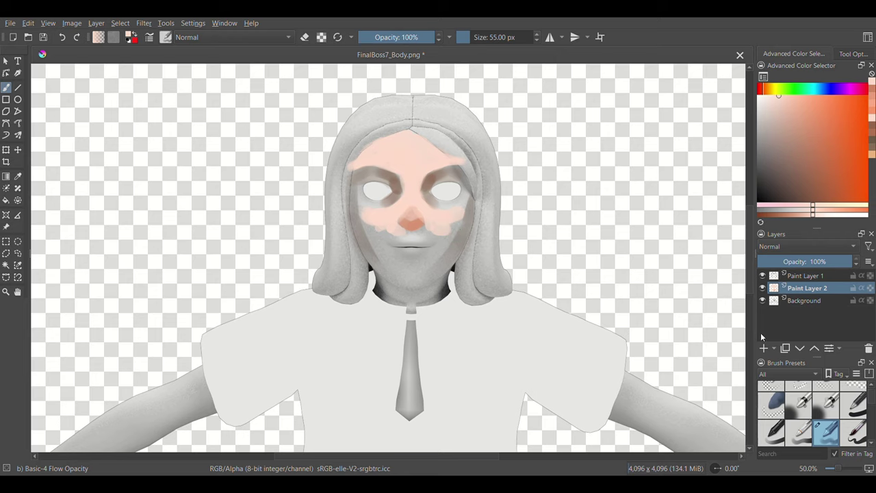
# Paint red lips on the mouth on a new layer.
pyautogui.click(764, 348)
pyautogui.click(832, 113)
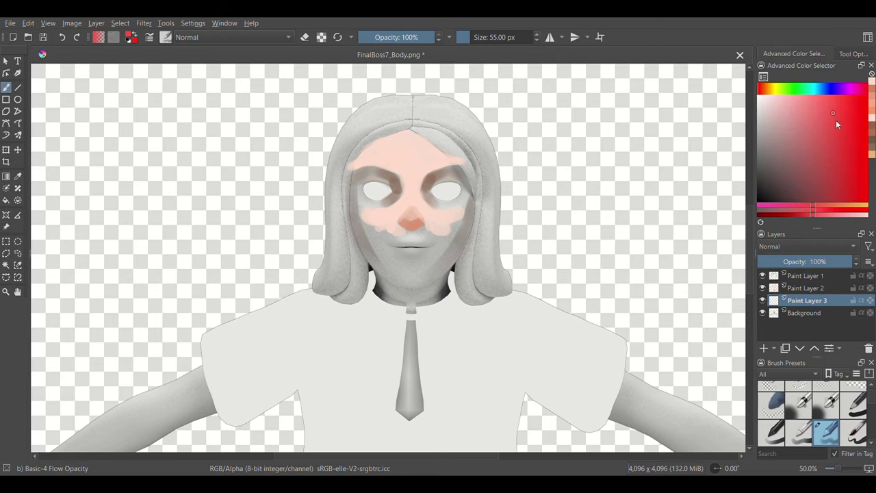
pyautogui.moveTo(399, 248); pyautogui.dragTo(431, 247)
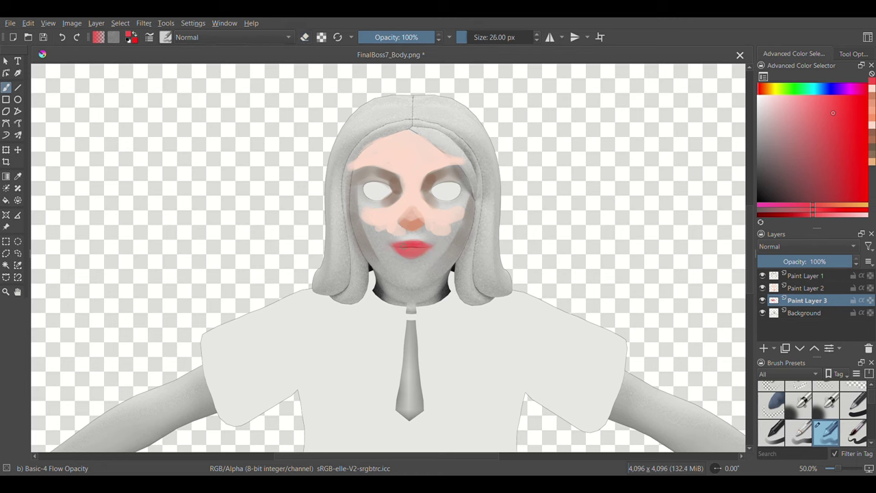
pyautogui.press('k')
pyautogui.press('k')
pyautogui.press('k')
pyautogui.press(']')
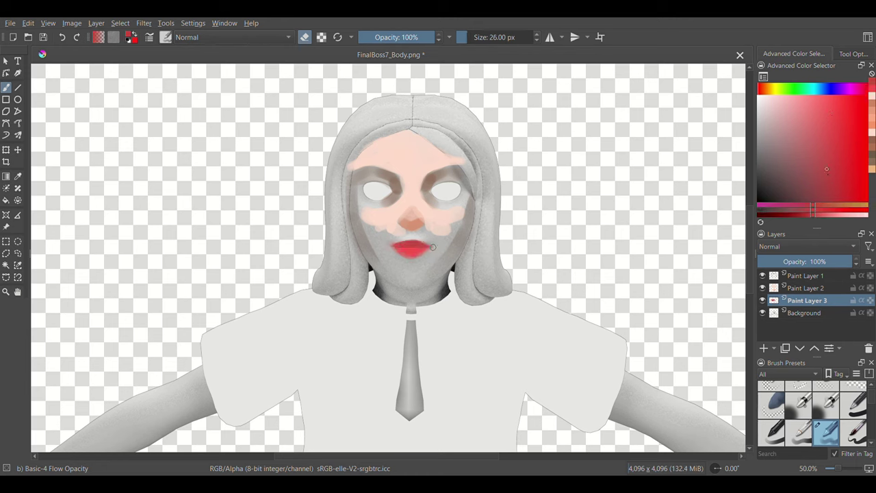
pyautogui.keyDown('ctrl'); pyautogui.click(418, 259); pyautogui.keyUp('ctrl')
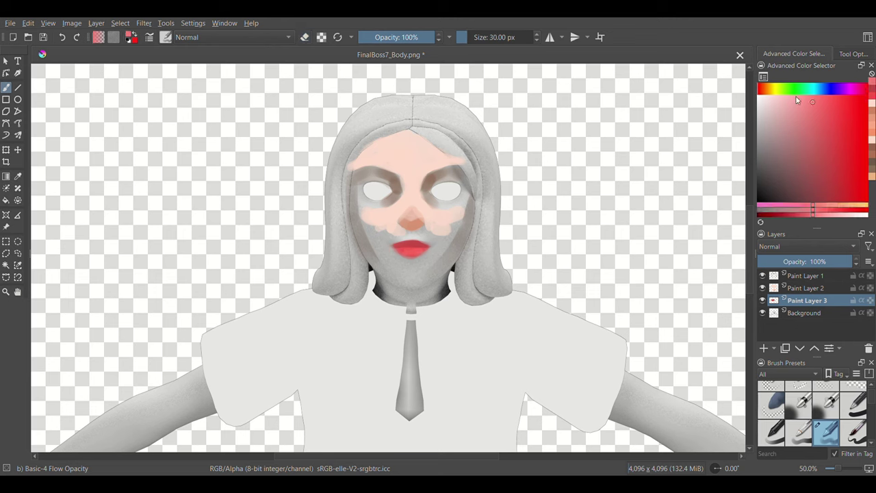
pyautogui.press('e')
pyautogui.press('[')
pyautogui.press('[')
pyautogui.press('[')
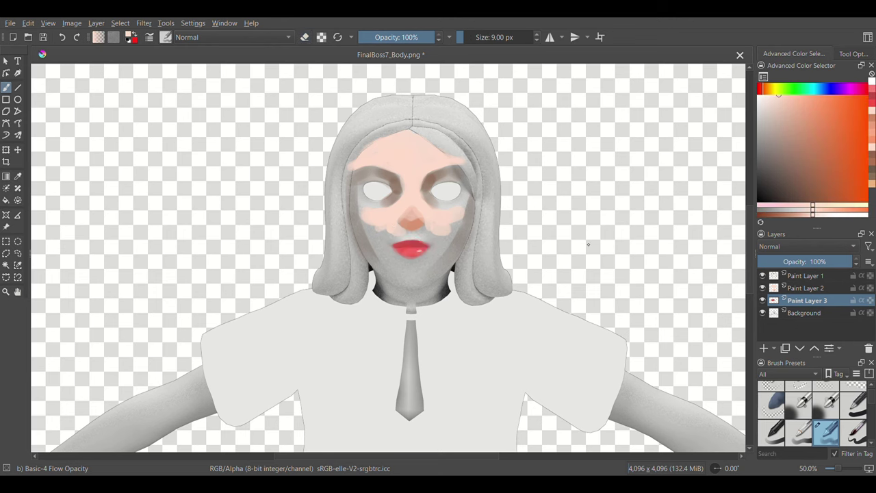
# Move the skin layer below the lips layer and cover the grey cheek and jaw in peach.
pyautogui.click(772, 313)
pyautogui.moveTo(805, 289); pyautogui.dragTo(806, 305)
pyautogui.press(']')
pyautogui.moveTo(443, 235)
pyautogui.keyDown('shift'); pyautogui.mouseDown()
pyautogui.moveTo(479, 235)
pyautogui.moveTo(454, 203)
pyautogui.moveTo(381, 240)
pyautogui.moveTo(405, 248)
pyautogui.moveTo(401, 267)
pyautogui.moveTo(445, 253)
pyautogui.moveTo(412, 280)
pyautogui.mouseUp(); pyautogui.keyUp('shift')
pyautogui.press('[')
pyautogui.moveTo(464, 206); pyautogui.dragTo(460, 240)
pyautogui.press(']')
pyautogui.moveTo(366, 219); pyautogui.dragTo(382, 265)
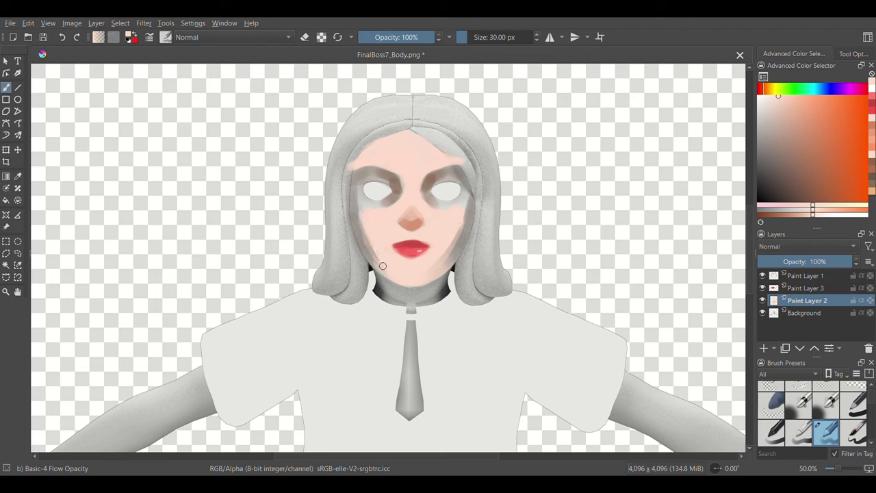
# Paint paler peach over the grey around the left eye and add an empty top layer.
pyautogui.keyDown('ctrl'); pyautogui.click(449, 216); pyautogui.keyUp('ctrl')
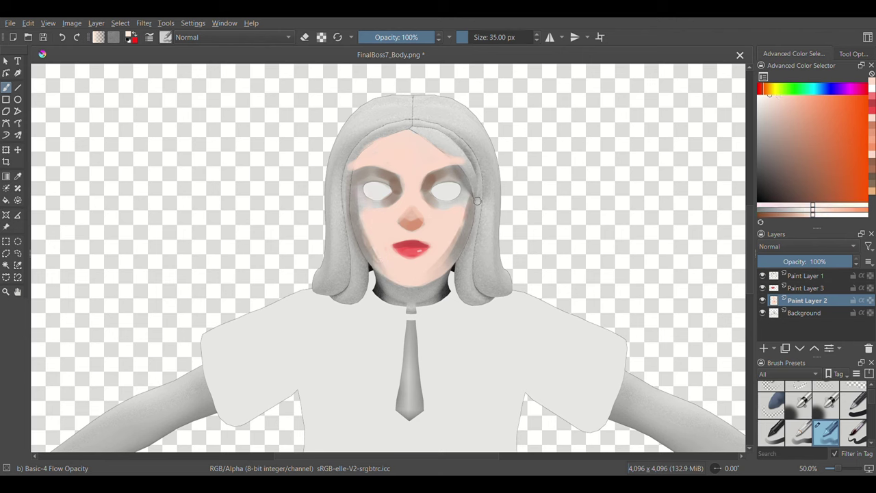
pyautogui.press(']')
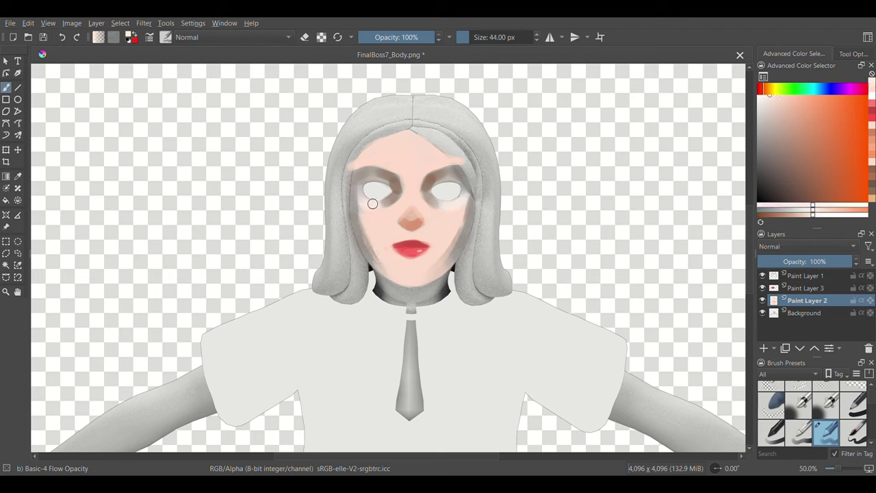
pyautogui.press(']')
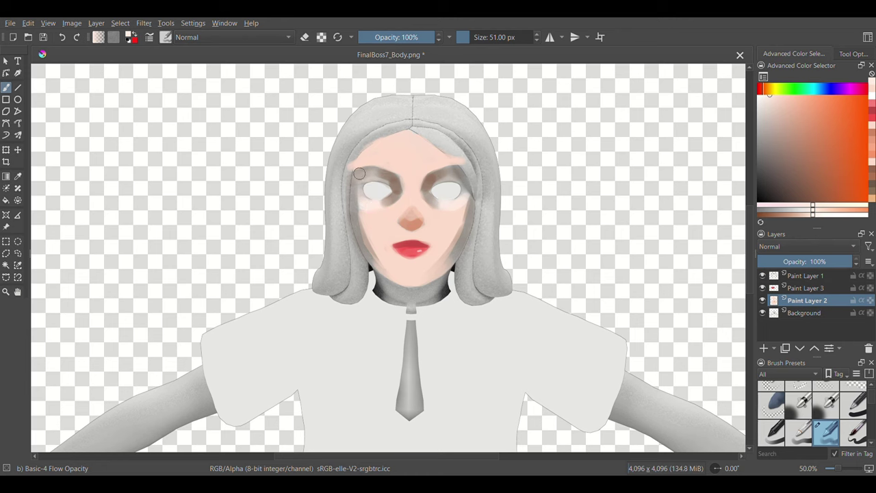
pyautogui.moveTo(357, 179); pyautogui.dragTo(402, 179)
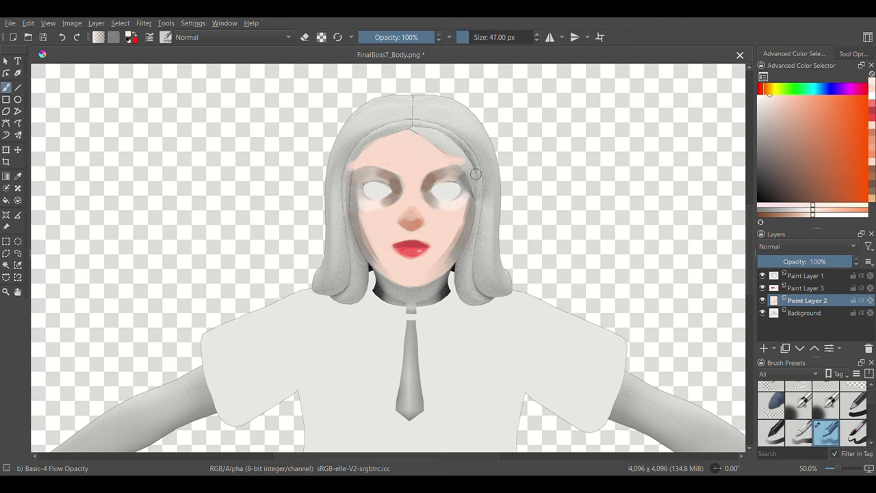
pyautogui.press(']')
pyautogui.press('Insert')
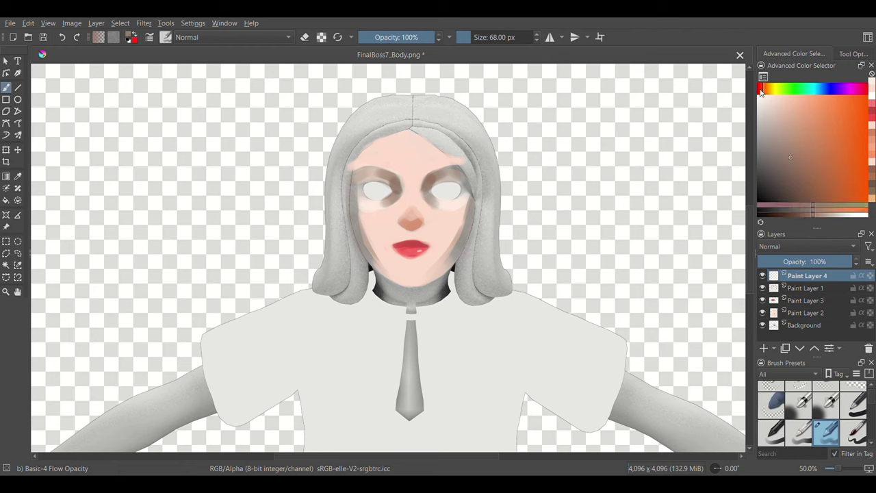
# Sample brown and peach tones from the face and add another paint layer on top.
pyautogui.keyDown('ctrl'); pyautogui.click(429, 195); pyautogui.keyUp('ctrl')
pyautogui.press('[')
pyautogui.press('[')
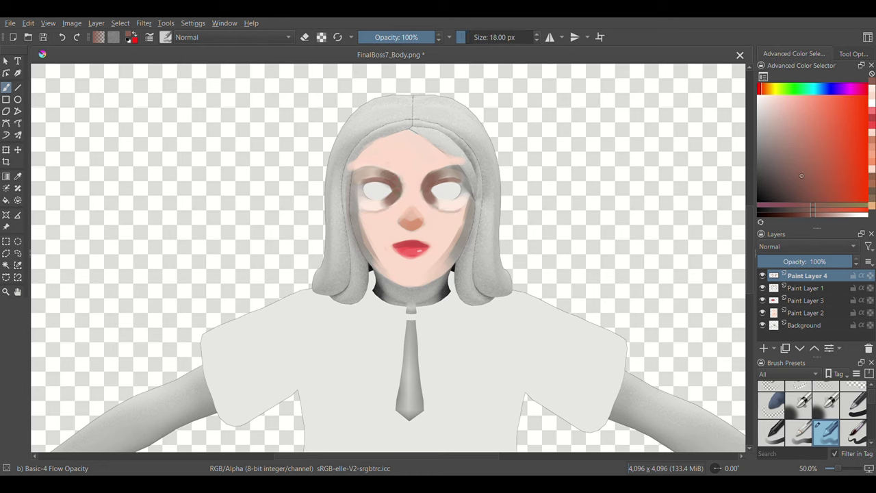
pyautogui.keyDown('ctrl'); pyautogui.click(449, 188); pyautogui.keyUp('ctrl')
pyautogui.press(']')
pyautogui.press(']')
pyautogui.press(']')
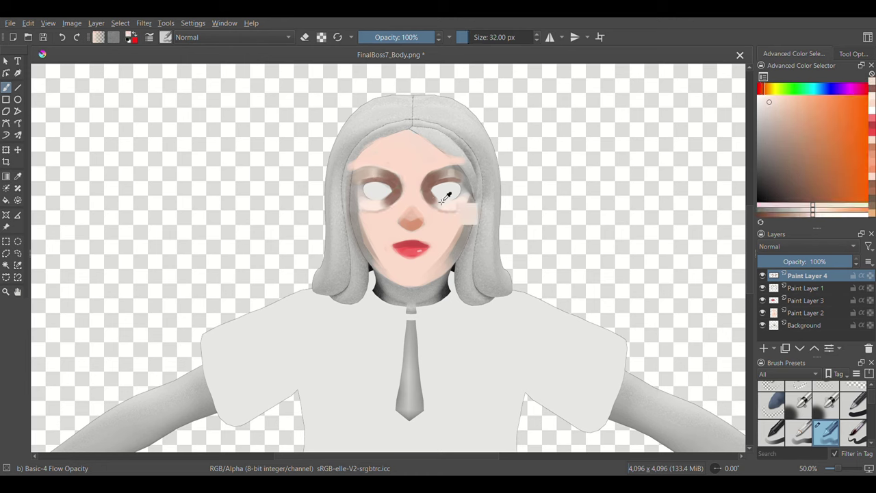
pyautogui.keyDown('ctrl'); pyautogui.click(446, 195); pyautogui.keyUp('ctrl')
pyautogui.press(']')
pyautogui.press(']')
pyautogui.press(']')
pyautogui.press('e')
pyautogui.press('Insert')
pyautogui.press('e')
# Paint reddish-brown shading down both sides of the face and beside the right eye.
pyautogui.moveTo(479, 188); pyautogui.dragTo(444, 273)
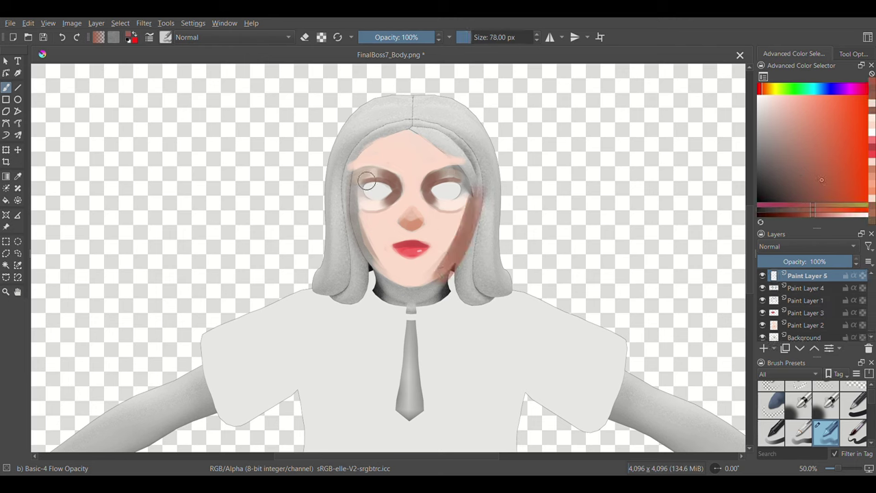
pyautogui.moveTo(345, 182); pyautogui.dragTo(372, 273)
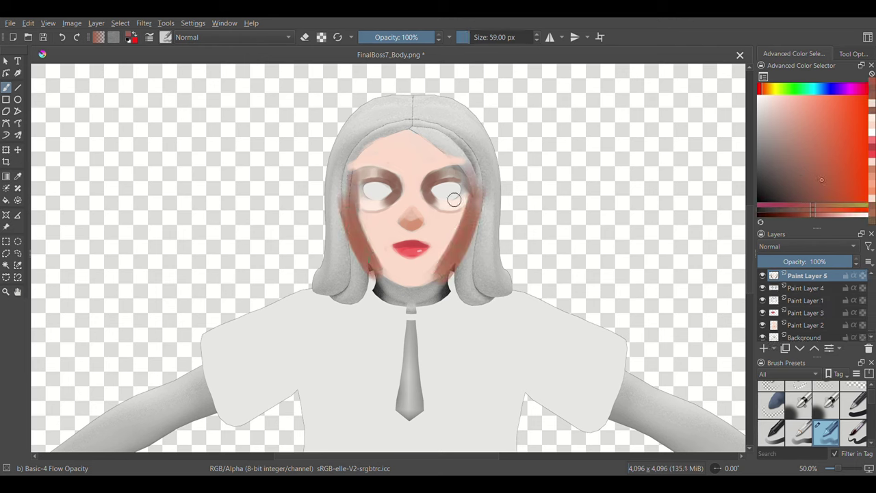
pyautogui.moveTo(465, 164); pyautogui.dragTo(454, 198)
pyautogui.press(']')
# Erase the shading from the lower cheeks, chin and left side of the face.
pyautogui.press('e')
pyautogui.moveTo(429, 259); pyautogui.dragTo(456, 219)
pyautogui.press(']')
pyautogui.press(']')
pyautogui.press(']')
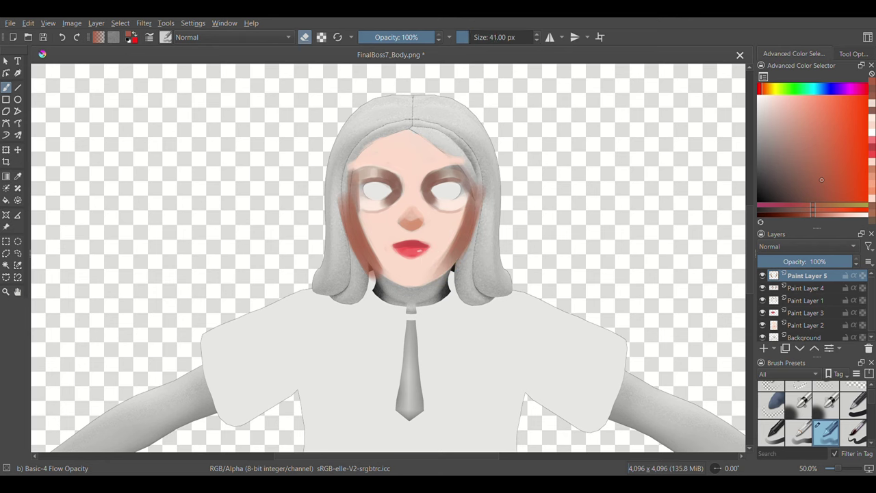
pyautogui.press(']')
pyautogui.moveTo(350, 191)
pyautogui.mouseDown()
pyautogui.moveTo(362, 290)
pyautogui.moveTo(346, 222)
pyautogui.mouseUp()
pyautogui.press(']')
pyautogui.press(']')
pyautogui.press(']')
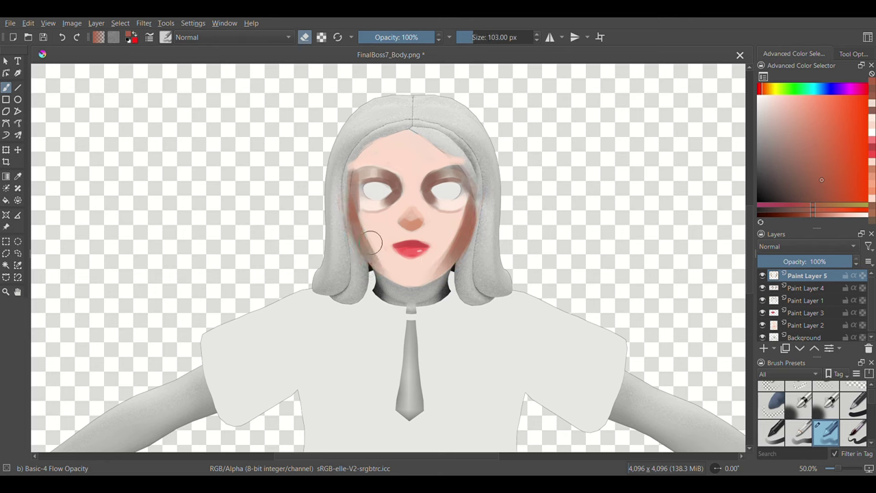
pyautogui.keyDown('shift'); pyautogui.moveTo(479, 204); pyautogui.dragTo(348, 251); pyautogui.keyUp('shift')
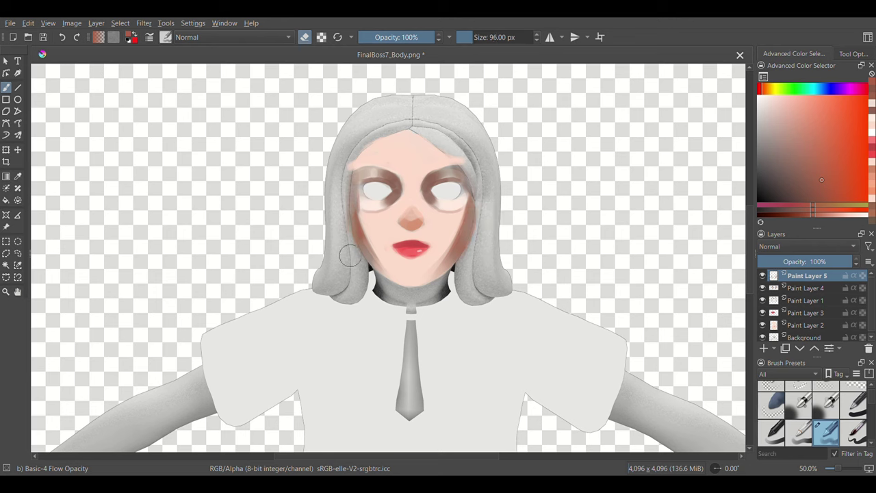
pyautogui.press('e')
# Sample skin and pink tones from the face, resizing the brush between 24 and 55 px.
pyautogui.keyDown('ctrl'); pyautogui.click(452, 250); pyautogui.keyUp('ctrl')
pyautogui.keyDown('shift'); pyautogui.moveTo(437, 273); pyautogui.dragTo(456, 239); pyautogui.keyUp('shift')
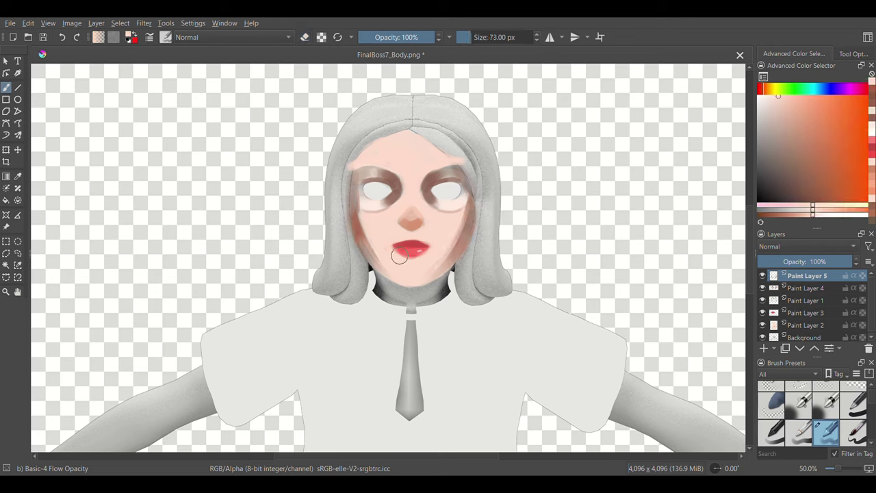
pyautogui.keyDown('ctrl'); pyautogui.click(355, 219); pyautogui.keyUp('ctrl')
pyautogui.keyDown('shift'); pyautogui.moveTo(356, 219); pyautogui.dragTo(321, 220); pyautogui.keyUp('shift')
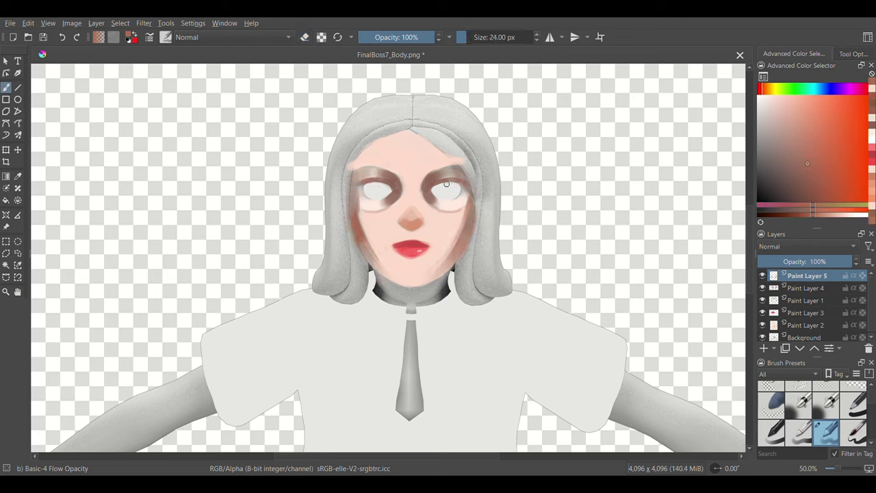
pyautogui.moveTo(362, 176)
pyautogui.keyDown('shift'); pyautogui.mouseDown()
pyautogui.moveTo(383, 175)
pyautogui.moveTo(360, 194)
pyautogui.moveTo(367, 187)
pyautogui.mouseUp(); pyautogui.keyUp('shift')
pyautogui.keyDown('ctrl'); pyautogui.click(364, 192); pyautogui.keyUp('ctrl')
pyautogui.keyDown('ctrl'); pyautogui.click(367, 187); pyautogui.keyUp('ctrl')
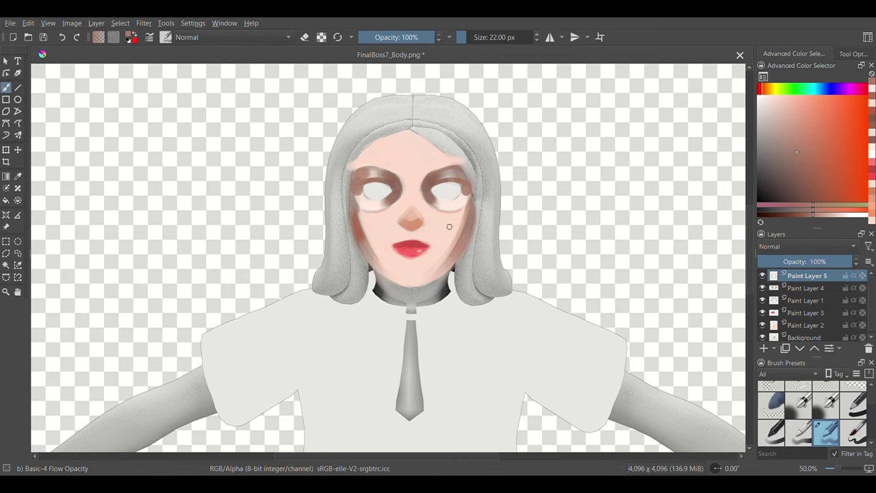
# Dab lighter red-pink blush on both cheeks and select the paint layers for merging.
pyautogui.click(835, 105)
pyautogui.moveTo(401, 227)
pyautogui.keyDown('shift'); pyautogui.mouseDown()
pyautogui.moveTo(414, 227)
pyautogui.moveTo(410, 218)
pyautogui.mouseUp(); pyautogui.keyUp('shift')
pyautogui.click(447, 219)
pyautogui.click(381, 218)
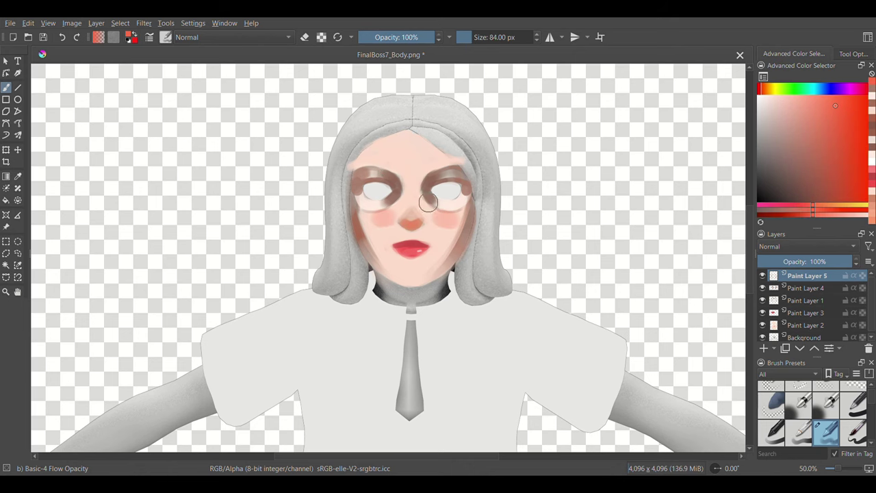
pyautogui.scroll(-1, 587, 220)
pyautogui.keyDown('shift'); pyautogui.click(808, 325); pyautogui.keyUp('shift')
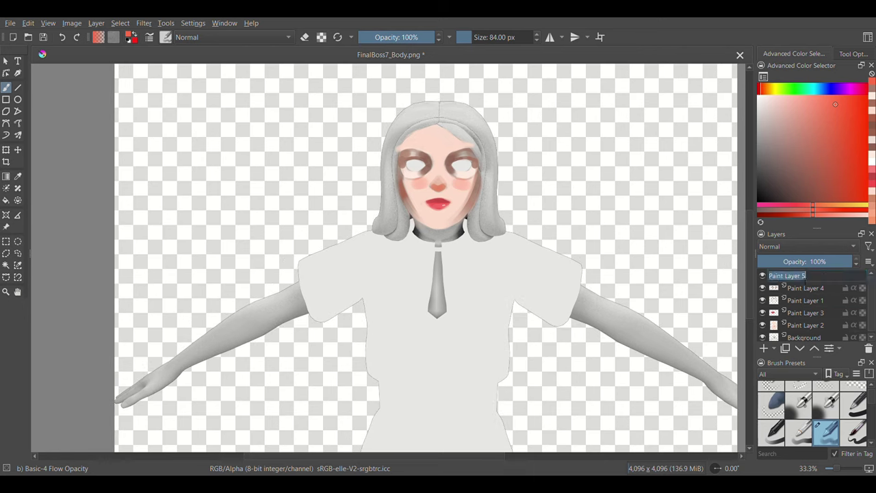
# Merge the Krita paint layers, delete the Background layer and save the face texture.
pyautogui.hotkey('ctrl', 'e')
pyautogui.click(788, 286)
pyautogui.hotkey('shift', 'Delete')
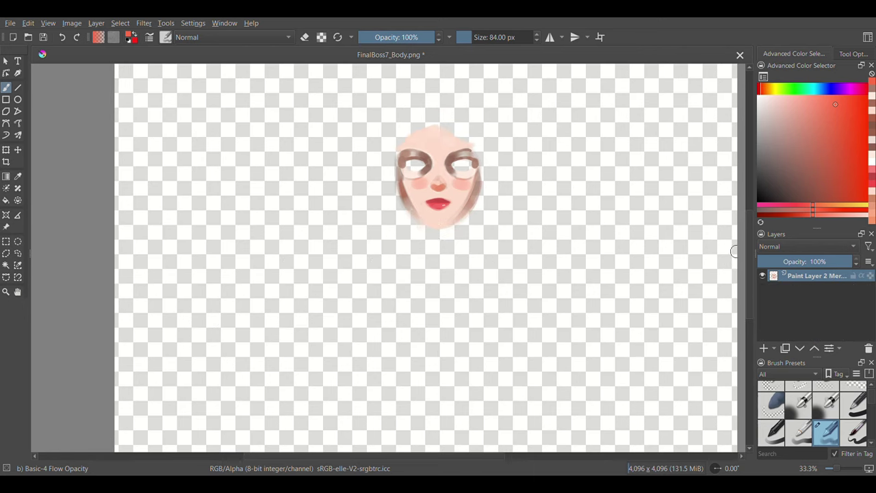
pyautogui.hotkey('ctrl', 's')
pyautogui.hotkey('alt', 'Tab')
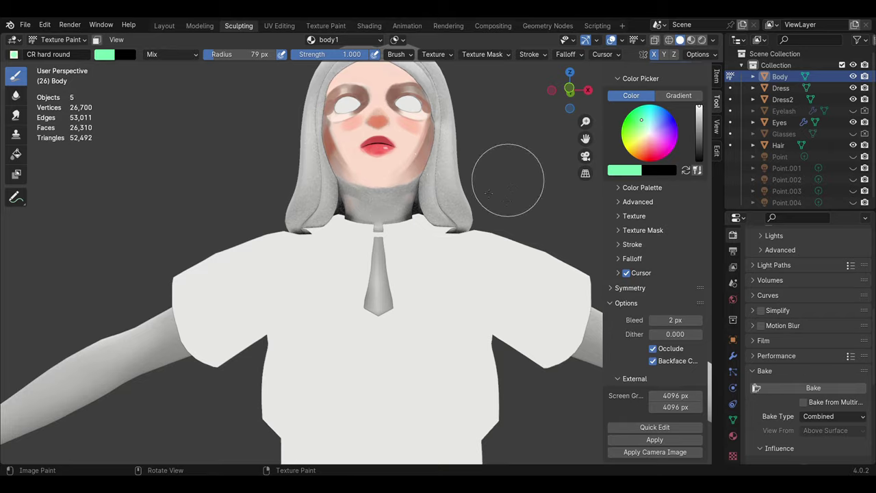
# In Blender, sample the face skin tone and paint over the pink marks on the neck.
pyautogui.press('s')
pyautogui.press('f')
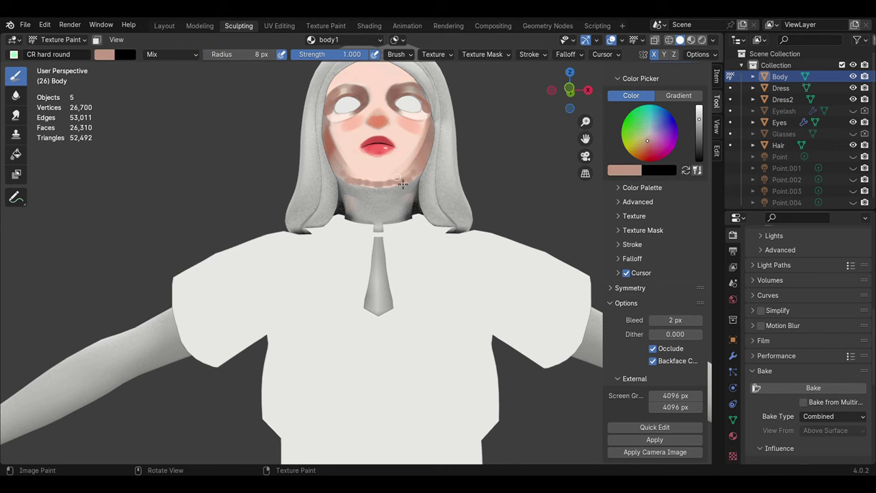
pyautogui.click(378, 182)
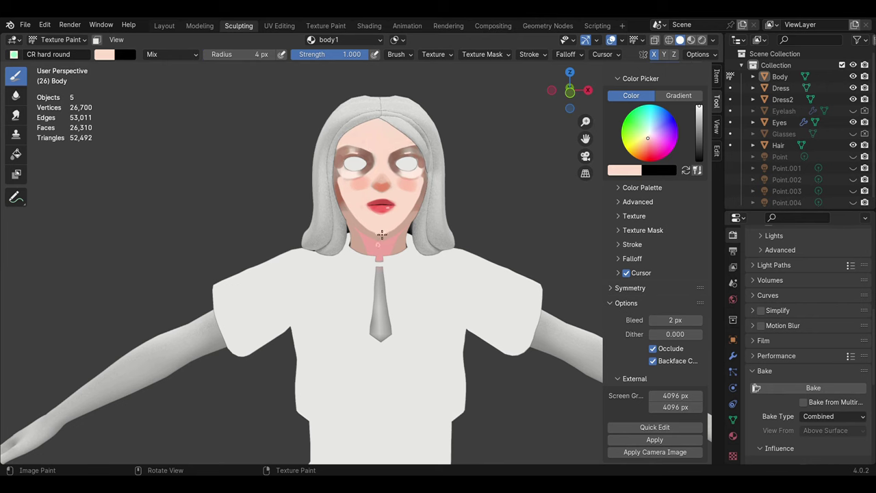
pyautogui.moveTo(382, 234); pyautogui.dragTo(361, 213, button='middle')
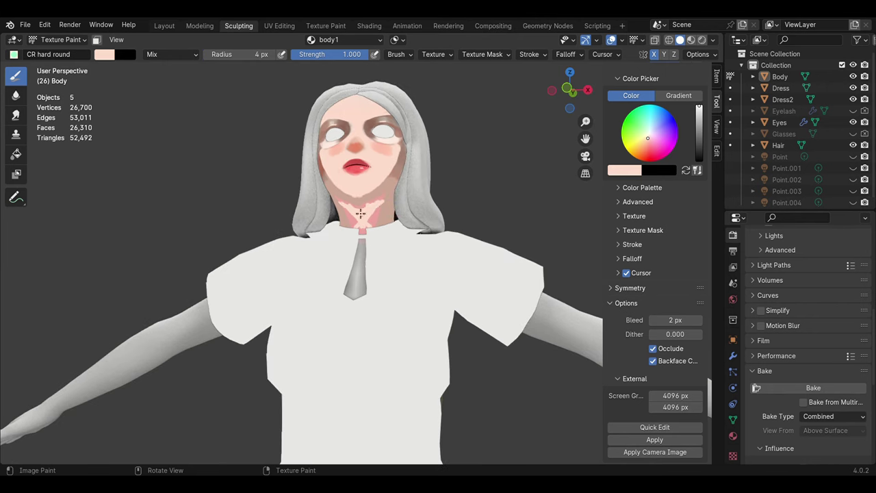
pyautogui.moveTo(360, 213); pyautogui.dragTo(371, 231)
# Adjust the brush colour to a slightly darker skin pink and check the neck.
pyautogui.click(104, 54)
pyautogui.moveTo(164, 214); pyautogui.dragTo(140, 215)
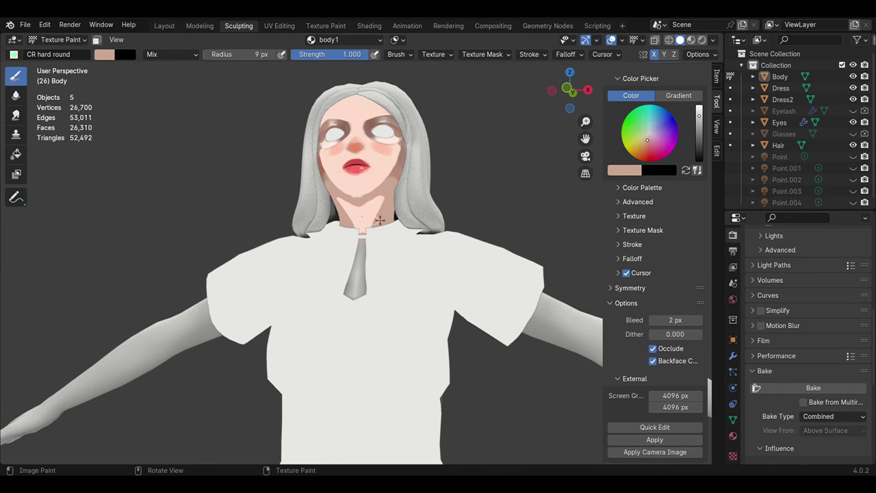
pyautogui.moveTo(376, 209)
pyautogui.mouseDown(button='middle')
pyautogui.moveTo(416, 207)
pyautogui.moveTo(376, 232)
pyautogui.mouseUp(button='middle')
pyautogui.press('s')
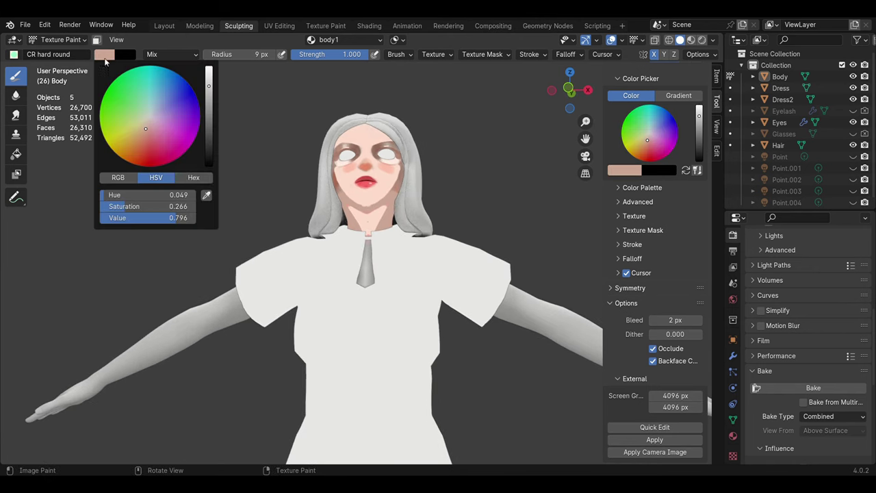
pyautogui.press('s')
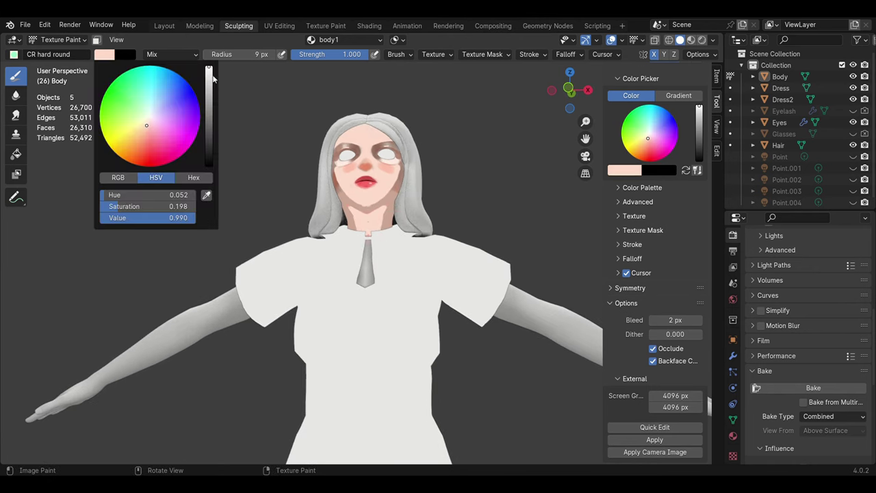
pyautogui.scroll(-3, 405, 194)
pyautogui.moveTo(405, 194)
pyautogui.mouseDown(button='middle')
pyautogui.moveTo(413, 256)
pyautogui.moveTo(395, 226)
pyautogui.mouseUp(button='middle')
pyautogui.scroll(4, 412, 256)
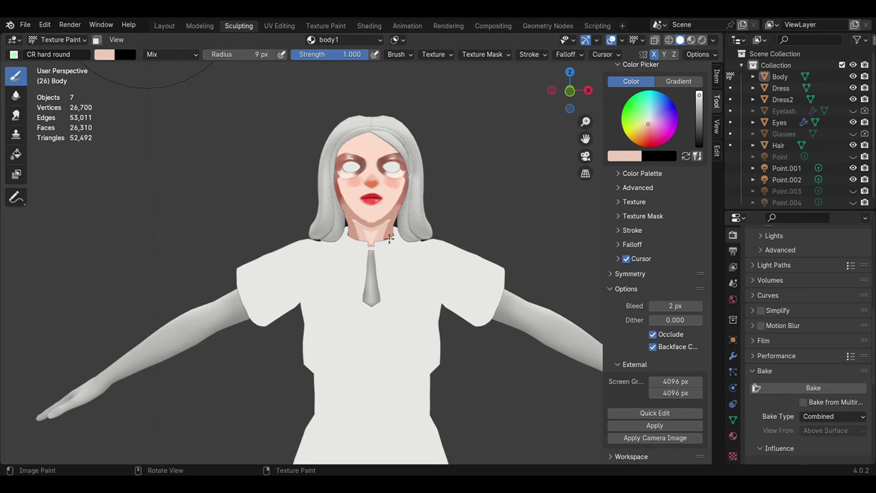
# Quick Edit the eyes externally and Apply the grey-iris texture back onto the model.
pyautogui.moveTo(388, 237); pyautogui.dragTo(390, 258, button='middle')
pyautogui.scroll(-3, 390, 258)
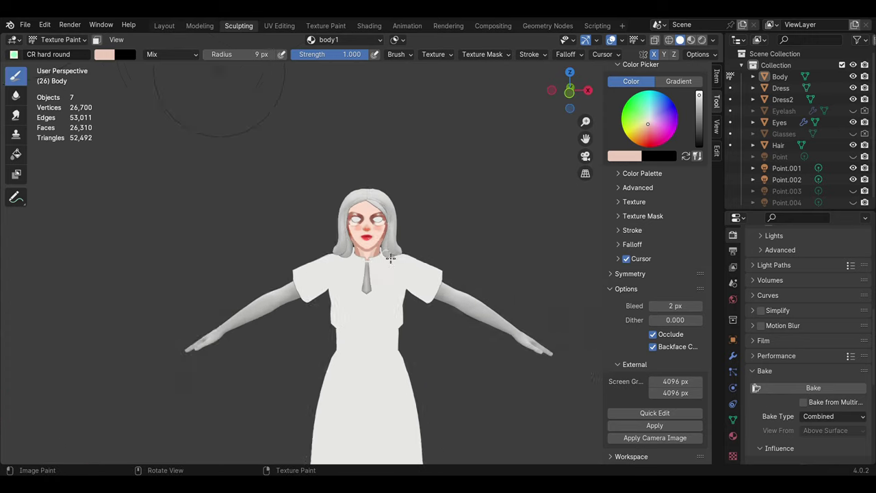
pyautogui.scroll(4, 390, 258)
pyautogui.scroll(3, 390, 253)
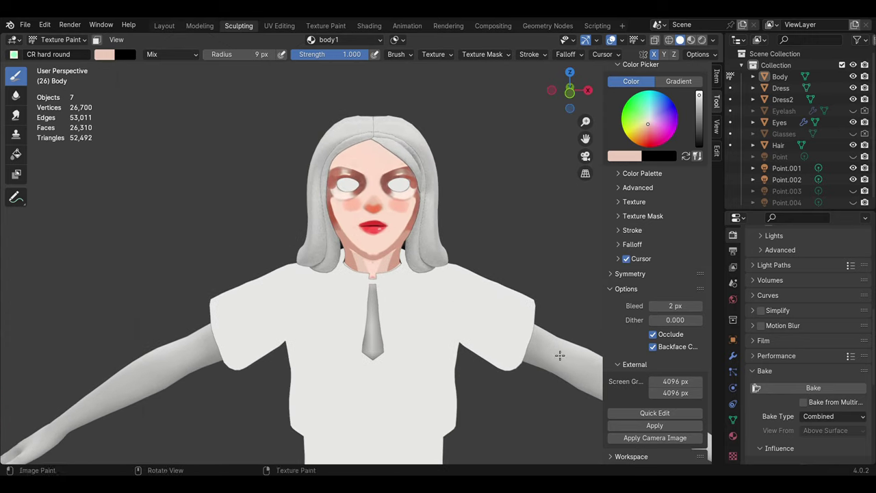
pyautogui.click(852, 110)
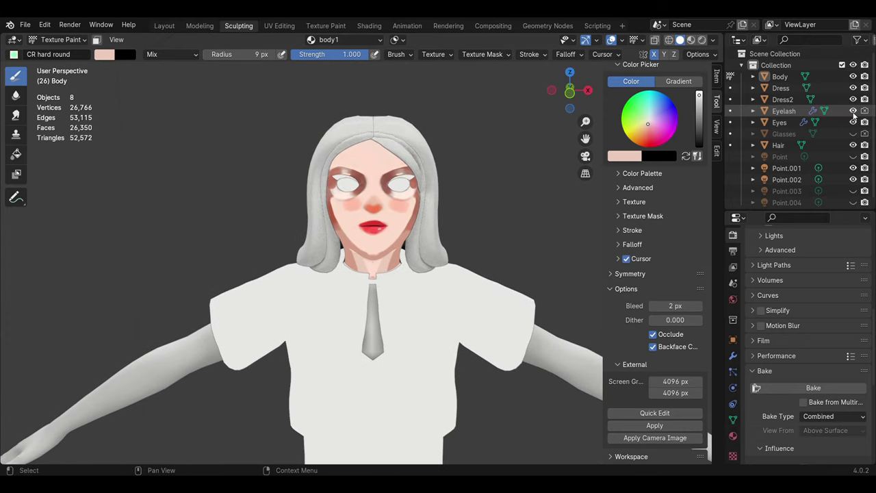
pyautogui.click(653, 413)
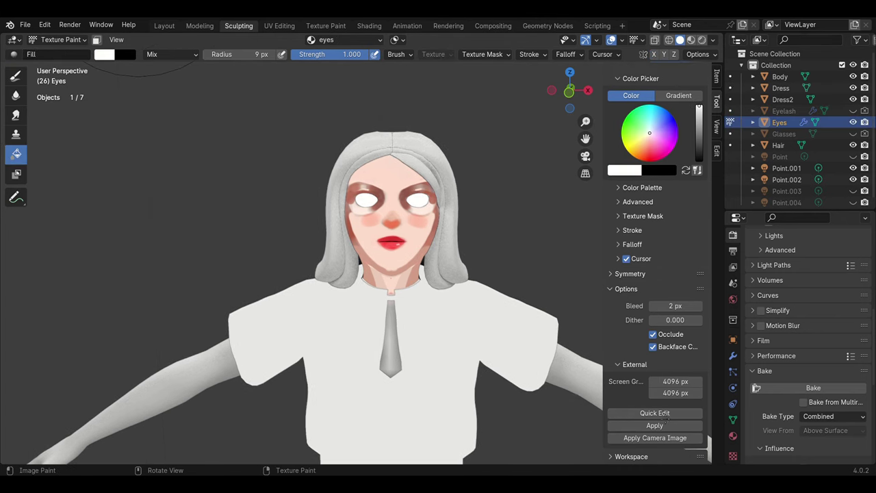
pyautogui.click(655, 424)
# Hide the side panel, face the character and set a slightly smaller paint brush.
pyautogui.press('n')
pyautogui.moveTo(425, 232)
pyautogui.mouseDown(button='middle')
pyautogui.moveTo(395, 229)
pyautogui.moveTo(459, 195)
pyautogui.mouseUp(button='middle')
pyautogui.scroll(3, 459, 195)
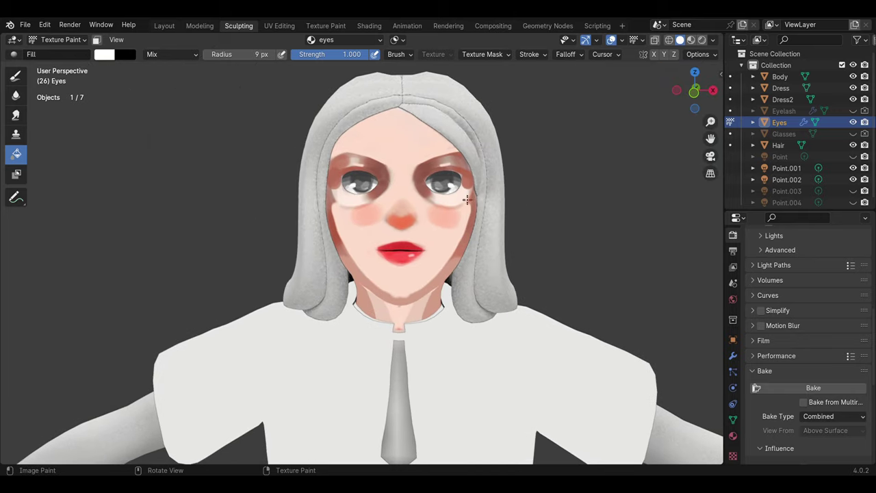
pyautogui.press('d')
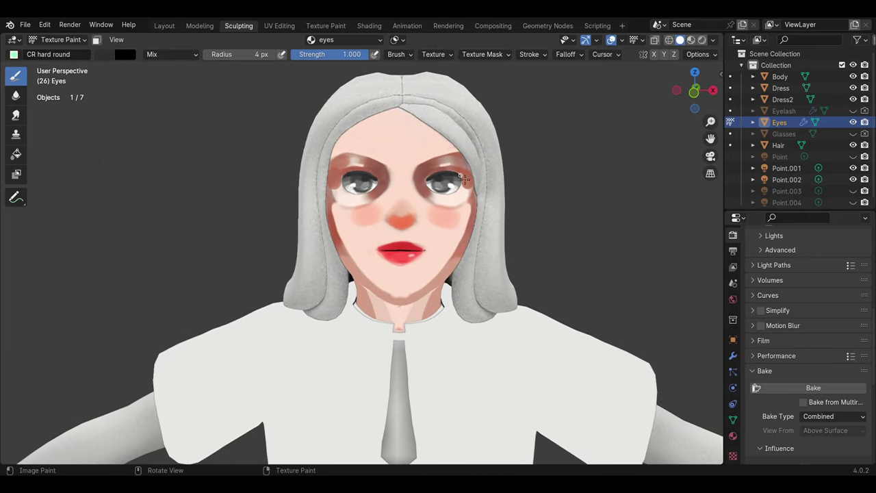
pyautogui.press('[')
# Return to Object Mode, unhide the eyelashes and select the Eyelash object.
pyautogui.click(60, 39)
pyautogui.click(54, 53)
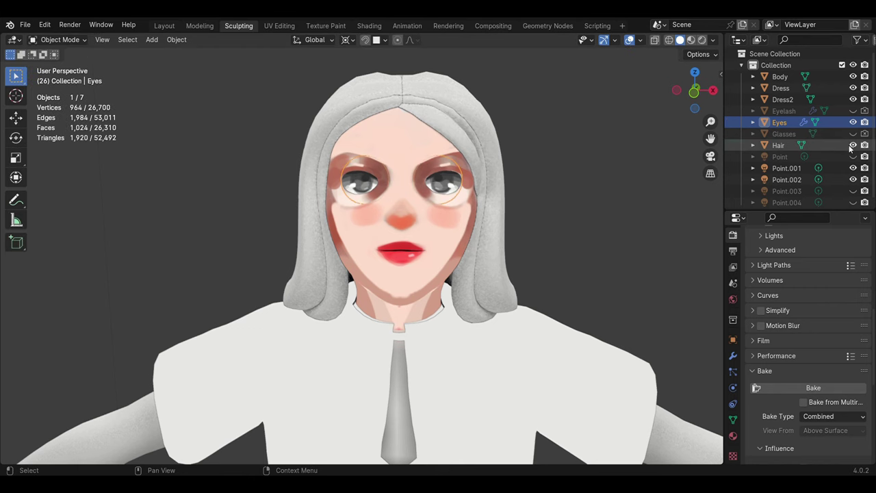
pyautogui.click(852, 110)
pyautogui.click(838, 111)
# Split off a Shader Editor below the 3D view and add a new eyelash material.
pyautogui.moveTo(719, 462); pyautogui.dragTo(708, 312)
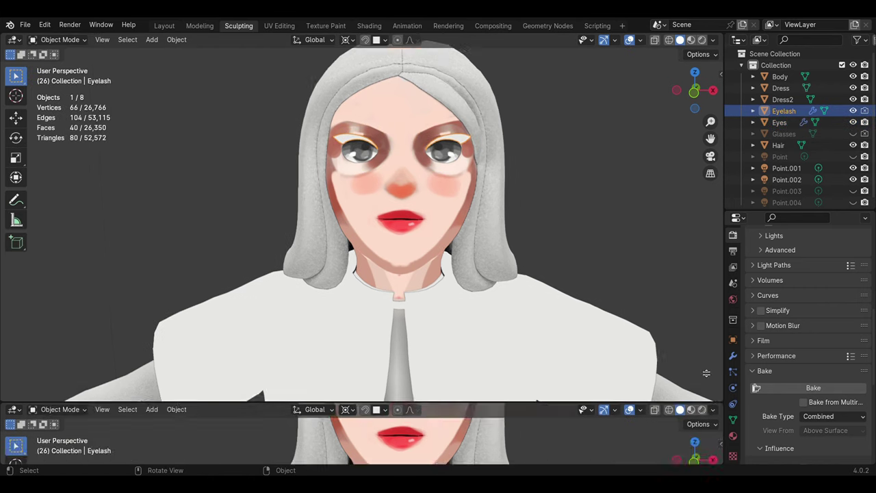
pyautogui.click(12, 315)
pyautogui.click(56, 414)
pyautogui.scroll(-2, 447, 139)
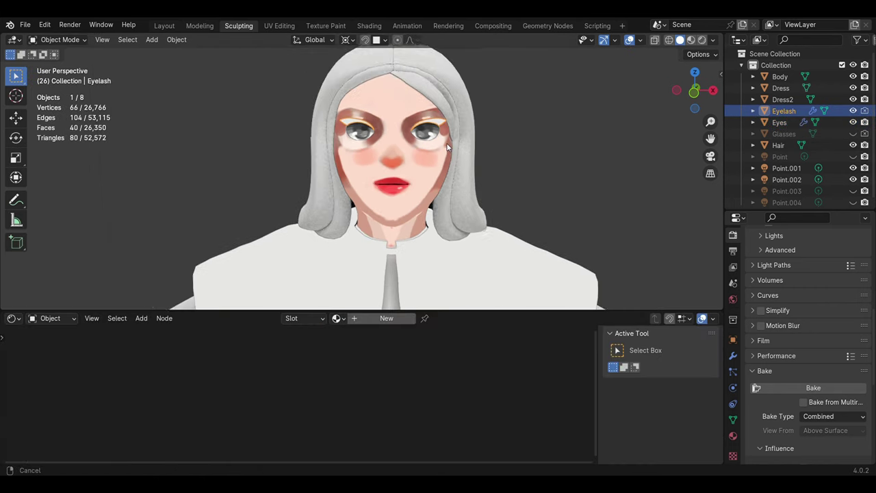
pyautogui.scroll(-2, 446, 138)
pyautogui.click(387, 317)
# Add an Image Texture node with a new image to the eyelash material.
pyautogui.hotkey('shift', 'a')
pyautogui.press('Return')
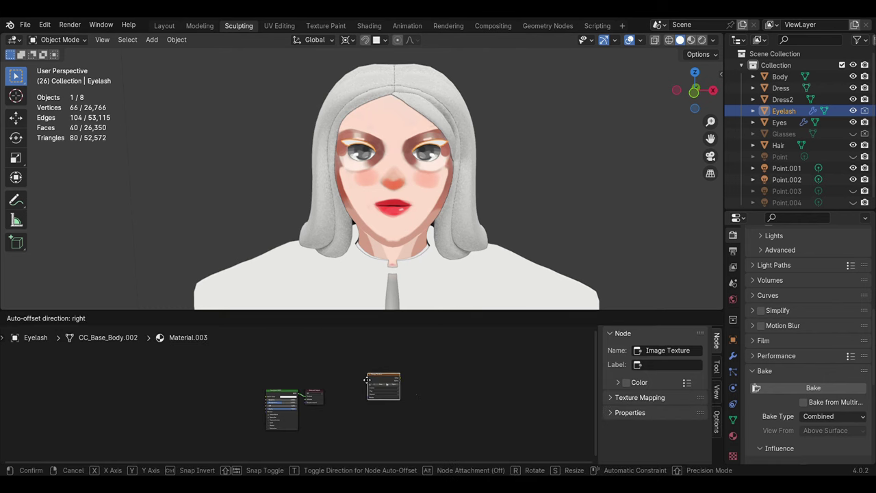
pyautogui.press('Home')
pyautogui.click(441, 375)
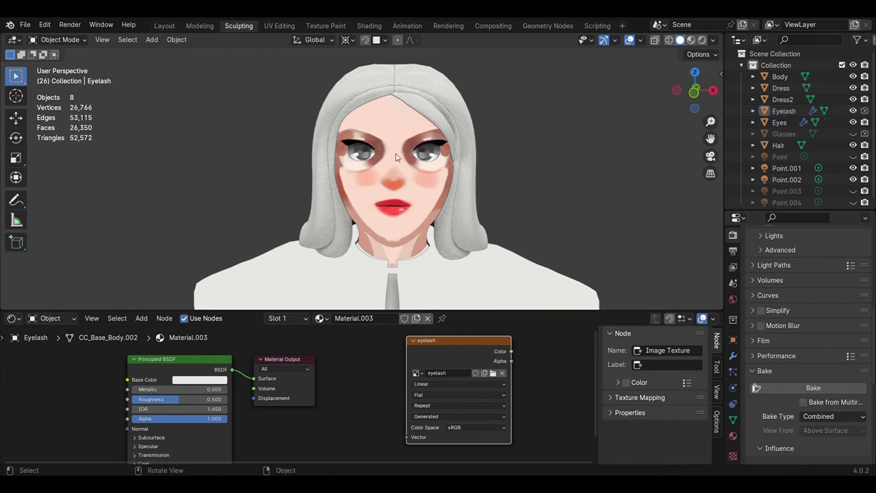
# Enter Texture Paint on the eyelashes with the fill tool and start sampling a colour.
pyautogui.click(58, 39)
pyautogui.click(48, 115)
pyautogui.click(15, 154)
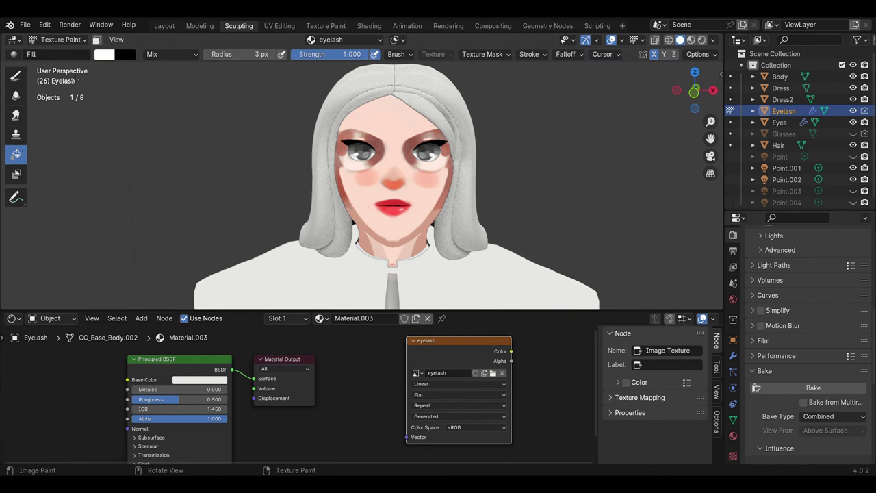
pyautogui.click(104, 54)
pyautogui.click(207, 197)
# Orbit around the head and make the Body the active object for painting the lash lines.
pyautogui.moveTo(449, 202)
pyautogui.mouseDown(button='middle')
pyautogui.moveTo(398, 180)
pyautogui.moveTo(449, 220)
pyautogui.mouseUp(button='middle')
pyautogui.hotkey('alt', 'q')
pyautogui.scroll(2, 417, 180)
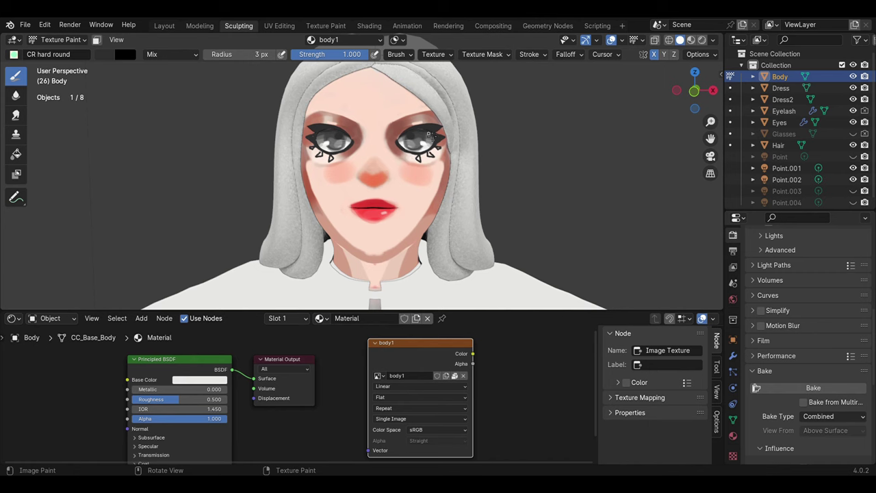
# Sample the peach skin tone from the face into the brush colour.
pyautogui.scroll(-5, 374, 119)
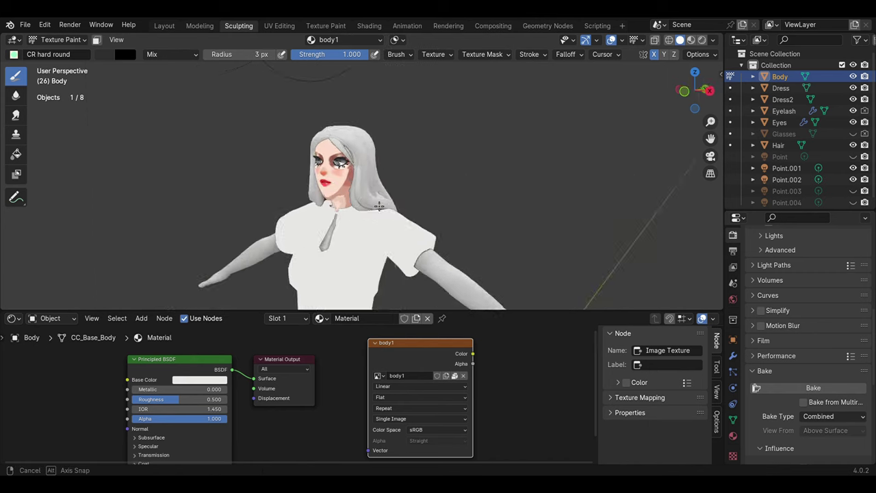
pyautogui.moveTo(375, 119); pyautogui.dragTo(456, 198, button='middle')
pyautogui.scroll(5, 411, 157)
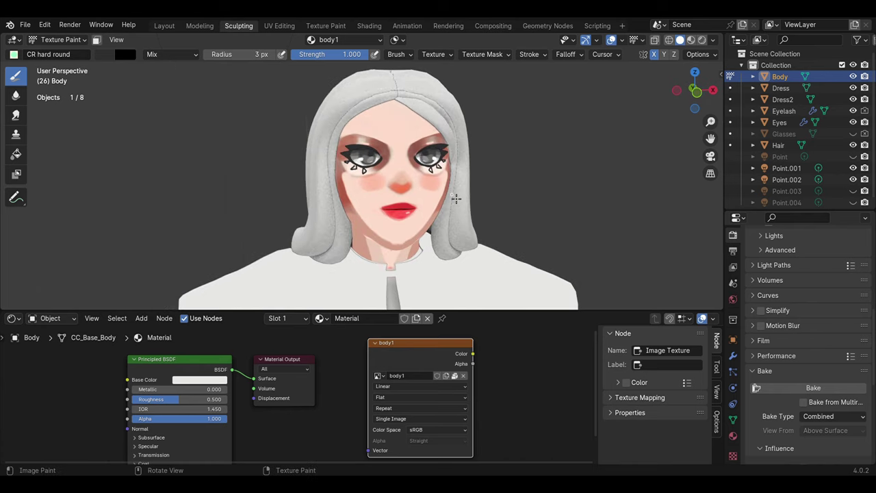
pyautogui.click(104, 54)
pyautogui.press('s')
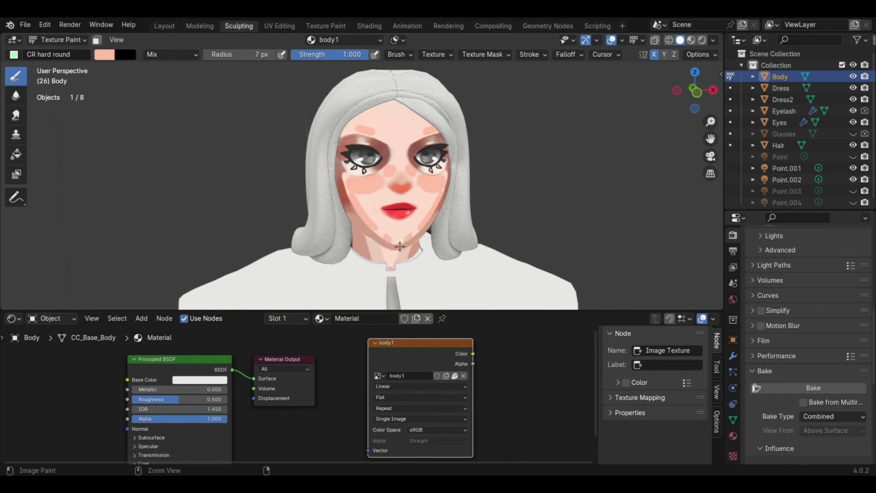
# Orbit to inspect the face from below and from a three-quarter upper-body angle.
pyautogui.scroll(-5, 456, 168)
pyautogui.moveTo(456, 168); pyautogui.dragTo(384, 187, button='middle')
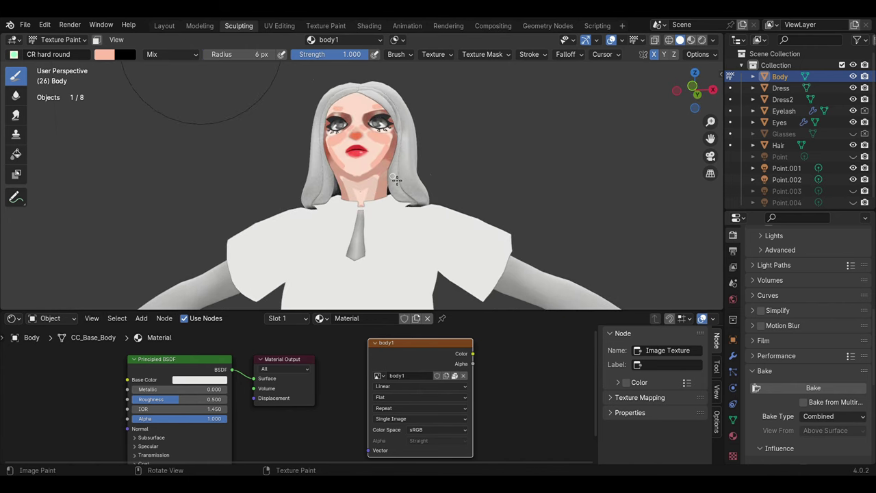
pyautogui.scroll(5, 383, 186)
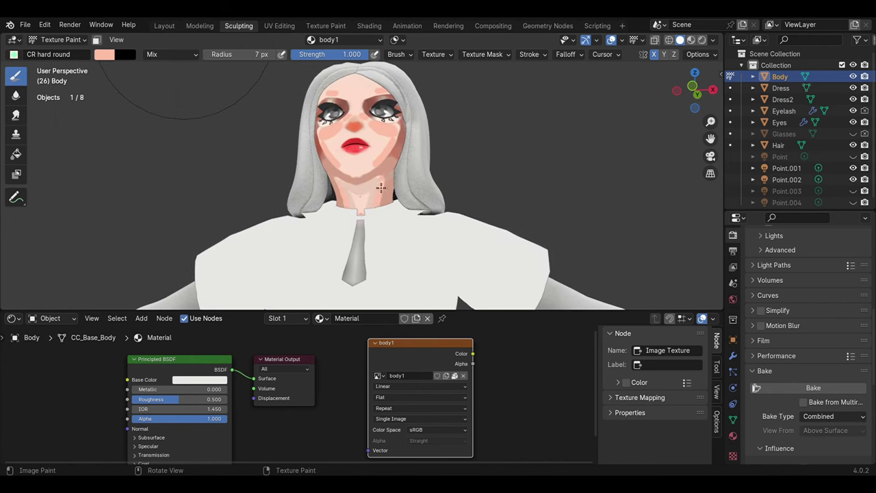
pyautogui.scroll(-4, 405, 157)
pyautogui.moveTo(413, 203)
pyautogui.mouseDown(button='middle')
pyautogui.moveTo(383, 212)
pyautogui.moveTo(410, 225)
pyautogui.mouseUp(button='middle')
pyautogui.scroll(4, 391, 230)
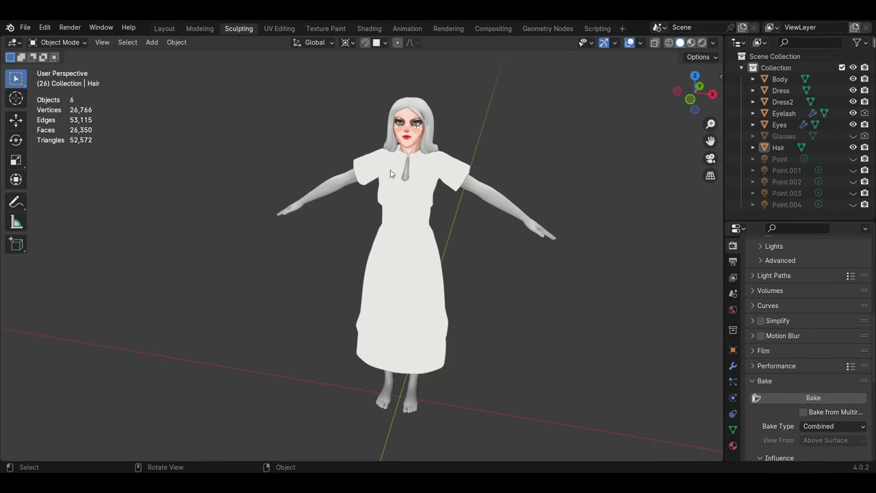
pyautogui.scroll(2, 391, 173)
# Select the Body mesh and open the Viewport Shading options.
pyautogui.click(391, 173)
pyautogui.scroll(-2, 391, 173)
pyautogui.moveTo(586, 352)
pyautogui.mouseDown(button='middle')
pyautogui.moveTo(499, 282)
pyautogui.moveTo(508, 257)
pyautogui.mouseUp(button='middle')
pyautogui.click(714, 43)
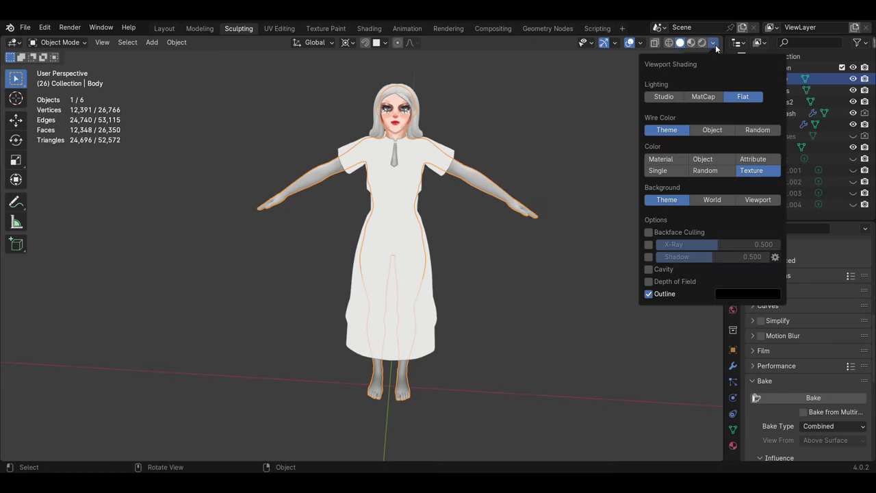
# In Edit Mode with X-ray on, box-select the right arm's faces.
pyautogui.press('Tab')
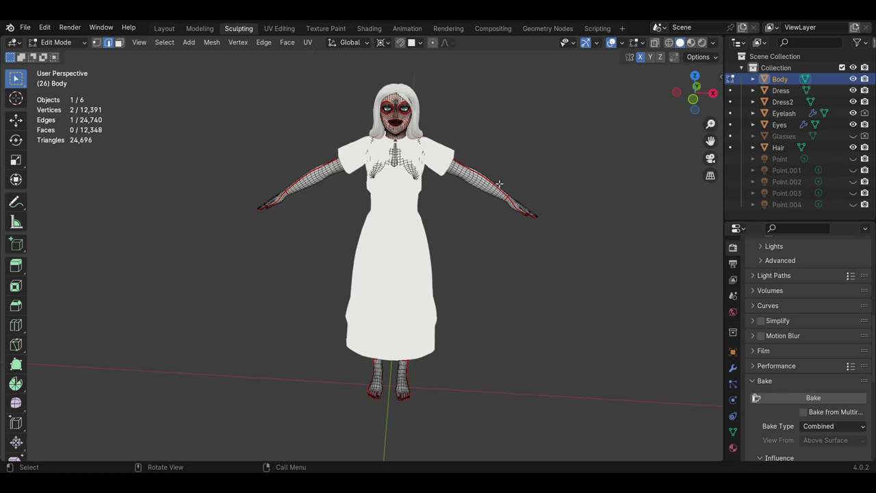
pyautogui.moveTo(468, 166); pyautogui.dragTo(518, 217)
pyautogui.scroll(3, 488, 203)
pyautogui.moveTo(467, 167)
pyautogui.mouseDown()
pyautogui.moveTo(573, 319)
pyautogui.moveTo(666, 372)
pyautogui.mouseUp()
pyautogui.click(654, 42)
pyautogui.moveTo(457, 167); pyautogui.dragTo(654, 320)
pyautogui.scroll(2, 510, 205)
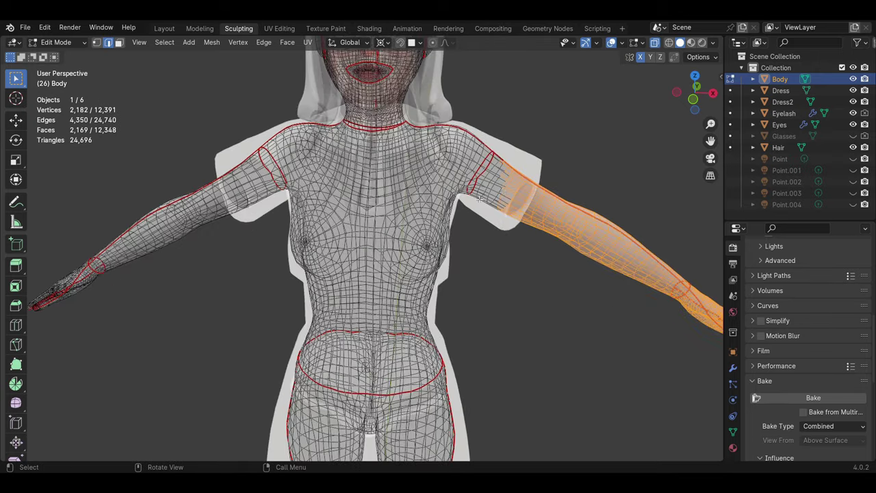
pyautogui.scroll(2, 506, 176)
pyautogui.moveTo(510, 169); pyautogui.dragTo(510, 186, button='middle')
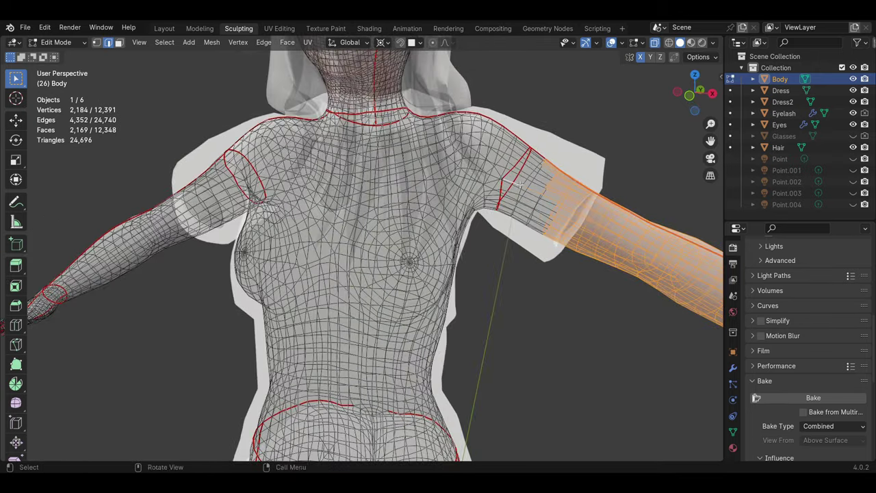
# Switch to face select and add the left arm's faces to the selection.
pyautogui.click(119, 43)
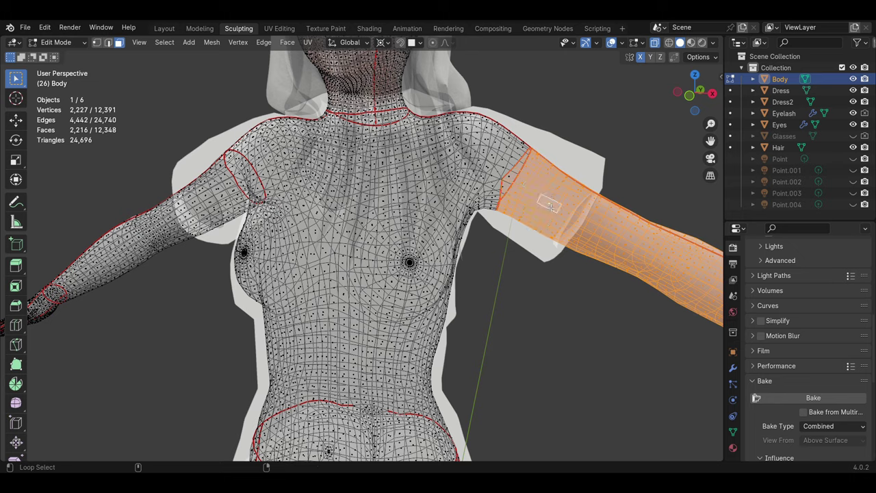
pyautogui.scroll(-5, 549, 205)
pyautogui.scroll(2, 477, 301)
pyautogui.scroll(4, 631, 198)
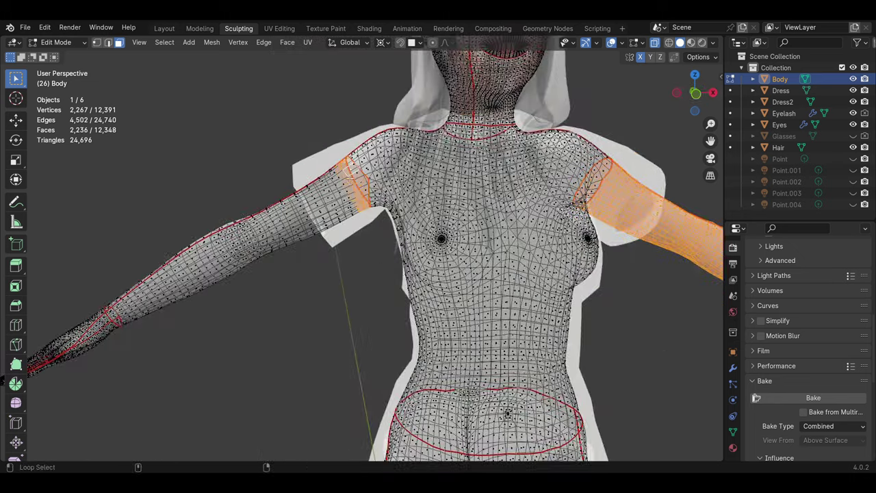
pyautogui.moveTo(287, 255); pyautogui.dragTo(231, 338)
pyautogui.scroll(-3, 228, 319)
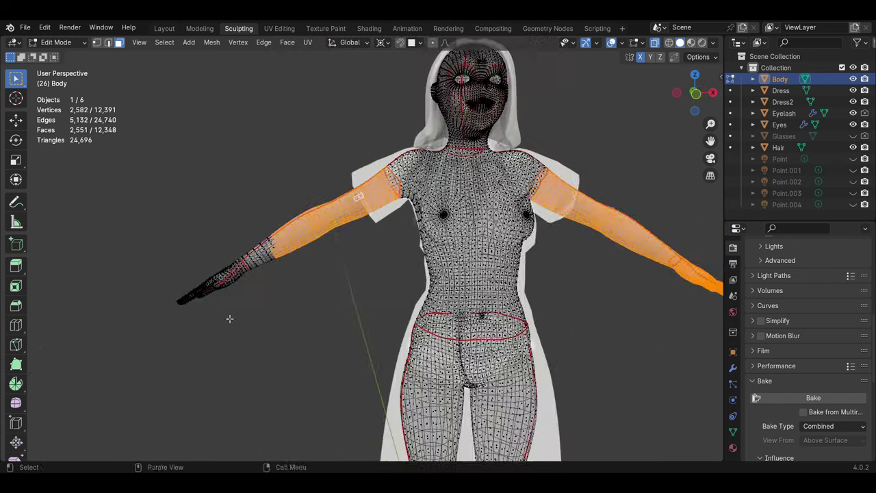
pyautogui.scroll(-4, 229, 319)
pyautogui.moveTo(228, 319); pyautogui.dragTo(457, 336, button='middle')
pyautogui.scroll(5, 457, 336)
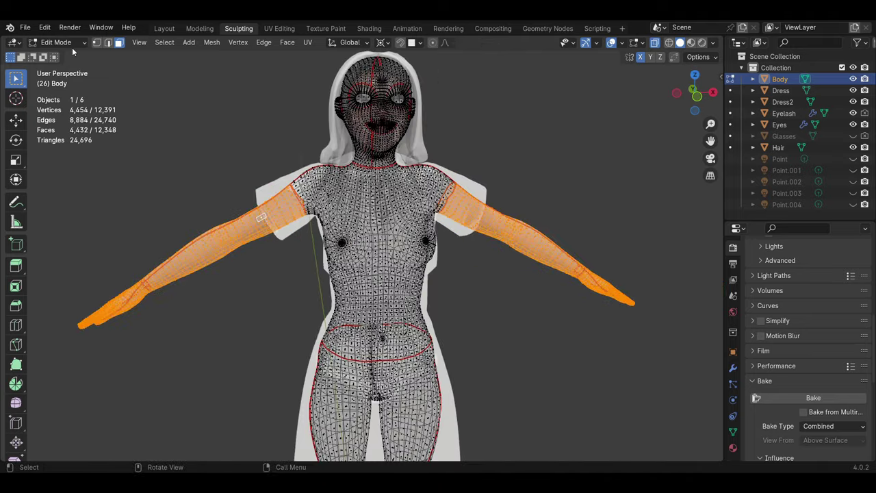
# Put the Body into Texture Paint mode with the Fill tool.
pyautogui.click(56, 43)
pyautogui.click(51, 113)
pyautogui.click(655, 43)
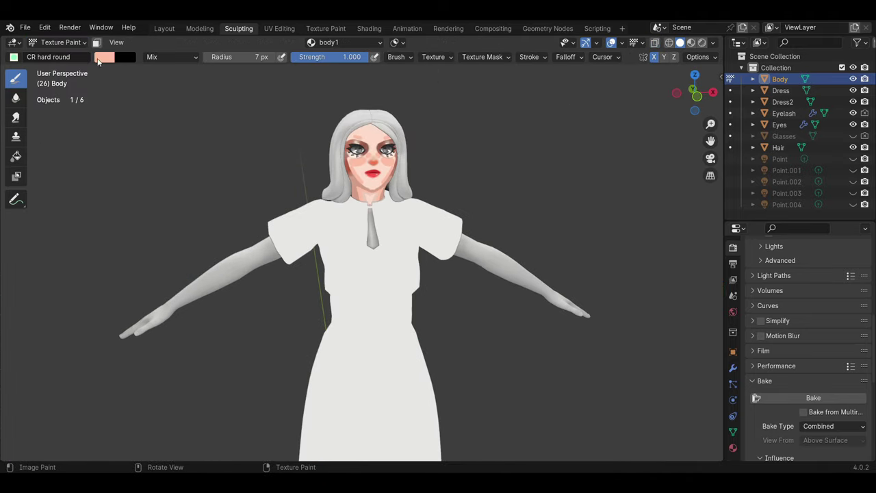
# Eyedrop the face's skin tone and fill the selected arms with it.
pyautogui.click(16, 156)
pyautogui.click(104, 58)
pyautogui.click(206, 198)
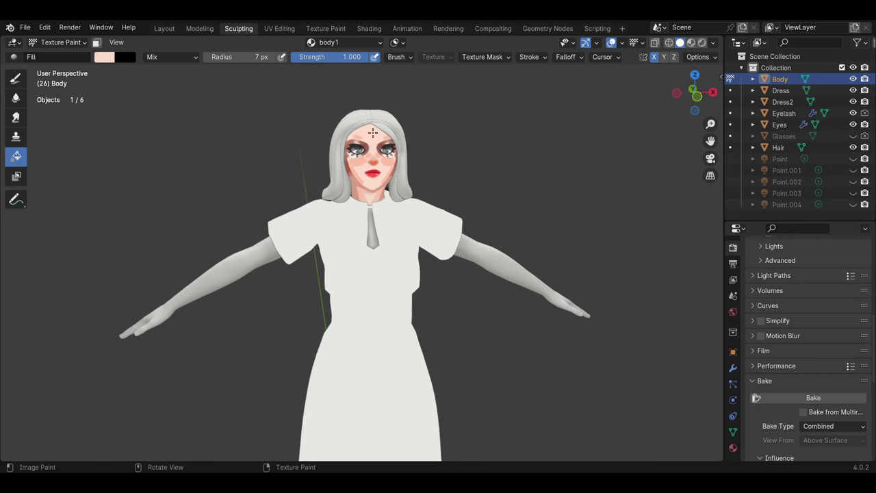
pyautogui.click(56, 42)
pyautogui.click(52, 113)
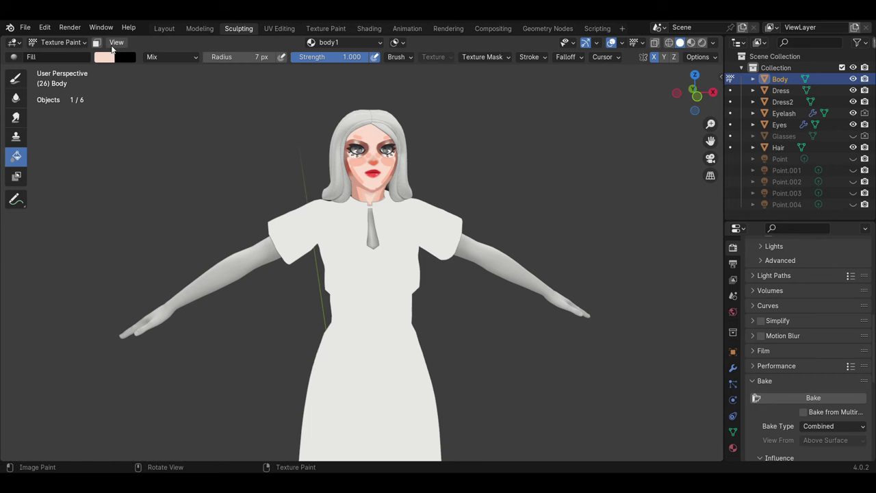
pyautogui.click(210, 261)
pyautogui.scroll(-4, 210, 261)
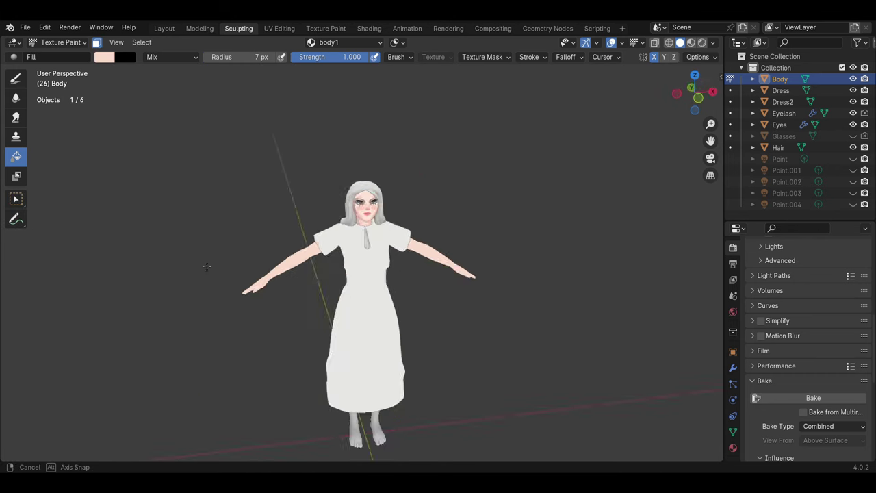
# Back in Edit Mode with X-ray, grow the selection down both legs to the feet.
pyautogui.click(80, 43)
pyautogui.click(59, 68)
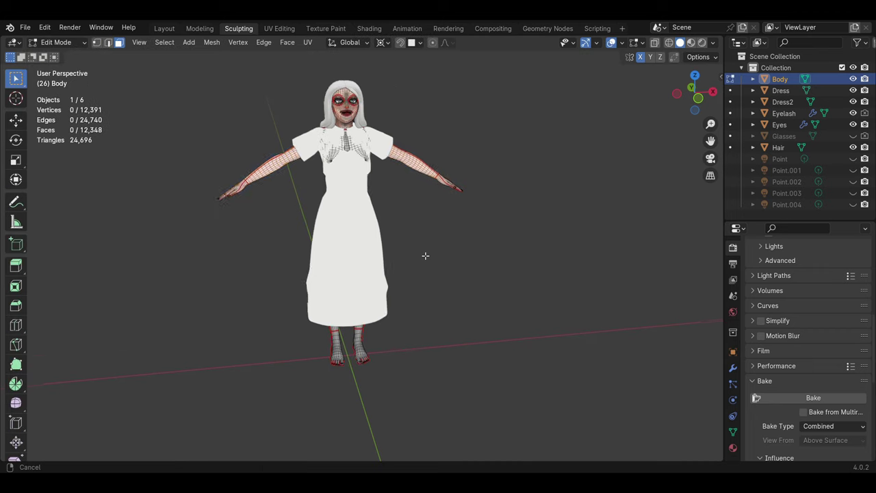
pyautogui.scroll(1, 417, 248)
pyautogui.scroll(4, 411, 242)
pyautogui.click(654, 44)
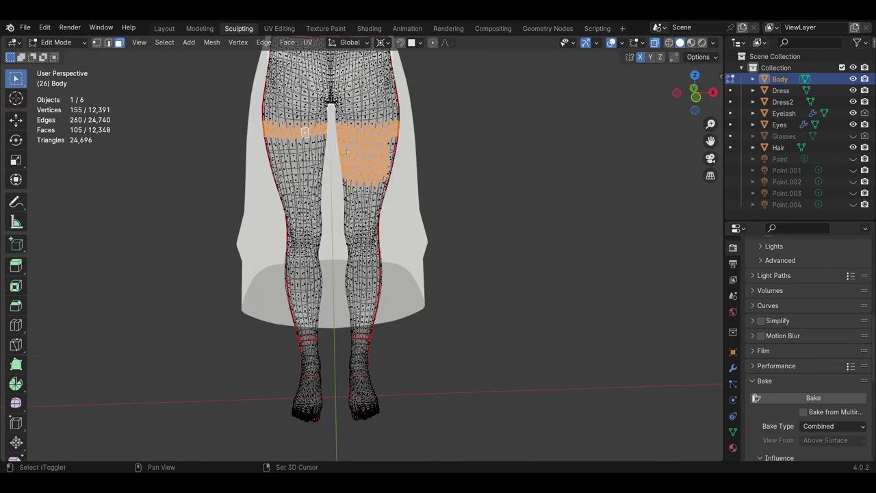
pyautogui.press('ctrl+KP_Add')
pyautogui.press('ctrl+KP_Add')
pyautogui.press('ctrl+KP_Add')
pyautogui.press('ctrl+KP_Add')
pyautogui.press('ctrl+KP_Add')
pyautogui.press('ctrl+KP_Add')
pyautogui.press('ctrl+KP_Add')
pyautogui.press('ctrl+KP_Add')
pyautogui.press('ctrl+KP_Add')
pyautogui.press('ctrl+KP_Add')
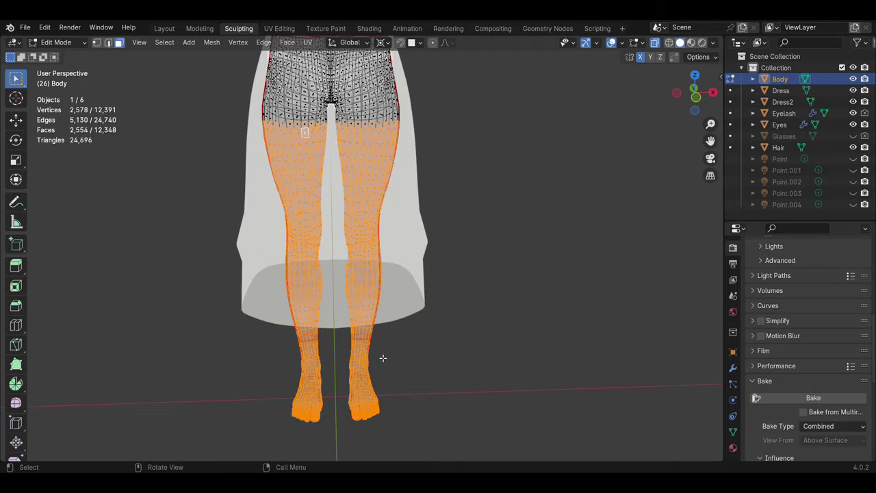
pyautogui.scroll(-3, 383, 357)
pyautogui.moveTo(382, 358); pyautogui.dragTo(373, 246, button='middle')
pyautogui.scroll(2, 373, 246)
pyautogui.scroll(2, 373, 247)
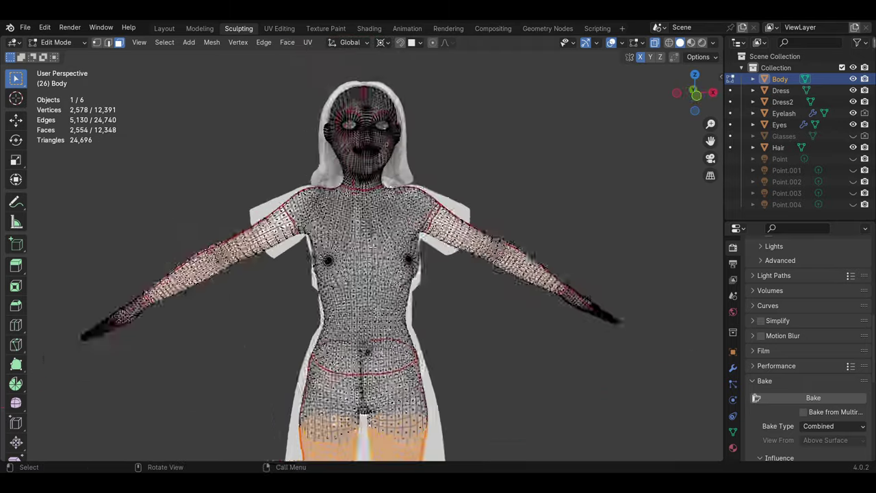
pyautogui.scroll(2, 372, 246)
pyautogui.scroll(2, 372, 246)
# Turn X-ray off, isolate the Body in Local View and select the whole linked mesh.
pyautogui.hotkey('alt', 'z')
pyautogui.moveTo(372, 246)
pyautogui.mouseDown(button='middle')
pyautogui.moveTo(419, 203)
pyautogui.moveTo(270, 239)
pyautogui.moveTo(383, 208)
pyautogui.mouseUp(button='middle')
pyautogui.press('KP_Divide')
pyautogui.press('l')
pyautogui.scroll(-3, 397, 221)
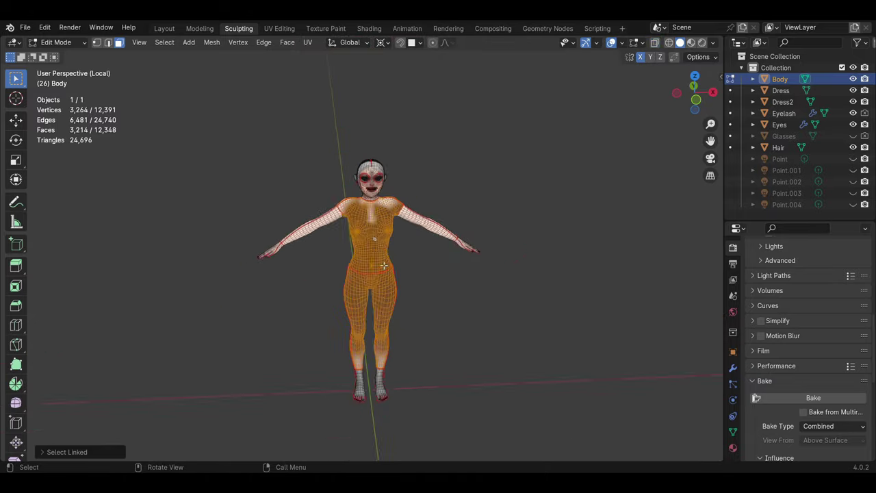
pyautogui.scroll(3, 384, 265)
pyautogui.scroll(3, 384, 266)
pyautogui.moveTo(384, 265)
pyautogui.mouseDown(button='middle')
pyautogui.moveTo(368, 257)
pyautogui.moveTo(405, 322)
pyautogui.mouseUp(button='middle')
pyautogui.scroll(-3, 404, 322)
pyautogui.scroll(2, 336, 246)
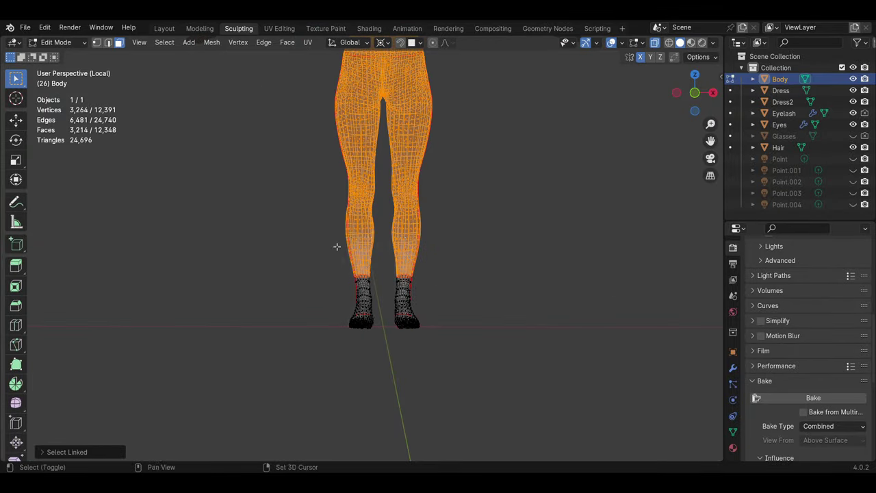
pyautogui.scroll(-2, 336, 247)
pyautogui.scroll(-1, 446, 131)
# Fill the entire Body with the peach skin colour and return to Object Mode.
pyautogui.click(58, 42)
pyautogui.click(68, 113)
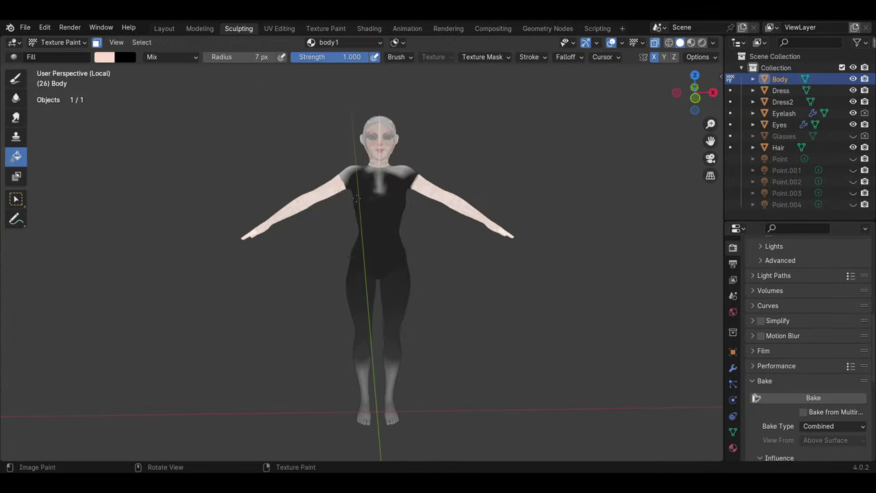
pyautogui.click(355, 197)
pyautogui.click(58, 42)
pyautogui.click(58, 55)
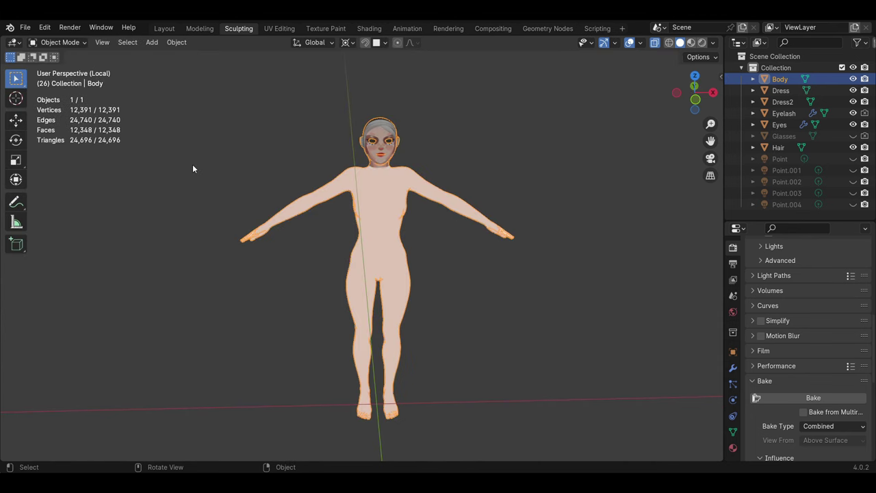
# Leave Local View to show all objects again and select the hair.
pyautogui.moveTo(193, 168); pyautogui.dragTo(398, 250, button='middle')
pyautogui.press('/')
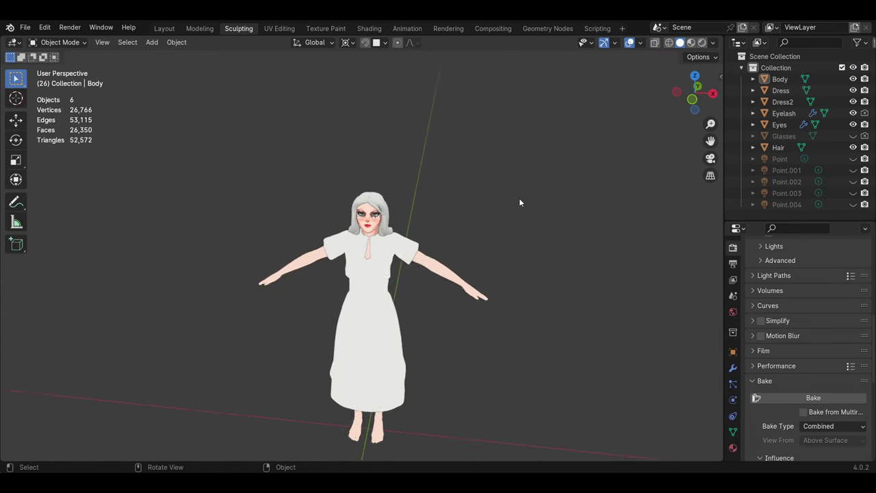
pyautogui.scroll(1, 400, 197)
pyautogui.scroll(2, 401, 197)
pyautogui.click(399, 120)
pyautogui.moveTo(399, 121)
pyautogui.mouseDown(button='middle')
pyautogui.moveTo(217, 226)
pyautogui.moveTo(333, 193)
pyautogui.moveTo(415, 214)
pyautogui.moveTo(141, 227)
pyautogui.moveTo(372, 117)
pyautogui.moveTo(445, 263)
pyautogui.mouseUp(button='middle')
# Fill the hair with blue and set the paint blend mode to Lighten.
pyautogui.click(445, 263)
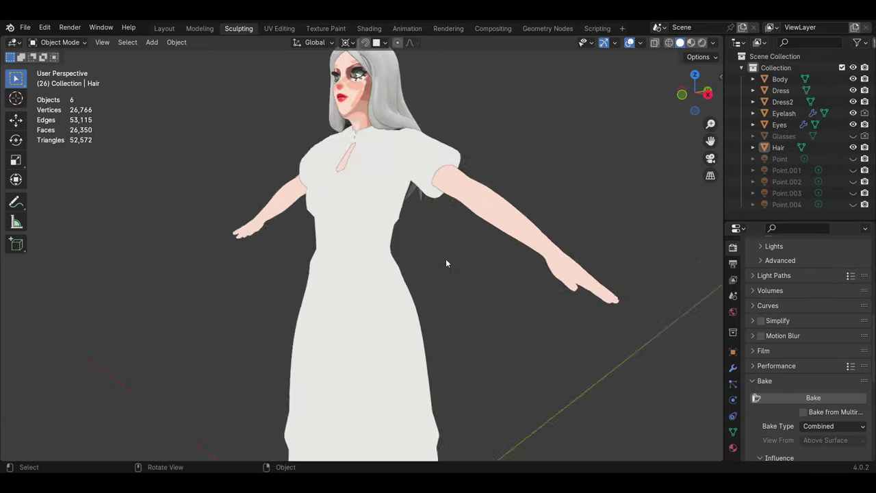
pyautogui.click(410, 192)
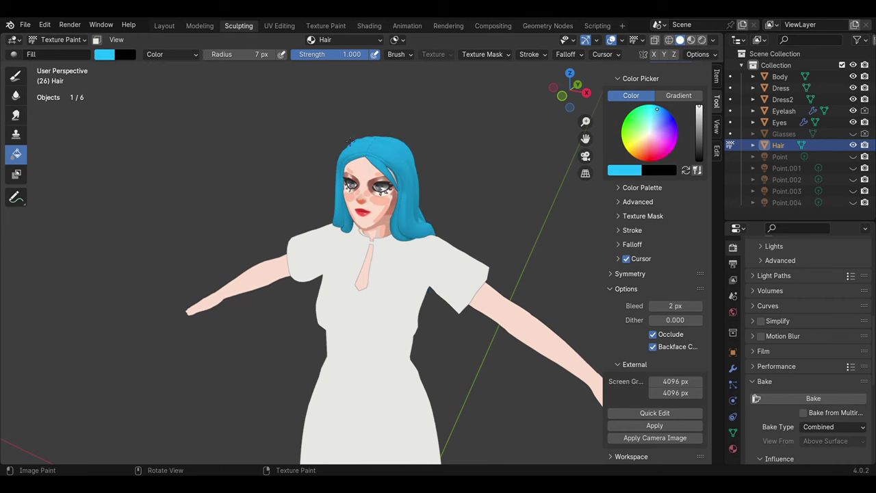
pyautogui.moveTo(410, 191); pyautogui.dragTo(205, 137, button='middle')
pyautogui.scroll(2, 154, 63)
pyautogui.click(164, 54)
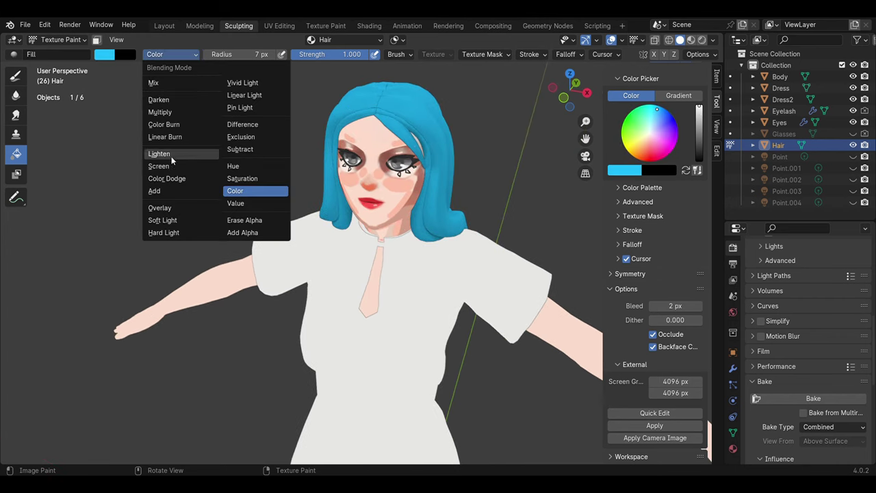
pyautogui.click(171, 153)
# Try a Screen-blended fill on the hair, then undo it.
pyautogui.moveTo(352, 78); pyautogui.dragTo(315, 81, button='middle')
pyautogui.click(152, 55)
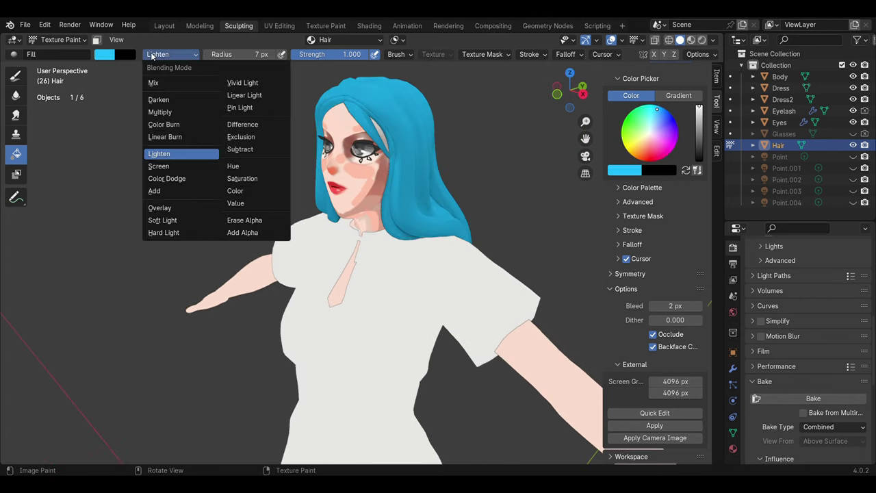
pyautogui.click(158, 166)
pyautogui.click(383, 151)
pyautogui.hotkey('ctrl', 'z')
# Refill the hair in bright cyan using the Overlay blend mode.
pyautogui.click(171, 54)
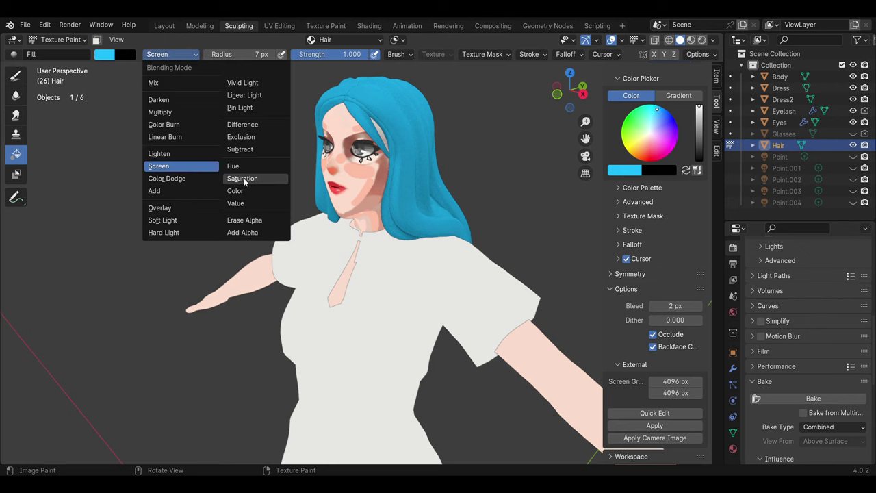
pyautogui.click(164, 208)
pyautogui.click(384, 162)
pyautogui.moveTo(383, 161)
pyautogui.mouseDown(button='middle')
pyautogui.moveTo(527, 156)
pyautogui.moveTo(453, 158)
pyautogui.moveTo(522, 323)
pyautogui.mouseUp(button='middle')
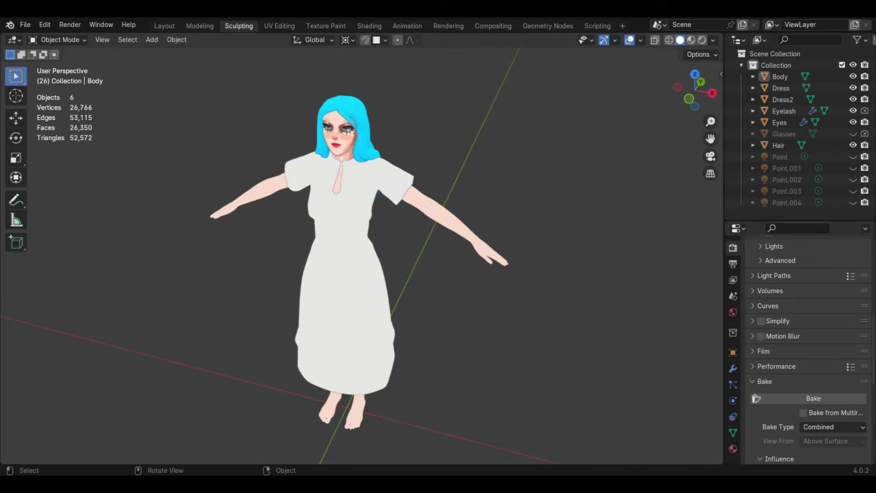
# Make the lower area a Shader Editor, delete Principled BSDF and Image Texture, and move Material Output right.
pyautogui.scroll(-2, 376, 235)
pyautogui.click(14, 283)
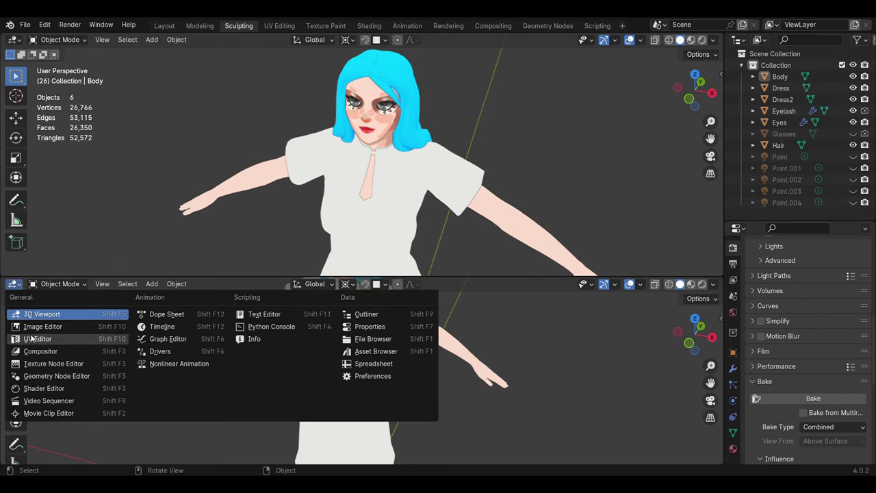
pyautogui.click(31, 387)
pyautogui.scroll(3, 336, 409)
pyautogui.scroll(-1, 319, 354)
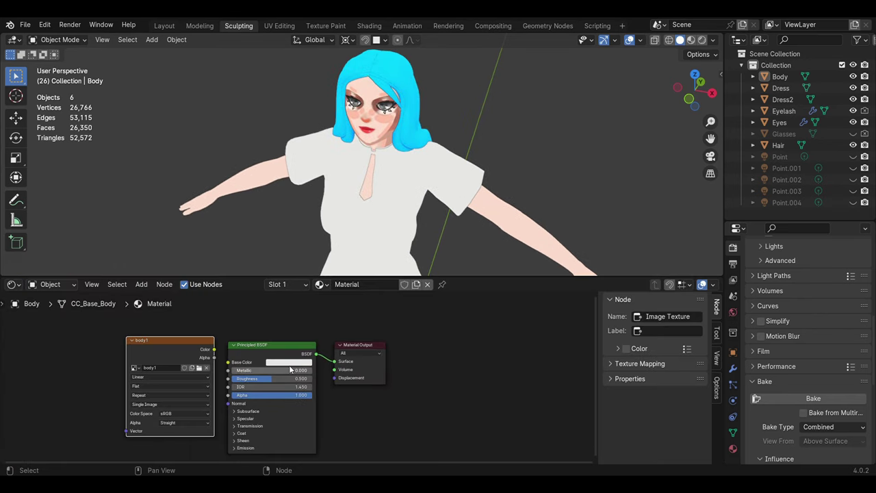
pyautogui.click(304, 345)
pyautogui.press('x')
pyautogui.click(174, 349)
pyautogui.press('x')
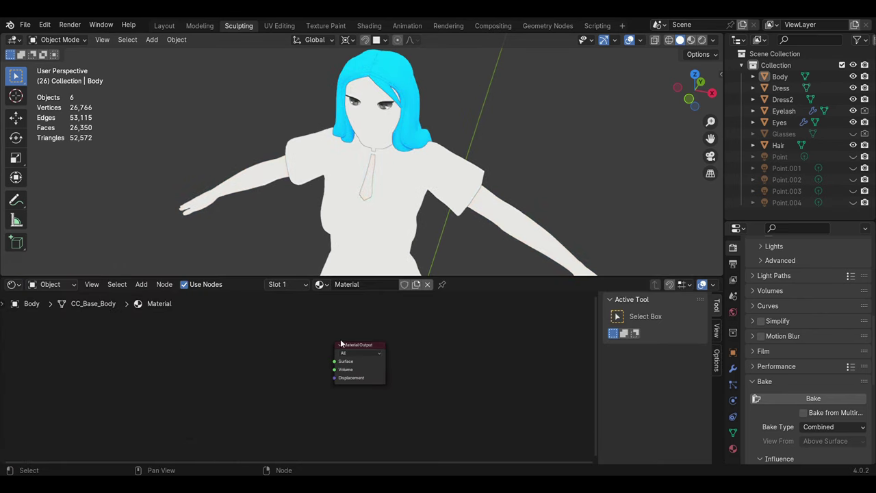
pyautogui.click(357, 347)
pyautogui.moveTo(357, 347); pyautogui.dragTo(538, 357)
pyautogui.scroll(-1, 286, 350)
# Add a Diffuse BSDF node to the Body material.
pyautogui.hotkey('shift', 'a')
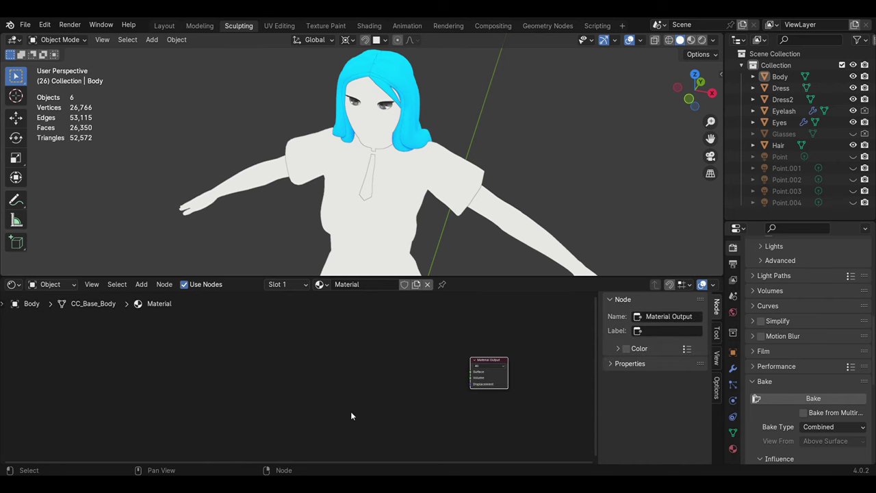
pyautogui.hotkey('shift', 'a')
pyautogui.write('d')
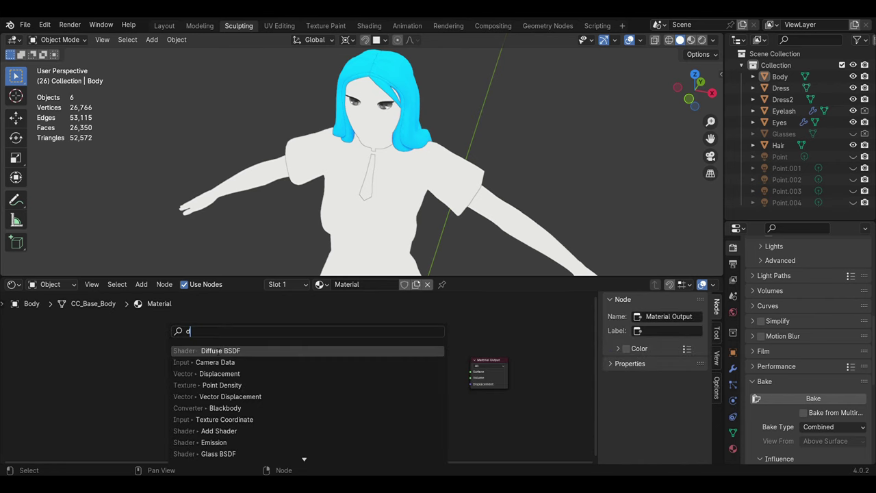
pyautogui.write('iff')
pyautogui.press('Return')
pyautogui.click(107, 363)
# Switch the render engine to EEVEE.
pyautogui.hotkey('shift', 'a')
pyautogui.click(198, 332)
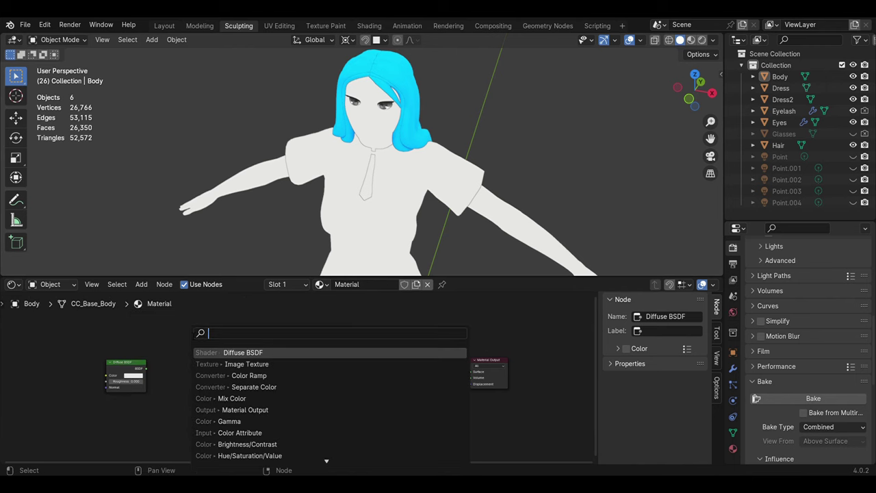
pyautogui.write('shader')
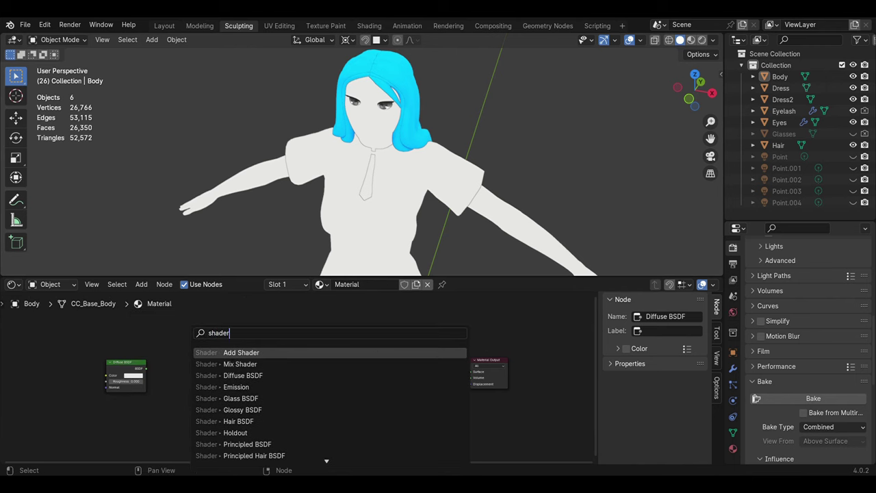
pyautogui.scroll(10, 766, 260)
pyautogui.click(812, 266)
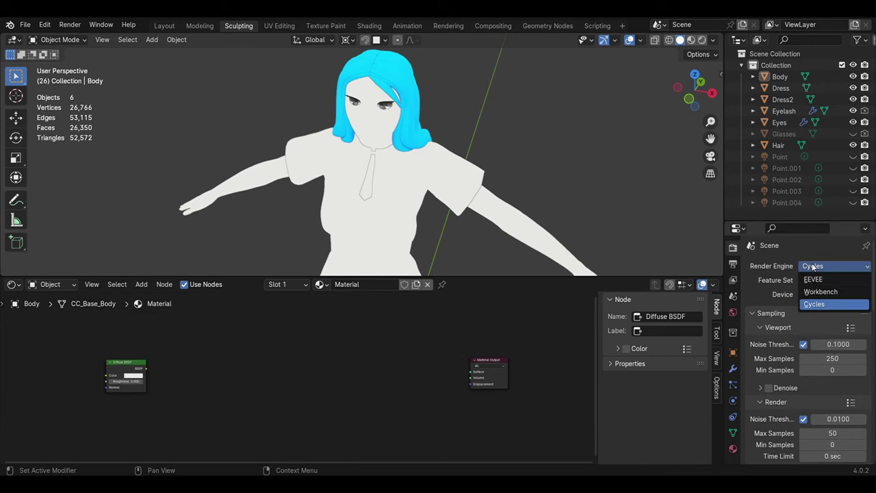
pyautogui.click(808, 280)
# Add a Shader to RGB node to the right of the Diffuse BSDF.
pyautogui.hotkey('shift', 'a')
pyautogui.click(199, 333)
pyautogui.write('sha')
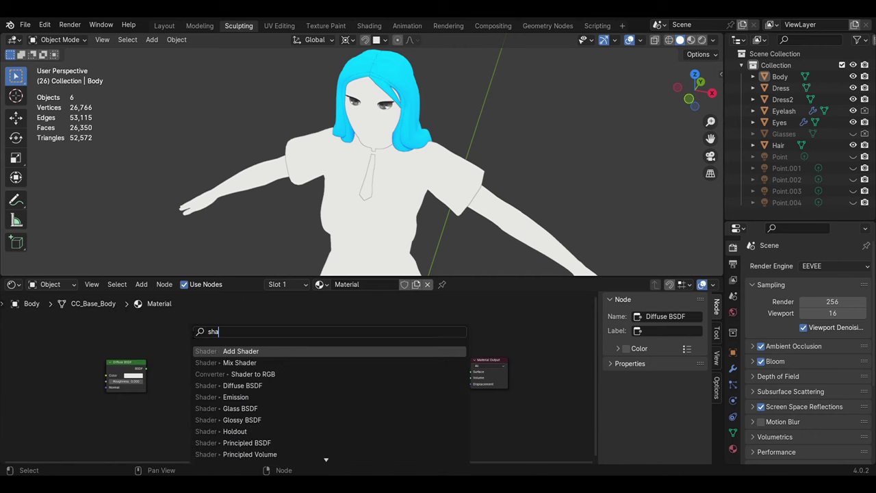
pyautogui.click(240, 317)
pyautogui.click(195, 376)
pyautogui.scroll(5, 69, 389)
pyautogui.moveTo(70, 389); pyautogui.dragTo(194, 403)
pyautogui.click(118, 379)
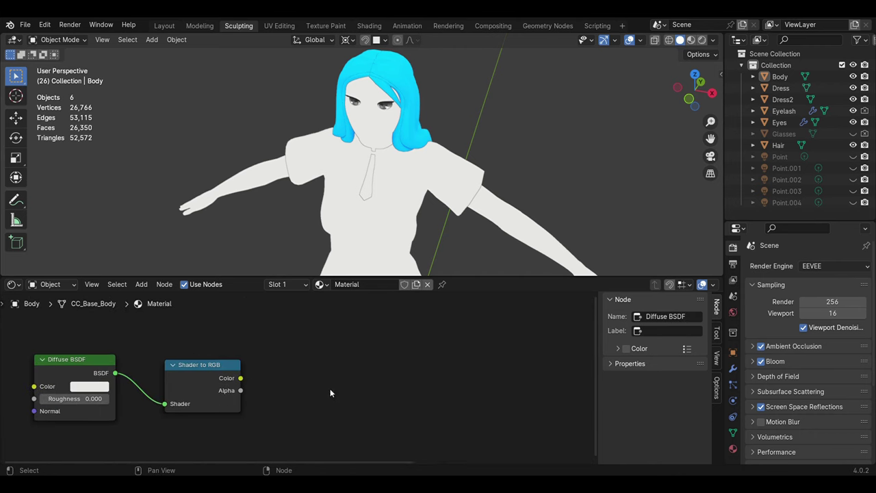
# Add a Mix color node with Factor at full, fed by Shader to RGB into input A.
pyautogui.hotkey('shift', 'a')
pyautogui.write('colo')
pyautogui.press('Return')
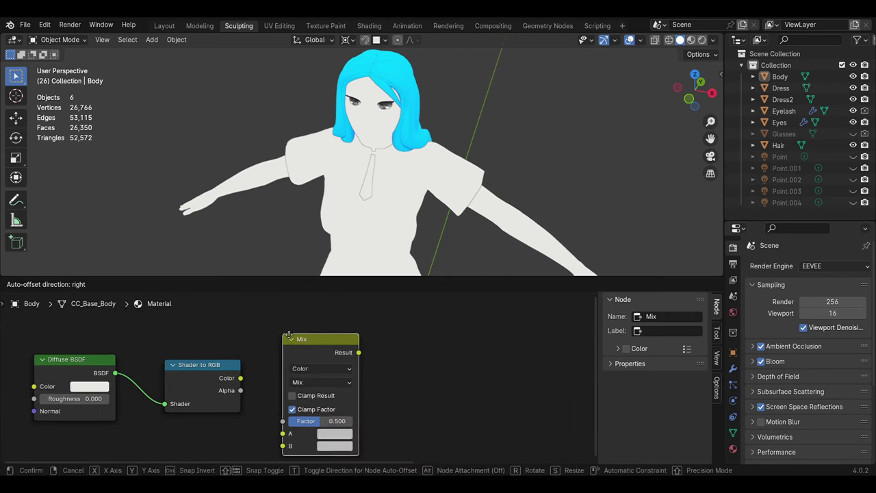
pyautogui.click(289, 335)
pyautogui.moveTo(322, 417); pyautogui.dragTo(327, 417)
pyautogui.moveTo(270, 419); pyautogui.dragTo(285, 430)
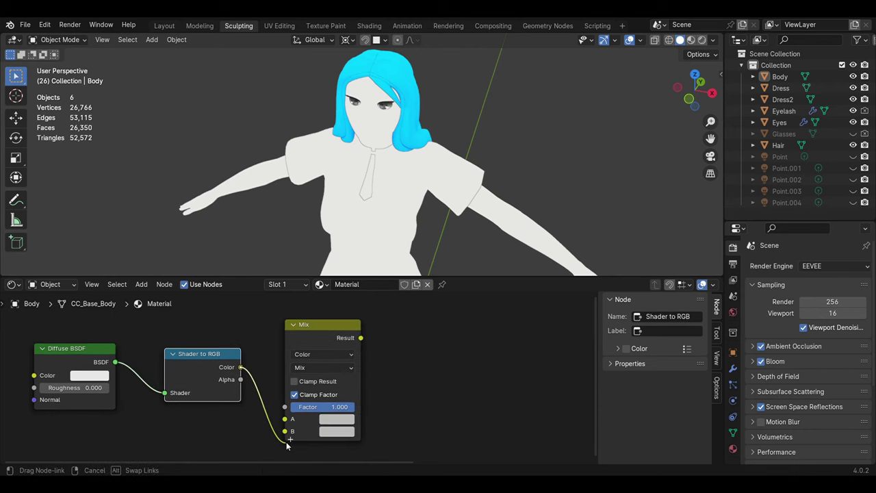
# Add a Color Ramp fed by the Mix Result and set its interpolation to Constant.
pyautogui.scroll(-1, 357, 401)
pyautogui.scroll(-2, 338, 369)
pyautogui.hotkey('shift', 'a')
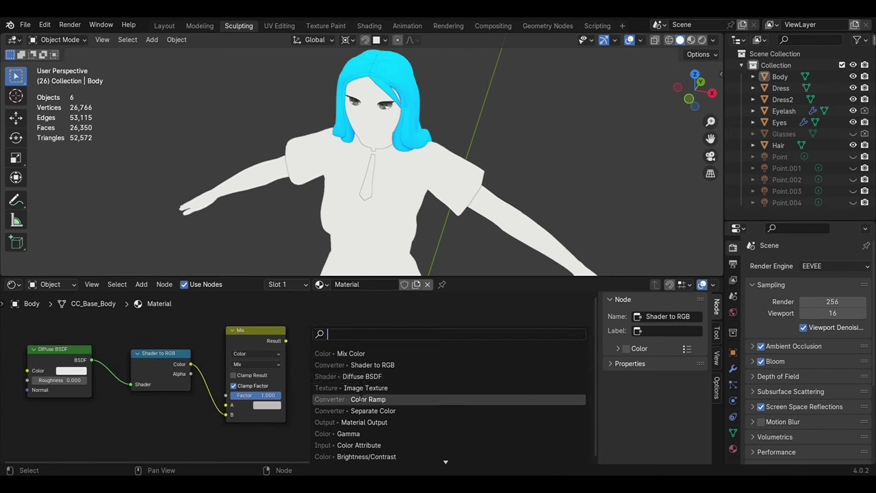
pyautogui.click(363, 399)
pyautogui.click(356, 335)
pyautogui.moveTo(285, 340); pyautogui.dragTo(318, 409)
pyautogui.click(404, 363)
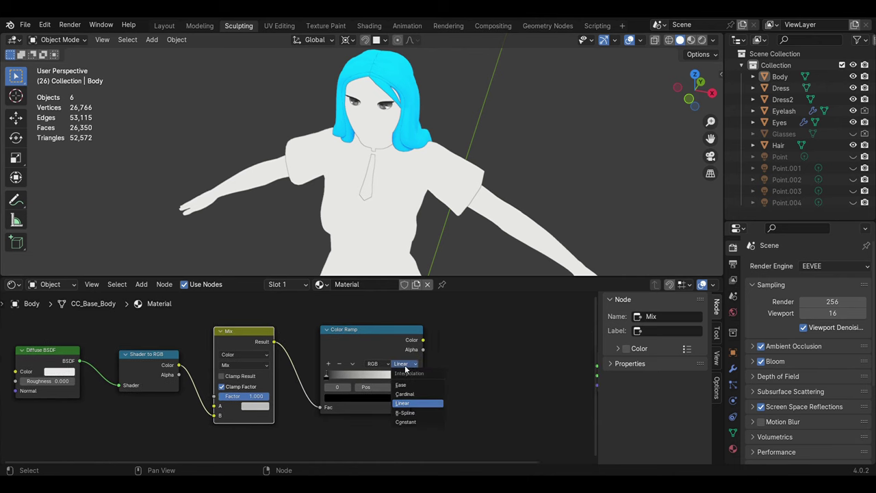
pyautogui.click(411, 397)
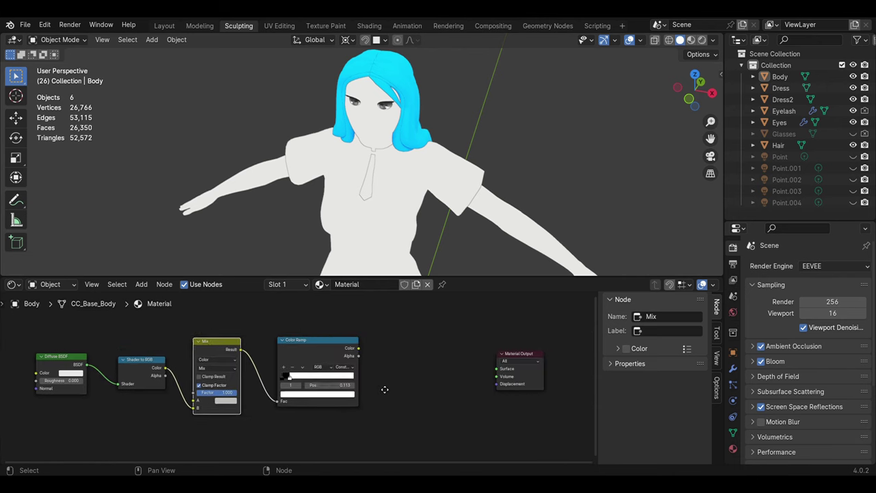
pyautogui.moveTo(510, 356); pyautogui.dragTo(575, 356)
# Add a second Mix node right of the Color Ramp, plus an Image Texture and its duplicate below.
pyautogui.hotkey('shift', 'a')
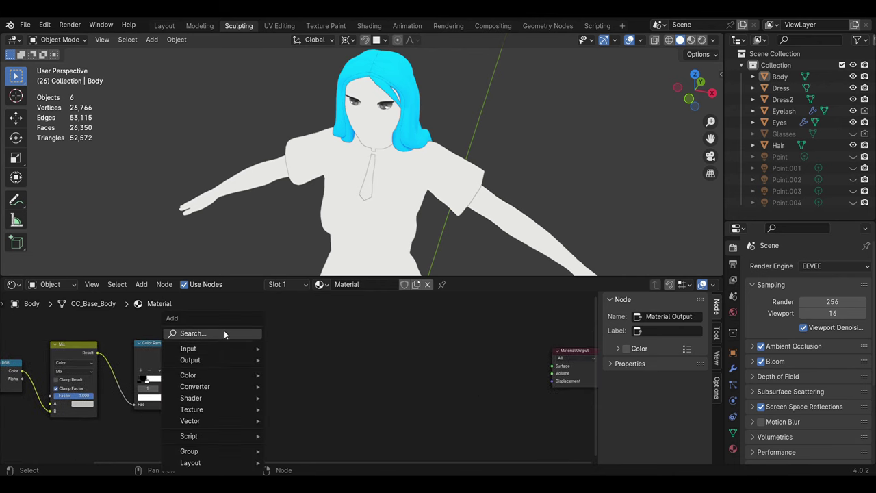
pyautogui.click(224, 333)
pyautogui.click(274, 313)
pyautogui.click(406, 352)
pyautogui.hotkey('shift', 'a')
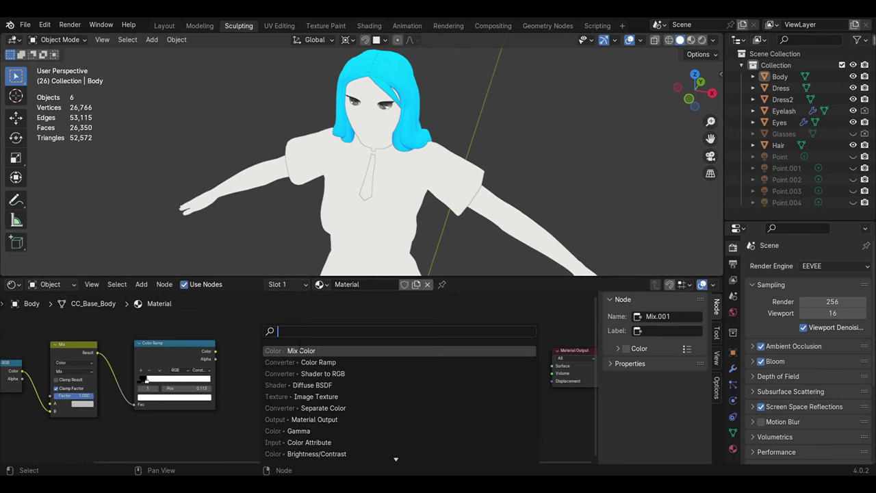
pyautogui.click(294, 398)
pyautogui.click(317, 319)
pyautogui.scroll(-1, 318, 319)
pyautogui.hotkey('shift', 'd')
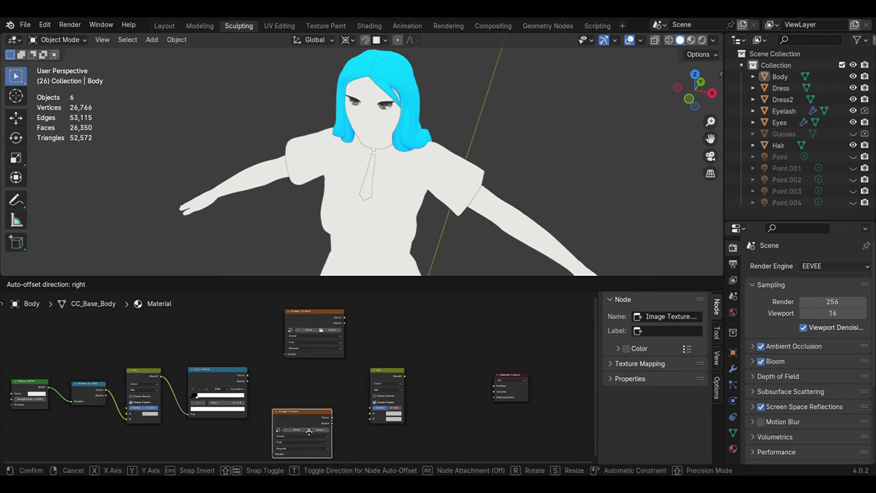
pyautogui.click(316, 428)
# Connect the Color Ramp and both Image Texture nodes into the second Mix node.
pyautogui.moveTo(249, 366); pyautogui.dragTo(291, 377)
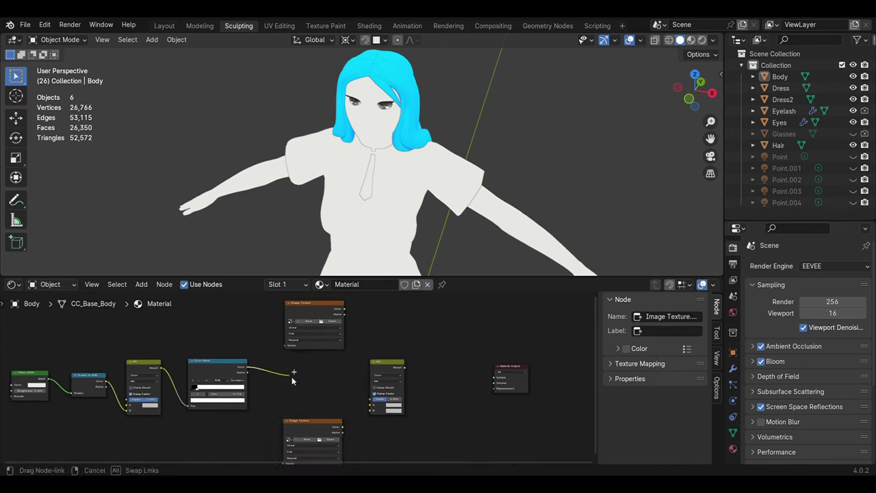
pyautogui.scroll(1, 368, 403)
pyautogui.moveTo(368, 403); pyautogui.dragTo(363, 418)
pyautogui.moveTo(337, 299); pyautogui.dragTo(352, 346)
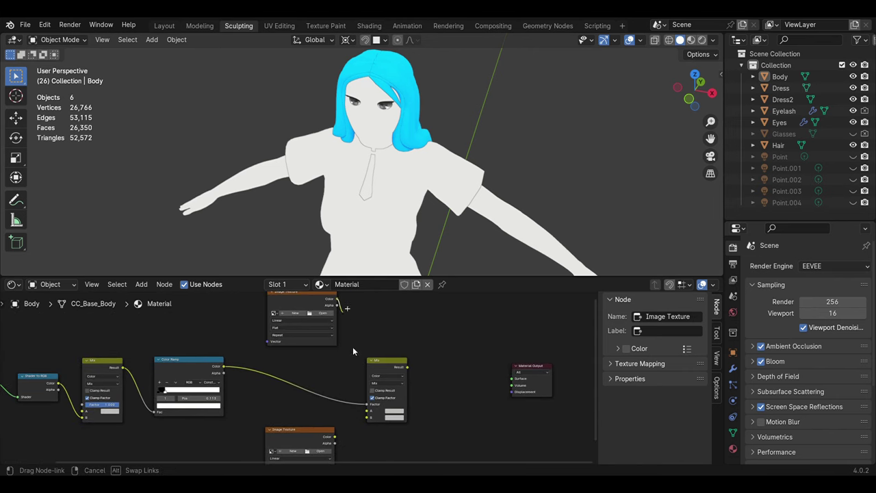
pyautogui.scroll(-1, 365, 419)
pyautogui.moveTo(346, 388); pyautogui.dragTo(347, 388)
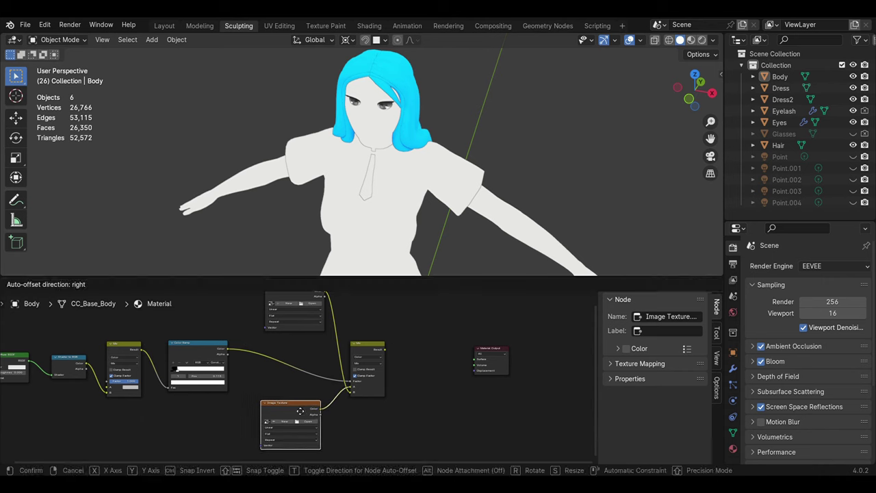
pyautogui.moveTo(491, 361); pyautogui.dragTo(418, 368)
pyautogui.rightClick(418, 368)
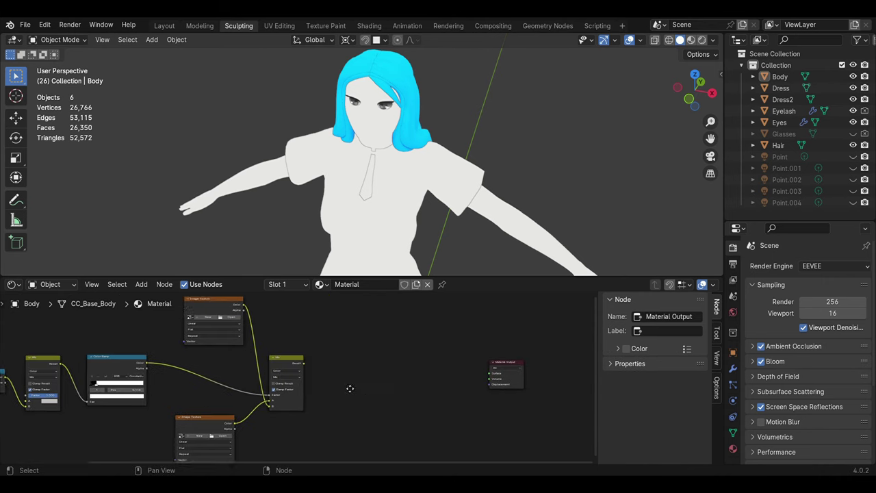
# Add a third Mix color node and move the top Image Texture up-left.
pyautogui.hotkey('shift', 'a')
pyautogui.write('mi')
pyautogui.press('Return')
pyautogui.click(317, 407)
pyautogui.scroll(1, 325, 375)
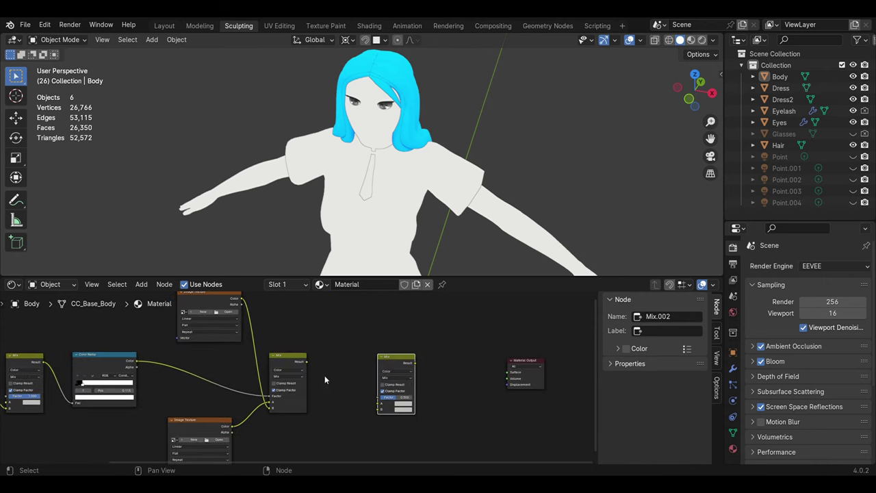
pyautogui.scroll(-2, 347, 416)
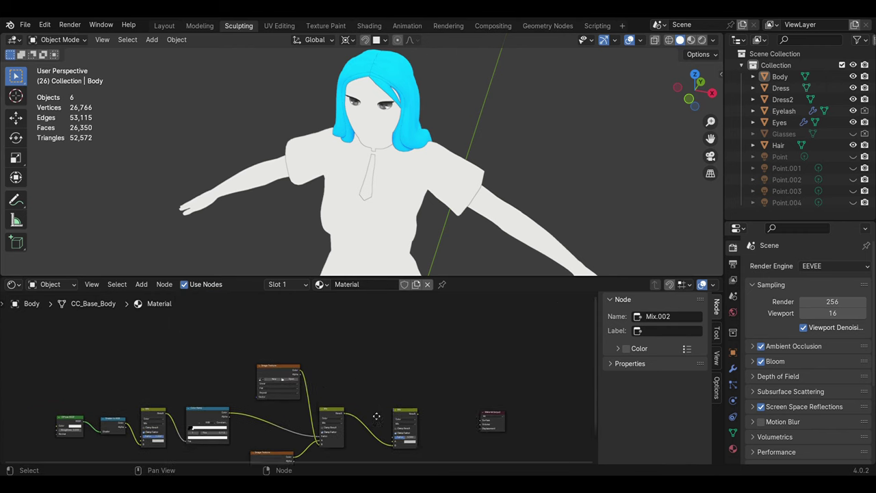
pyautogui.moveTo(293, 396); pyautogui.dragTo(156, 336)
# Add a Separate Color node and a Constant-interpolated Color Ramp beside it.
pyautogui.hotkey('shift', 'a')
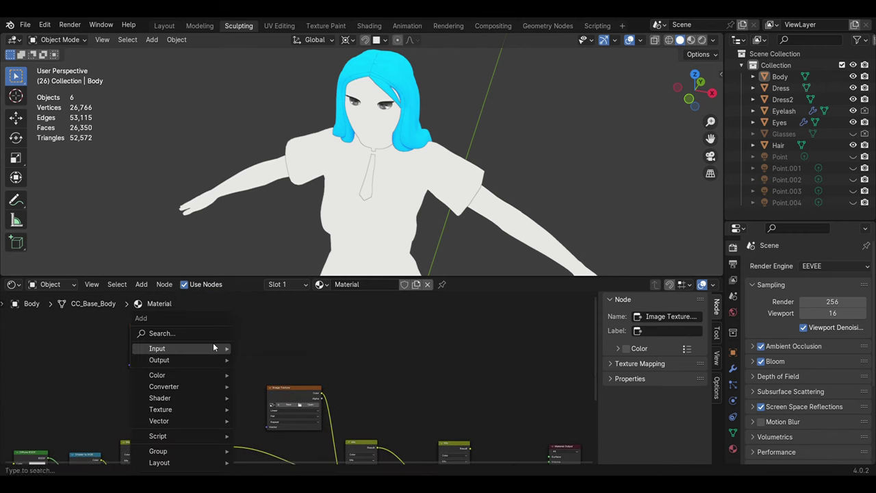
pyautogui.write('d')
pyautogui.press('BackSpace')
pyautogui.write('sep')
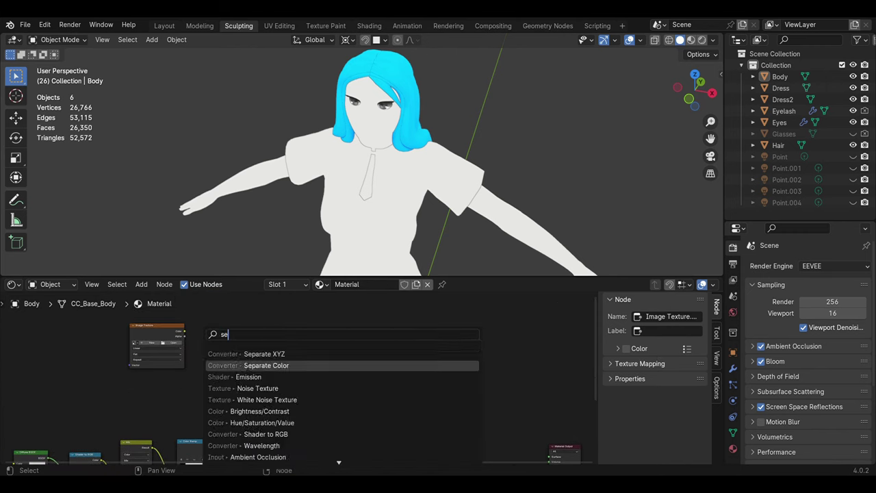
pyautogui.press('Return')
pyautogui.scroll(2, 210, 371)
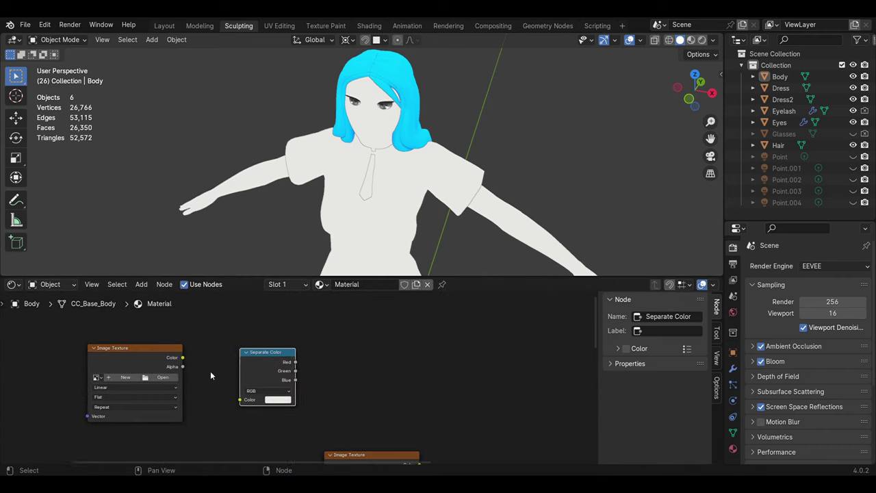
pyautogui.hotkey('shift', 'a')
pyautogui.click(369, 370)
pyautogui.click(364, 358)
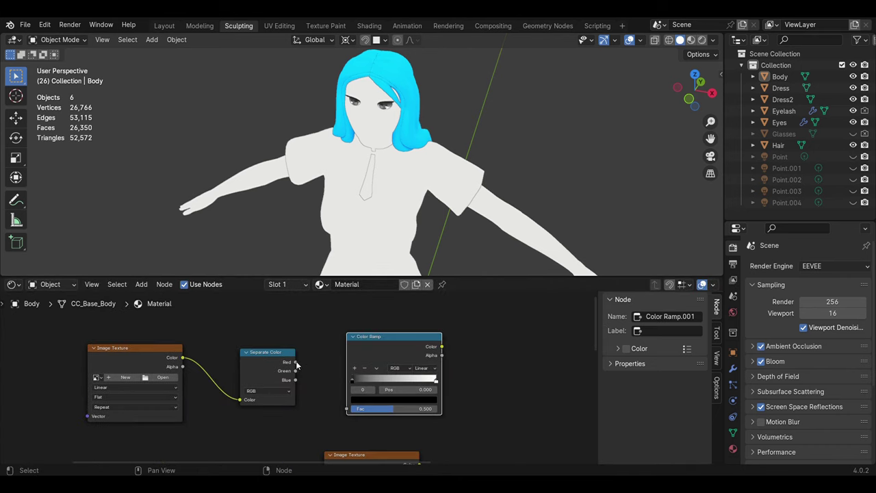
pyautogui.click(425, 421)
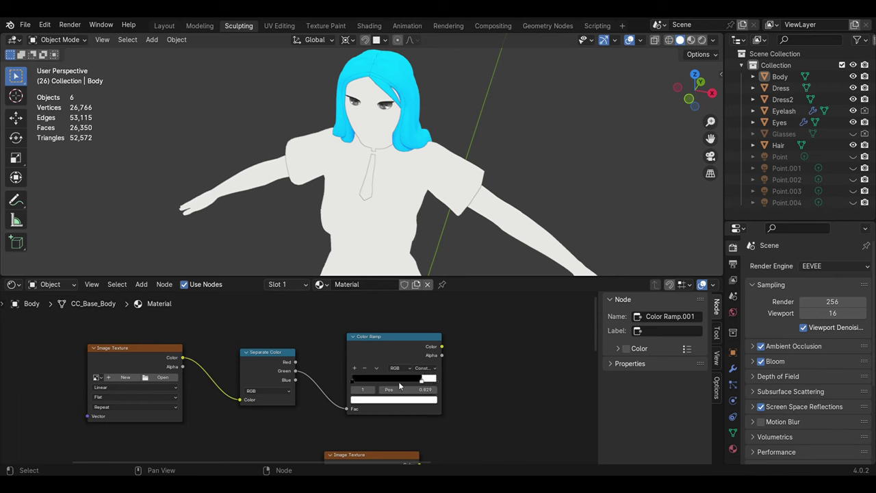
# Link the new Color Ramp and the lower Image Texture into the final Mix node.
pyautogui.scroll(-2, 353, 389)
pyautogui.moveTo(495, 400); pyautogui.dragTo(364, 317, button='middle')
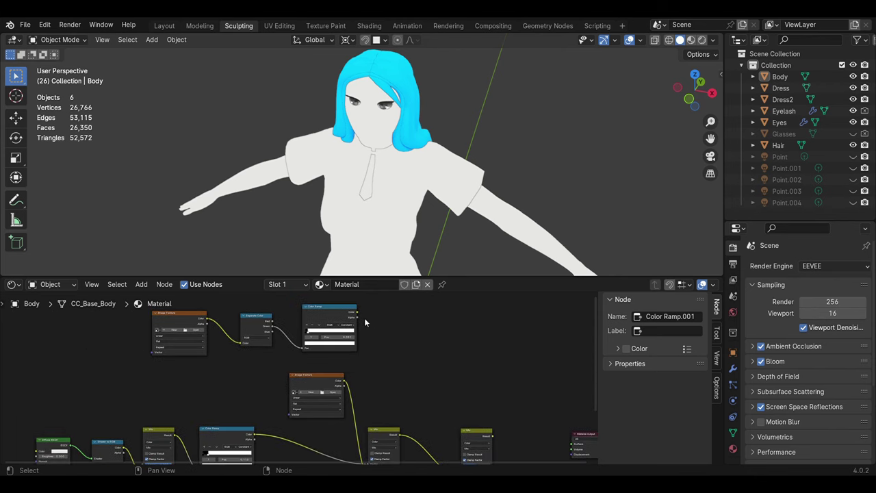
pyautogui.moveTo(444, 440); pyautogui.dragTo(457, 391)
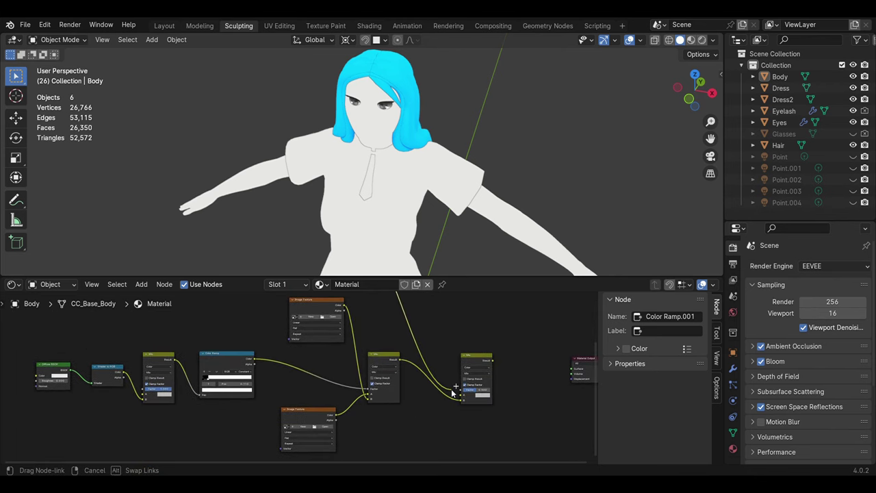
pyautogui.scroll(2, 462, 427)
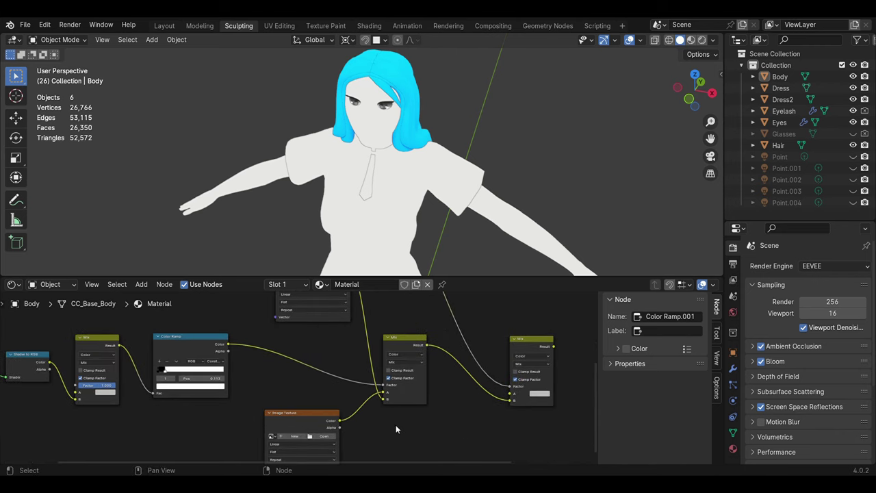
pyautogui.moveTo(338, 420); pyautogui.dragTo(448, 410)
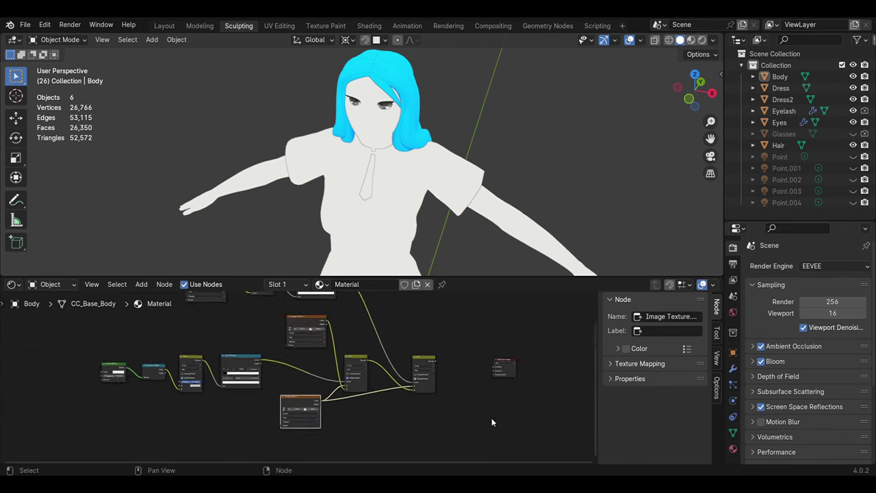
# Connect the final Mix Result to the Material Output Surface input.
pyautogui.moveTo(491, 417); pyautogui.dragTo(358, 460, button='middle')
pyautogui.moveTo(408, 422); pyautogui.dragTo(330, 411, button='middle')
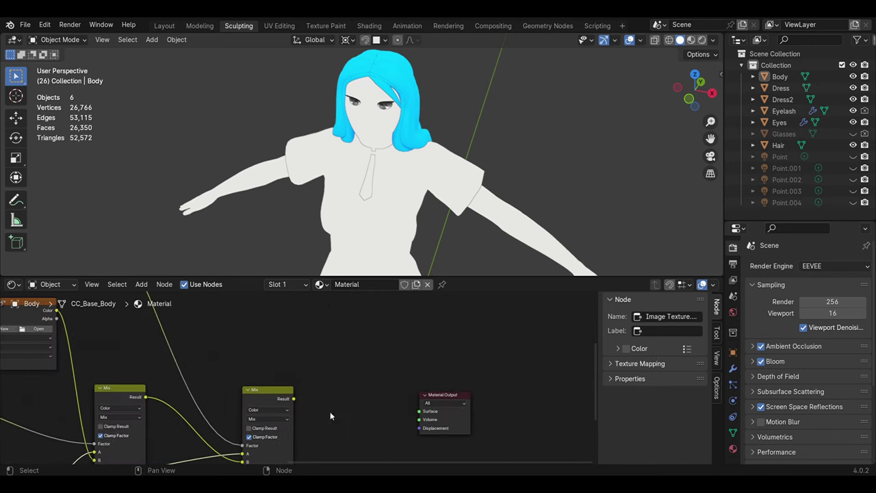
pyautogui.moveTo(281, 382); pyautogui.dragTo(300, 387)
pyautogui.moveTo(404, 396); pyautogui.dragTo(403, 396)
pyautogui.scroll(-2, 479, 410)
pyautogui.scroll(-2, 506, 416)
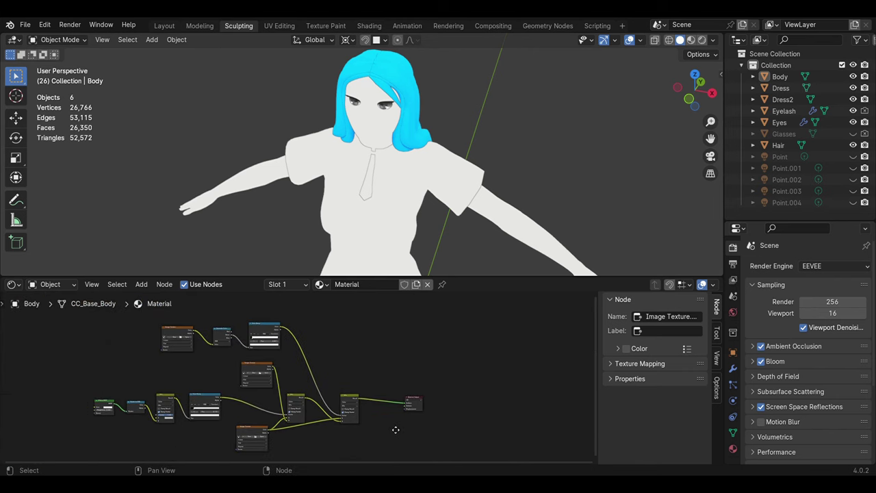
pyautogui.scroll(-1, 535, 421)
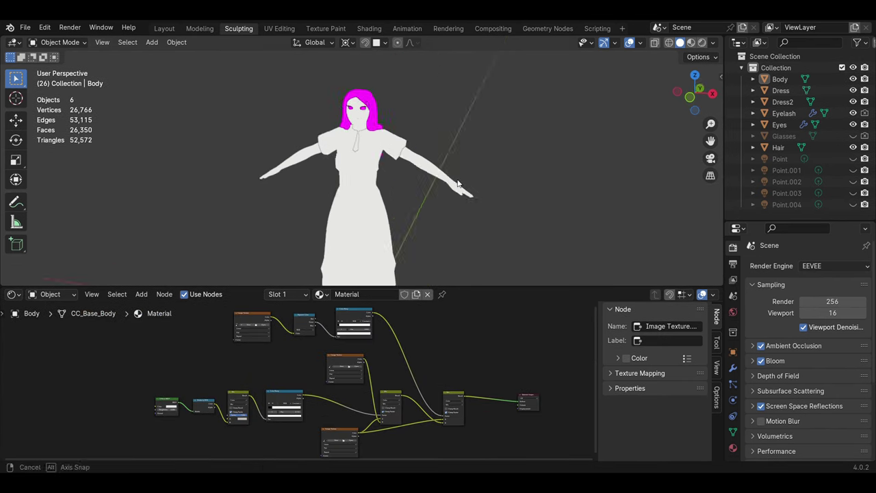
pyautogui.scroll(3, 294, 349)
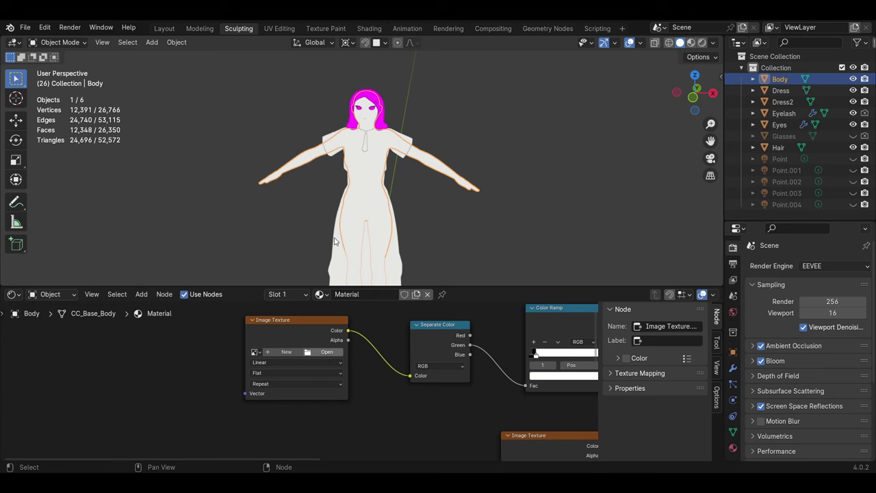
# Load body1 shadow.png into the body's Image Texture node.
pyautogui.press('KP_Decimal')
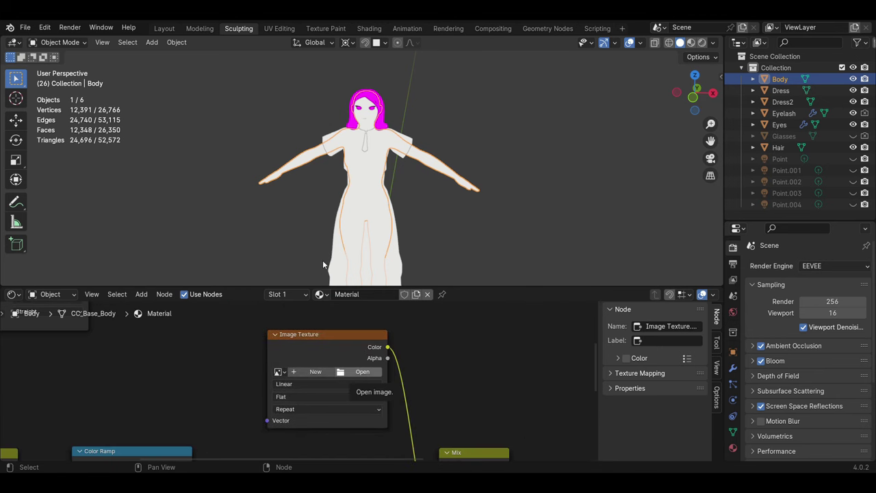
pyautogui.scroll(-2, 569, 395)
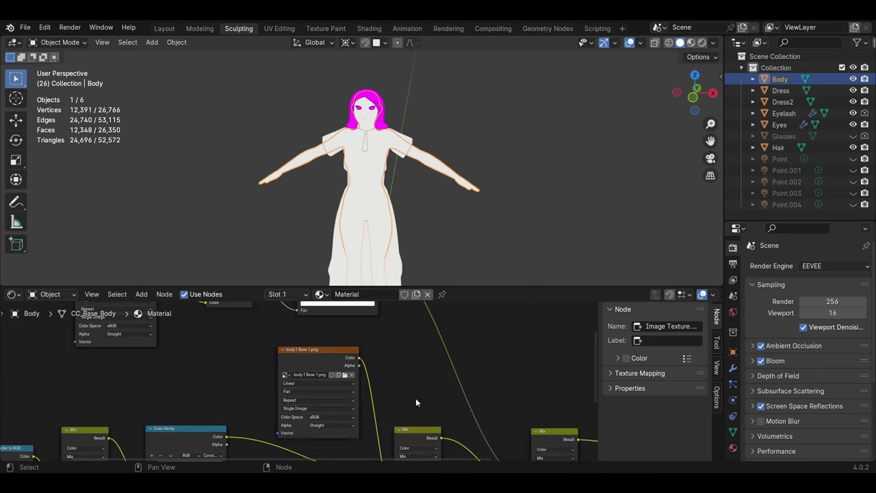
pyautogui.moveTo(416, 397); pyautogui.dragTo(354, 327, button='middle')
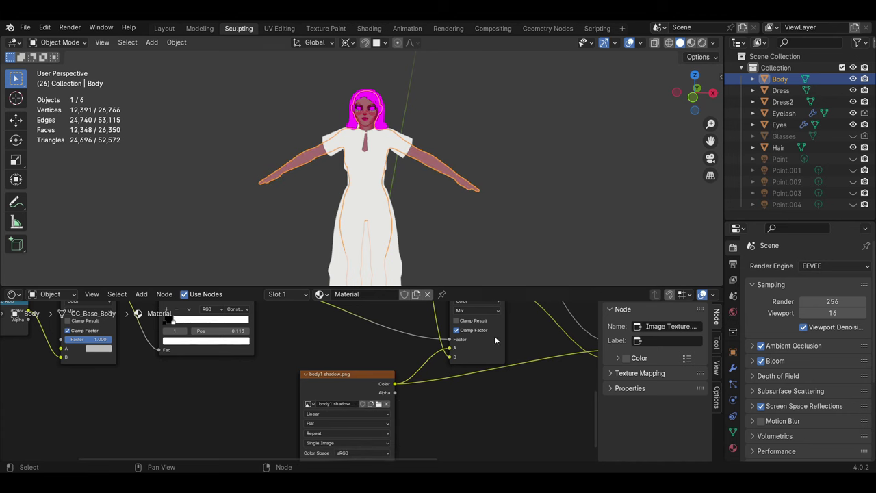
pyautogui.click(478, 239)
pyautogui.moveTo(472, 226); pyautogui.dragTo(448, 169, button='middle')
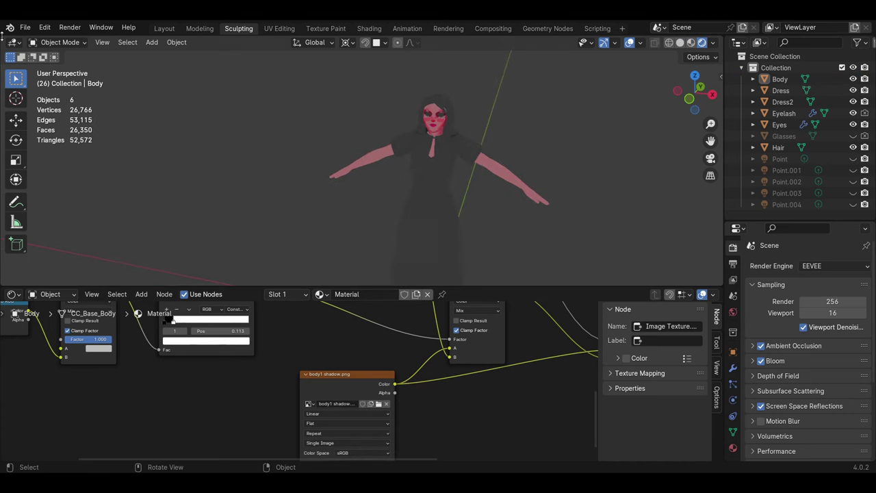
# Split the 3D viewport into two side-by-side views and orbit the left around the face.
pyautogui.moveTo(3, 38); pyautogui.dragTo(331, 102)
pyautogui.scroll(5, 222, 147)
pyautogui.moveTo(221, 147); pyautogui.dragTo(200, 181, button='middle')
pyautogui.scroll(-3, 548, 177)
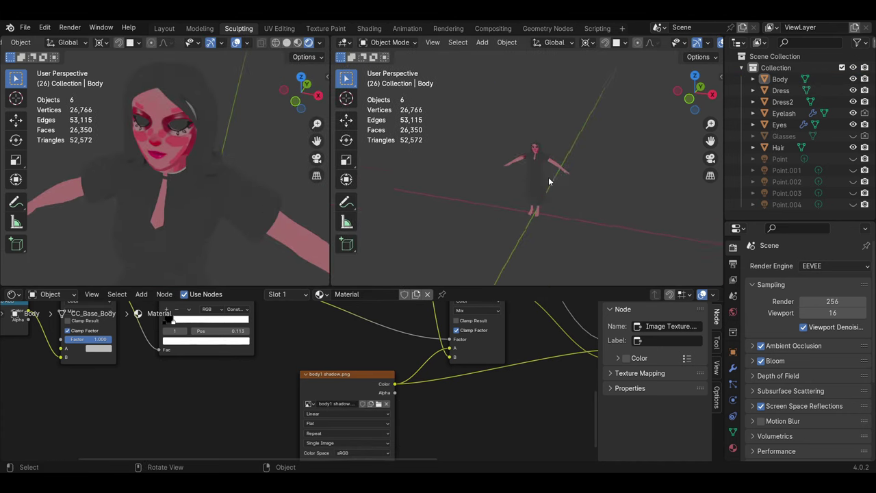
# Add a Sun light and rotate it around the Z axis.
pyautogui.hotkey('shift', 'a')
pyautogui.click(601, 341)
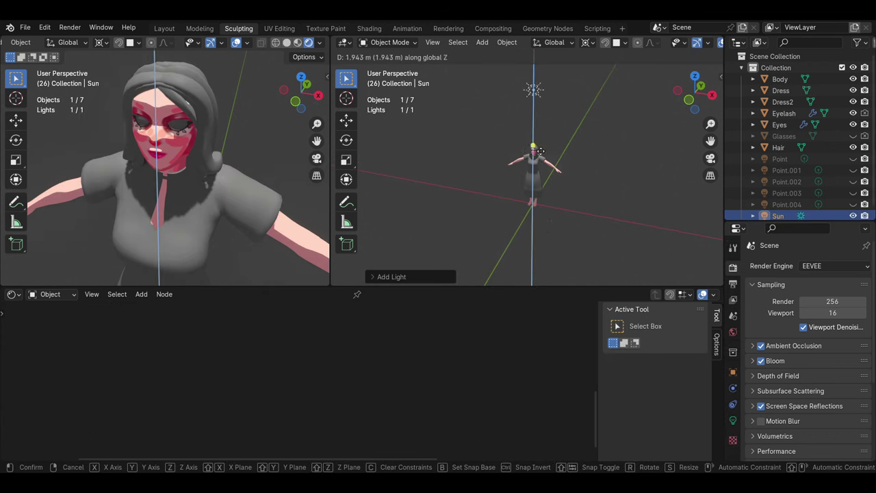
pyautogui.press('r')
pyautogui.press('z')
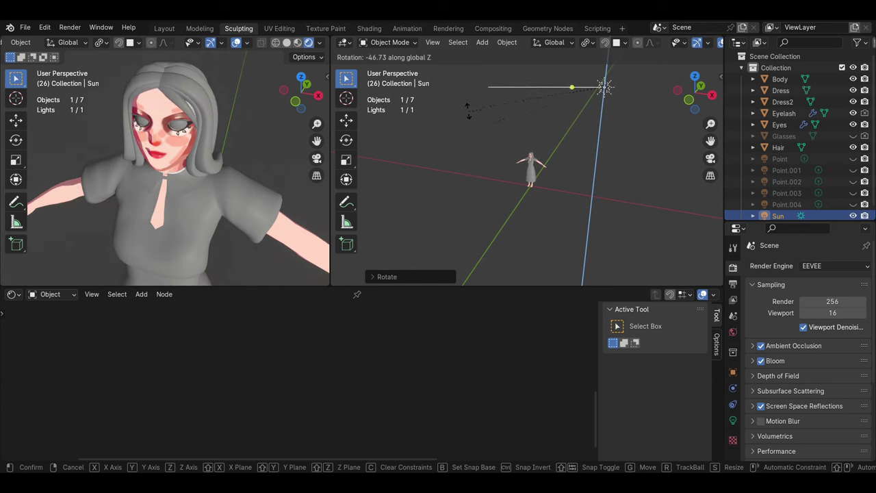
pyautogui.click(587, 102)
# Select the body and nudge the dark Color Ramp stop to adjust the shadows.
pyautogui.scroll(2, 178, 172)
pyautogui.moveTo(178, 171); pyautogui.dragTo(211, 194, button='middle')
pyautogui.click(211, 194)
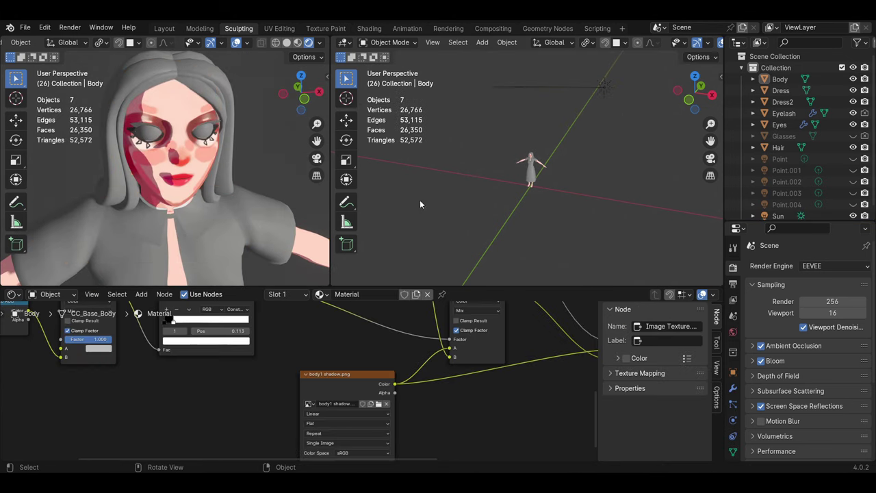
pyautogui.scroll(5, 342, 356)
pyautogui.moveTo(238, 411); pyautogui.dragTo(249, 411)
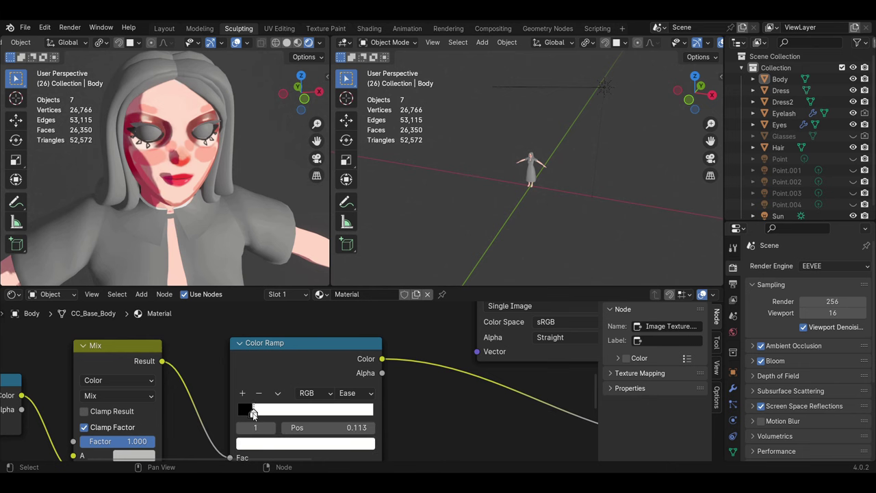
# Reselect the Sun light and set a new light direction.
pyautogui.click(603, 86)
pyautogui.press('r')
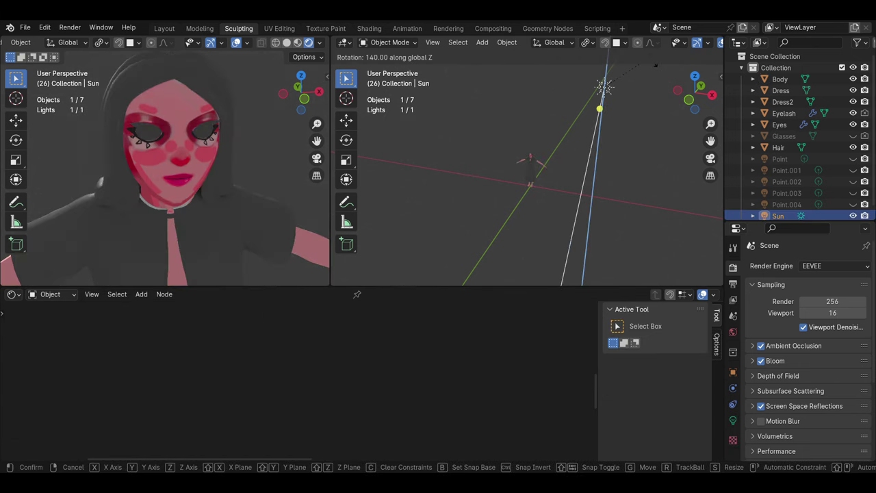
pyautogui.press('Escape')
pyautogui.click(200, 132)
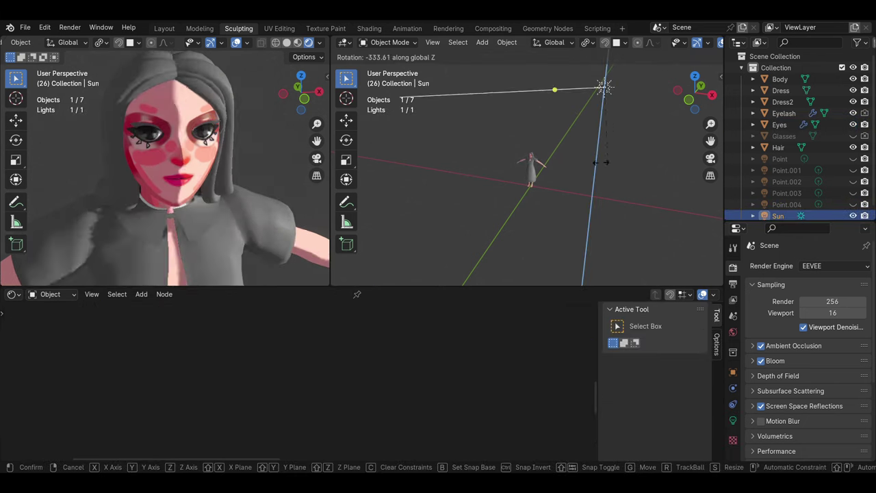
pyautogui.click(439, 177)
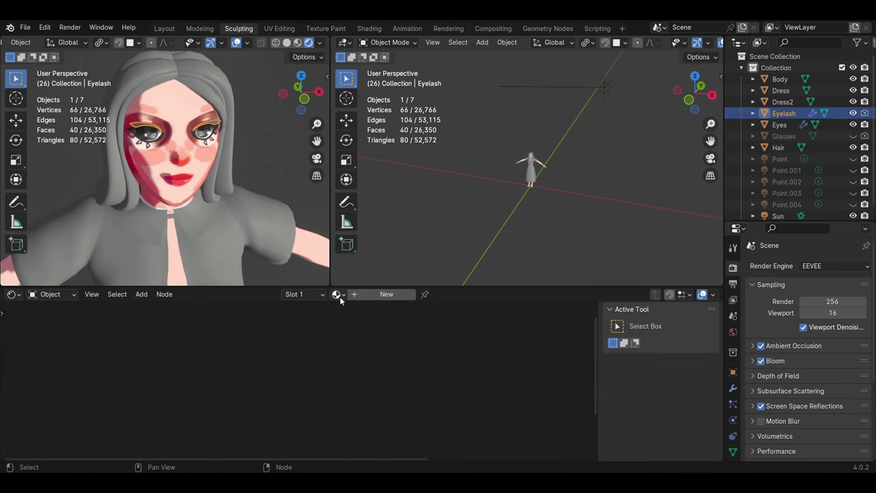
# Give the eyelashes a single-user copy of the toon Material.
pyautogui.click(336, 294)
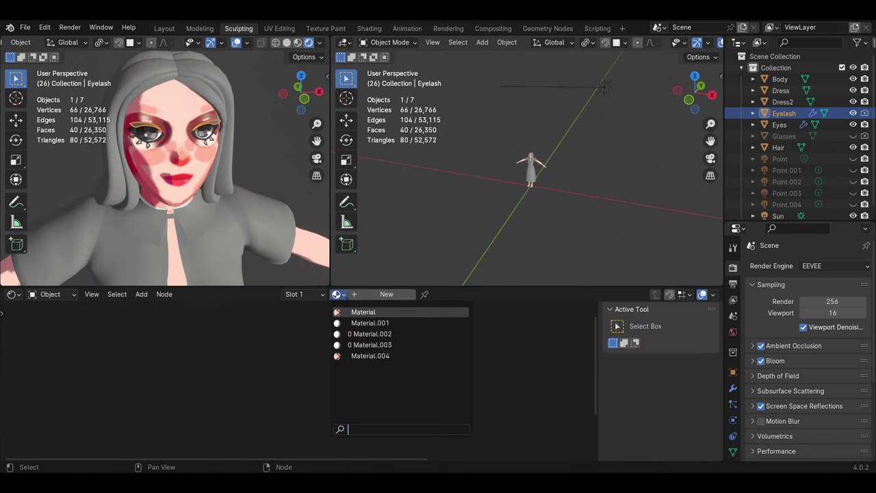
pyautogui.click(356, 311)
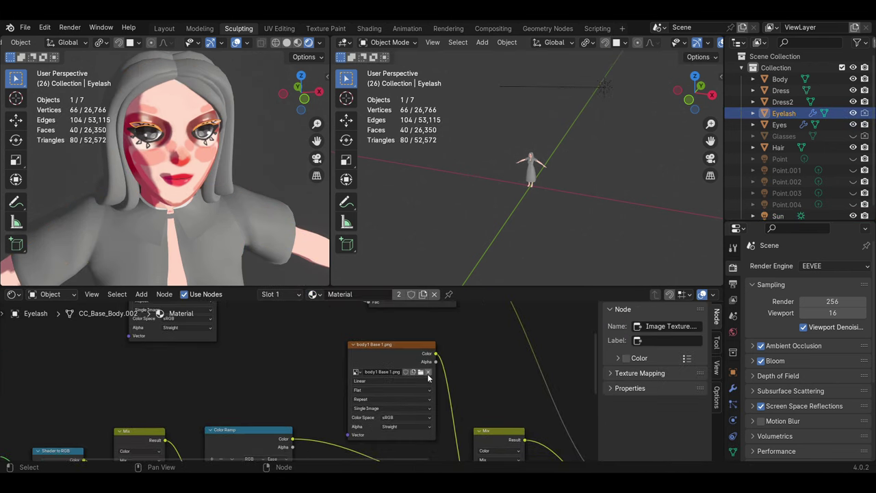
pyautogui.click(423, 294)
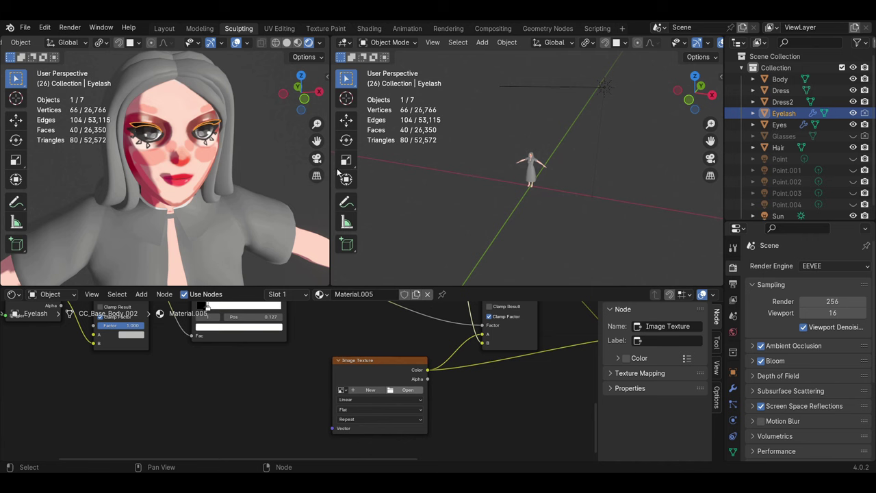
# Give the hair a single-user toon material textured with Hair Base1.png.
pyautogui.click(283, 185)
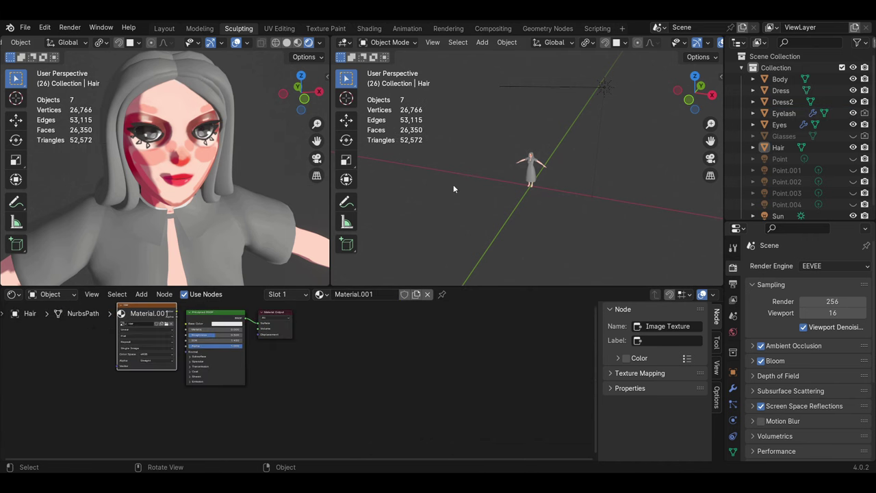
pyautogui.scroll(8, 558, 130)
pyautogui.click(429, 296)
pyautogui.click(319, 294)
pyautogui.click(362, 411)
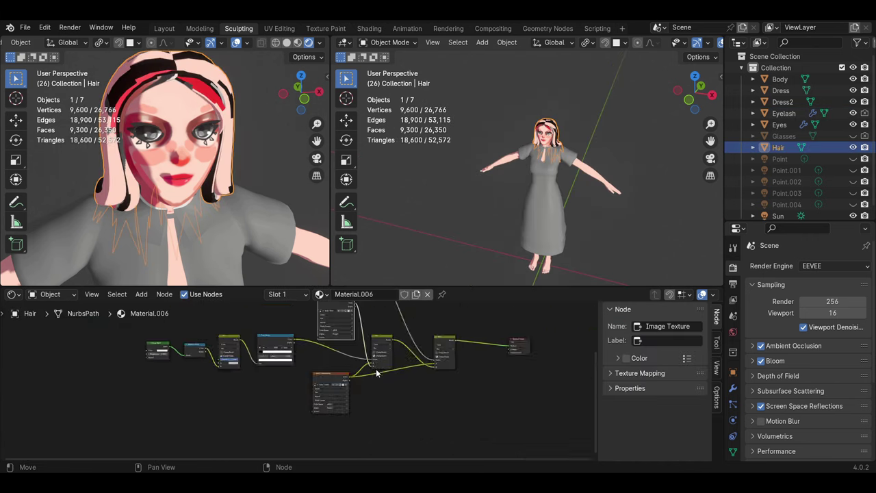
pyautogui.scroll(4, 395, 439)
pyautogui.click(419, 372)
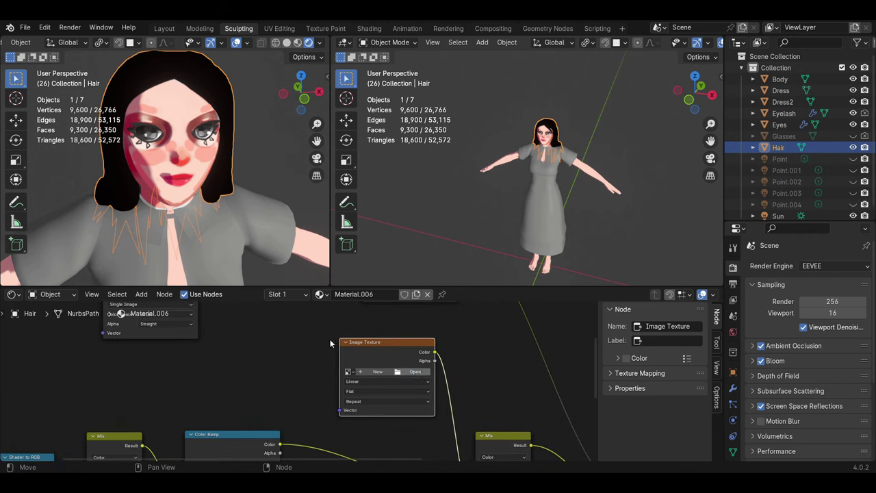
pyautogui.scroll(-1, 504, 175)
pyautogui.click(505, 175)
# Load Hair Shadow1.png into the hair material's Image Texture.
pyautogui.moveTo(157, 164); pyautogui.dragTo(178, 130, button='middle')
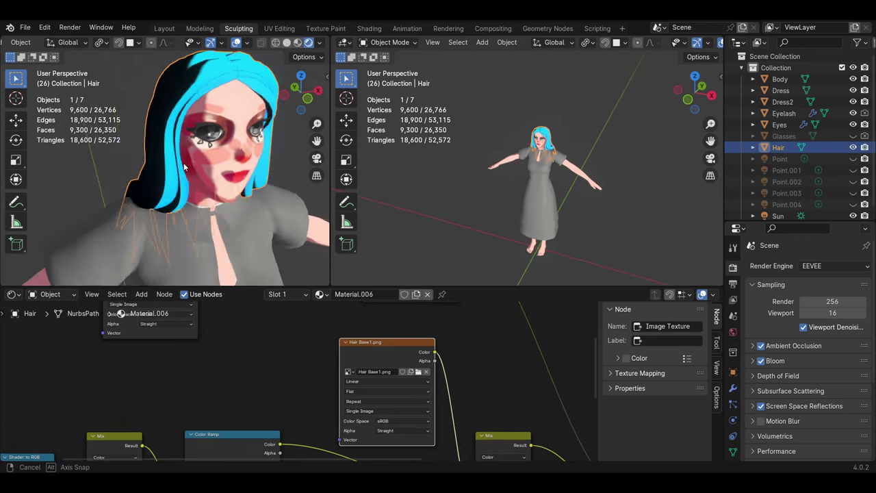
pyautogui.click(178, 130)
pyautogui.scroll(3, 410, 409)
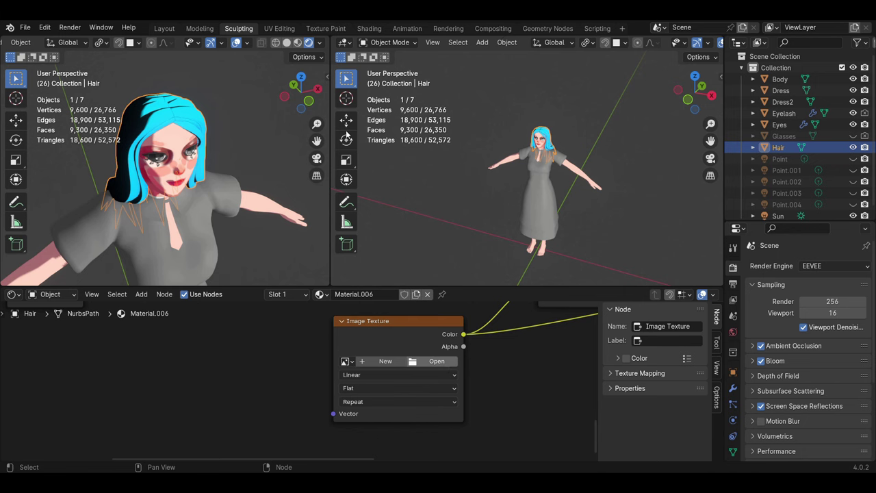
pyautogui.moveTo(171, 260)
pyautogui.mouseDown(button='middle')
pyautogui.moveTo(223, 204)
pyautogui.moveTo(246, 198)
pyautogui.mouseUp(button='middle')
pyautogui.scroll(-3, 605, 92)
# Re-angle the Sun lamp over the character with Y and Z rotations.
pyautogui.click(602, 87)
pyautogui.press('r')
pyautogui.press('y')
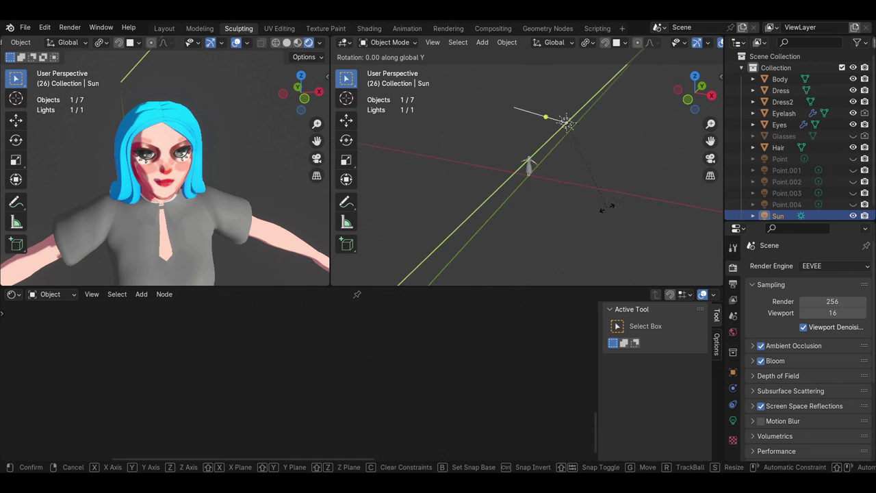
pyautogui.click(512, 144)
pyautogui.press('r')
pyautogui.press('x')
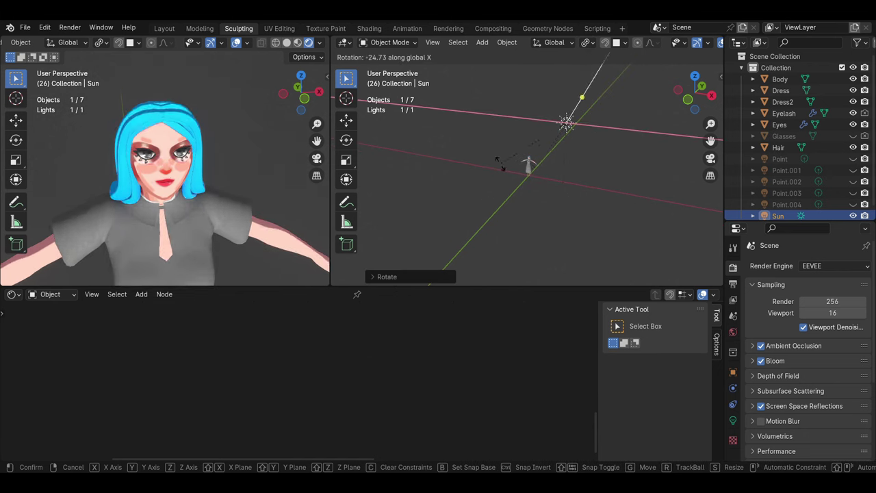
pyautogui.press('z')
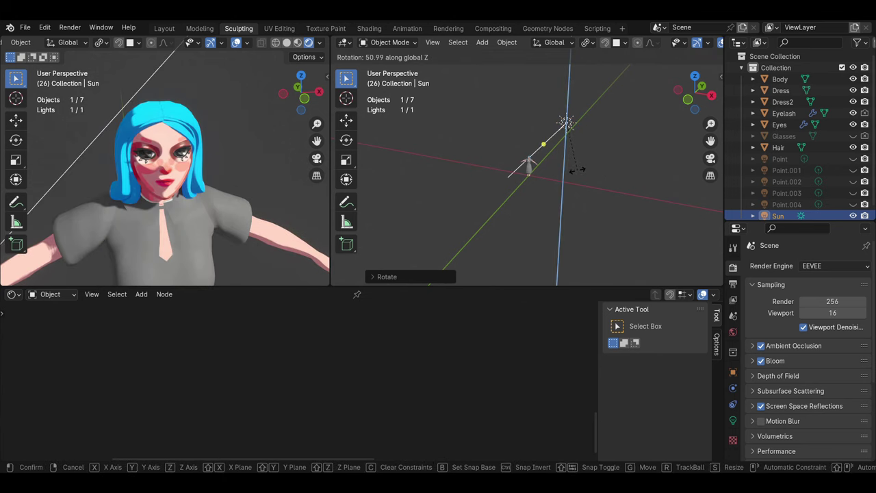
pyautogui.click(557, 162)
pyautogui.click(186, 156)
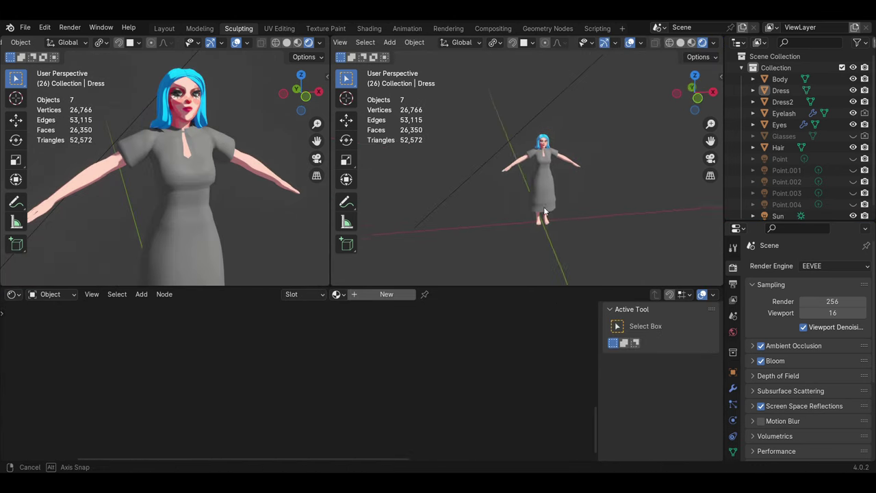
# Make the Dress material single-user with dress shadow.png in its Image Texture.
pyautogui.click(545, 213)
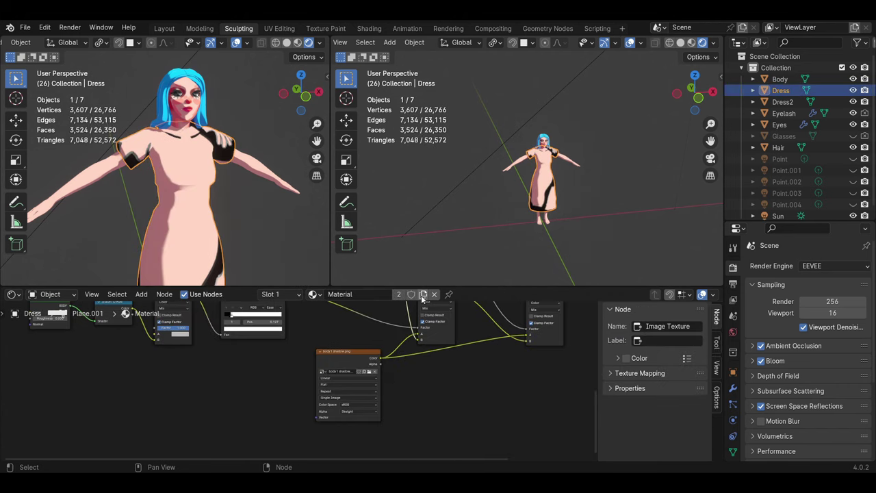
pyautogui.click(423, 294)
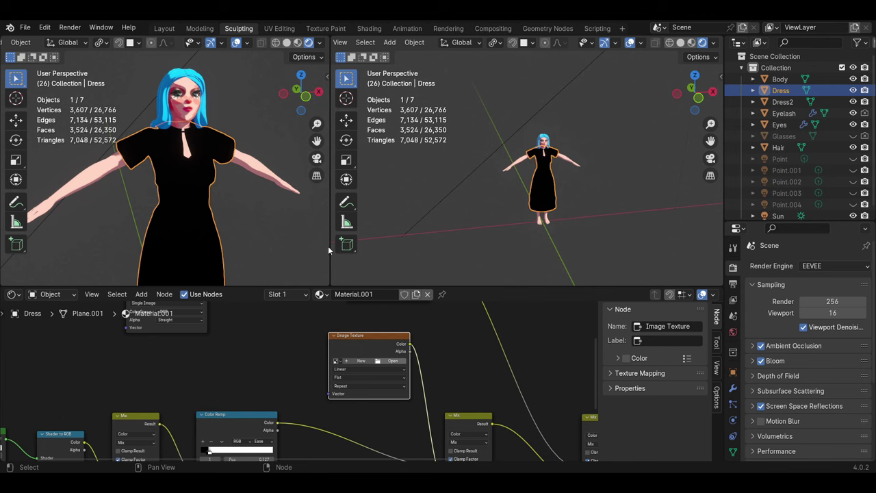
pyautogui.press('KP_Decimal')
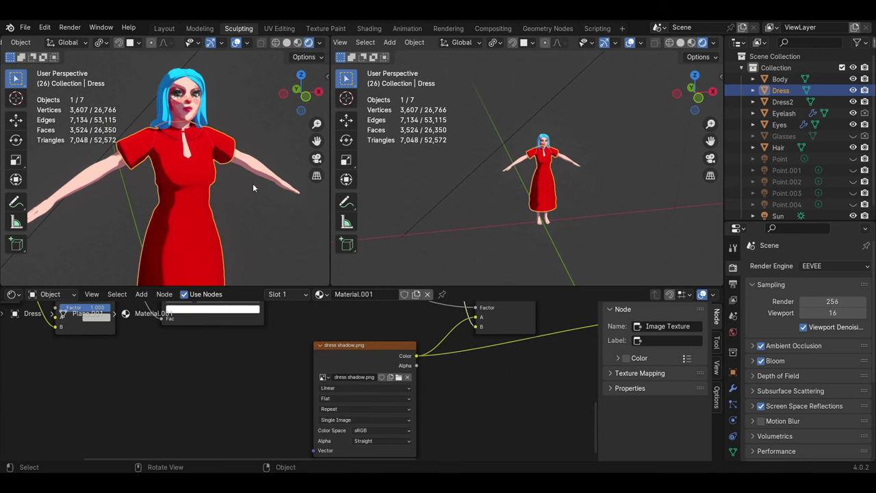
pyautogui.moveTo(253, 184); pyautogui.dragTo(167, 211, button='middle')
# Rotate the Sun lamp around the Z axis to a new direction.
pyautogui.click(595, 82)
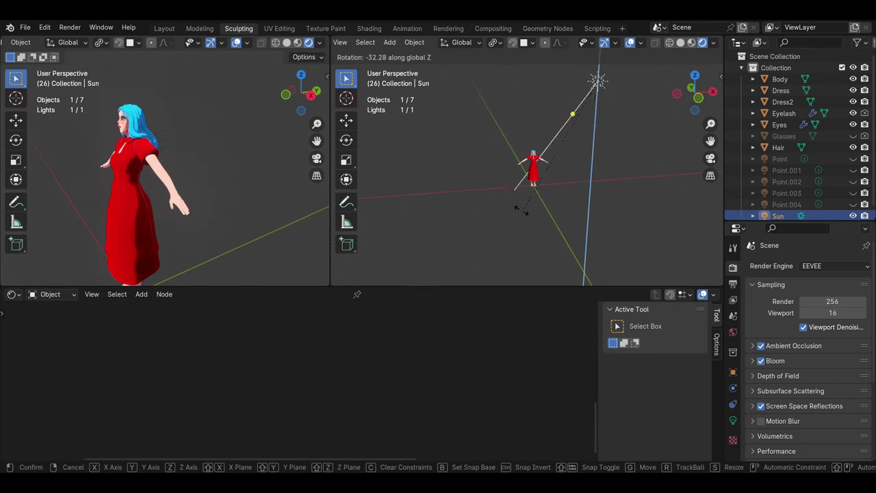
pyautogui.press('r')
pyautogui.press('z')
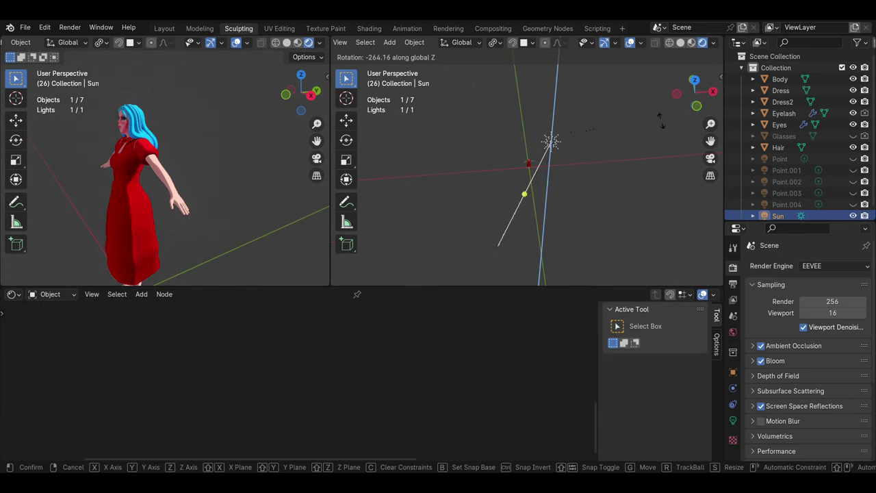
pyautogui.click(546, 218)
# Reselect the Dress, face it in both views, and enter Edit Mode.
pyautogui.moveTo(164, 171); pyautogui.dragTo(219, 195, button='middle')
pyautogui.scroll(4, 216, 192)
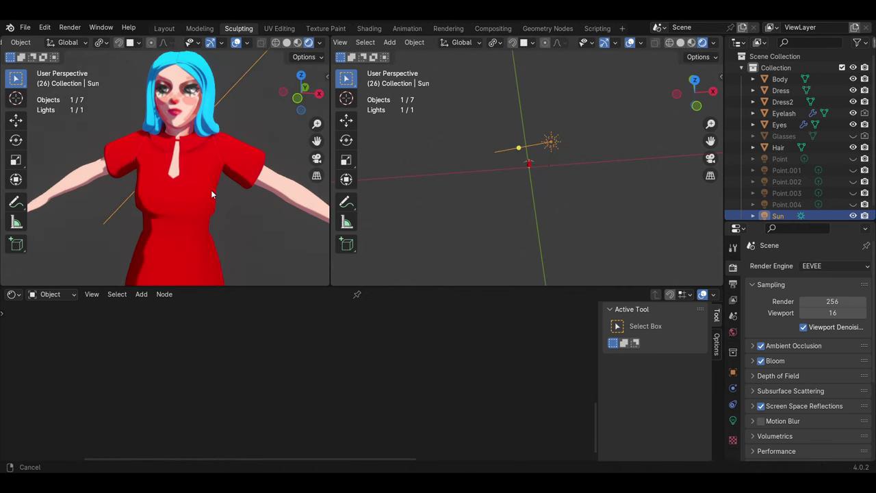
pyautogui.click(181, 164)
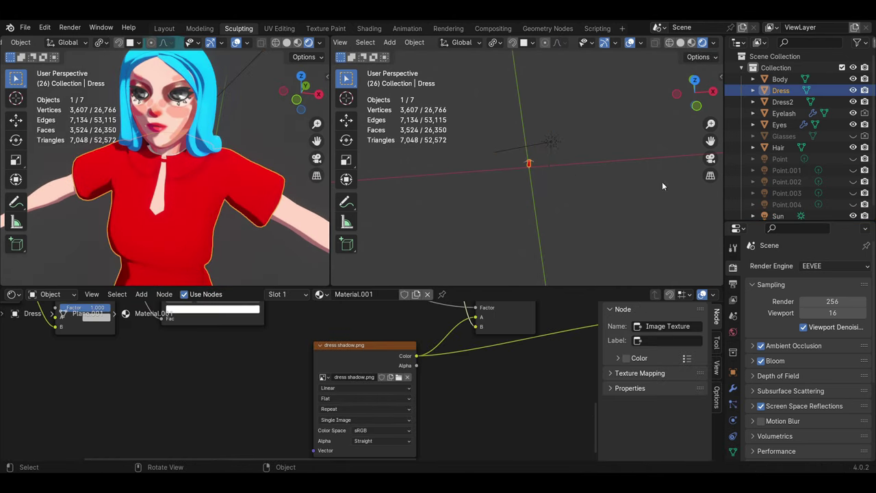
pyautogui.moveTo(662, 182)
pyautogui.mouseDown(button='middle')
pyautogui.moveTo(597, 183)
pyautogui.moveTo(543, 212)
pyautogui.mouseUp(button='middle')
pyautogui.press('Tab')
# Select the linked collar faces and frame the dress on its own.
pyautogui.hotkey('alt', 'a')
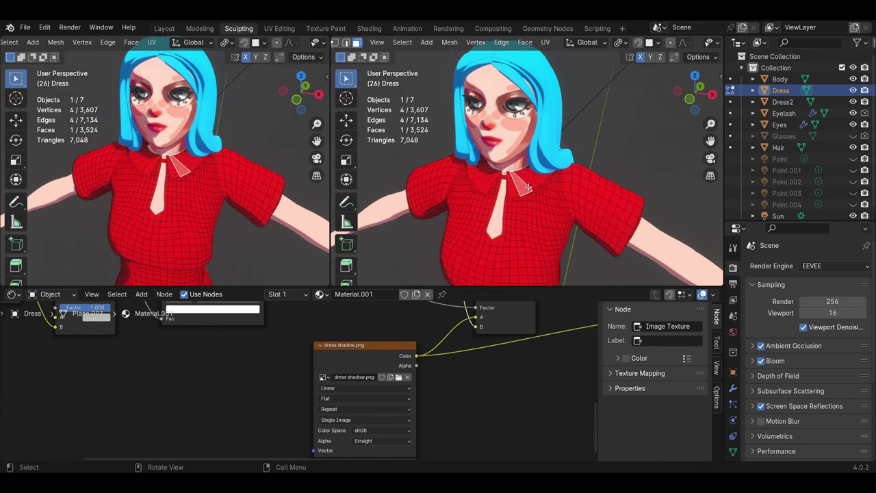
pyautogui.press('l')
pyautogui.moveTo(527, 184)
pyautogui.mouseDown(button='middle')
pyautogui.moveTo(470, 177)
pyautogui.moveTo(514, 180)
pyautogui.mouseUp(button='middle')
pyautogui.press('KP_Divide')
pyautogui.press('KP_Divide')
# In Texture Paint, fill the collar cream on dress base.png.
pyautogui.click(387, 42)
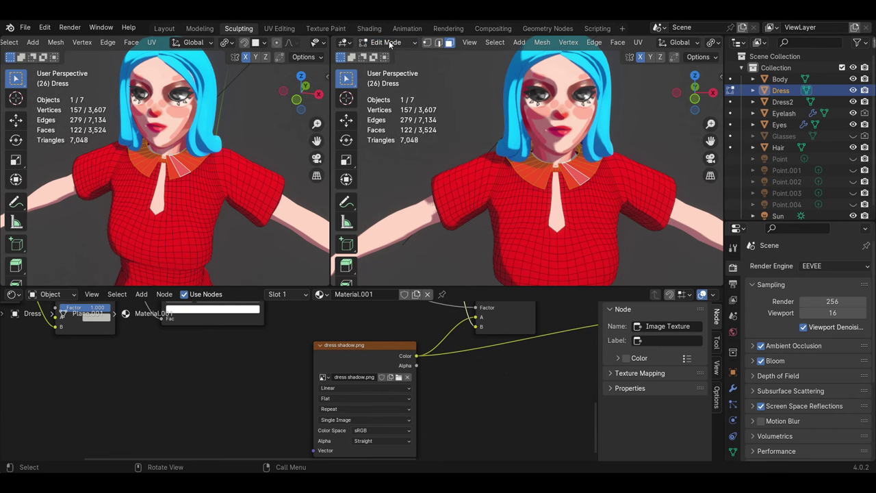
pyautogui.click(387, 43)
pyautogui.click(394, 119)
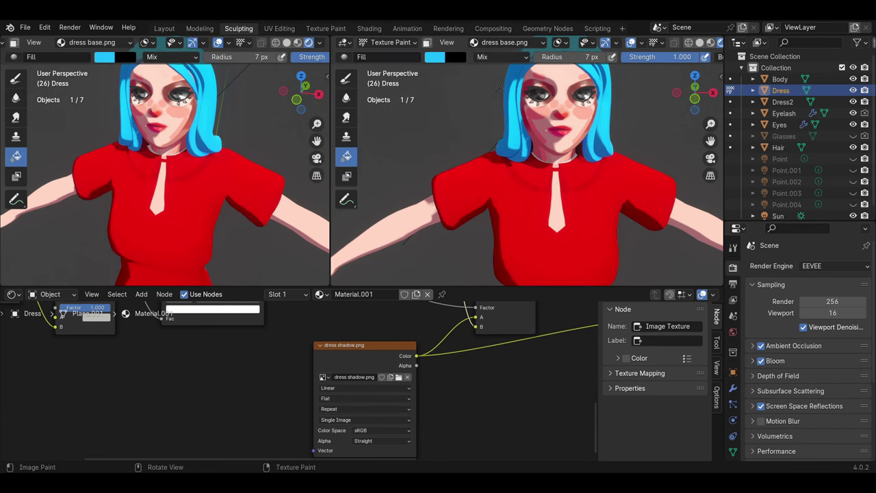
pyautogui.click(436, 58)
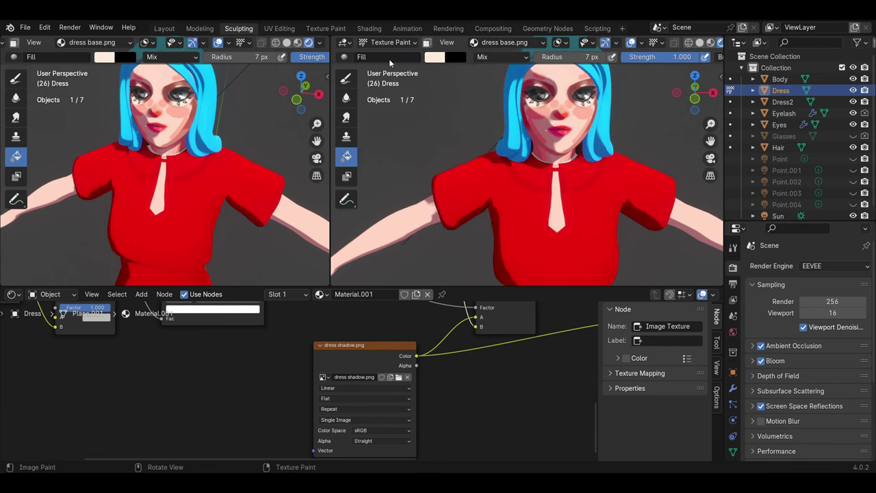
pyautogui.click(517, 70)
pyautogui.hotkey('ctrl', 'z')
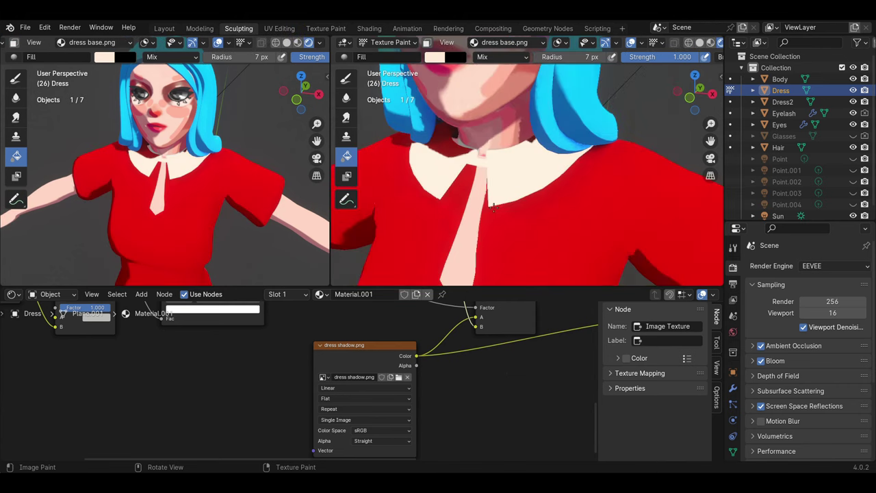
pyautogui.click(435, 57)
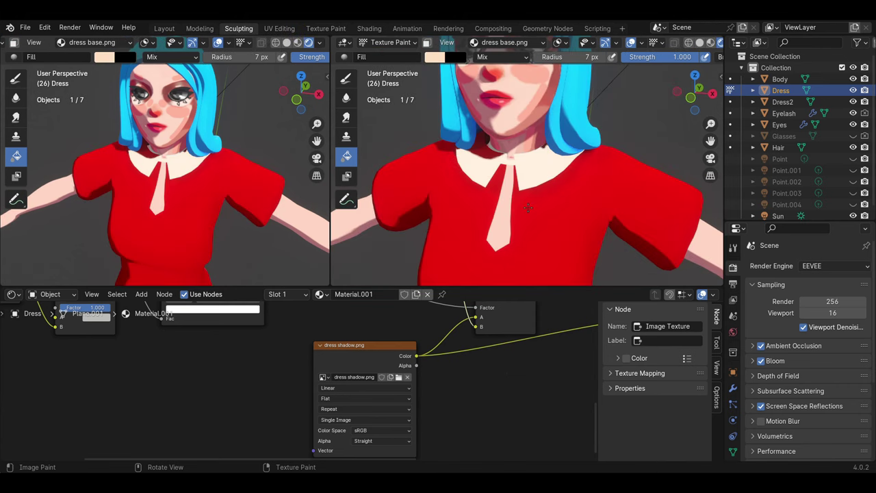
pyautogui.click(527, 207)
pyautogui.hotkey('ctrl', 'z')
pyautogui.scroll(-3, 528, 208)
pyautogui.moveTo(528, 207)
pyautogui.mouseDown(button='middle')
pyautogui.moveTo(520, 178)
pyautogui.moveTo(521, 38)
pyautogui.mouseUp(button='middle')
# Paint the collar a darker tan on dress shadow.png using the face mask.
pyautogui.click(479, 43)
pyautogui.click(490, 101)
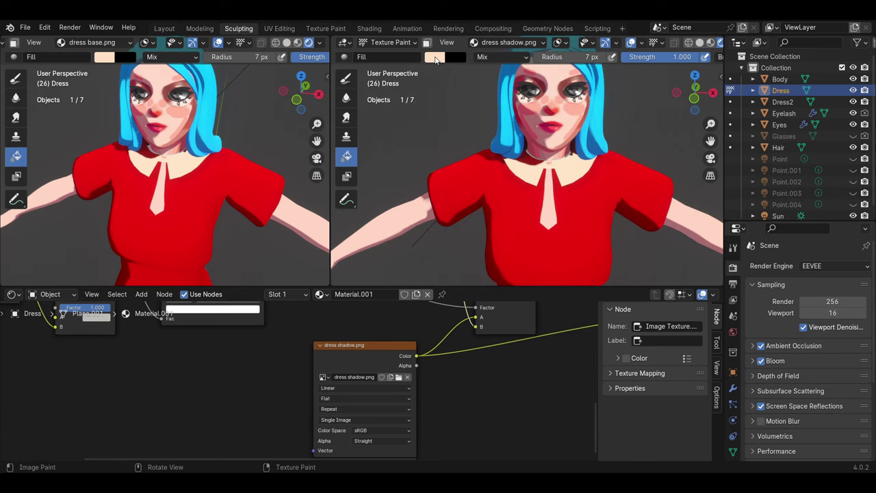
pyautogui.click(436, 57)
pyautogui.scroll(-9, 519, 121)
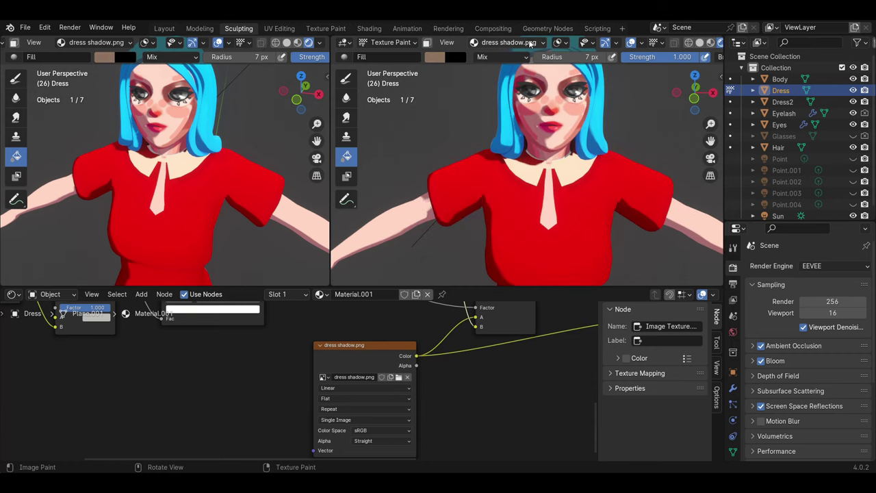
pyautogui.press('m')
pyautogui.press('m')
pyautogui.scroll(-5, 507, 171)
pyautogui.scroll(5, 508, 171)
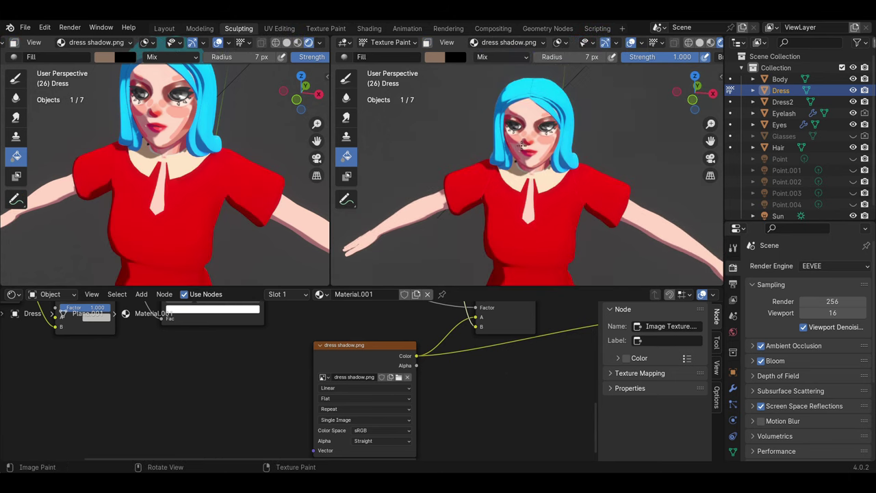
pyautogui.click(436, 58)
pyautogui.click(427, 44)
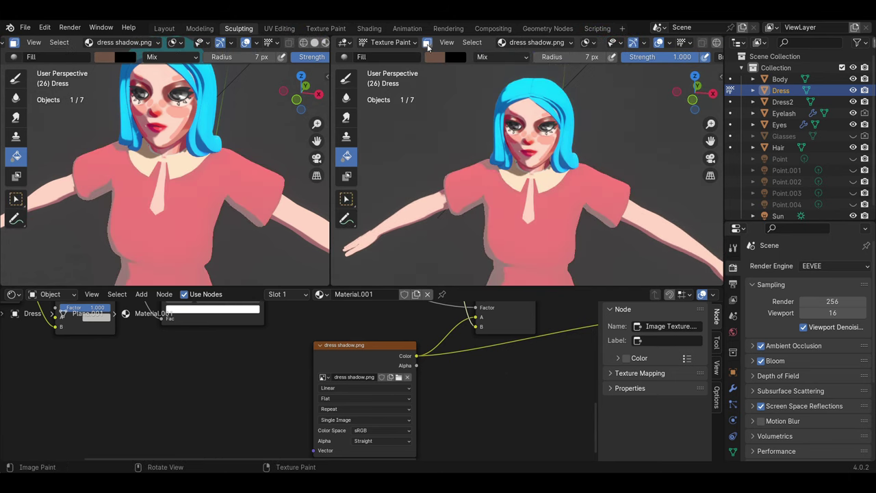
pyautogui.press('m')
pyautogui.scroll(-5, 556, 198)
pyautogui.scroll(5, 556, 198)
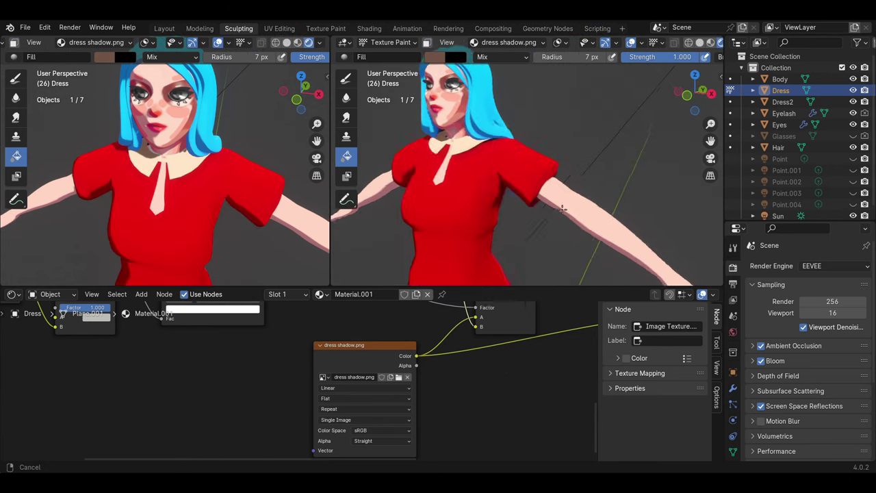
pyautogui.moveTo(556, 198)
pyautogui.mouseDown(button='middle')
pyautogui.moveTo(576, 214)
pyautogui.moveTo(548, 199)
pyautogui.mouseUp(button='middle')
pyautogui.click(390, 43)
# In Edit Mode, loop-select alternate rings on the sleeves.
pyautogui.click(391, 68)
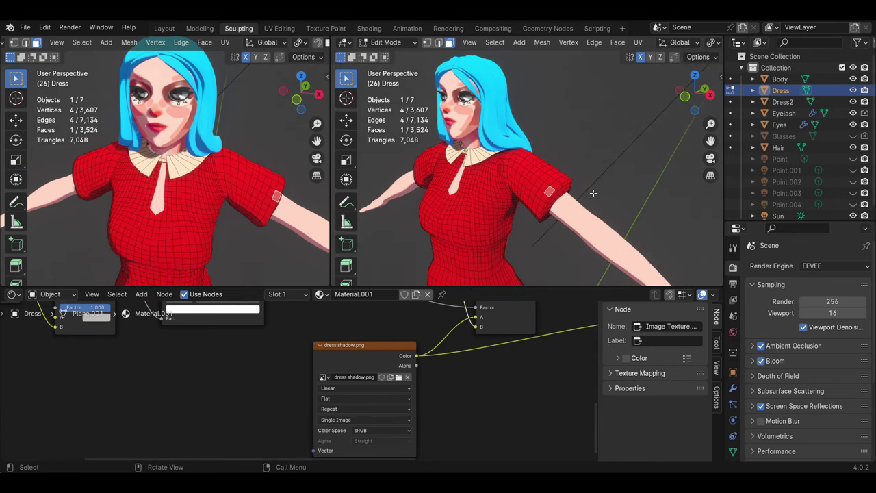
pyautogui.moveTo(493, 178)
pyautogui.mouseDown(button='middle')
pyautogui.moveTo(523, 197)
pyautogui.moveTo(565, 191)
pyautogui.moveTo(587, 207)
pyautogui.moveTo(467, 192)
pyautogui.mouseUp(button='middle')
pyautogui.scroll(-3, 574, 195)
pyautogui.keyDown('alt'); pyautogui.keyDown('shift'); pyautogui.click(576, 190); pyautogui.keyUp('shift'); pyautogui.keyUp('alt')
pyautogui.scroll(-2, 576, 191)
pyautogui.scroll(4, 616, 211)
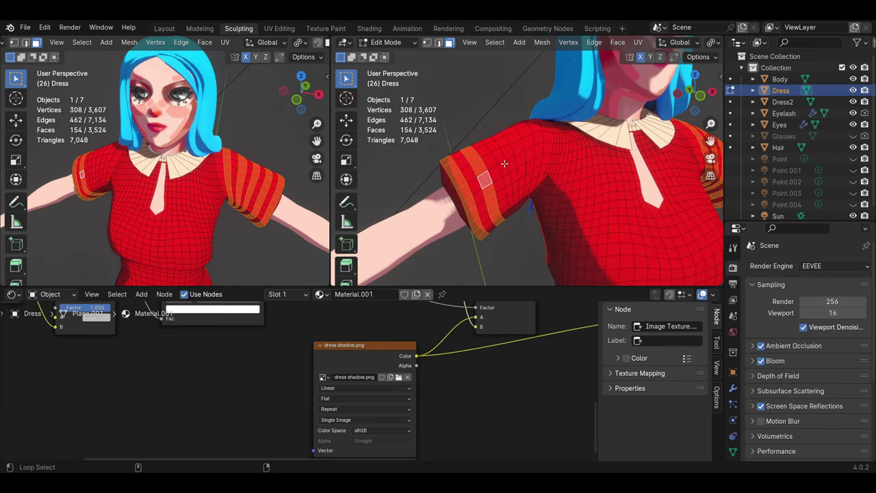
pyautogui.scroll(-5, 584, 182)
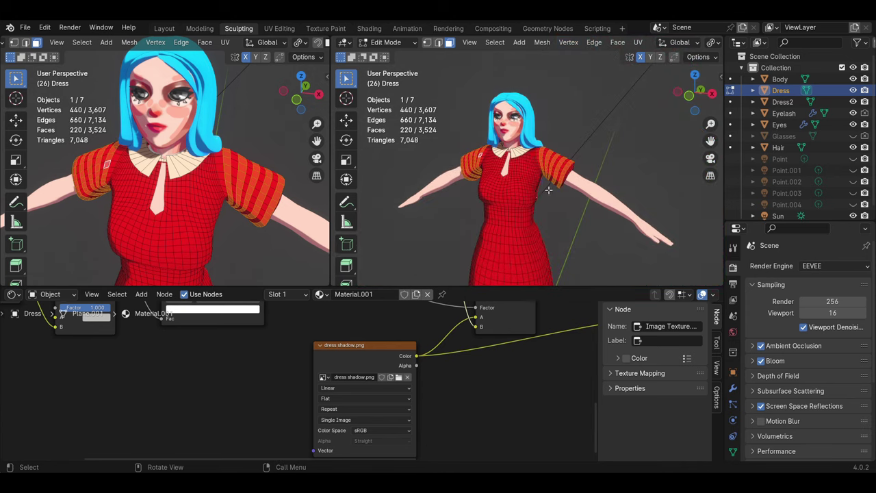
# Fill the masked sleeve stripes on dress shadow.png in Texture Paint.
pyautogui.click(399, 43)
pyautogui.click(399, 118)
pyautogui.click(504, 44)
pyautogui.click(504, 112)
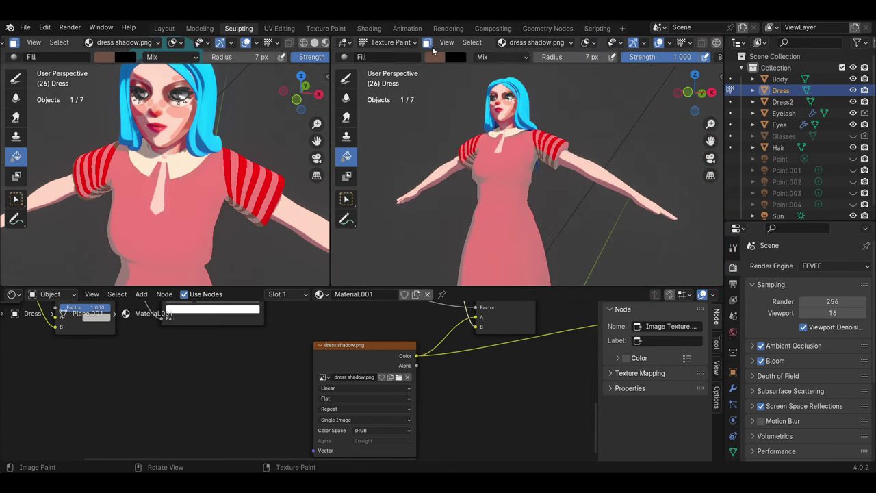
# Fill the sleeve stripes on dress base.png, then return to Edit Mode.
pyautogui.click(537, 42)
pyautogui.click(517, 110)
pyautogui.click(536, 42)
pyautogui.click(522, 98)
pyautogui.click(521, 41)
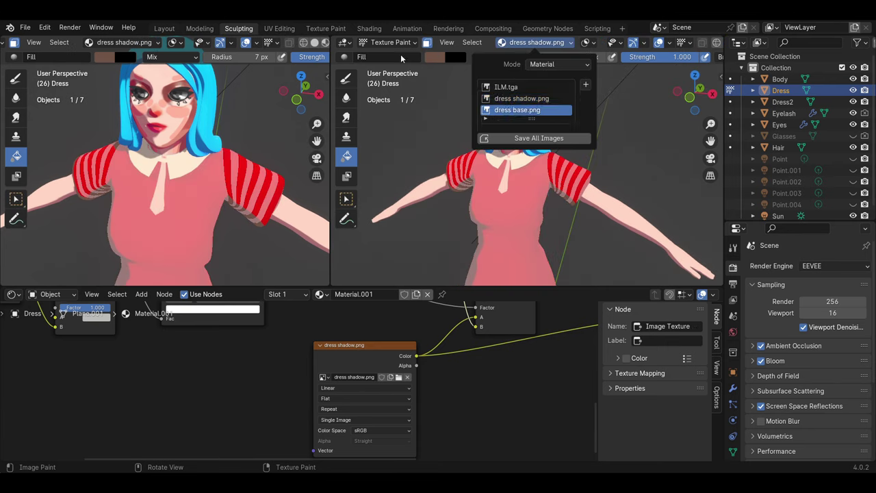
pyautogui.click(435, 57)
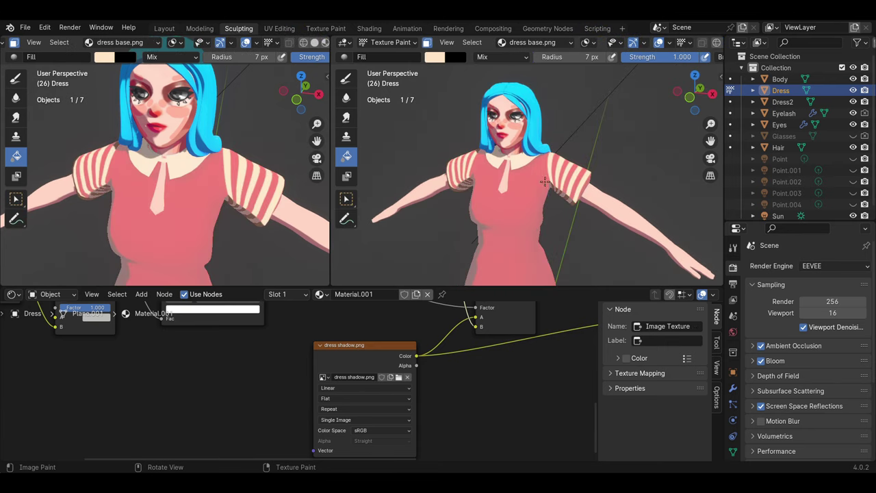
pyautogui.moveTo(545, 181)
pyautogui.mouseDown(button='middle')
pyautogui.moveTo(594, 181)
pyautogui.moveTo(533, 178)
pyautogui.mouseUp(button='middle')
pyautogui.scroll(3, 534, 178)
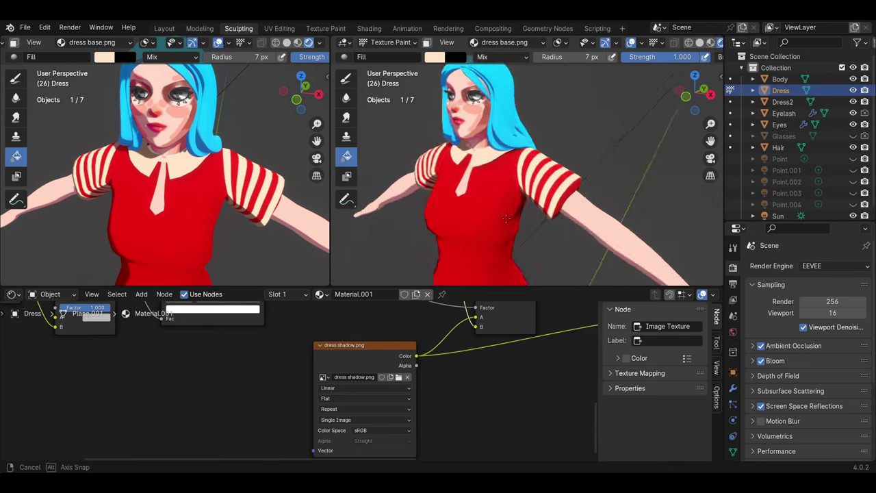
pyautogui.scroll(2, 519, 176)
pyautogui.press('Tab')
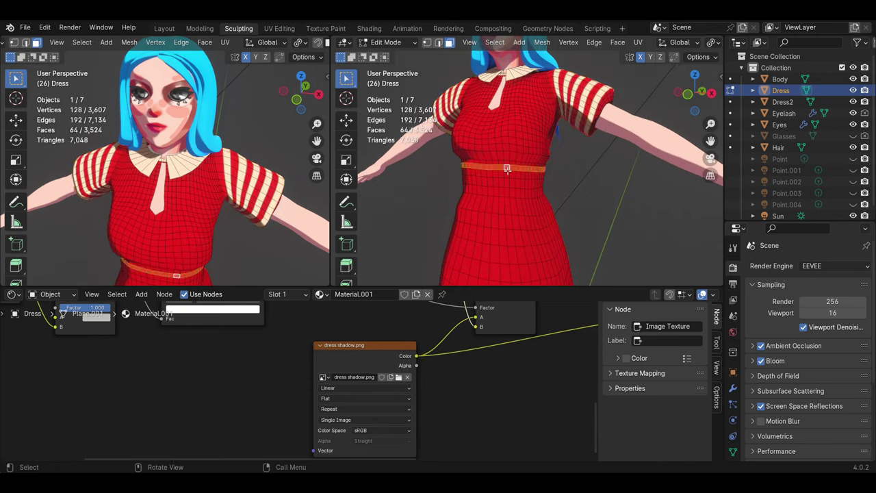
# Select several edge rings around the waist to form a wide band.
pyautogui.keyDown('alt'); pyautogui.keyDown('shift'); pyautogui.click(515, 206); pyautogui.keyUp('shift'); pyautogui.keyUp('alt')
pyautogui.scroll(-5, 515, 206)
pyautogui.scroll(1, 607, 206)
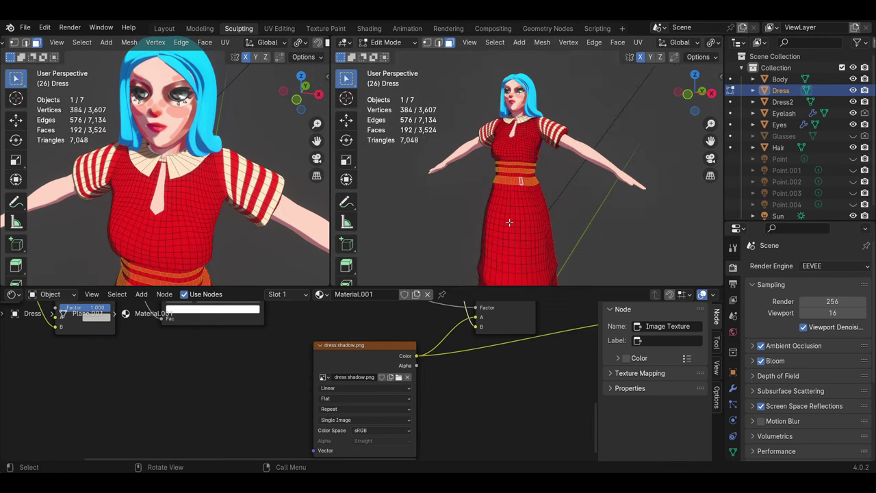
pyautogui.scroll(1, 607, 206)
pyautogui.scroll(2, 607, 206)
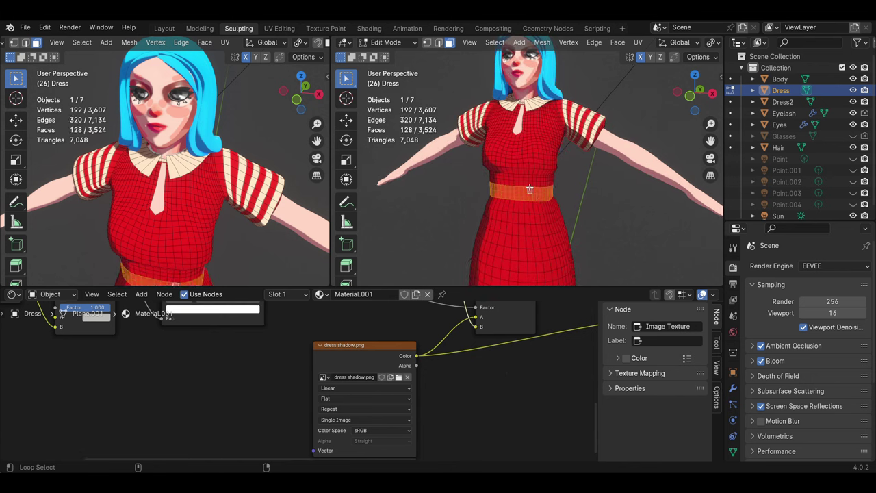
pyautogui.scroll(4, 530, 191)
pyautogui.scroll(-4, 527, 199)
pyautogui.scroll(4, 523, 205)
pyautogui.keyDown('alt'); pyautogui.keyDown('shift'); pyautogui.click(520, 210); pyautogui.keyUp('shift'); pyautogui.keyUp('alt')
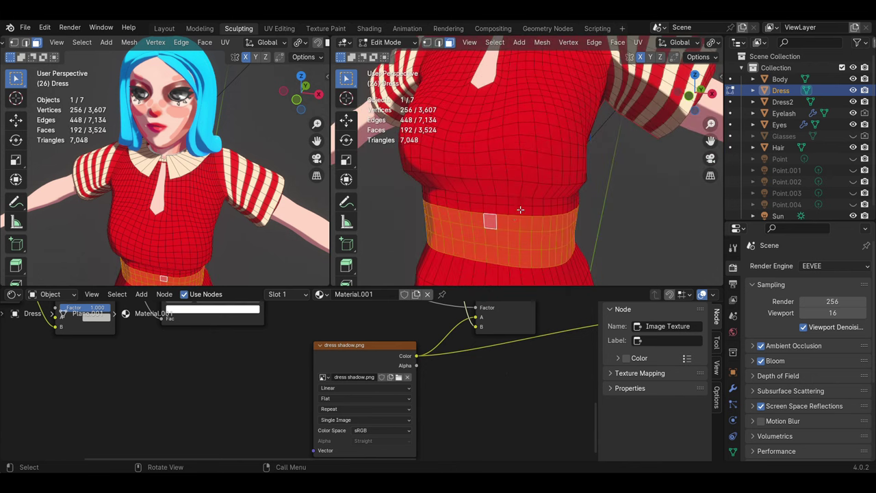
pyautogui.keyDown('alt'); pyautogui.keyDown('shift'); pyautogui.click(510, 212); pyautogui.keyUp('shift'); pyautogui.keyUp('alt')
pyautogui.scroll(-5, 509, 212)
pyautogui.moveTo(510, 213); pyautogui.dragTo(540, 226, button='middle')
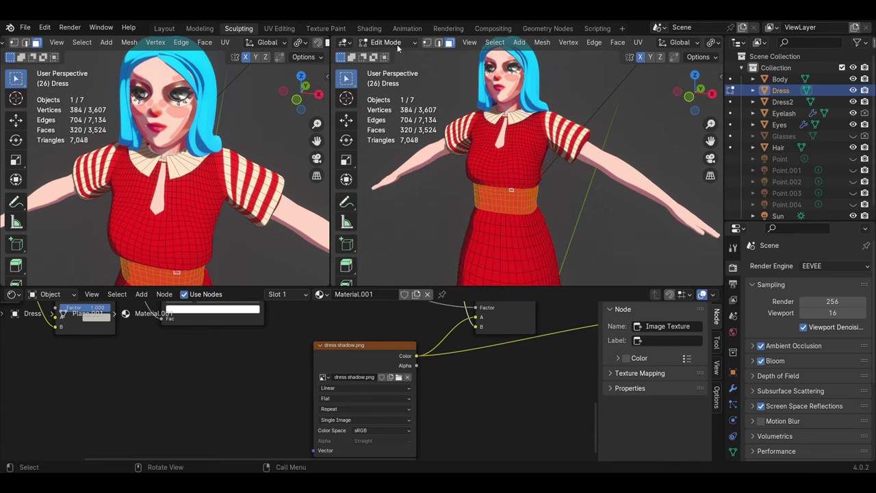
# Fill the masked waistband cream on dress base.png in Texture Paint.
pyautogui.click(395, 43)
pyautogui.click(403, 117)
pyautogui.click(427, 42)
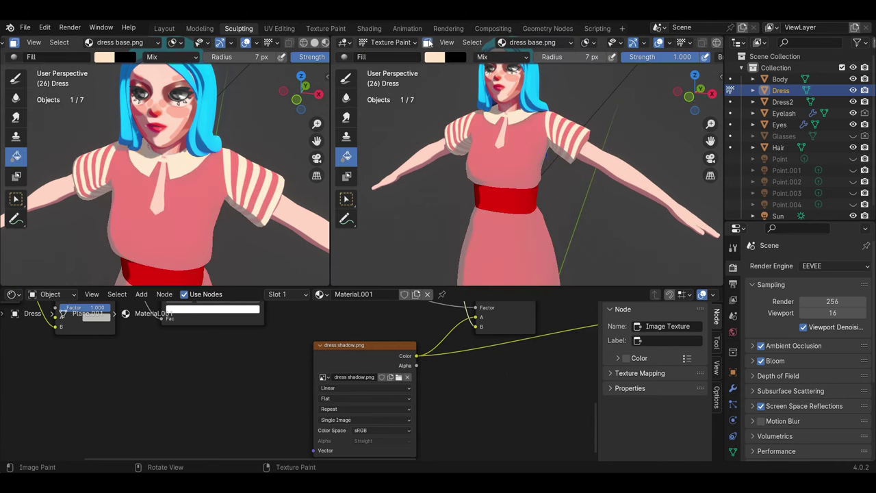
pyautogui.click(427, 42)
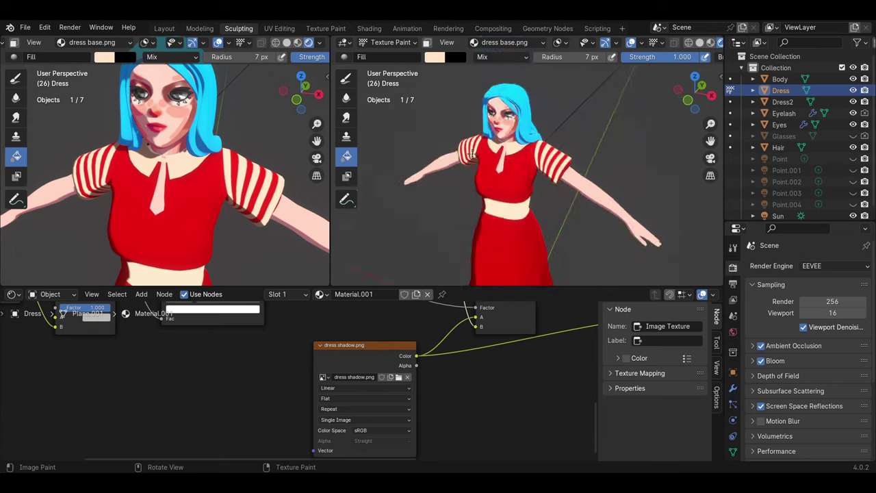
pyautogui.scroll(3, 490, 142)
pyautogui.moveTo(478, 143); pyautogui.dragTo(491, 142, button='middle')
# Sample a shadow tone, fill the waistband on dress shadow.png, and return to Object Mode.
pyautogui.rightClick(490, 141)
pyautogui.press('e')
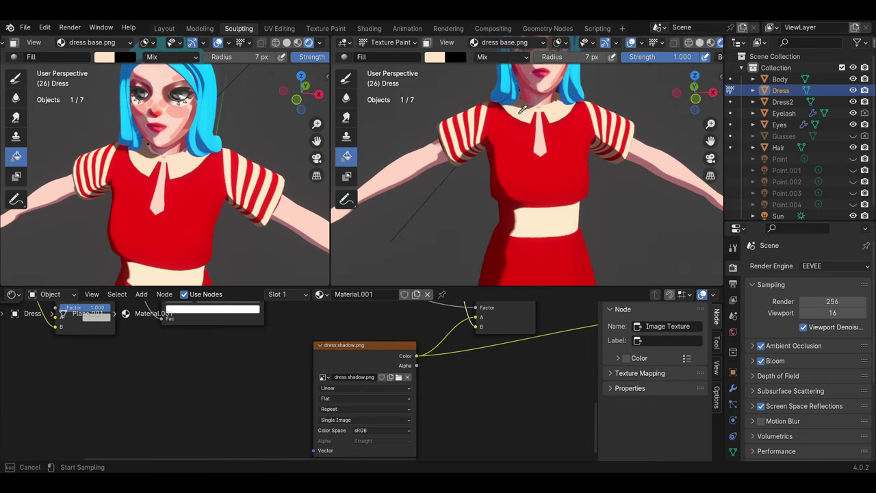
pyautogui.rightClick(475, 142)
pyautogui.click(504, 42)
pyautogui.click(492, 105)
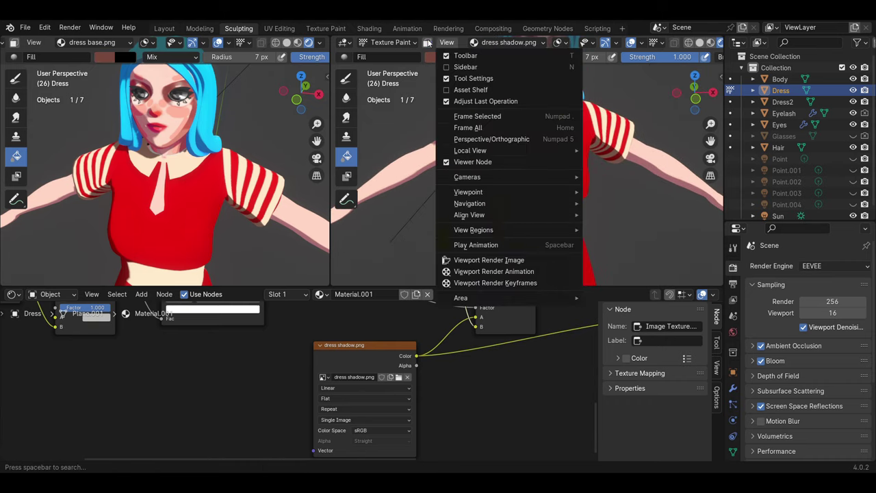
pyautogui.scroll(-5, 535, 225)
pyautogui.moveTo(535, 226); pyautogui.dragTo(520, 205, button='middle')
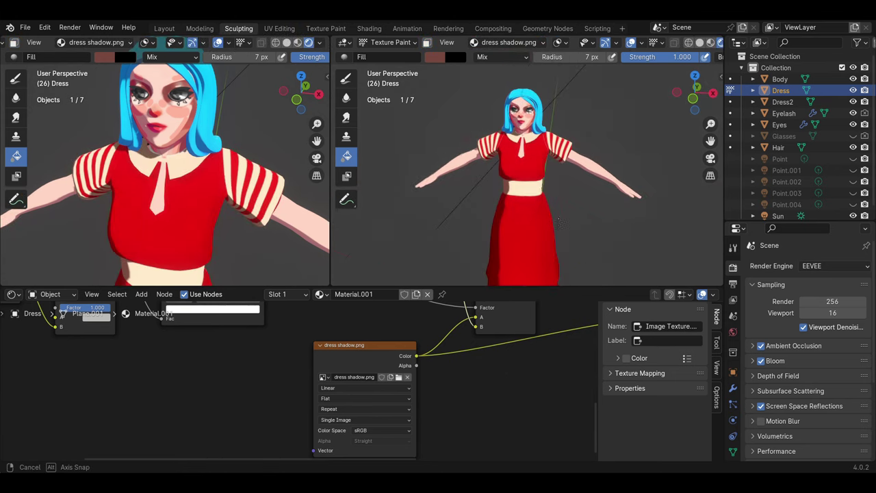
pyautogui.scroll(-3, 269, 209)
pyautogui.moveTo(205, 205); pyautogui.dragTo(287, 206, button='middle')
pyautogui.click(390, 41)
# Select the Sun light and rotate it to change the lighting.
pyautogui.click(389, 54)
pyautogui.scroll(-5, 535, 154)
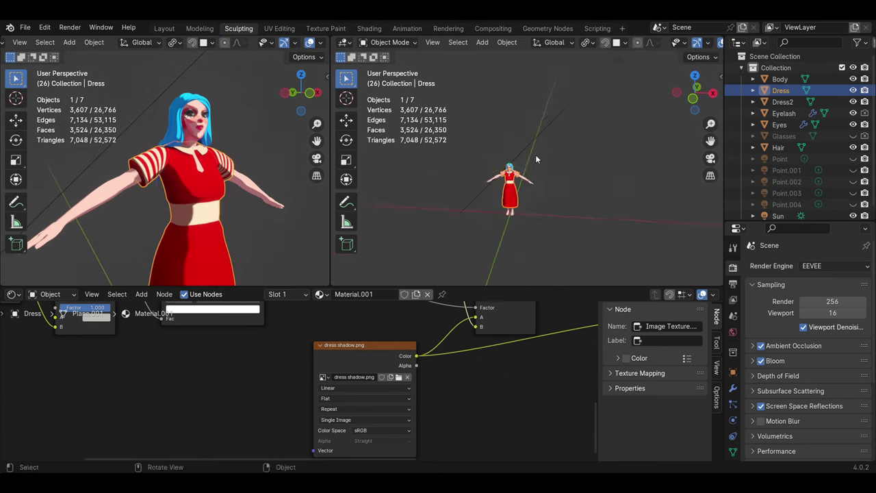
pyautogui.click(567, 130)
pyautogui.press('r')
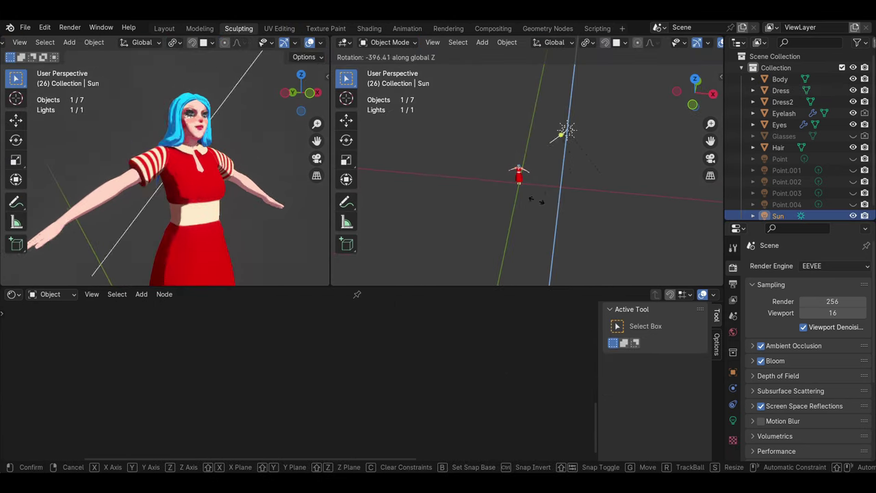
pyautogui.click(681, 168)
pyautogui.scroll(3, 531, 227)
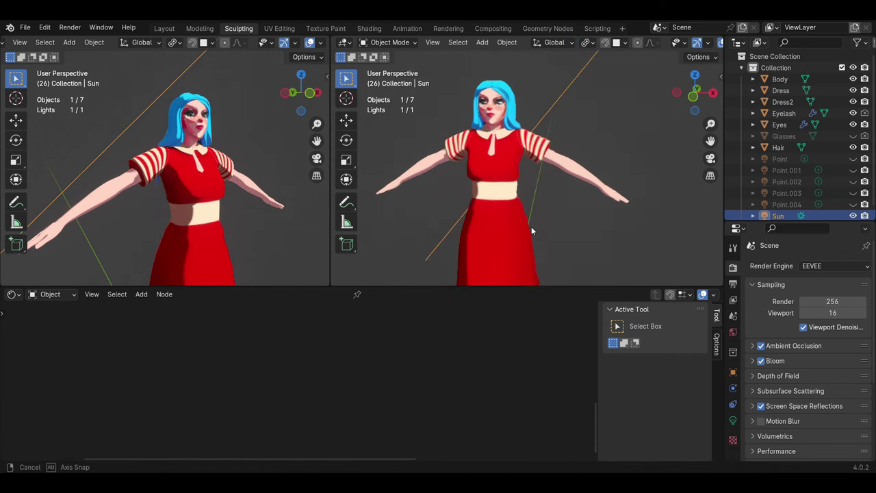
pyautogui.scroll(3, 530, 227)
# Select a chest face for the badge in the Dress's Edit Mode.
pyautogui.click(531, 226)
pyautogui.press('Tab')
pyautogui.scroll(2, 572, 172)
pyautogui.scroll(2, 572, 172)
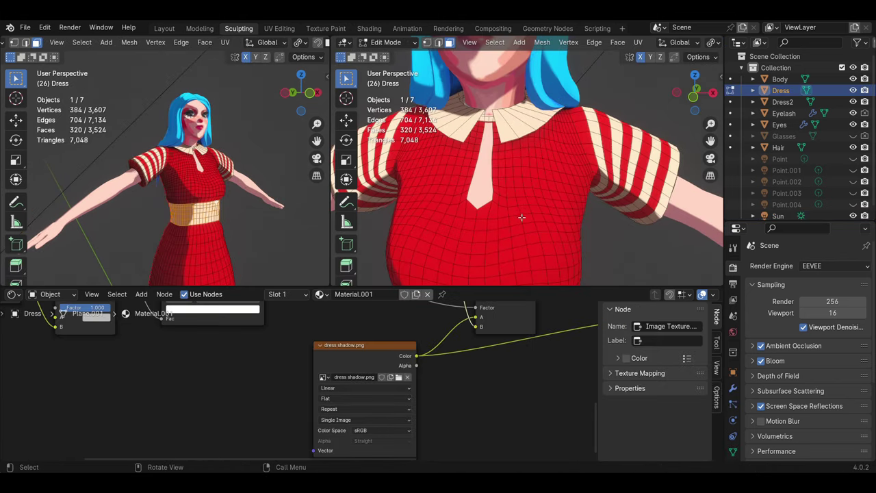
pyautogui.scroll(-3, 558, 210)
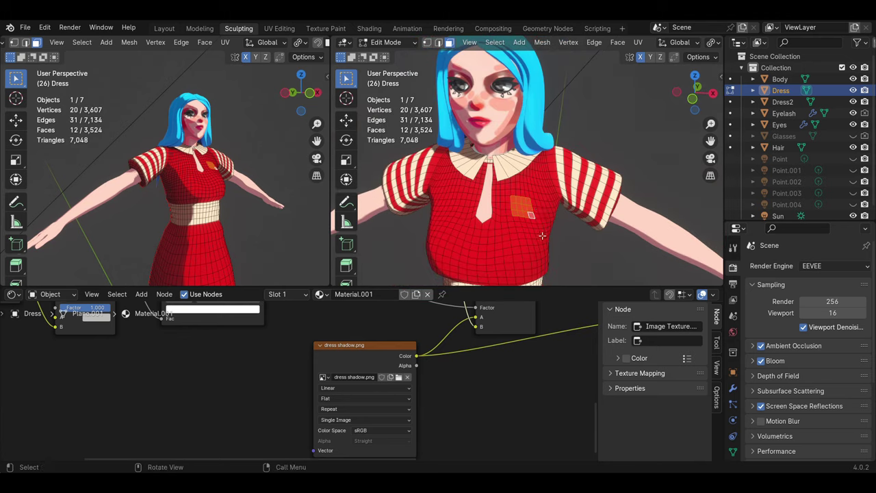
pyautogui.scroll(2, 543, 222)
pyautogui.keyDown('shift'); pyautogui.click(537, 244); pyautogui.keyUp('shift')
# Refine the chest badge selection, adding more faces and removing stray ones.
pyautogui.scroll(-3, 547, 218)
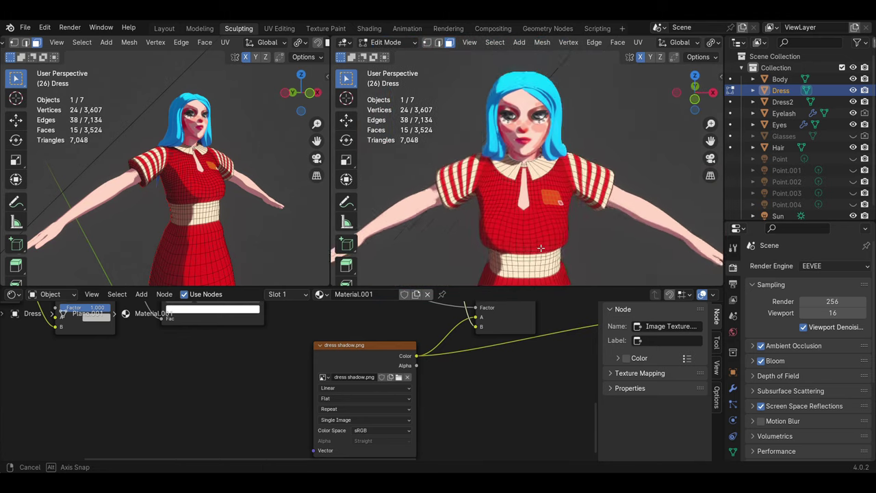
pyautogui.scroll(2, 561, 199)
pyautogui.scroll(2, 567, 185)
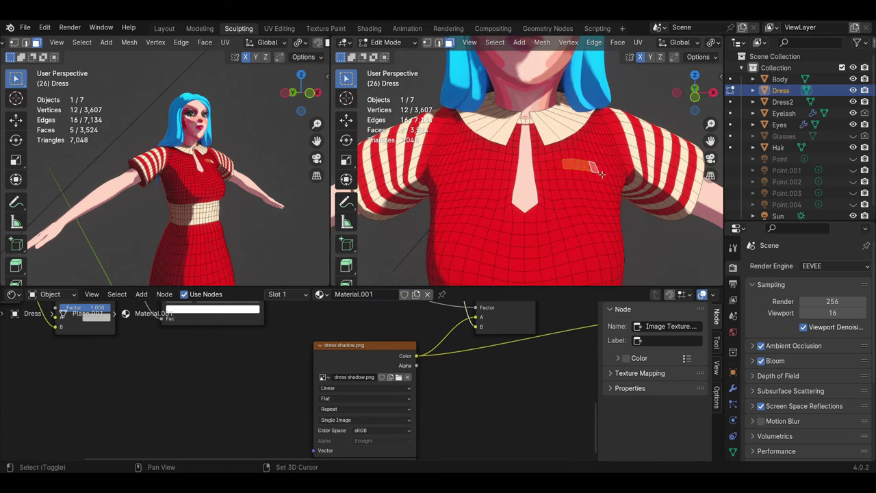
pyautogui.keyDown('shift'); pyautogui.click(588, 179); pyautogui.keyUp('shift')
pyautogui.scroll(-3, 588, 179)
pyautogui.scroll(2, 568, 206)
pyautogui.scroll(3, 561, 219)
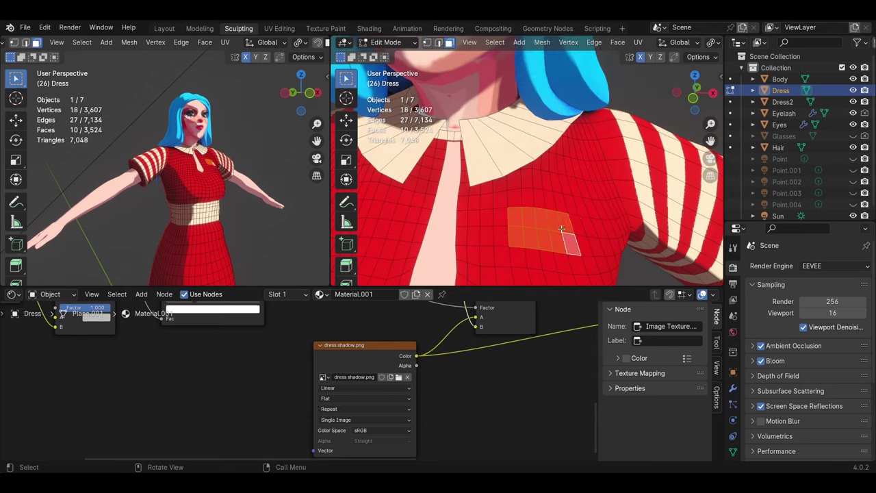
pyautogui.keyDown('shift'); pyautogui.click(523, 226); pyautogui.keyUp('shift')
pyautogui.scroll(-3, 526, 215)
pyautogui.scroll(2, 531, 212)
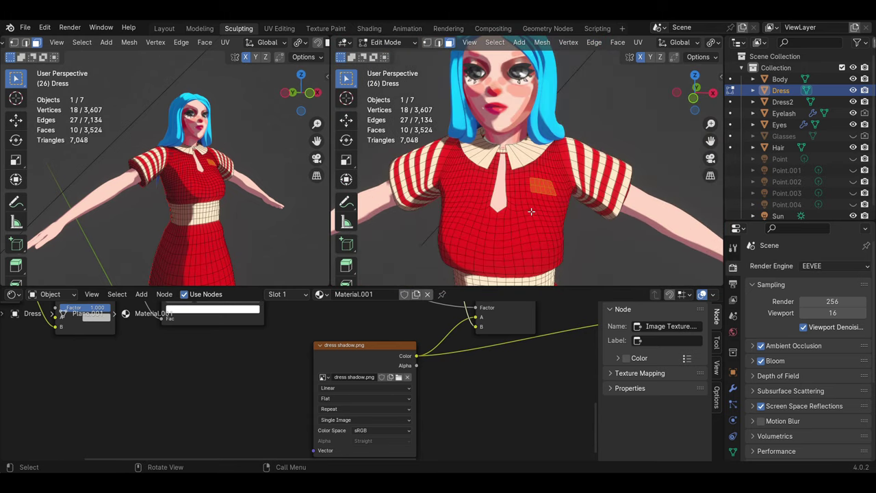
pyautogui.scroll(-1, 531, 212)
# Set up Texture Paint on the Dress with face masking on dress base.png.
pyautogui.click(383, 42)
pyautogui.click(388, 118)
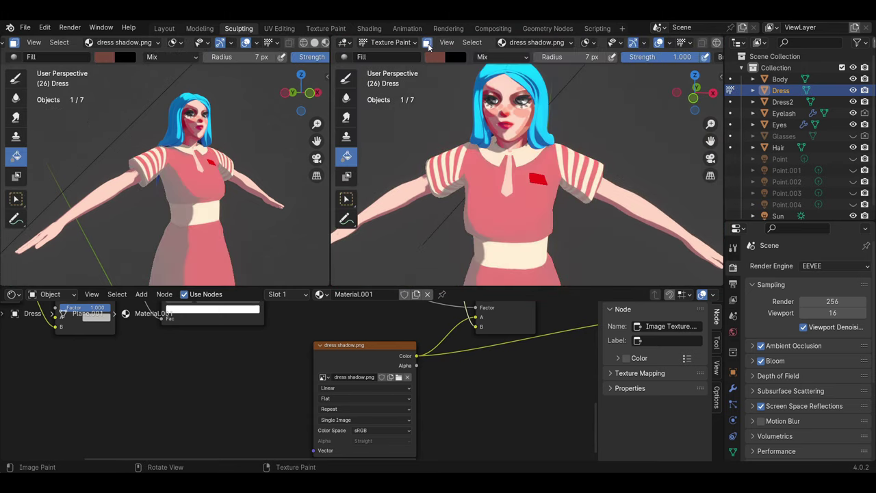
pyautogui.scroll(-2, 547, 177)
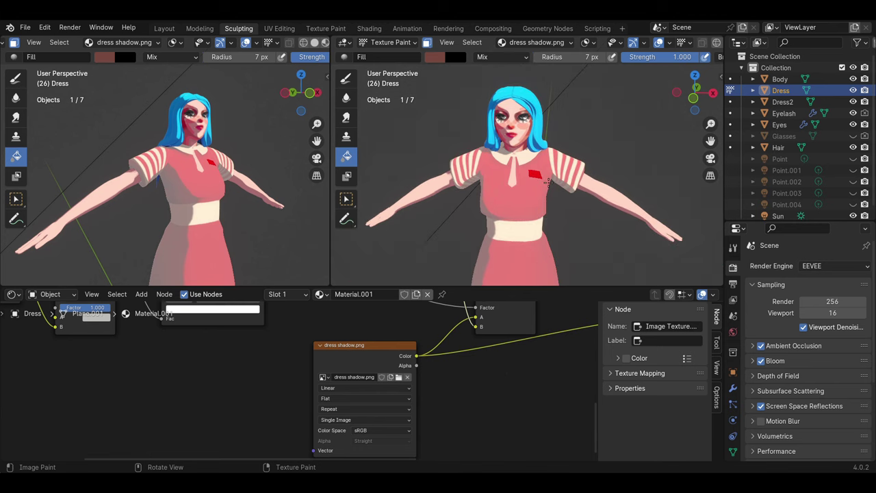
pyautogui.scroll(2, 547, 182)
pyautogui.click(429, 44)
pyautogui.click(429, 44)
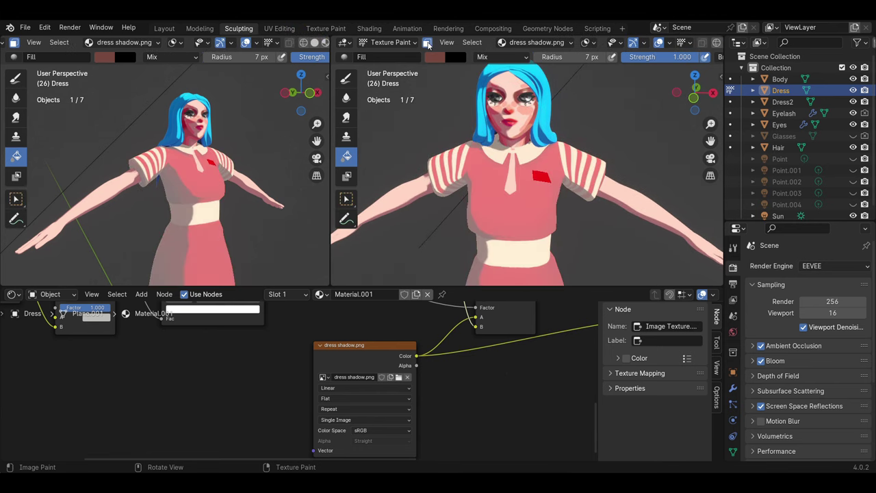
pyautogui.click(534, 42)
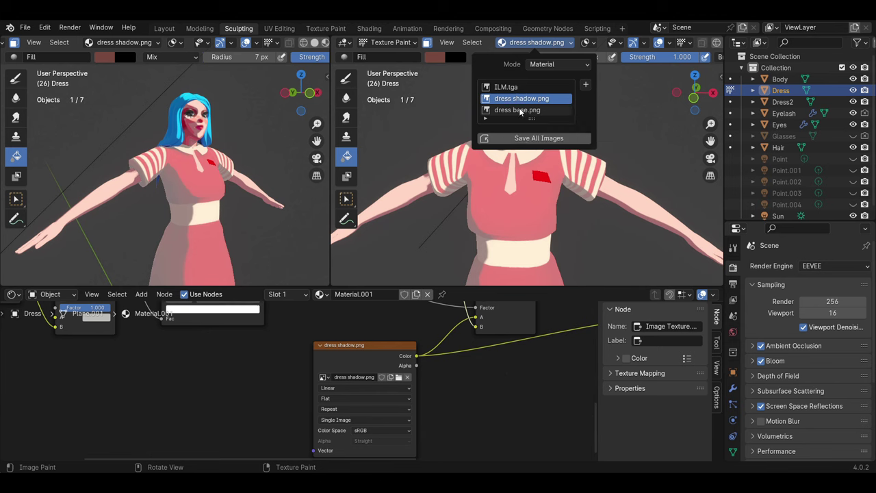
pyautogui.click(520, 110)
pyautogui.click(434, 57)
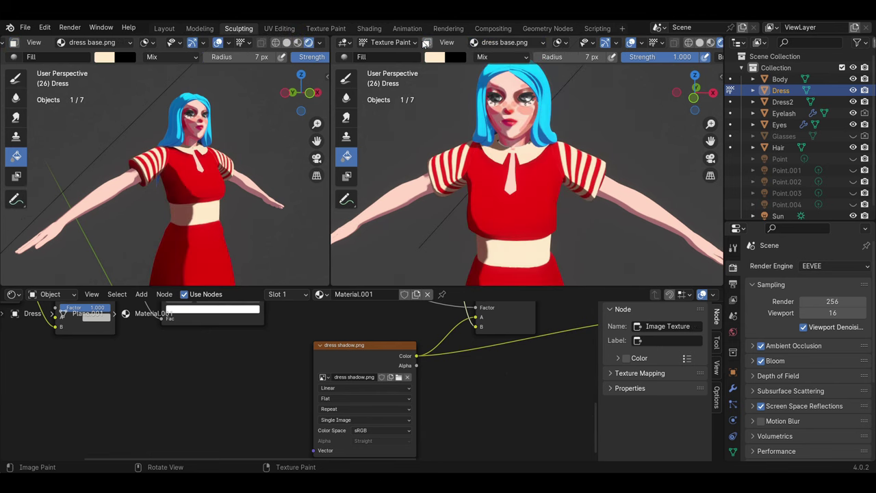
pyautogui.click(426, 43)
pyautogui.click(425, 43)
pyautogui.scroll(-3, 527, 171)
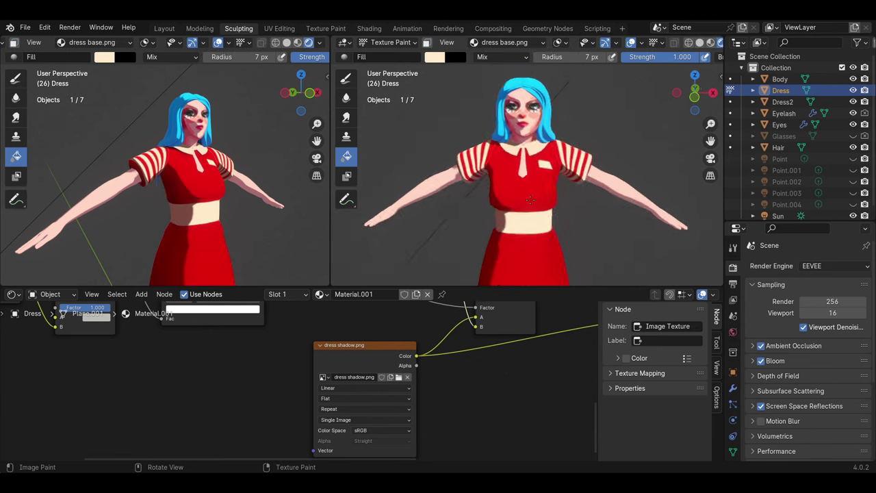
# Return to Object Mode and rotate the Sun about 133° around Z.
pyautogui.moveTo(171, 178); pyautogui.dragTo(205, 178, button='middle')
pyautogui.scroll(-3, 507, 206)
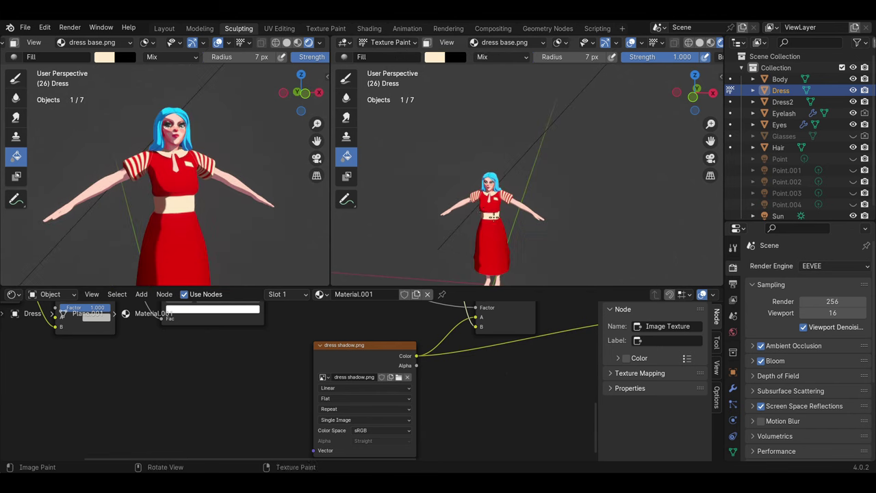
pyautogui.scroll(3, 506, 205)
pyautogui.moveTo(479, 219)
pyautogui.mouseDown(button='middle')
pyautogui.moveTo(509, 227)
pyautogui.moveTo(536, 196)
pyautogui.moveTo(513, 199)
pyautogui.mouseUp(button='middle')
pyautogui.scroll(-2, 509, 226)
pyautogui.click(390, 43)
pyautogui.click(397, 52)
pyautogui.click(570, 204)
pyautogui.press('r')
pyautogui.click(516, 213)
# Add one more chest face to the Dress's badge selection.
pyautogui.scroll(3, 512, 195)
pyautogui.scroll(3, 512, 192)
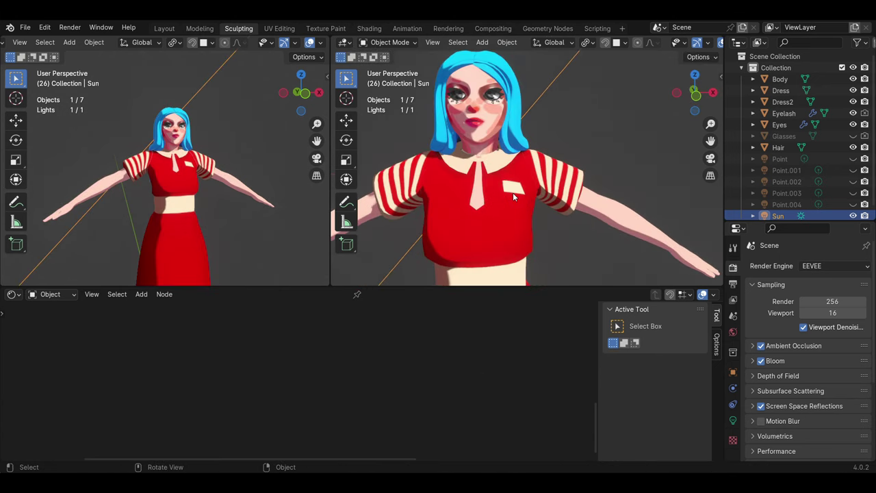
pyautogui.click(512, 192)
pyautogui.press('Tab')
pyautogui.scroll(3, 520, 192)
pyautogui.scroll(-2, 562, 191)
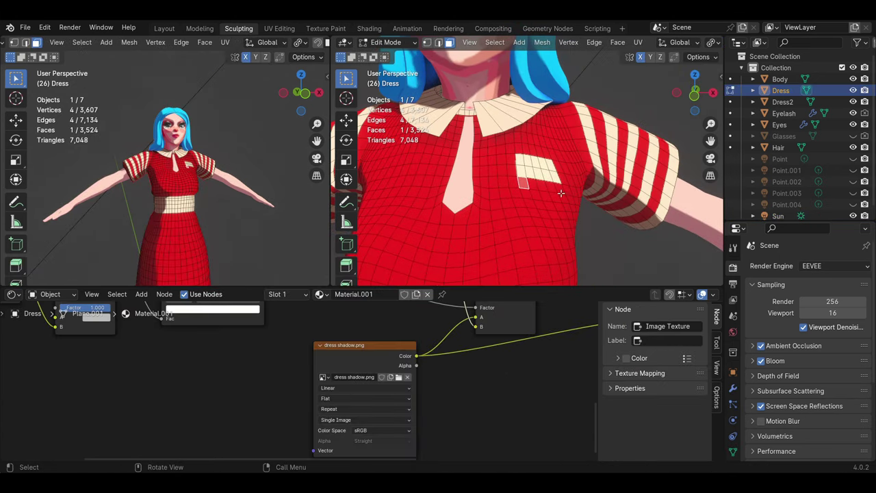
pyautogui.keyDown('shift'); pyautogui.click(534, 189); pyautogui.keyUp('shift')
pyautogui.scroll(-2, 540, 193)
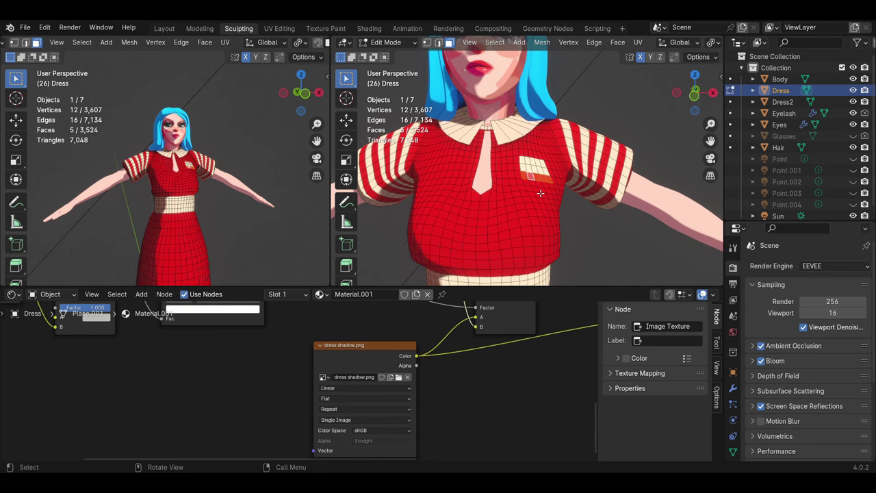
# Sample the brush colour in Texture Paint, then put the Dress back in Object Mode.
pyautogui.click(375, 42)
pyautogui.click(396, 115)
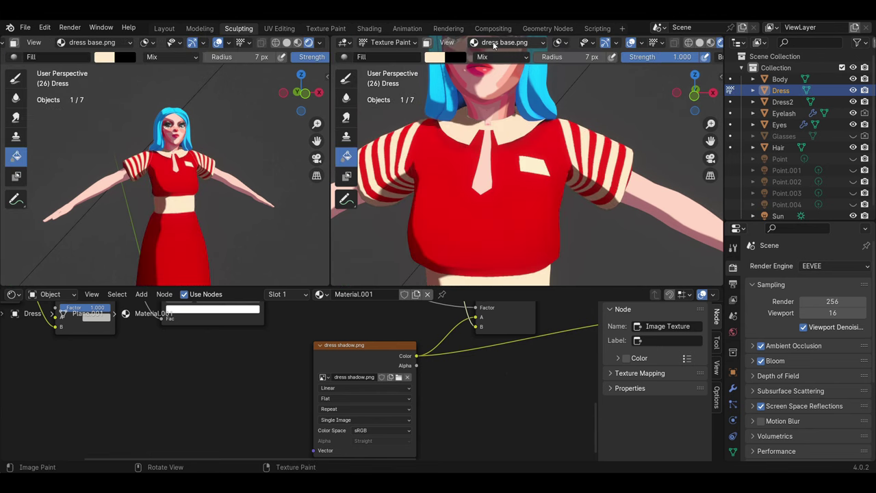
pyautogui.click(434, 56)
pyautogui.press('e')
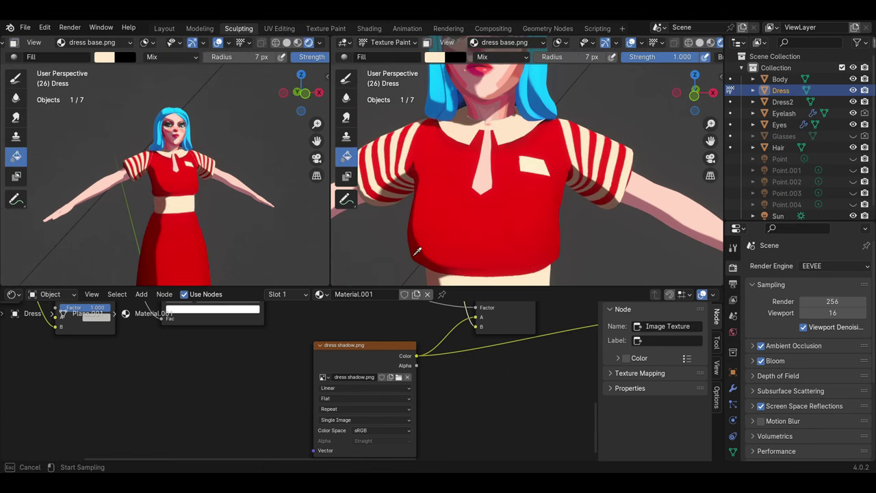
pyautogui.scroll(-6, 538, 188)
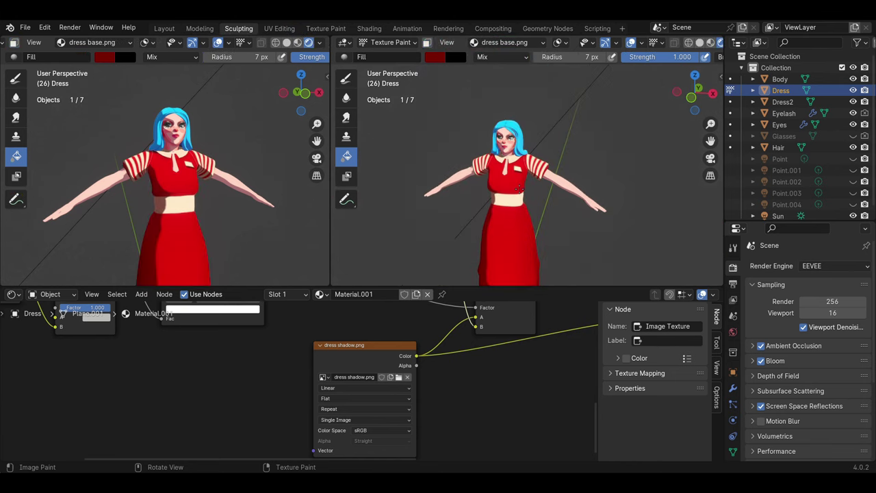
pyautogui.hotkey('ctrl', 'Tab')
pyautogui.moveTo(620, 135)
pyautogui.mouseDown(button='middle')
pyautogui.moveTo(582, 216)
pyautogui.moveTo(553, 182)
pyautogui.moveTo(516, 204)
pyautogui.mouseUp(button='middle')
# Select five horizontal face rings across the skirt, down to the hem.
pyautogui.click(498, 241)
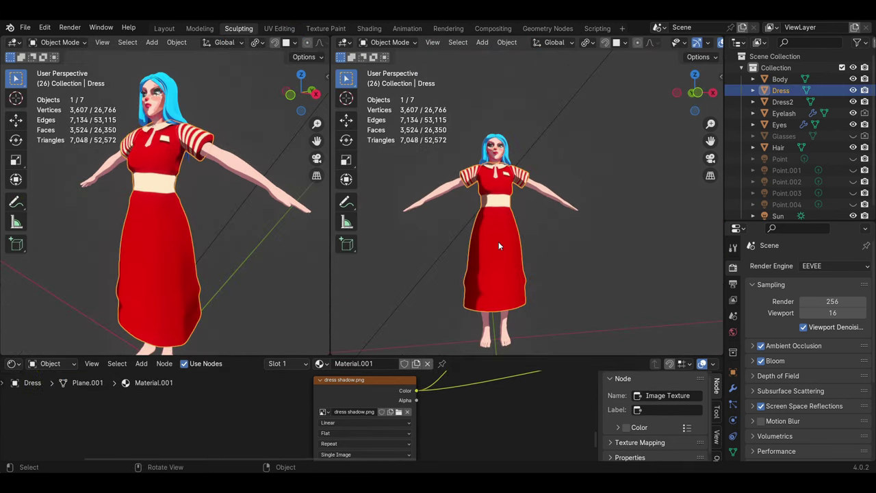
pyautogui.press('Tab')
pyautogui.scroll(3, 524, 196)
pyautogui.keyDown('alt'); pyautogui.keyDown('shift'); pyautogui.click(514, 175); pyautogui.keyUp('shift'); pyautogui.keyUp('alt')
pyautogui.keyDown('alt'); pyautogui.keyDown('shift'); pyautogui.click(509, 198); pyautogui.keyUp('shift'); pyautogui.keyUp('alt')
pyautogui.keyDown('alt'); pyautogui.keyDown('shift'); pyautogui.click(503, 233); pyautogui.keyUp('shift'); pyautogui.keyUp('alt')
pyautogui.keyDown('alt'); pyautogui.keyDown('shift'); pyautogui.click(494, 279); pyautogui.keyUp('shift'); pyautogui.keyUp('alt')
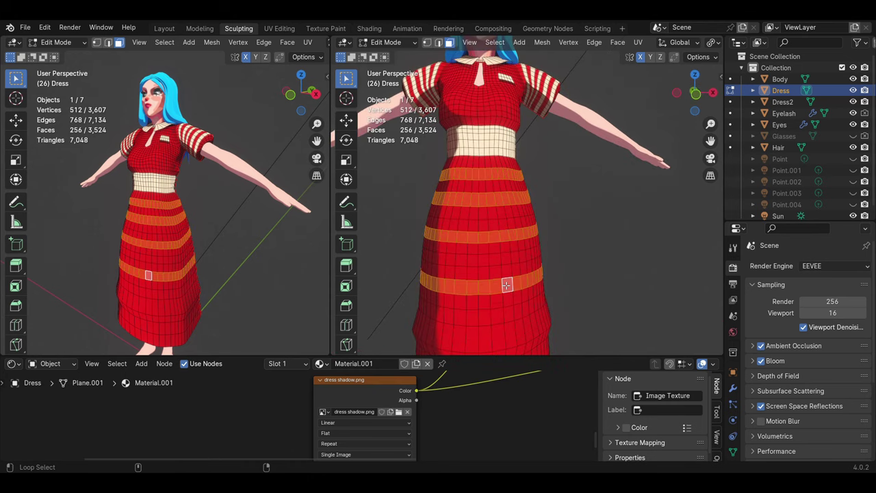
pyautogui.scroll(-4, 487, 274)
pyautogui.scroll(4, 487, 274)
pyautogui.keyDown('alt'); pyautogui.keyDown('shift'); pyautogui.click(494, 266); pyautogui.keyUp('shift'); pyautogui.keyUp('alt')
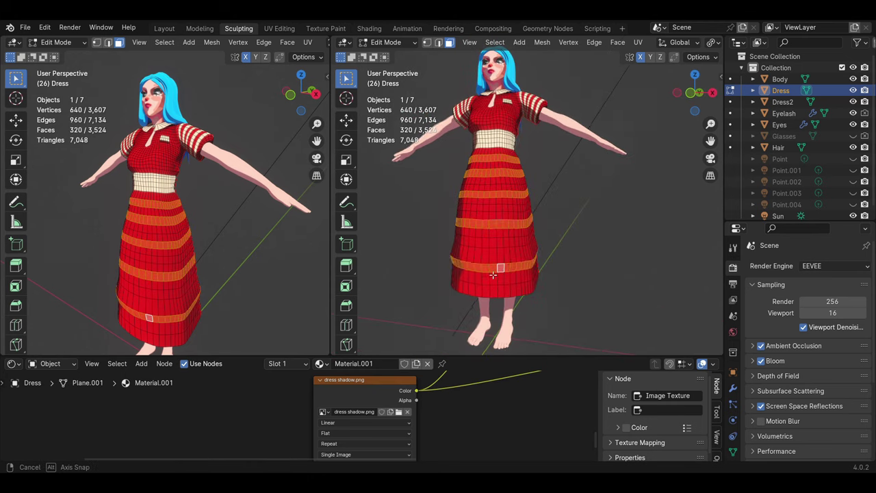
pyautogui.moveTo(494, 265); pyautogui.dragTo(491, 289, button='middle')
pyautogui.scroll(-3, 491, 289)
# Fill the selected skirt rings with cream on dress base.png.
pyautogui.click(386, 42)
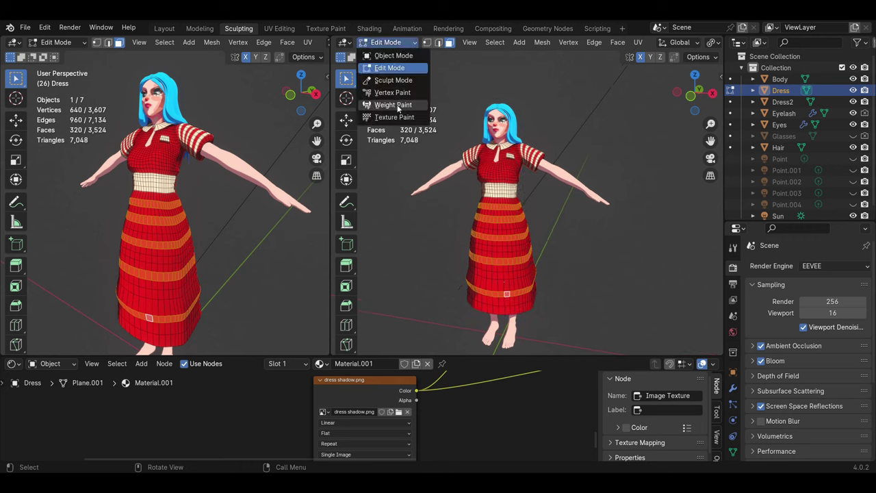
pyautogui.click(397, 115)
pyautogui.click(433, 57)
pyautogui.click(491, 110)
pyautogui.click(520, 260)
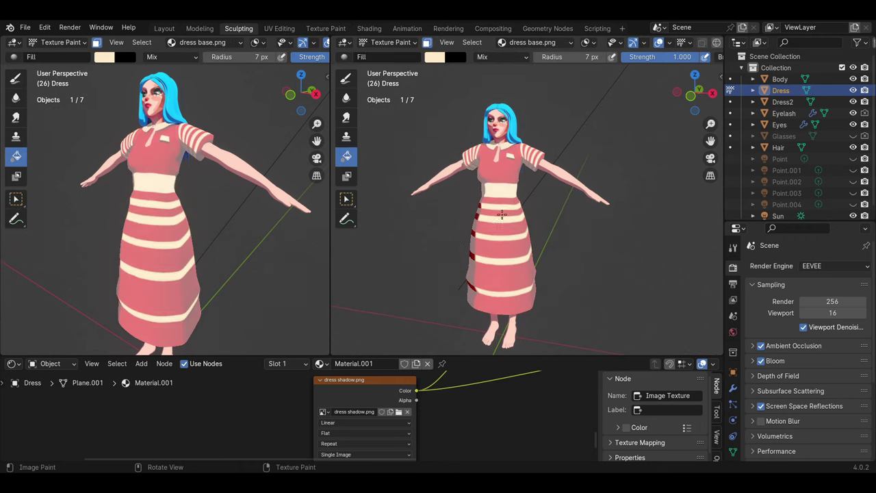
pyautogui.moveTo(520, 260)
pyautogui.mouseDown(button='middle')
pyautogui.moveTo(534, 241)
pyautogui.moveTo(493, 205)
pyautogui.mouseUp(button='middle')
pyautogui.click(426, 42)
# Set a brown brush on dress shadow.png, then return to Object Mode.
pyautogui.click(433, 57)
pyautogui.click(479, 116)
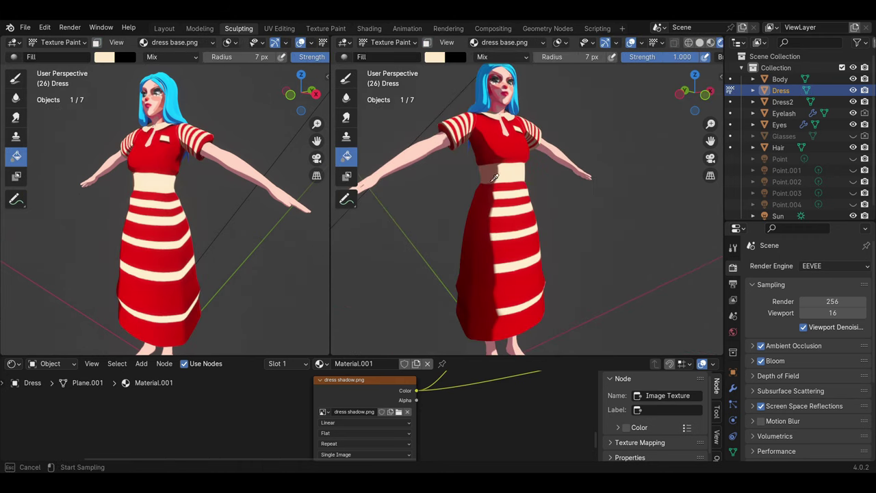
pyautogui.click(521, 43)
pyautogui.click(520, 68)
pyautogui.moveTo(520, 103)
pyautogui.mouseDown(button='middle')
pyautogui.moveTo(553, 226)
pyautogui.moveTo(520, 206)
pyautogui.mouseUp(button='middle')
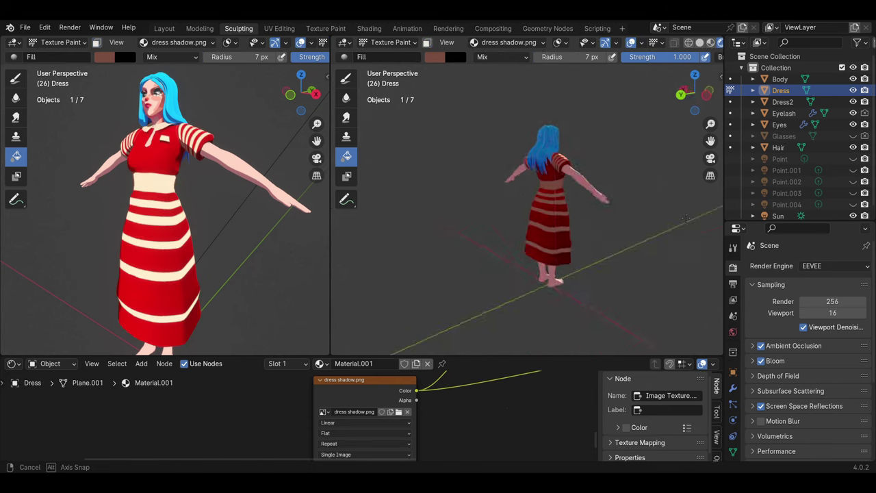
pyautogui.scroll(3, 520, 205)
pyautogui.click(391, 42)
pyautogui.click(396, 53)
pyautogui.scroll(-2, 521, 252)
pyautogui.moveTo(521, 252)
pyautogui.mouseDown(button='middle')
pyautogui.moveTo(541, 246)
pyautogui.moveTo(527, 225)
pyautogui.mouseUp(button='middle')
# Switch the Dress's paint image back to dress base.png and return to Object Mode.
pyautogui.press('Tab')
pyautogui.scroll(2, 537, 241)
pyautogui.click(386, 41)
pyautogui.click(396, 112)
pyautogui.click(508, 42)
pyautogui.click(489, 110)
pyautogui.scroll(-3, 520, 205)
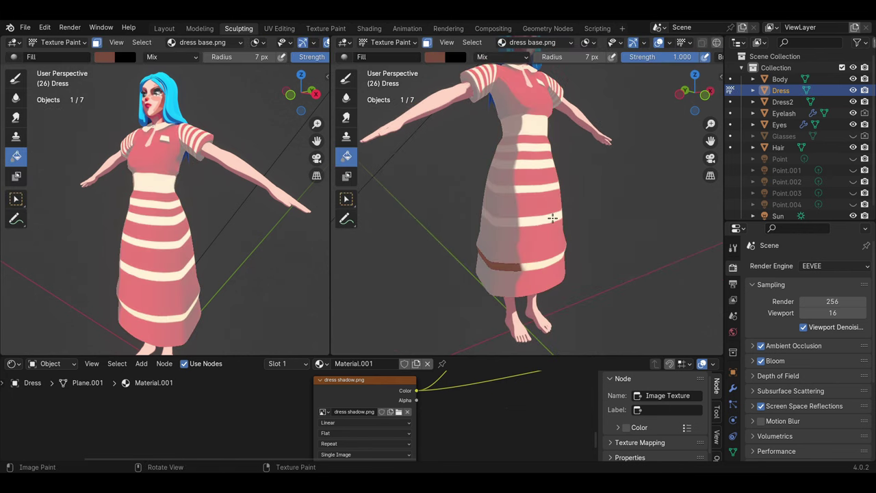
pyautogui.scroll(-3, 520, 206)
pyautogui.click(390, 42)
pyautogui.click(400, 56)
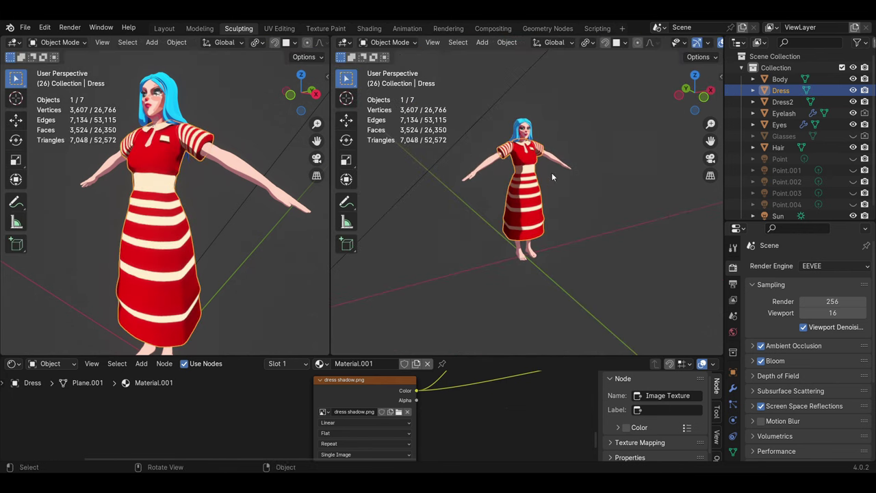
# Toggle Edit Mode to check the striped skirt, ending in Object Mode.
pyautogui.scroll(3, 552, 173)
pyautogui.press('Tab')
pyautogui.moveTo(562, 175)
pyautogui.mouseDown(button='middle')
pyautogui.moveTo(578, 194)
pyautogui.moveTo(565, 201)
pyautogui.mouseUp(button='middle')
pyautogui.press('Tab')
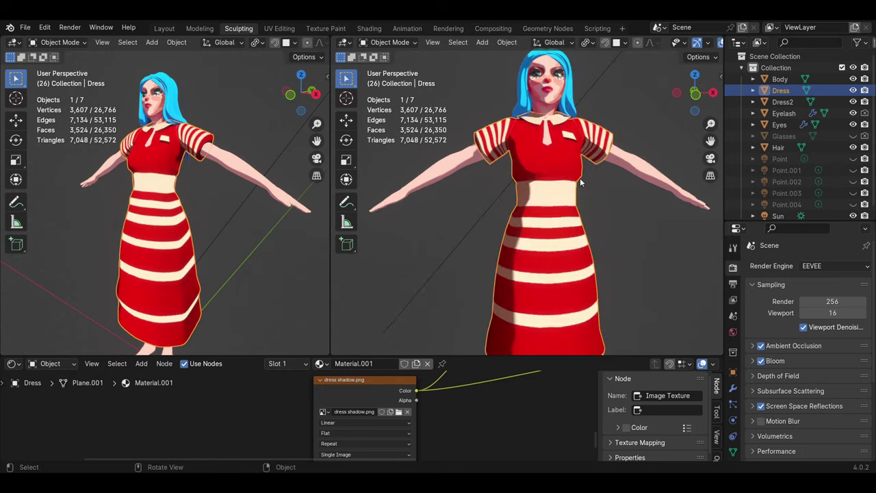
pyautogui.scroll(2, 565, 201)
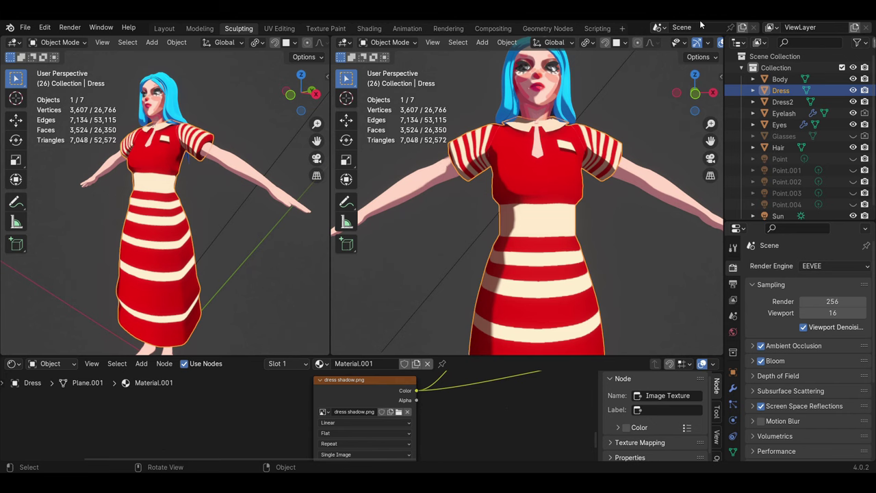
# Put the dress in Texture Paint mode and sample a dark red from its surface.
pyautogui.click(389, 43)
pyautogui.click(397, 115)
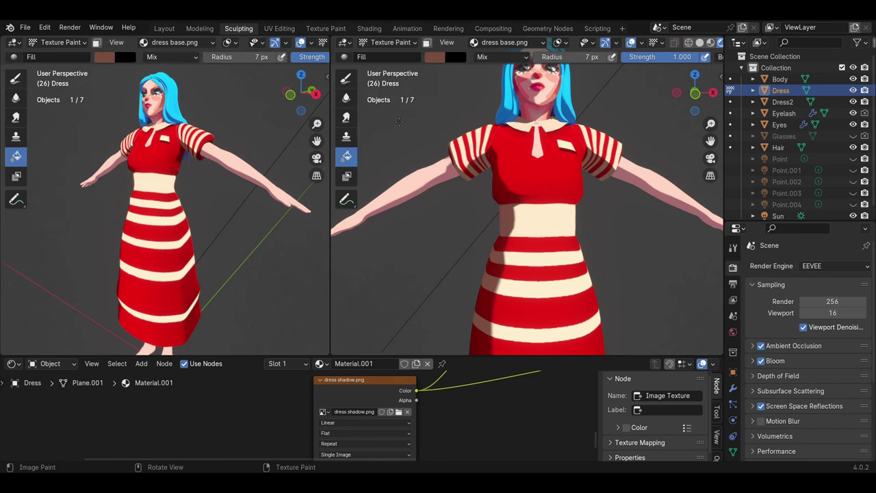
pyautogui.press('s')
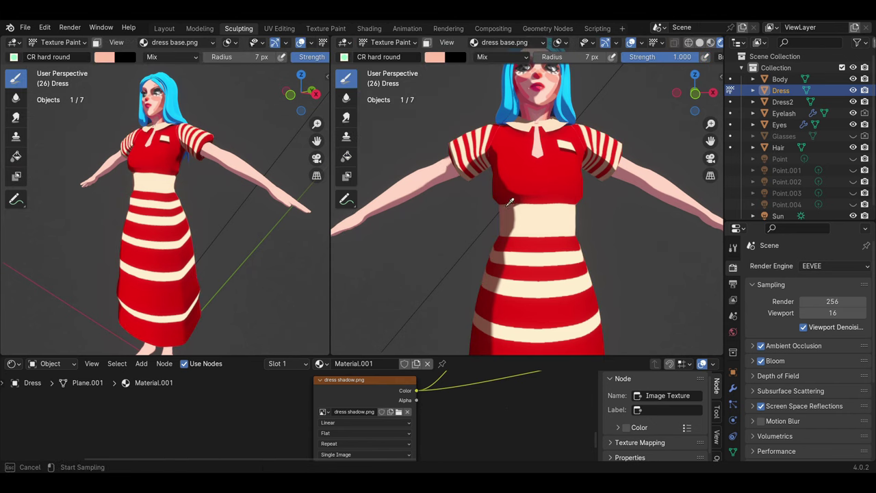
# Work around the waist, painting darker red shadows along the lower bodice above the cream band.
pyautogui.scroll(-5, 636, 57)
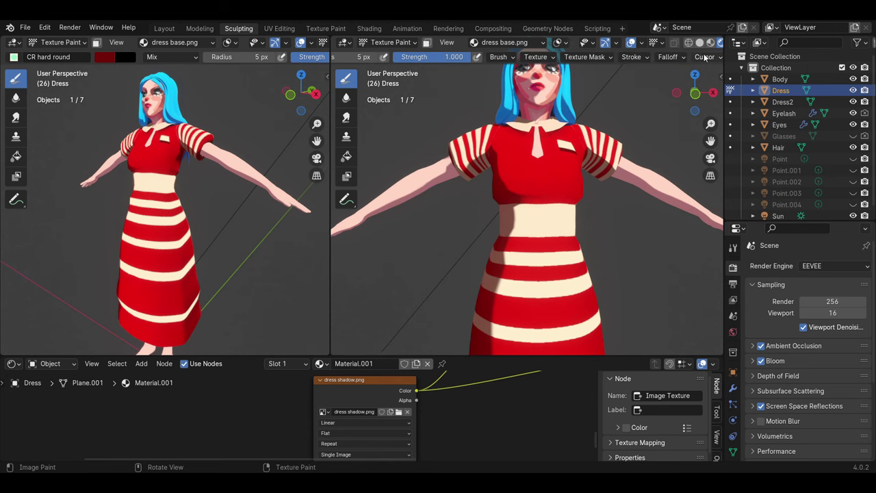
pyautogui.scroll(-5, 655, 59)
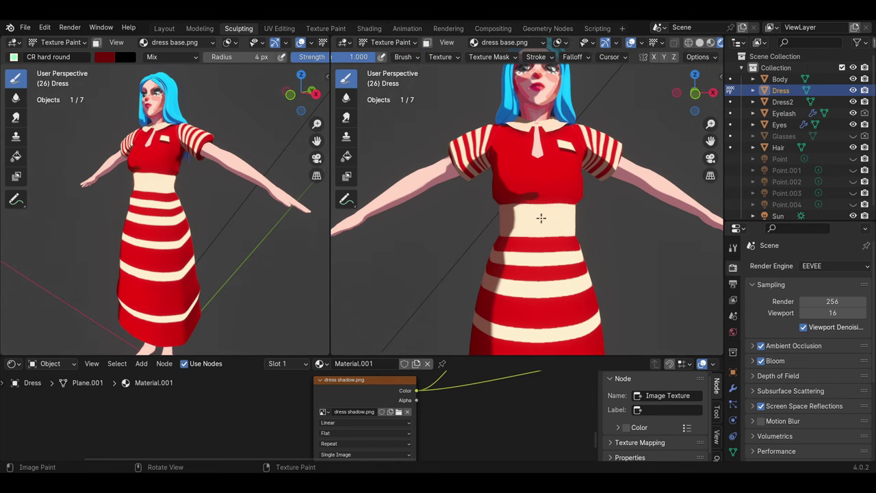
pyautogui.scroll(-3, 534, 200)
pyautogui.scroll(8, 527, 198)
pyautogui.moveTo(527, 198); pyautogui.dragTo(519, 195, button='middle')
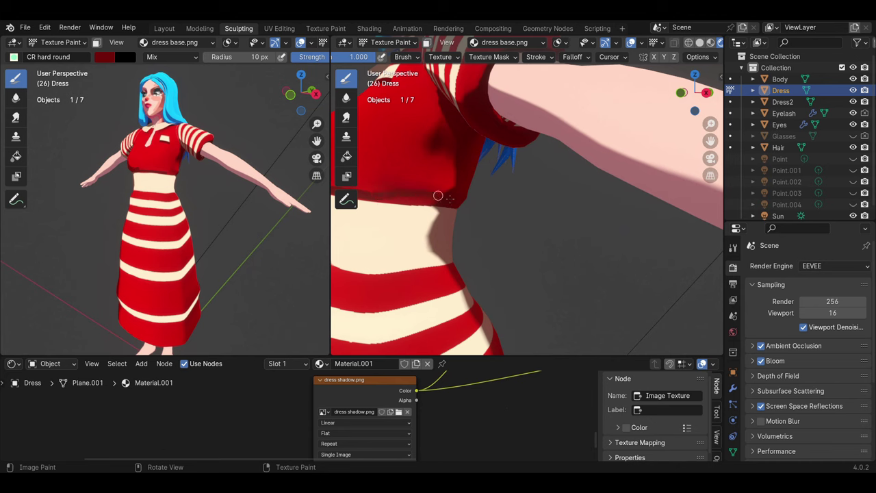
pyautogui.moveTo(435, 198); pyautogui.dragTo(473, 183, button='middle')
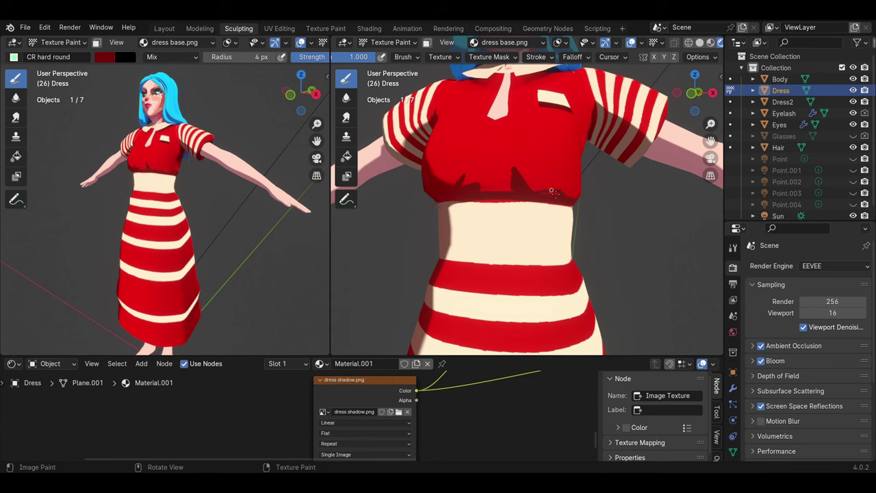
pyautogui.scroll(-4, 551, 192)
pyautogui.moveTo(551, 191); pyautogui.dragTo(564, 204, button='middle')
pyautogui.scroll(-4, 571, 210)
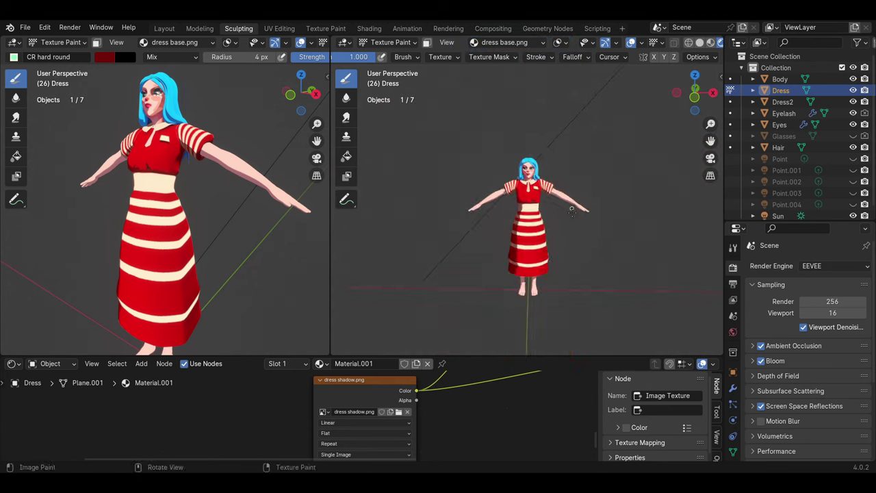
pyautogui.scroll(5, 571, 210)
pyautogui.scroll(2, 548, 228)
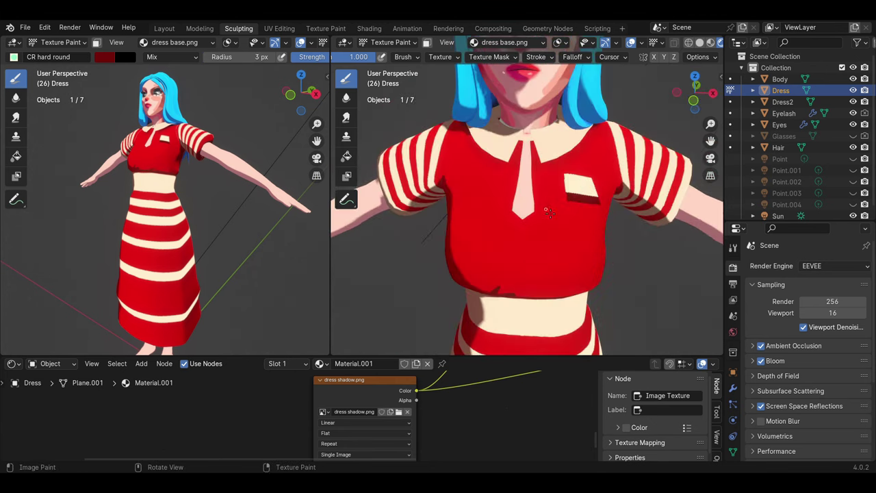
pyautogui.moveTo(548, 228); pyautogui.dragTo(437, 130, button='middle')
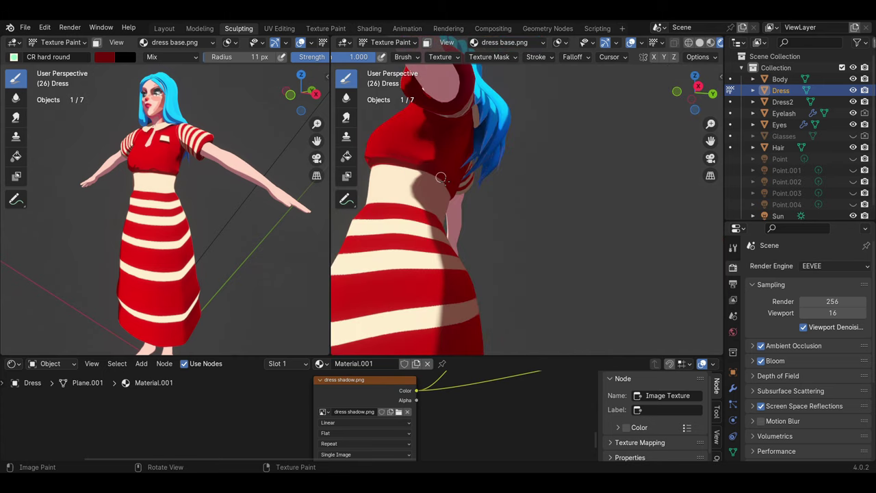
pyautogui.scroll(-3, 441, 178)
pyautogui.moveTo(441, 178); pyautogui.dragTo(493, 158, button='middle')
pyautogui.scroll(2, 493, 157)
pyautogui.scroll(2, 520, 150)
# In Edit Mode, shortest-path select the underarm faces with X mirror enabled.
pyautogui.press('Tab')
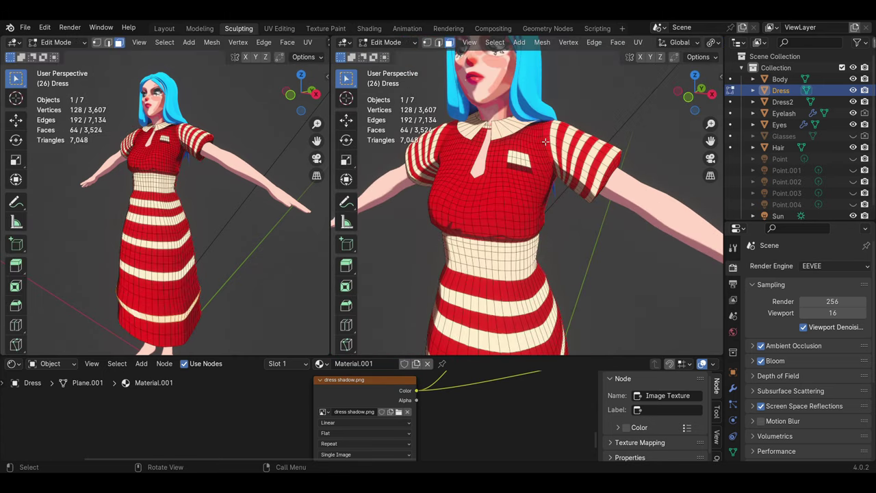
pyautogui.scroll(2, 546, 141)
pyautogui.click(545, 141)
pyautogui.moveTo(545, 141); pyautogui.dragTo(641, 59, button='middle')
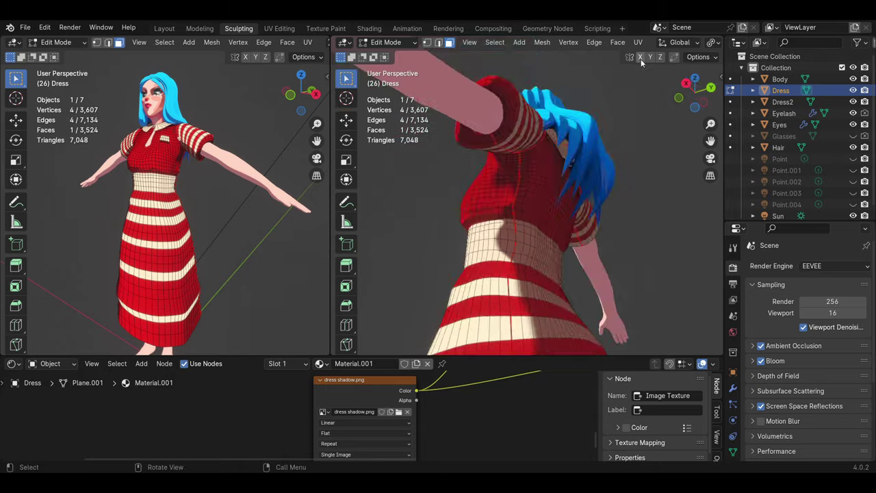
pyautogui.click(640, 59)
pyautogui.moveTo(615, 95)
pyautogui.mouseDown(button='middle')
pyautogui.moveTo(528, 146)
pyautogui.moveTo(614, 142)
pyautogui.mouseUp(button='middle')
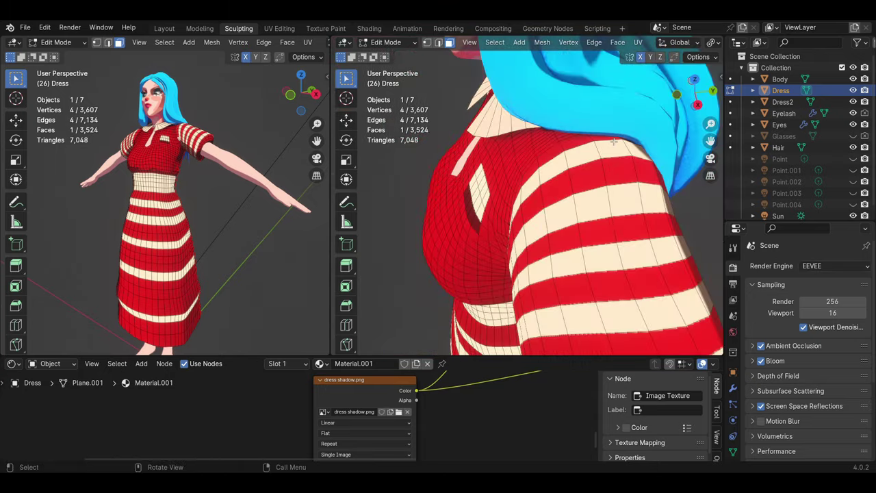
pyautogui.scroll(3, 614, 142)
pyautogui.keyDown('ctrl'); pyautogui.click(525, 125); pyautogui.keyUp('ctrl')
pyautogui.moveTo(524, 126)
pyautogui.mouseDown(button='middle')
pyautogui.moveTo(603, 135)
pyautogui.moveTo(520, 109)
pyautogui.mouseUp(button='middle')
pyautogui.scroll(-3, 603, 135)
# Back in Texture Paint, fill the underarm faces solid red with Paint Mask on.
pyautogui.click(387, 42)
pyautogui.click(404, 114)
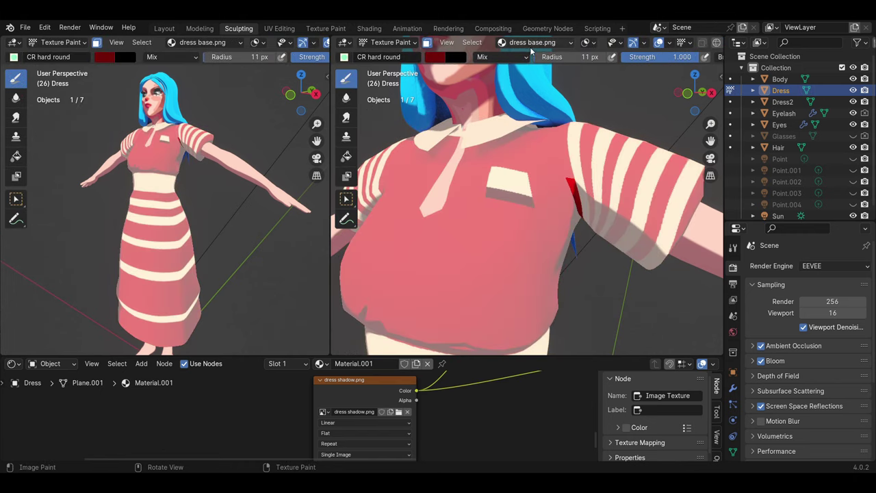
pyautogui.click(346, 156)
pyautogui.click(576, 210)
pyautogui.click(426, 43)
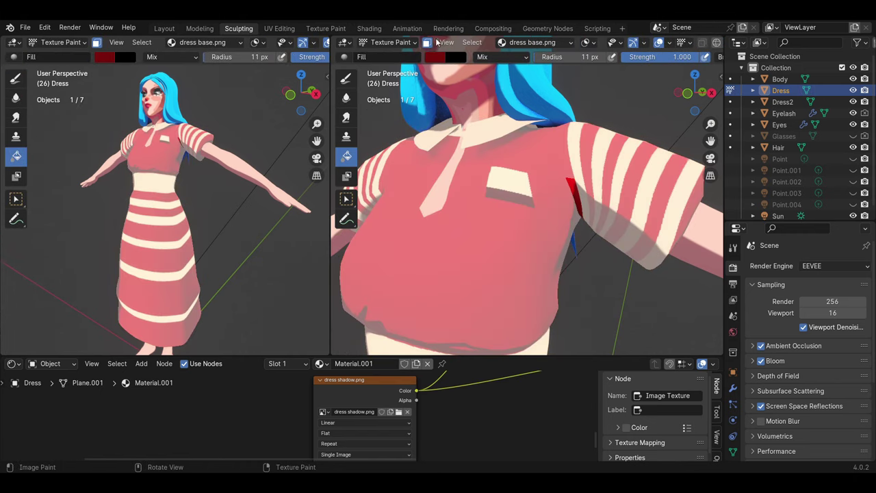
# Return to Texture Paint with the Draw brush and the paint mask disabled.
pyautogui.click(386, 42)
pyautogui.click(394, 53)
pyautogui.press('Tab')
pyautogui.click(386, 42)
pyautogui.click(404, 113)
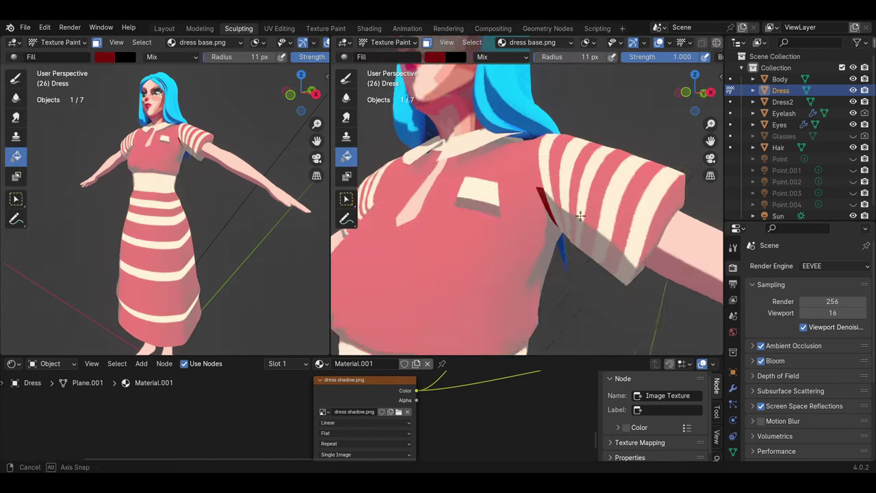
pyautogui.moveTo(516, 210); pyautogui.dragTo(569, 216, button='middle')
pyautogui.click(346, 77)
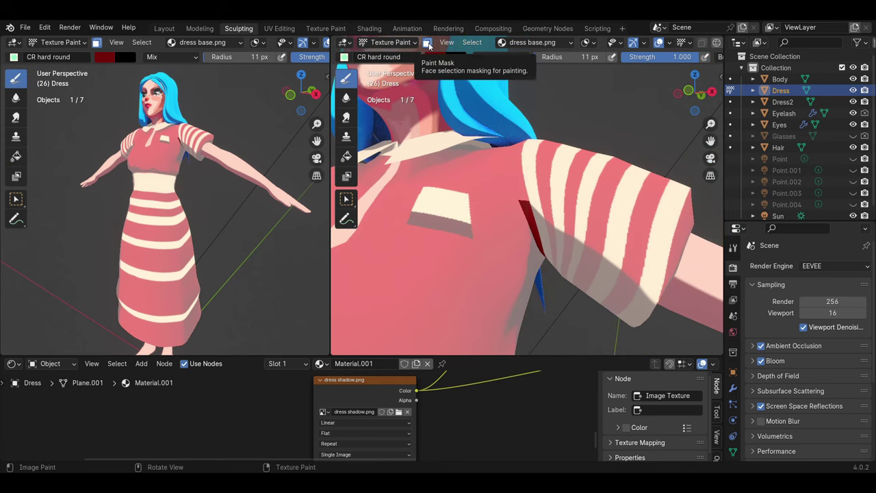
pyautogui.click(426, 43)
# Inspect the chest and collar to check the bodice shadow beneath the chest.
pyautogui.moveTo(543, 241)
pyautogui.mouseDown(button='middle')
pyautogui.moveTo(520, 205)
pyautogui.moveTo(516, 177)
pyautogui.moveTo(533, 199)
pyautogui.moveTo(397, 208)
pyautogui.moveTo(490, 231)
pyautogui.moveTo(515, 209)
pyautogui.moveTo(590, 229)
pyautogui.mouseUp(button='middle')
pyautogui.scroll(-5, 490, 231)
pyautogui.scroll(2, 490, 231)
pyautogui.scroll(-4, 506, 246)
pyautogui.scroll(4, 506, 246)
pyautogui.scroll(-4, 524, 236)
pyautogui.scroll(4, 590, 228)
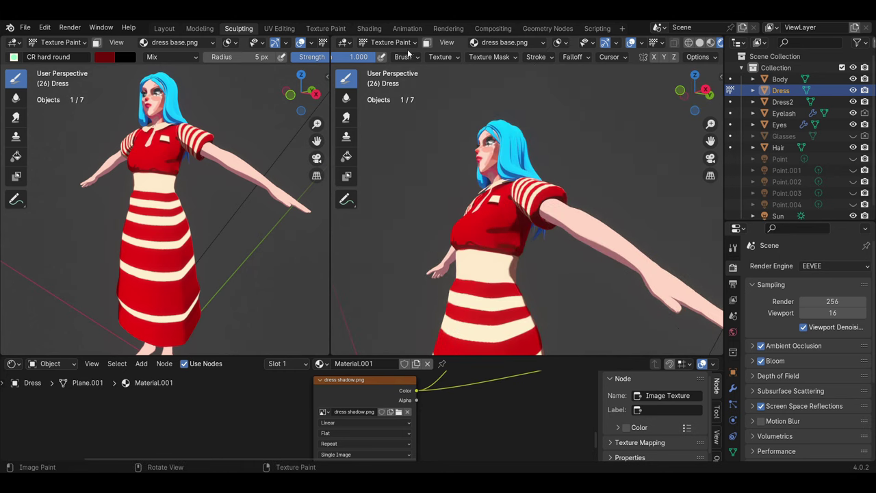
# Re-enter Texture Paint on the dress with dress base.png as the paint image.
pyautogui.moveTo(788, 222); pyautogui.dragTo(788, 290)
pyautogui.moveTo(527, 225); pyautogui.dragTo(560, 235, button='middle')
pyautogui.scroll(-3, 559, 236)
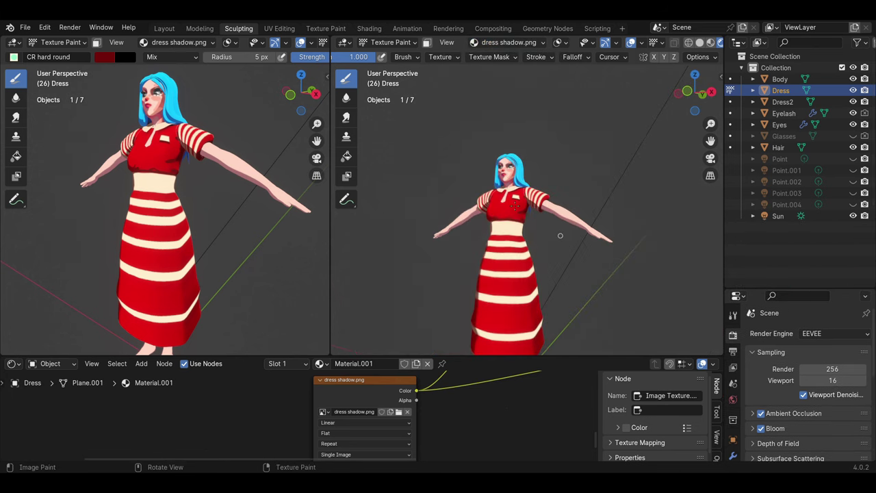
pyautogui.scroll(5, 560, 235)
pyautogui.click(385, 42)
pyautogui.click(388, 68)
pyautogui.click(385, 42)
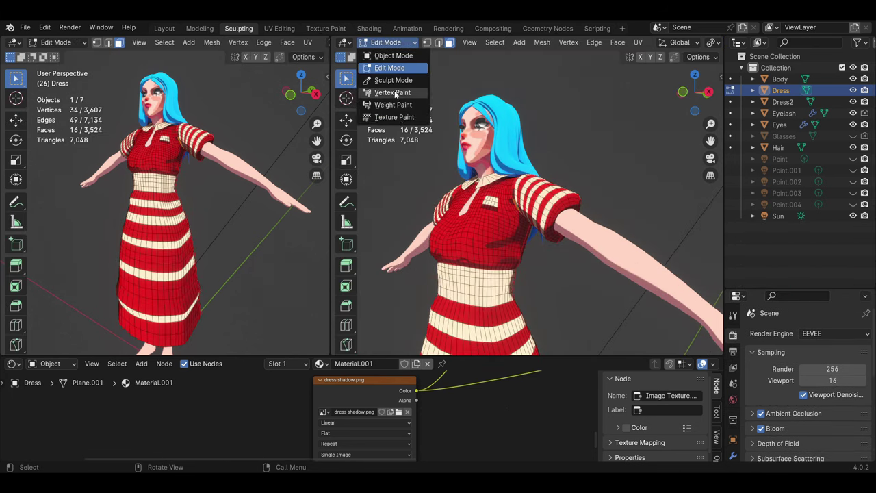
pyautogui.click(393, 117)
pyautogui.click(434, 57)
pyautogui.click(504, 42)
pyautogui.click(493, 114)
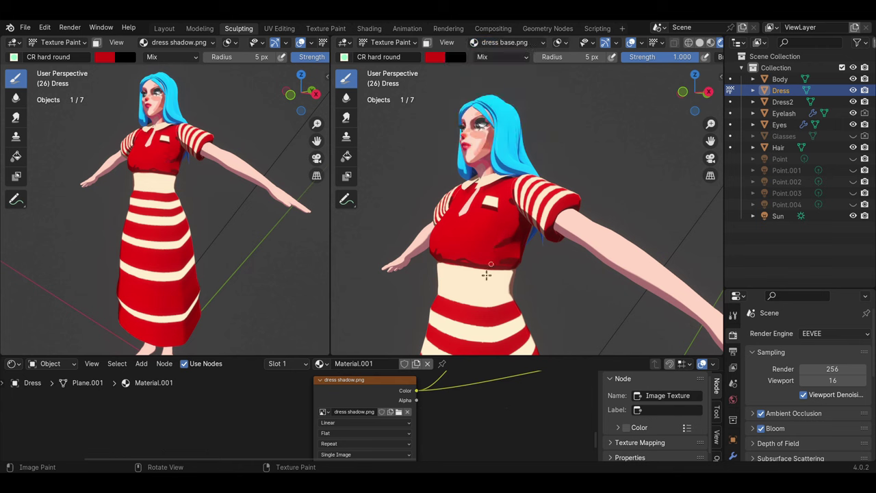
# Pick a darker red and paint shadow lines beneath the skirt's cream stripes.
pyautogui.moveTo(539, 177); pyautogui.dragTo(444, 216, button='middle')
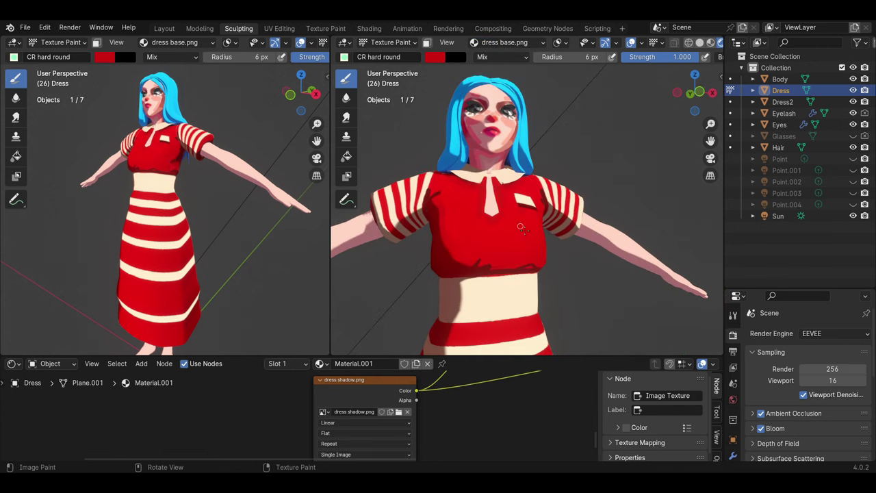
pyautogui.scroll(-5, 520, 227)
pyautogui.moveTo(532, 220); pyautogui.dragTo(527, 217, button='middle')
pyautogui.scroll(3, 527, 217)
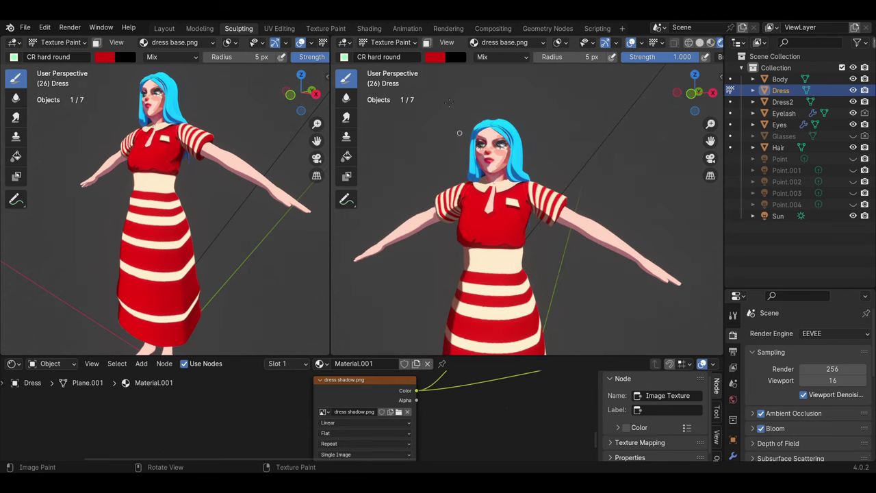
pyautogui.click(434, 57)
pyautogui.moveTo(506, 219); pyautogui.dragTo(479, 219)
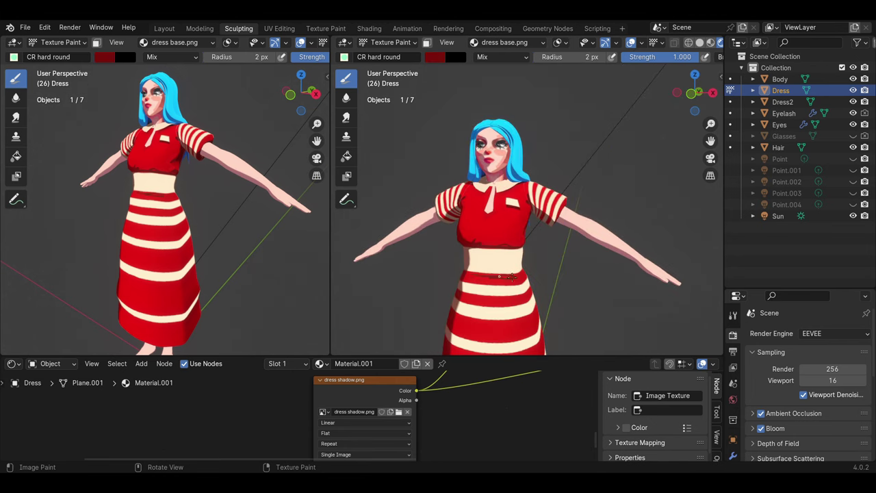
pyautogui.moveTo(530, 256); pyautogui.dragTo(547, 233, button='middle')
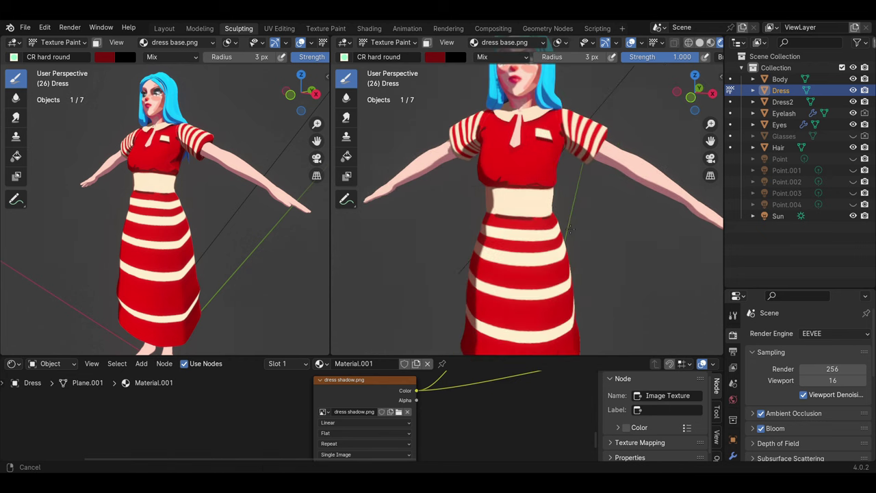
pyautogui.scroll(3, 554, 220)
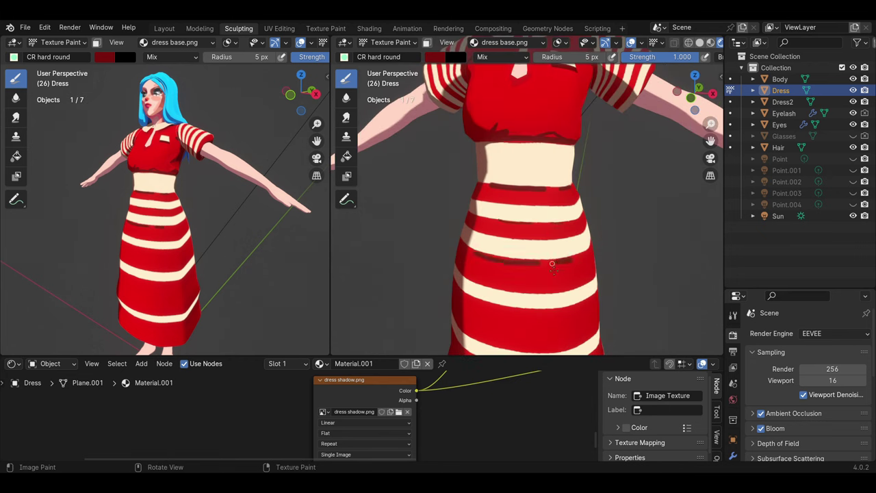
pyautogui.scroll(-5, 552, 267)
pyautogui.moveTo(552, 265); pyautogui.dragTo(545, 221, button='middle')
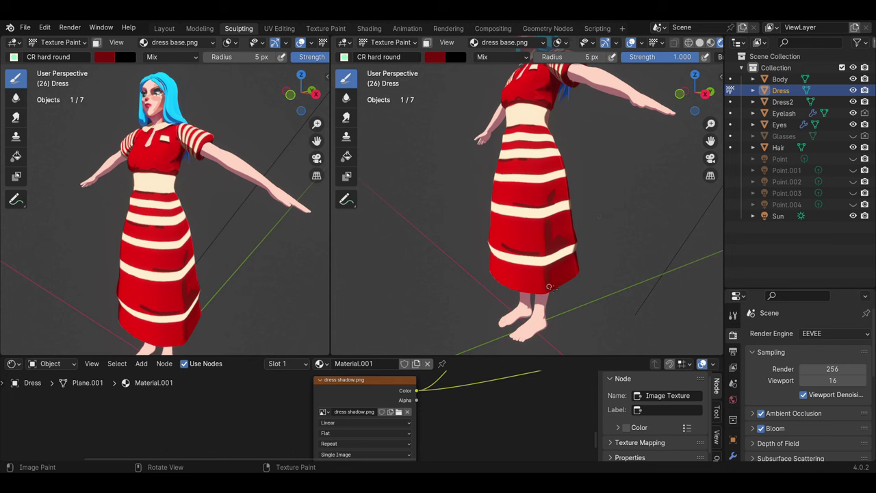
pyautogui.moveTo(549, 282); pyautogui.dragTo(553, 197, button='middle')
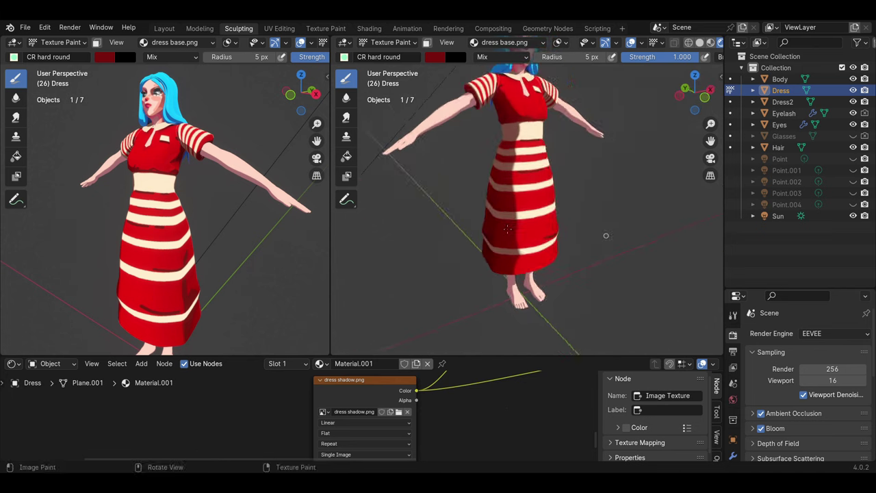
pyautogui.scroll(2, 553, 197)
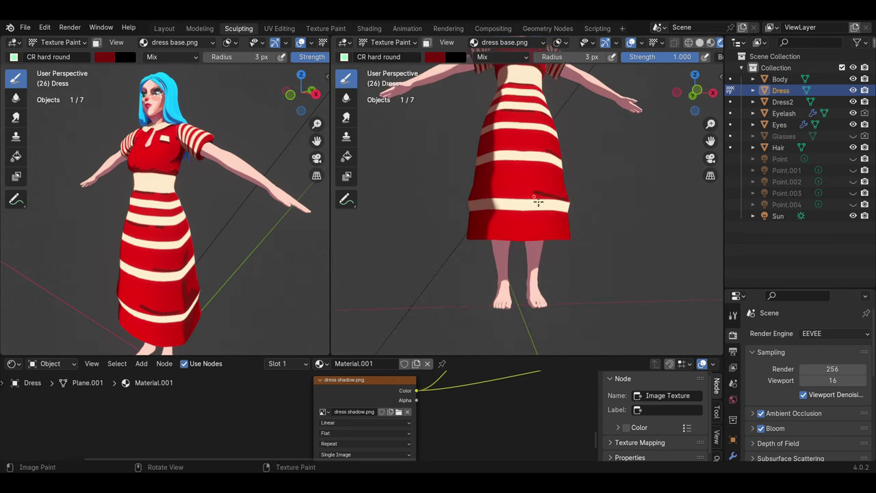
# Switch the brush to a brownish red, then return the dress to Object Mode.
pyautogui.rightClick(556, 201)
pyautogui.click(470, 118)
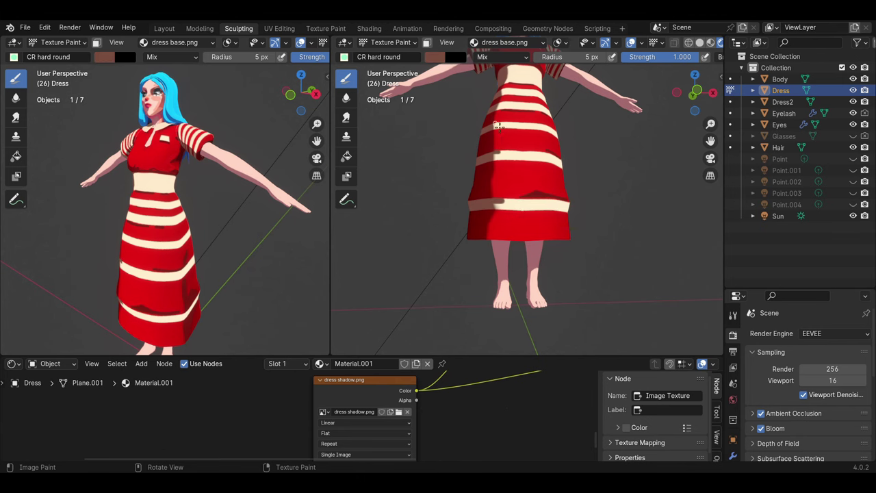
pyautogui.scroll(-3, 498, 127)
pyautogui.click(390, 41)
pyautogui.click(393, 55)
# Rotate the Sun light about the global Z axis and undo a stray selection.
pyautogui.moveTo(205, 233); pyautogui.dragTo(218, 252, button='middle')
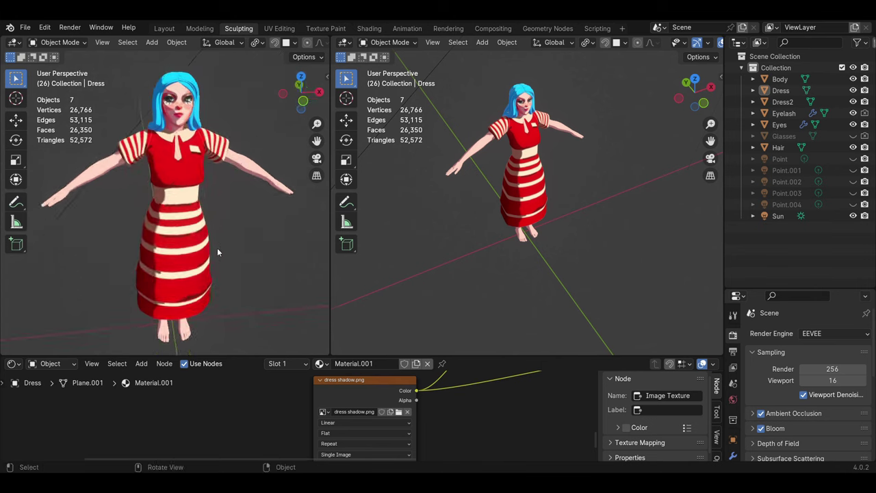
pyautogui.scroll(-5, 513, 221)
pyautogui.click(538, 145)
pyautogui.press('r')
pyautogui.press('z')
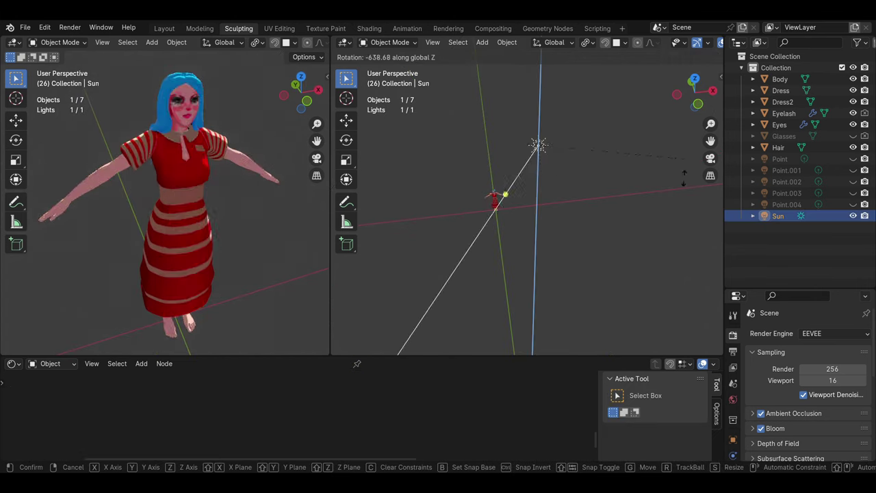
pyautogui.click(518, 207)
pyautogui.click(494, 199)
pyautogui.hotkey('ctrl', 'z')
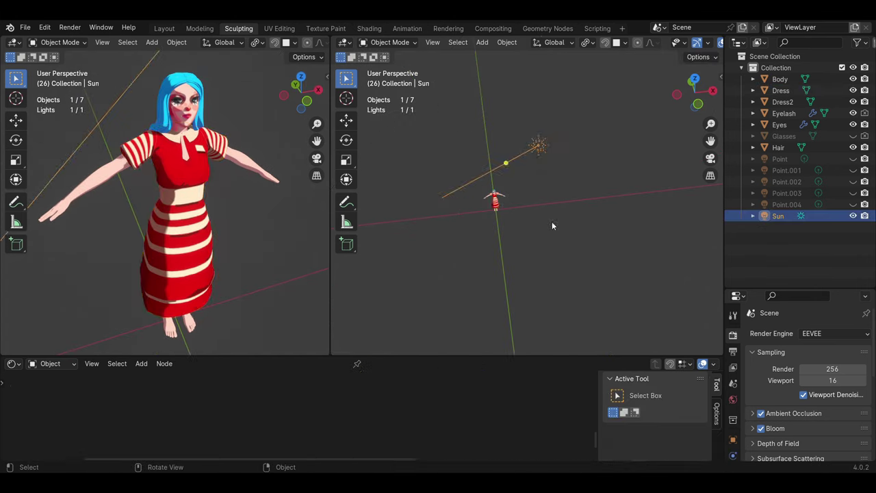
# Try further Sun rotations about Z, cancelling them, and orbit the left view to check lighting.
pyautogui.press('r')
pyautogui.press('z')
pyautogui.press('Escape')
pyautogui.moveTo(220, 217); pyautogui.dragTo(475, 200, button='middle')
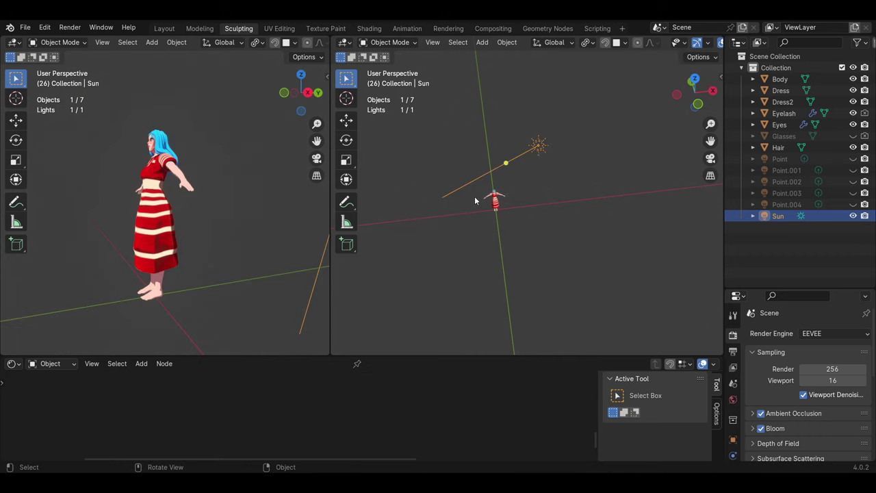
pyautogui.press('r')
pyautogui.press('z')
pyautogui.press('Escape')
pyautogui.moveTo(315, 260); pyautogui.dragTo(239, 265, button='middle')
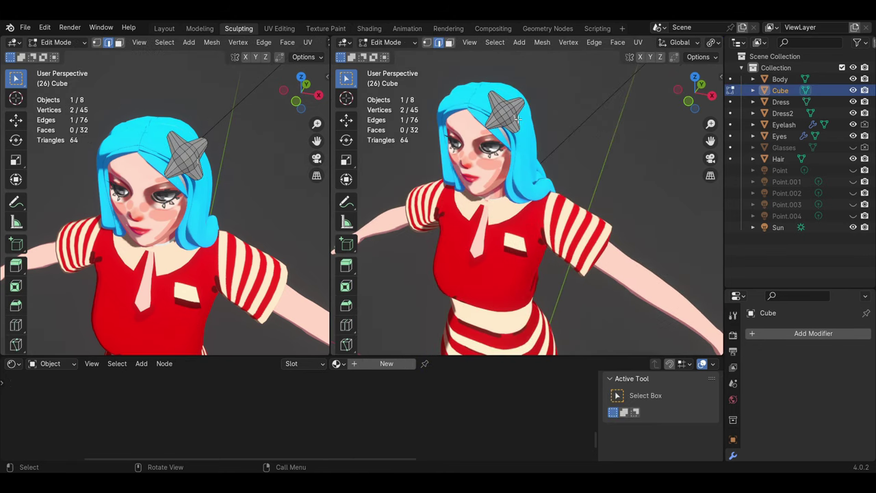
# Unwrap the whole star mesh in a UV Editor and show UV stretching.
pyautogui.click(13, 43)
pyautogui.click(41, 98)
pyautogui.press('a')
pyautogui.press('u')
pyautogui.press('Return')
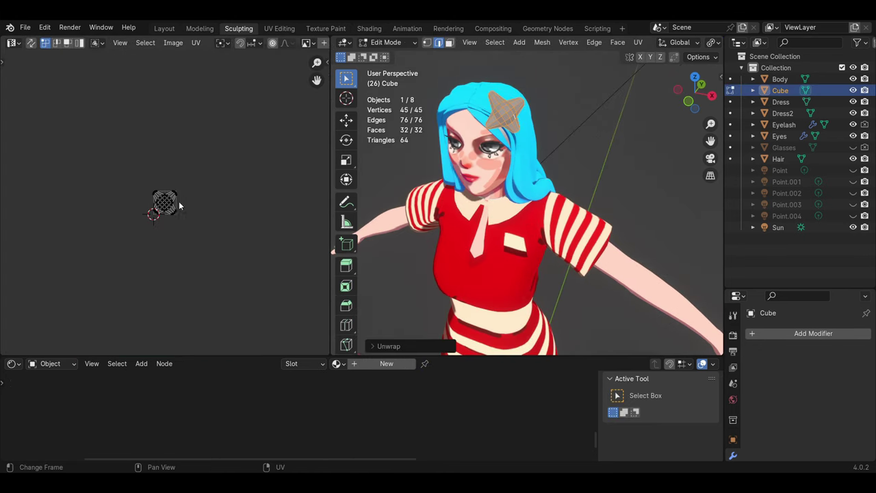
pyautogui.click(278, 42)
pyautogui.click(195, 168)
pyautogui.click(13, 42)
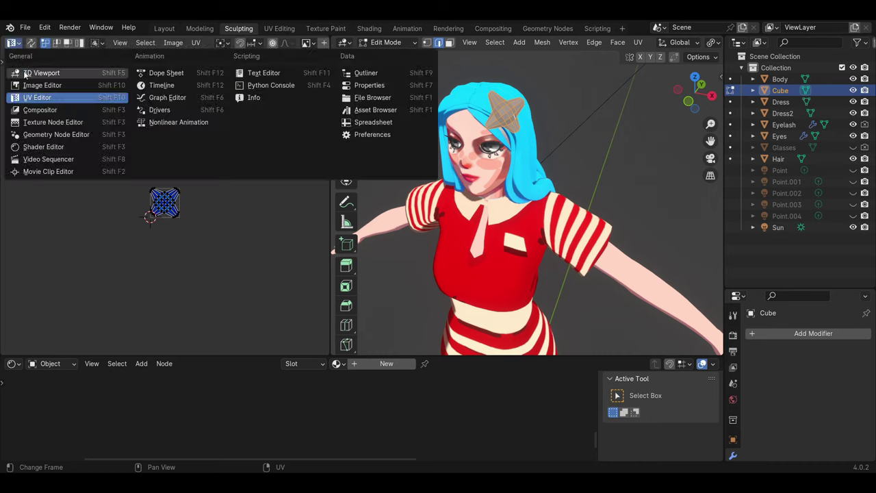
pyautogui.click(25, 72)
# Give the star a single-user Material.002 copied from the toon material, with a new blank image.
pyautogui.press('Tab')
pyautogui.click(336, 363)
pyautogui.click(356, 231)
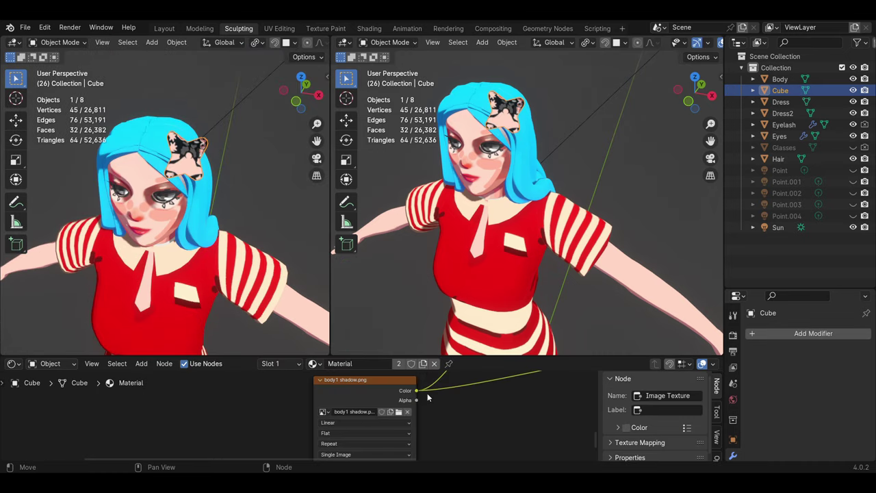
pyautogui.click(416, 363)
pyautogui.scroll(1, 400, 397)
pyautogui.scroll(1, 392, 418)
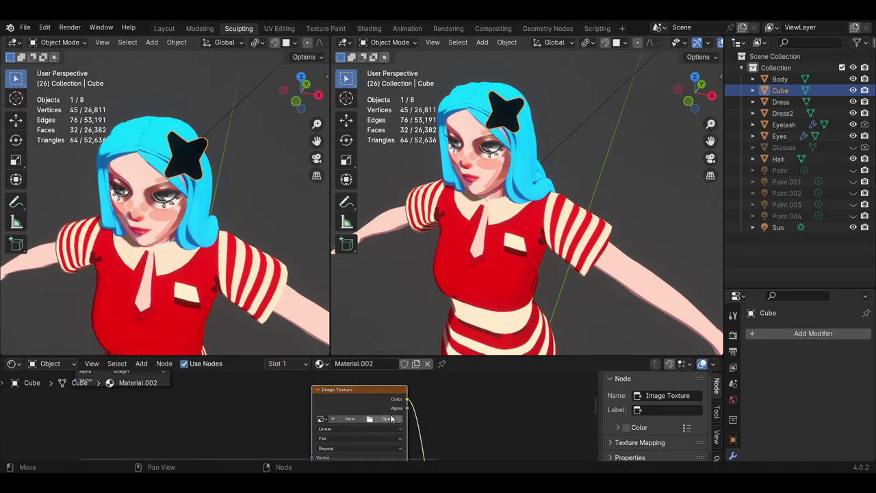
pyautogui.click(352, 418)
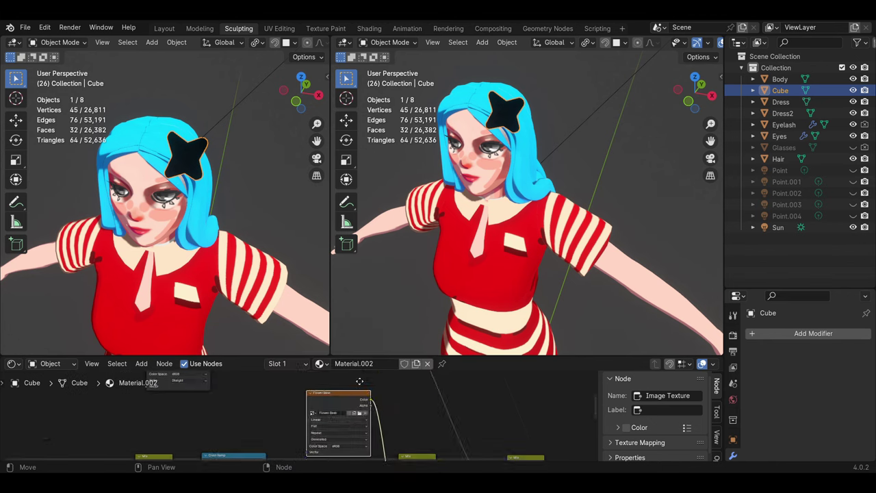
# Create a second new image named Flower Shadow.
pyautogui.click(322, 410)
pyautogui.doubleClick(347, 358)
pyautogui.write('Flower Shadow')
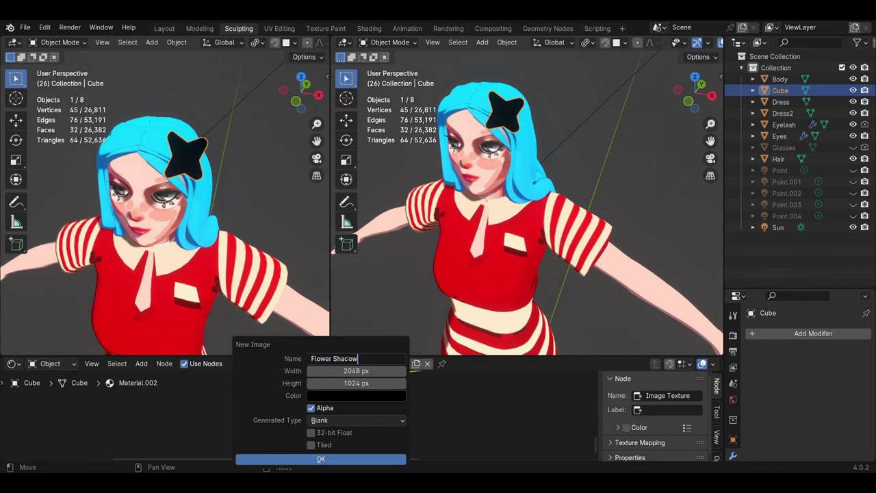
pyautogui.click(338, 462)
pyautogui.scroll(-3, 338, 437)
# Select the star's centre faces in Edit Mode, then enter Texture Paint.
pyautogui.click(387, 42)
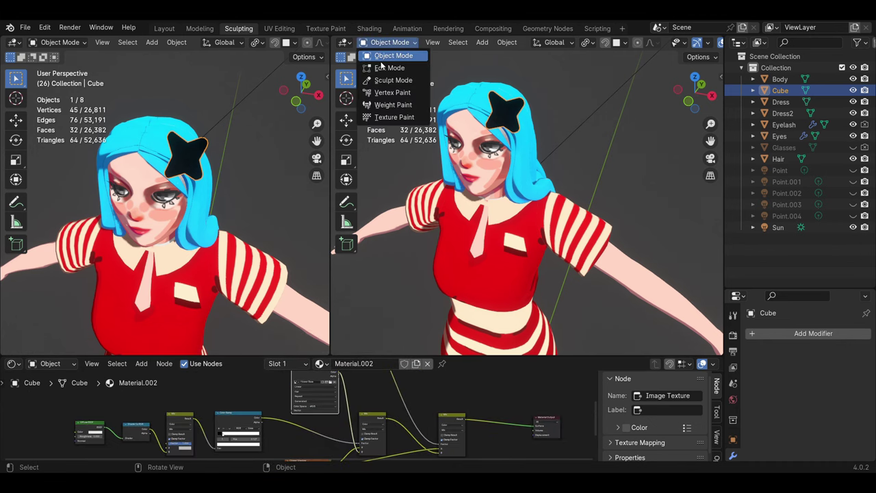
pyautogui.click(390, 78)
pyautogui.scroll(3, 478, 118)
pyautogui.scroll(-1, 478, 117)
pyautogui.click(465, 110)
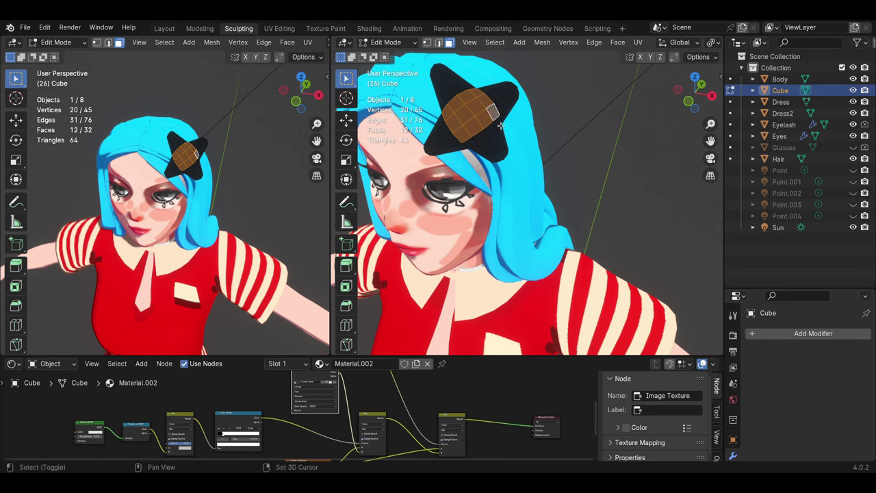
pyautogui.scroll(-3, 478, 143)
pyautogui.click(386, 41)
pyautogui.click(394, 120)
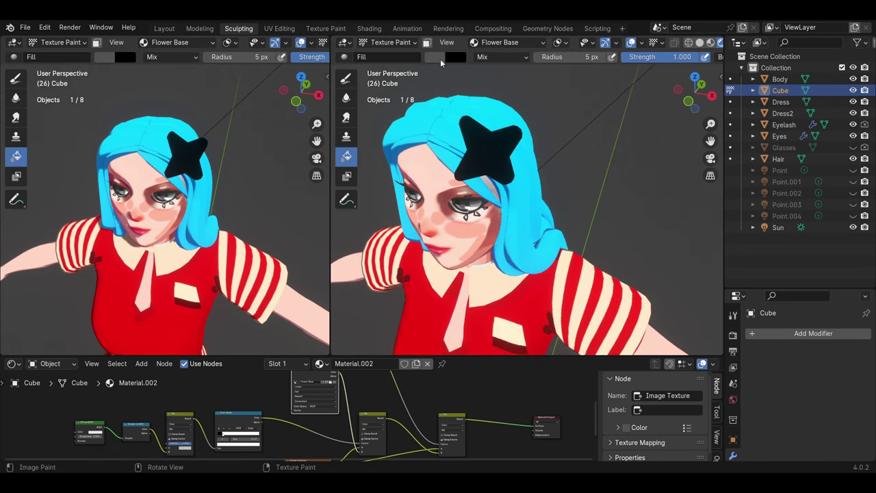
# Fill the star's centre orange on Flower Base with the face-selection mask on.
pyautogui.click(440, 59)
pyautogui.scroll(13, 483, 128)
pyautogui.click(467, 149)
pyautogui.click(435, 56)
pyautogui.click(426, 42)
pyautogui.click(496, 137)
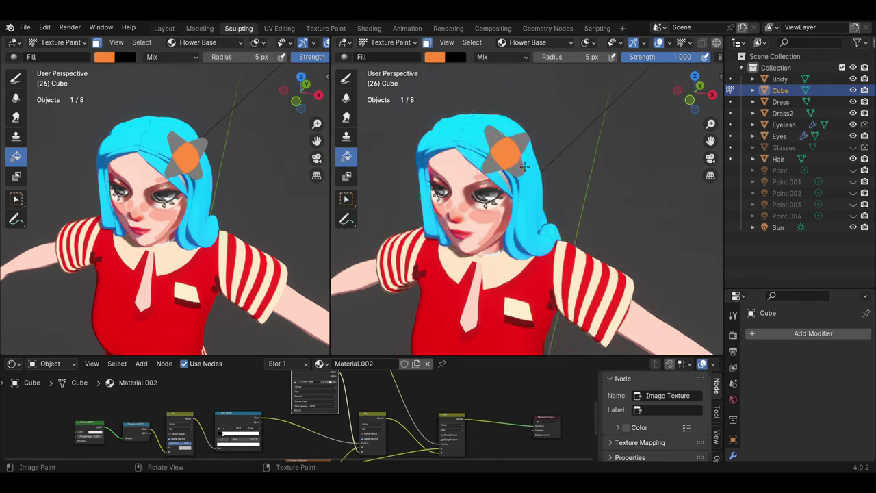
# Fill the star's petals white using the face-selection mask.
pyautogui.click(390, 41)
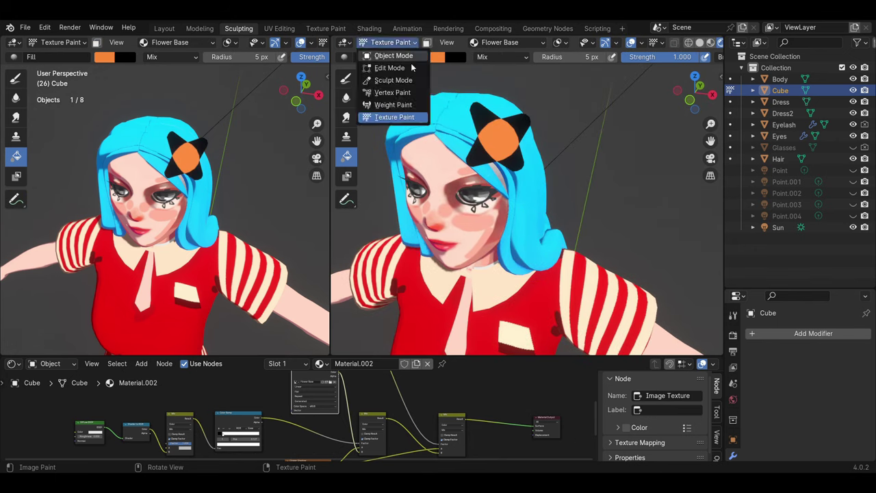
pyautogui.click(393, 69)
pyautogui.click(390, 42)
pyautogui.click(411, 115)
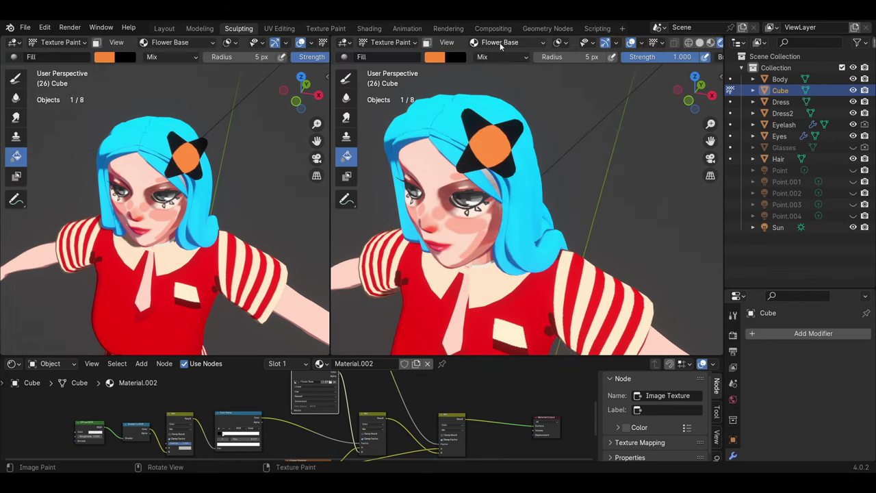
pyautogui.click(434, 57)
pyautogui.click(482, 122)
pyautogui.click(425, 41)
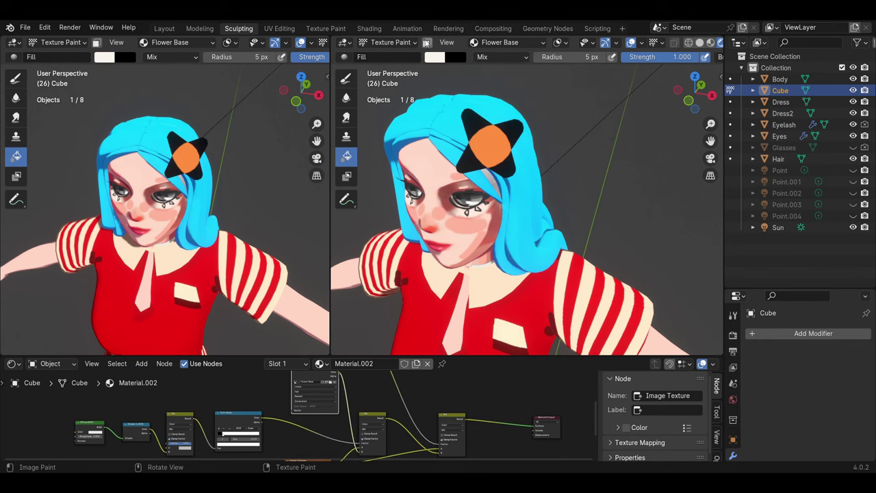
pyautogui.click(489, 142)
# Switch the paint slot to Flower Shadow and fill the star with the shadow colour.
pyautogui.click(527, 42)
pyautogui.click(525, 99)
pyautogui.click(434, 57)
pyautogui.scroll(-10, 484, 116)
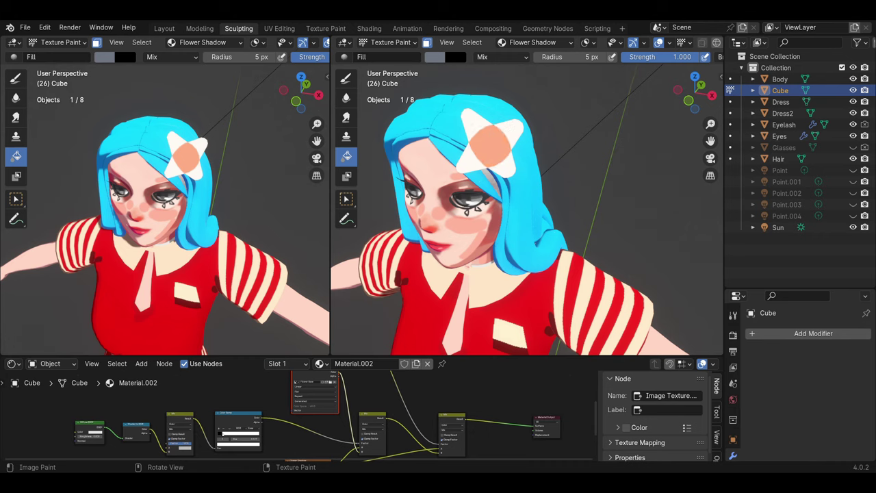
pyautogui.click(509, 135)
# Reselect the star's centre faces and paint them a darker orange on Flower Shadow.
pyautogui.click(414, 41)
pyautogui.click(383, 67)
pyautogui.click(494, 42)
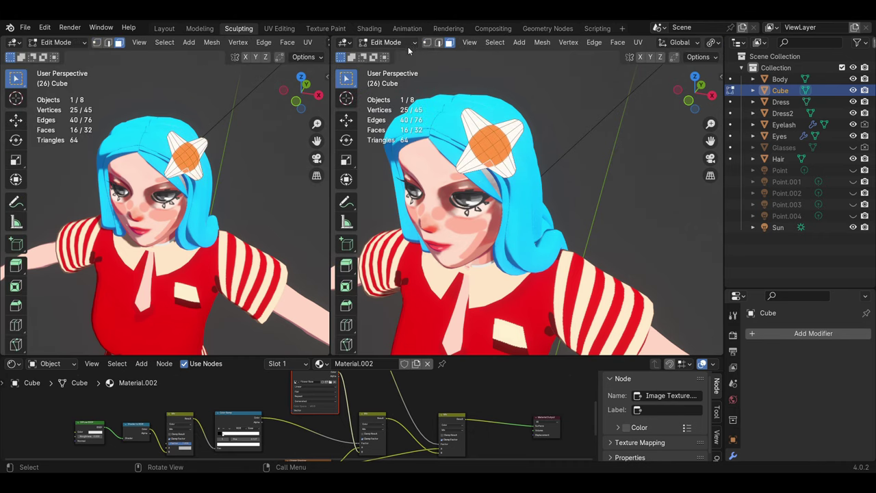
pyautogui.click(386, 41)
pyautogui.click(393, 117)
pyautogui.click(444, 57)
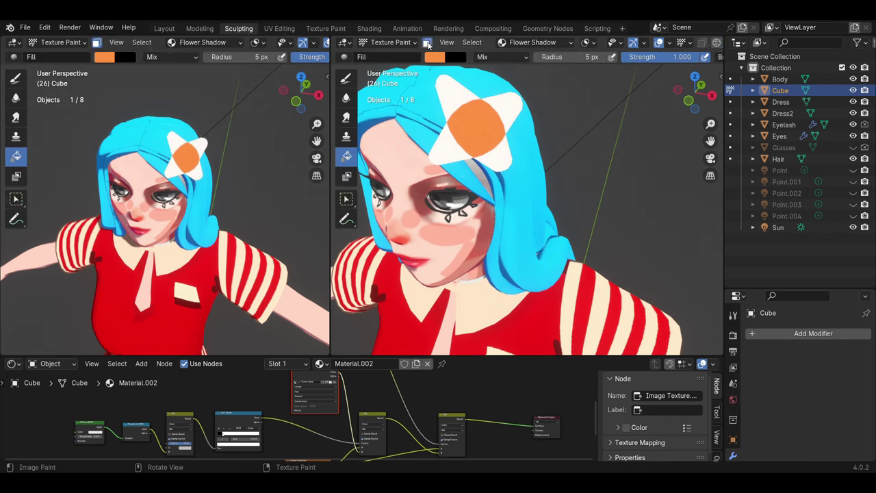
pyautogui.click(390, 42)
pyautogui.click(389, 68)
pyautogui.click(389, 42)
pyautogui.click(394, 117)
pyautogui.click(435, 57)
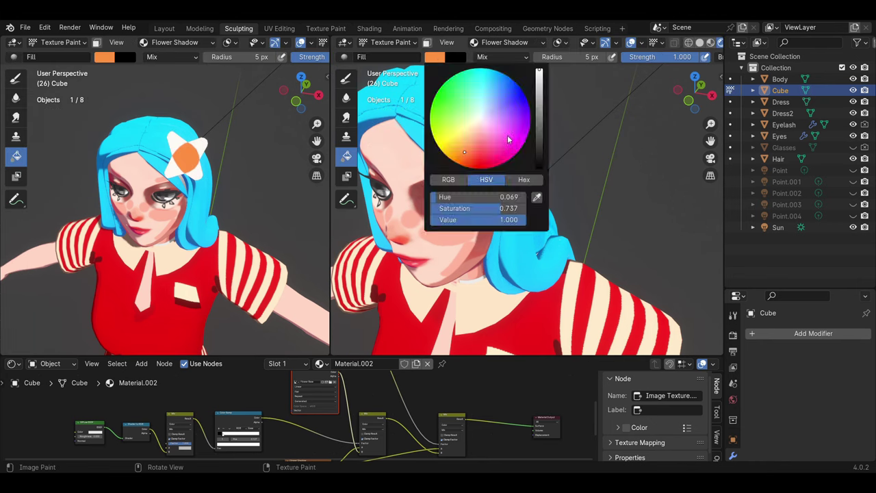
pyautogui.scroll(-5, 469, 156)
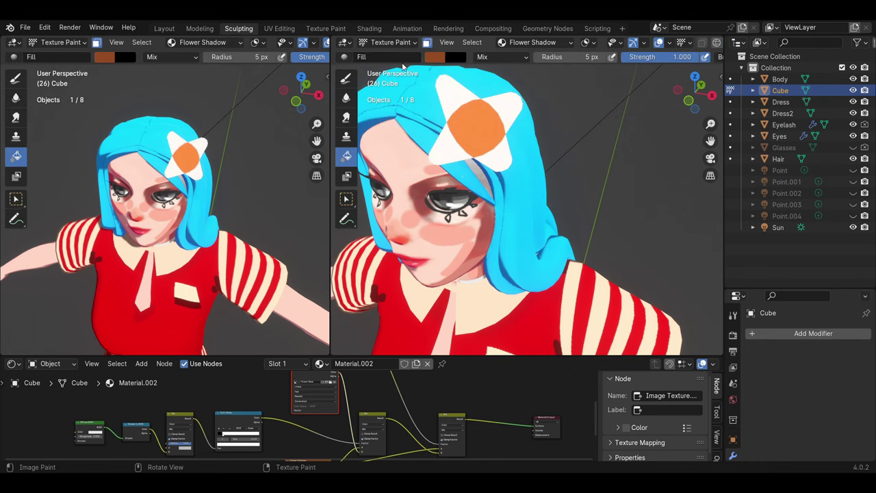
# Return the ornament to Object Mode.
pyautogui.click(390, 42)
pyautogui.click(389, 57)
pyautogui.scroll(-5, 481, 169)
pyautogui.scroll(-3, 561, 195)
# Reposition the Sun light constrained to the Z axis.
pyautogui.click(512, 223)
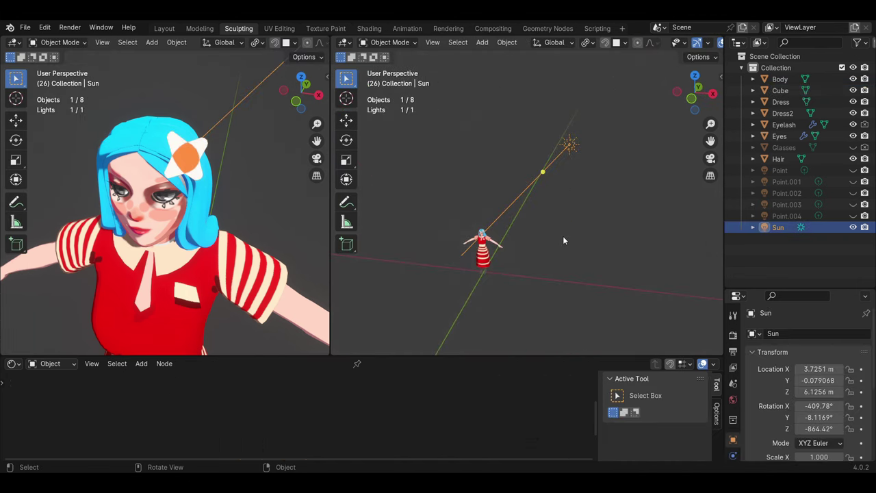
pyautogui.press('g')
pyautogui.press('z')
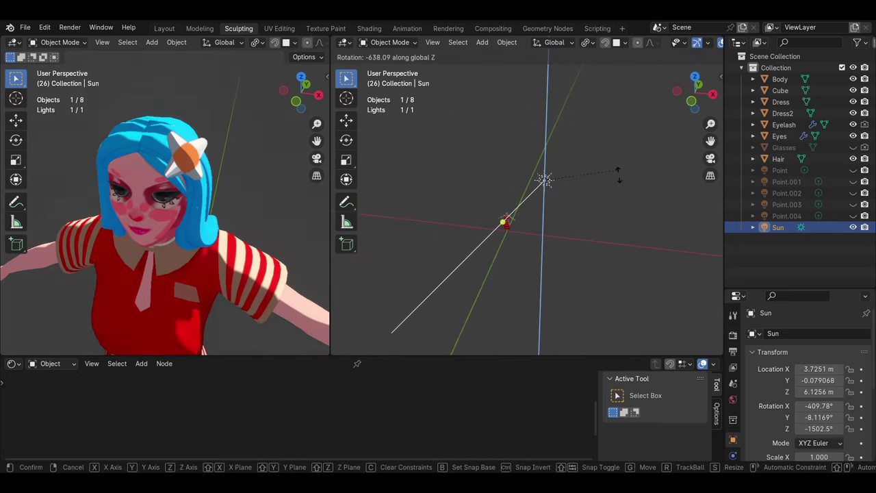
pyautogui.click(649, 148)
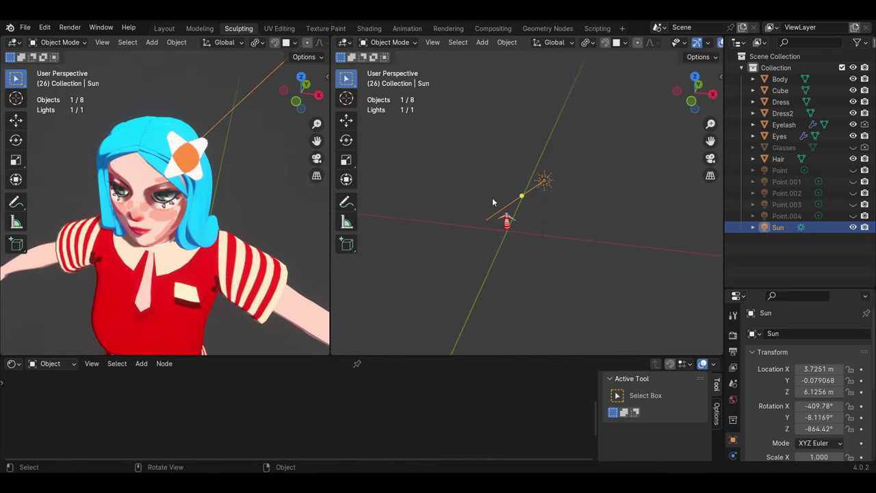
# Duplicate the flower hair ornament and move the copy beside the first flower.
pyautogui.moveTo(539, 197); pyautogui.dragTo(450, 189, button='middle')
pyautogui.click(501, 264)
pyautogui.scroll(-3, 498, 226)
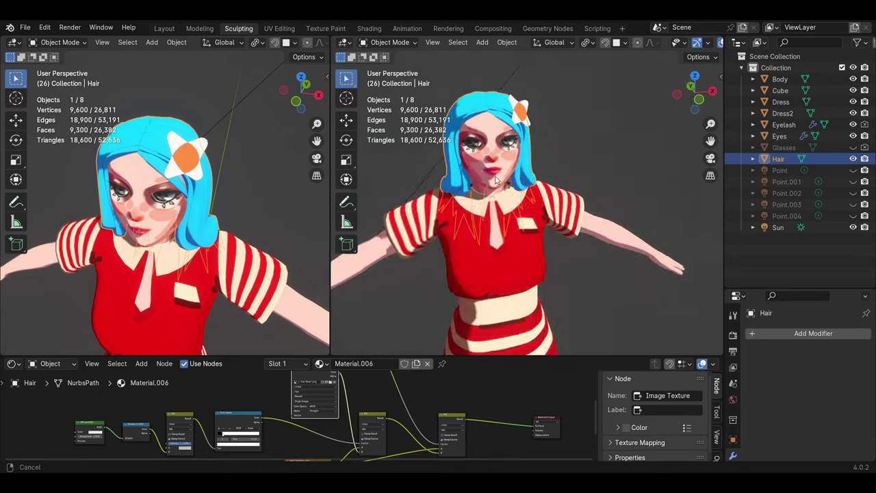
pyautogui.scroll(-3, 496, 191)
pyautogui.scroll(4, 496, 191)
pyautogui.click(520, 174)
pyautogui.hotkey('shift', 'd')
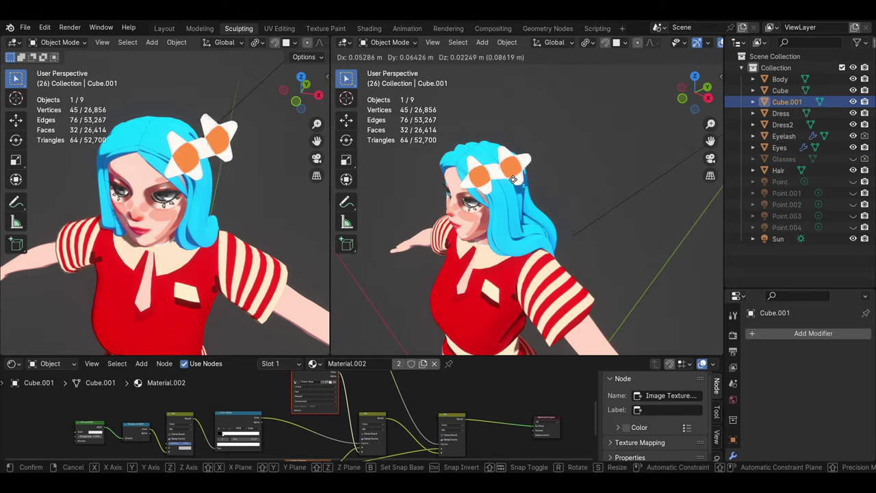
pyautogui.click(506, 182)
pyautogui.moveTo(507, 182); pyautogui.dragTo(493, 190, button='middle')
pyautogui.scroll(2, 494, 191)
pyautogui.press('g')
pyautogui.click(526, 159)
pyautogui.scroll(-4, 526, 158)
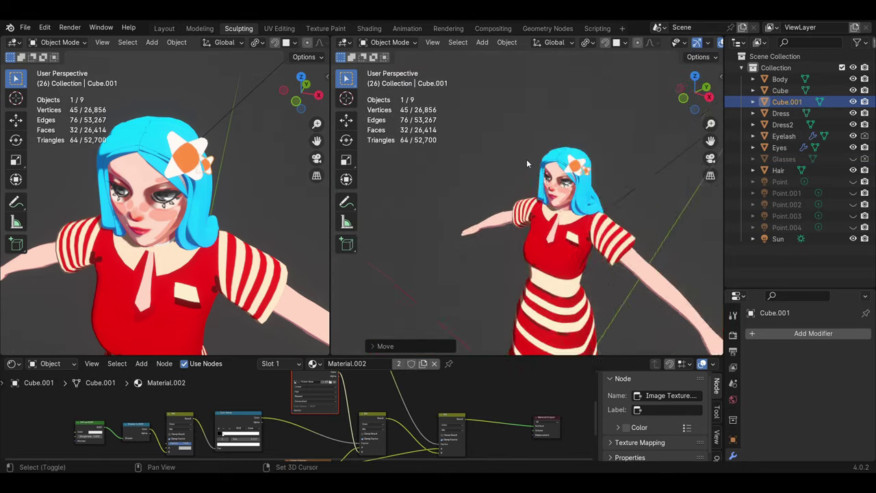
# Rotate the duplicated flower about the X axis and reposition it in the hair.
pyautogui.moveTo(526, 159)
pyautogui.mouseDown(button='middle')
pyautogui.moveTo(557, 178)
pyautogui.moveTo(461, 200)
pyautogui.moveTo(383, 203)
pyautogui.mouseUp(button='middle')
pyautogui.moveTo(335, 205); pyautogui.dragTo(245, 204)
pyautogui.scroll(5, 404, 161)
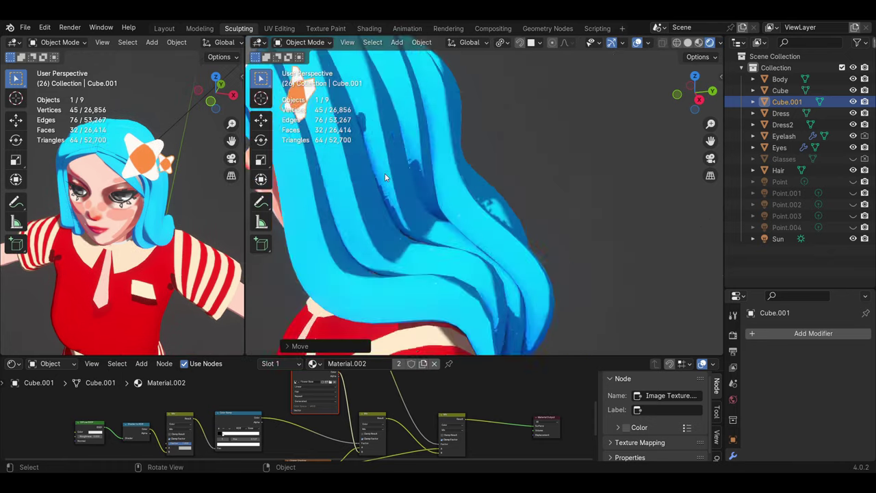
pyautogui.scroll(-3, 403, 161)
pyautogui.press('r')
pyautogui.press('x')
pyautogui.click(378, 162)
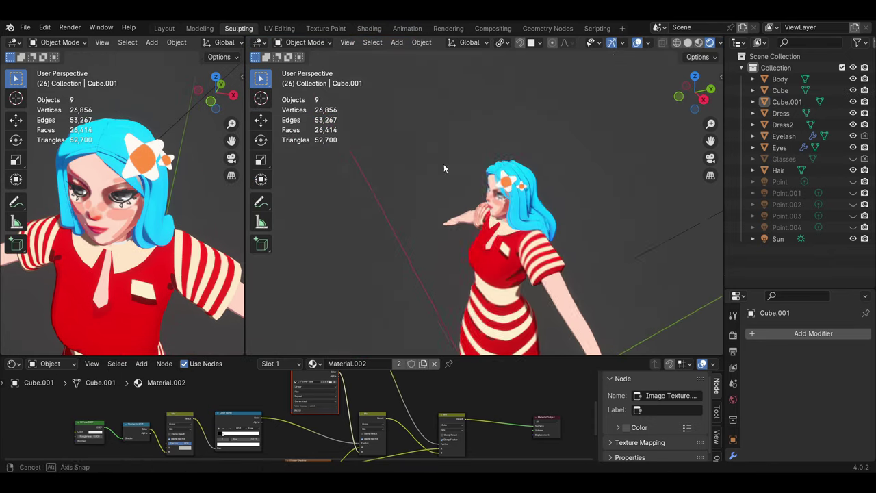
pyautogui.press('KP_Decimal')
pyautogui.press('g')
pyautogui.click(472, 214)
pyautogui.scroll(-5, 472, 214)
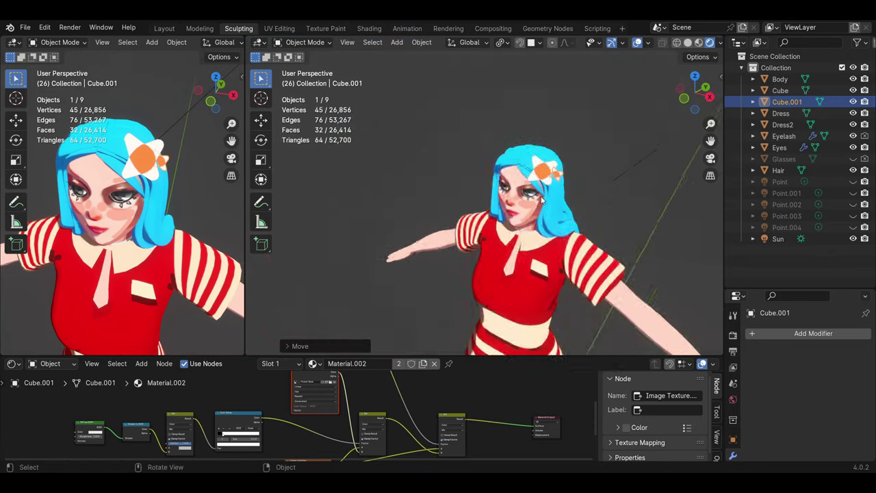
# Reset Cube.001's origin with Set Origin from its context menu.
pyautogui.hotkey('alt', 'a')
pyautogui.moveTo(383, 199)
pyautogui.mouseDown(button='middle')
pyautogui.moveTo(350, 179)
pyautogui.moveTo(416, 201)
pyautogui.mouseUp(button='middle')
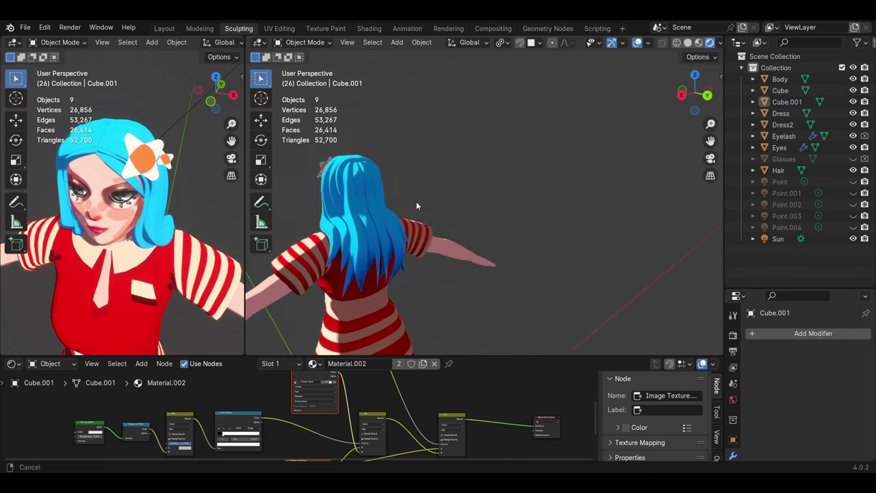
pyautogui.scroll(4, 342, 238)
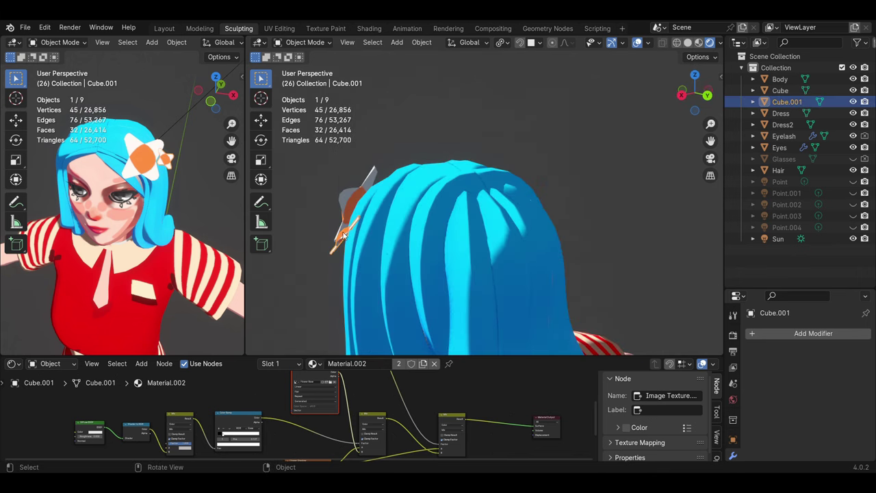
pyautogui.rightClick(344, 235)
pyautogui.click(393, 279)
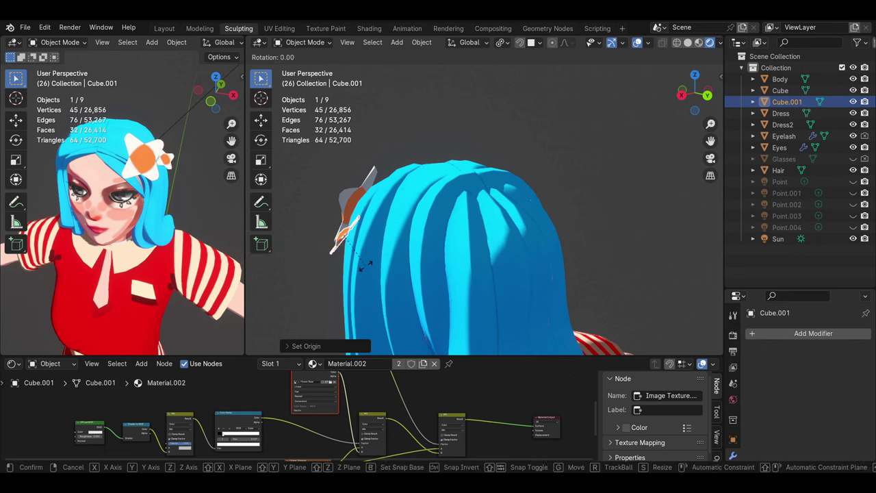
pyautogui.click(307, 221)
# Rotate the Sun around Z to -864.42° and view the character from the front.
pyautogui.moveTo(307, 220); pyautogui.dragTo(410, 226, button='middle')
pyautogui.scroll(-5, 445, 260)
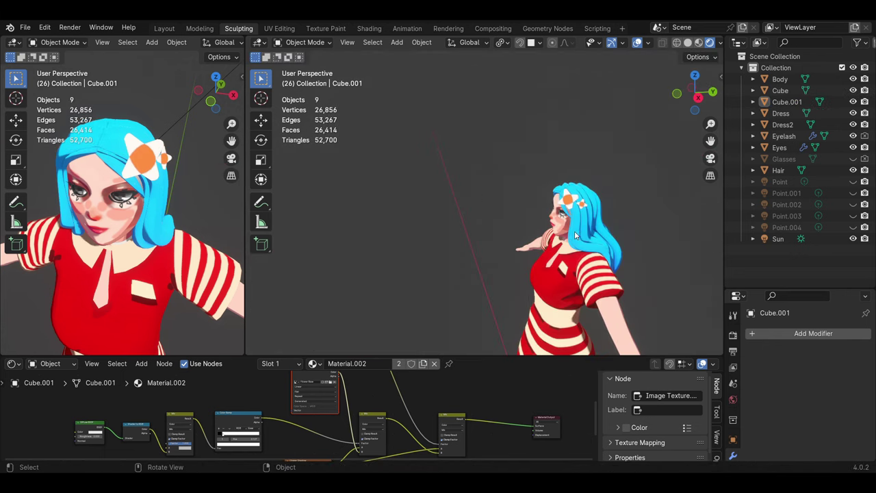
pyautogui.scroll(2, 479, 260)
pyautogui.moveTo(123, 206); pyautogui.dragTo(162, 207, button='middle')
pyautogui.scroll(-5, 596, 214)
pyautogui.click(596, 214)
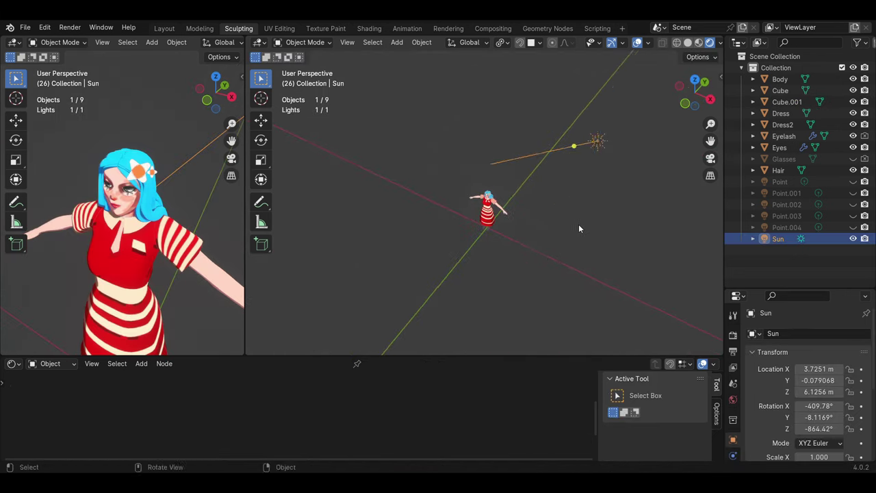
pyautogui.press('r')
pyautogui.press('z')
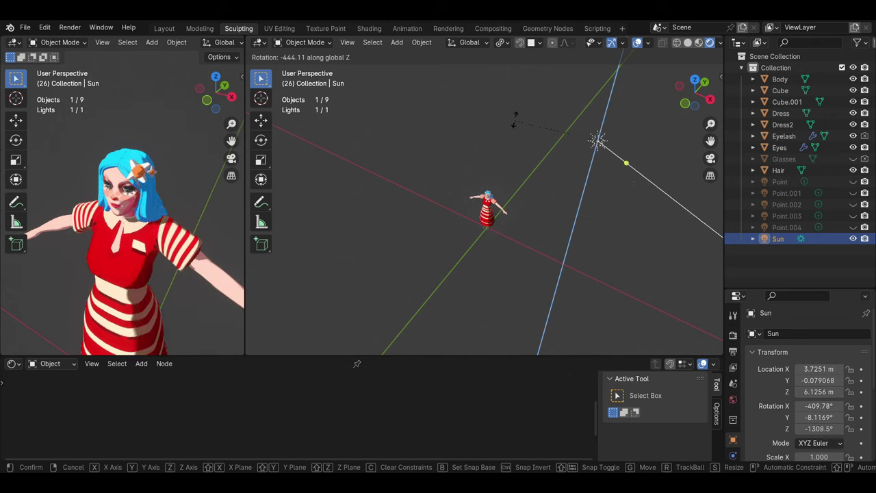
pyautogui.click(569, 222)
pyautogui.scroll(8, 568, 225)
pyautogui.moveTo(567, 225)
pyautogui.mouseDown(button='middle')
pyautogui.moveTo(498, 204)
pyautogui.moveTo(469, 178)
pyautogui.mouseUp(button='middle')
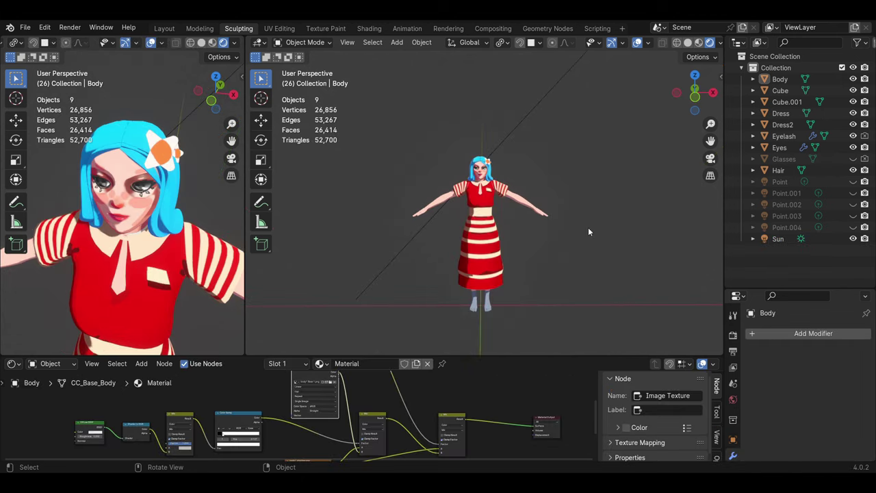
pyautogui.scroll(3, 587, 227)
# Select the Glasses object and inspect its mesh in Edit Mode.
pyautogui.scroll(3, 588, 227)
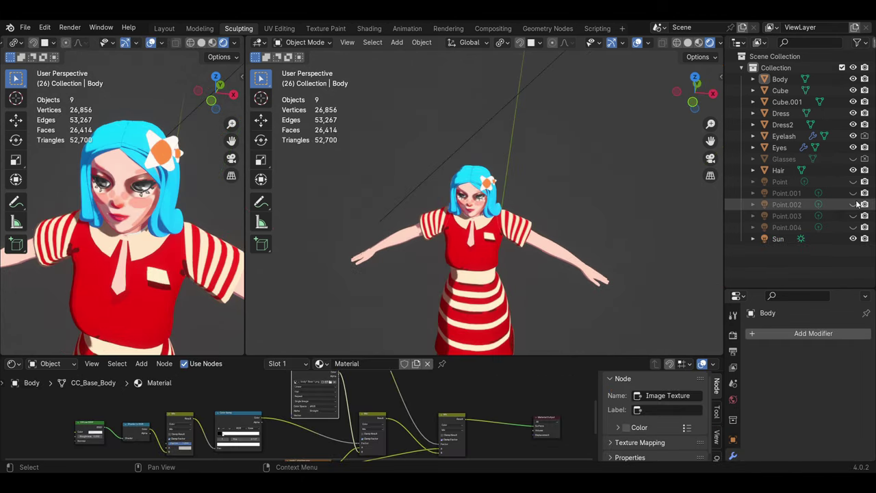
pyautogui.moveTo(588, 228); pyautogui.dragTo(524, 249, button='middle')
pyautogui.click(498, 209)
pyautogui.scroll(5, 510, 198)
pyautogui.press('Tab')
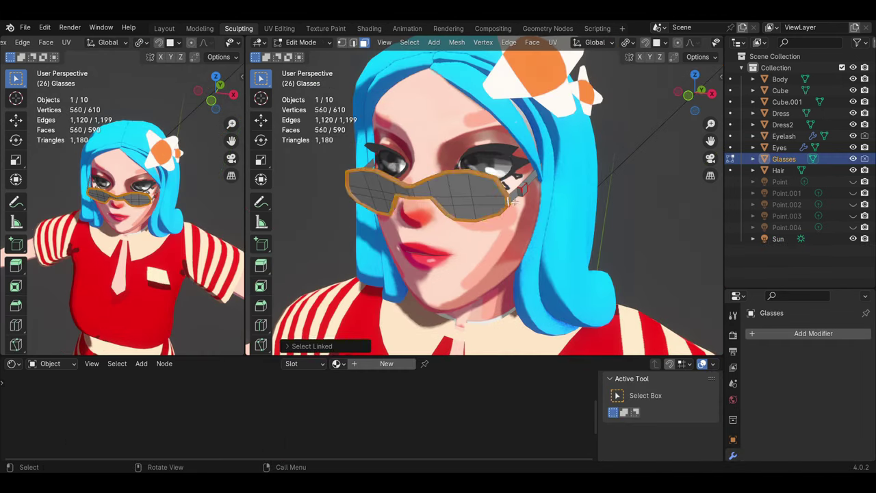
pyautogui.scroll(-3, 514, 203)
pyautogui.moveTo(514, 202); pyautogui.dragTo(452, 225, button='middle')
pyautogui.scroll(-3, 459, 218)
pyautogui.scroll(3, 455, 222)
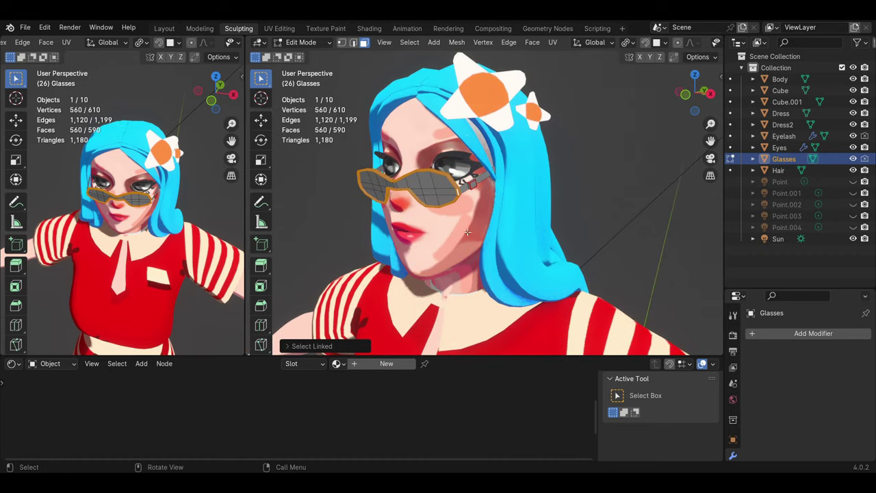
pyautogui.click(307, 55)
# Give the glasses the toon material as its own copy, Material.003.
pyautogui.click(336, 364)
pyautogui.click(440, 232)
pyautogui.moveTo(440, 231); pyautogui.dragTo(440, 232, button='middle')
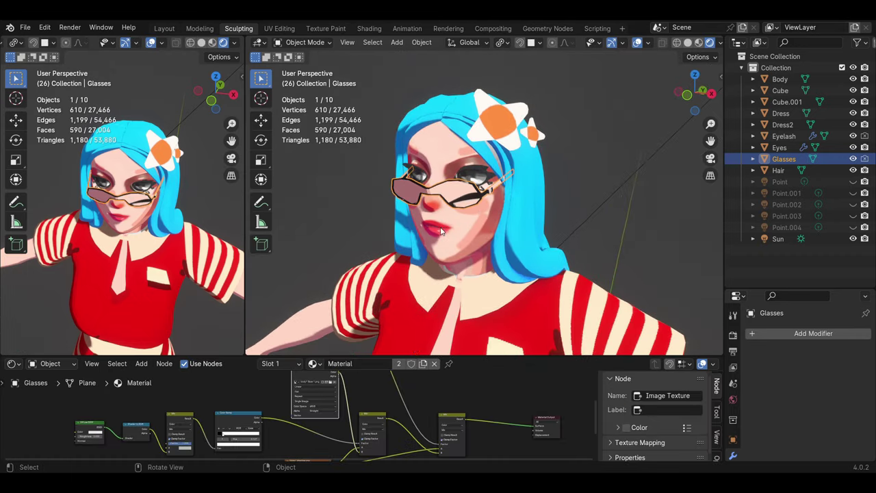
pyautogui.press('KP_Decimal')
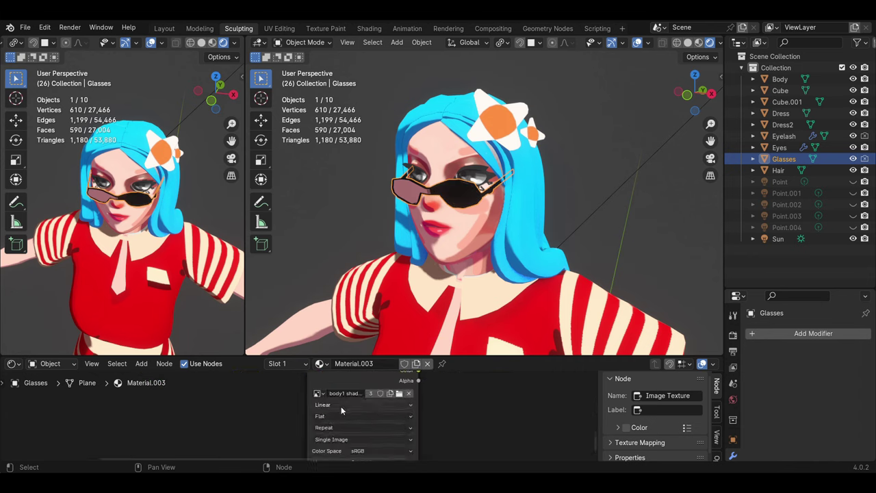
pyautogui.scroll(-5, 396, 410)
# Create a new image named Glasses Base on the Image Texture node.
pyautogui.click(351, 427)
pyautogui.write('Glasses Base')
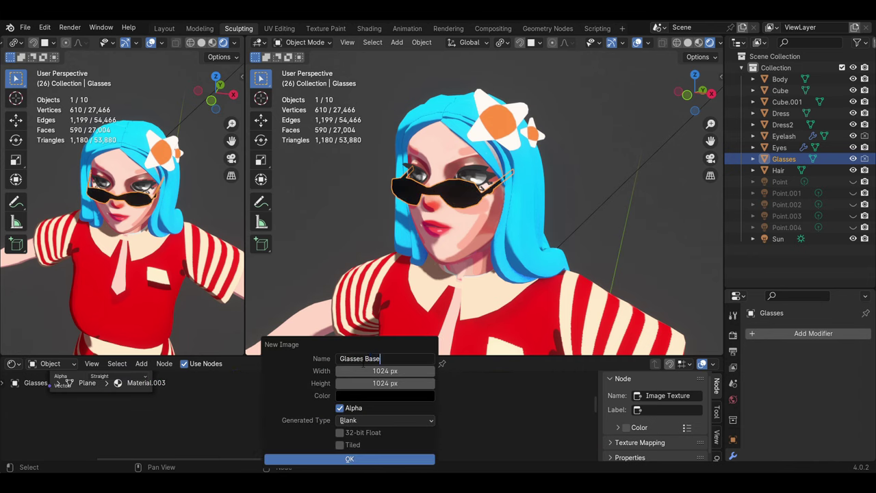
pyautogui.write('8')
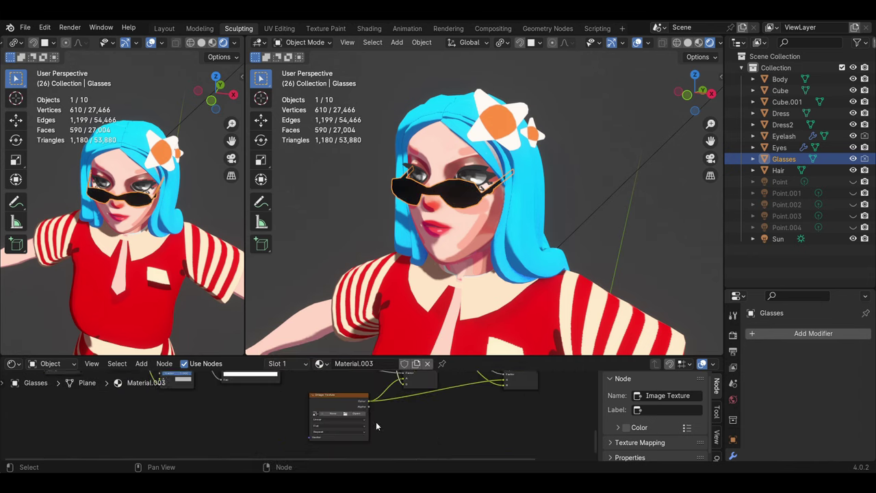
pyautogui.click(385, 368)
pyautogui.write('Glasses shadow')
pyautogui.press('Return')
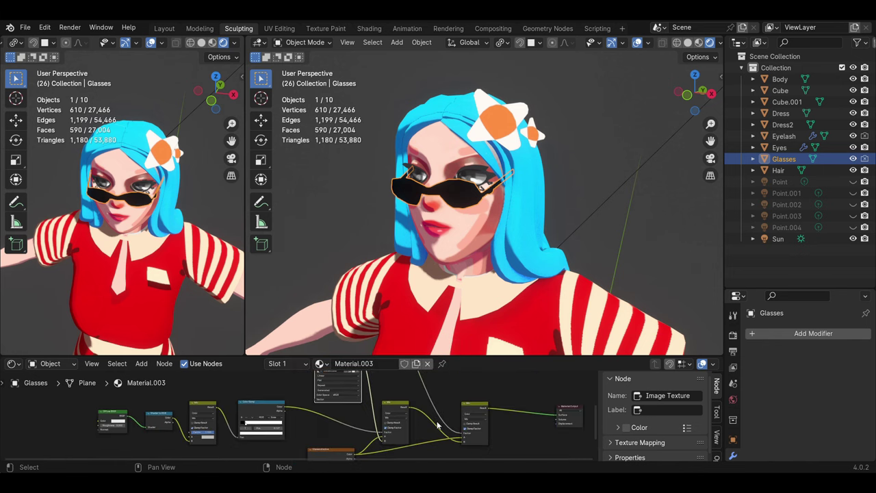
# Select the connected lens faces, then briefly check face orientation in the overlays.
pyautogui.press('Tab')
pyautogui.scroll(5, 461, 199)
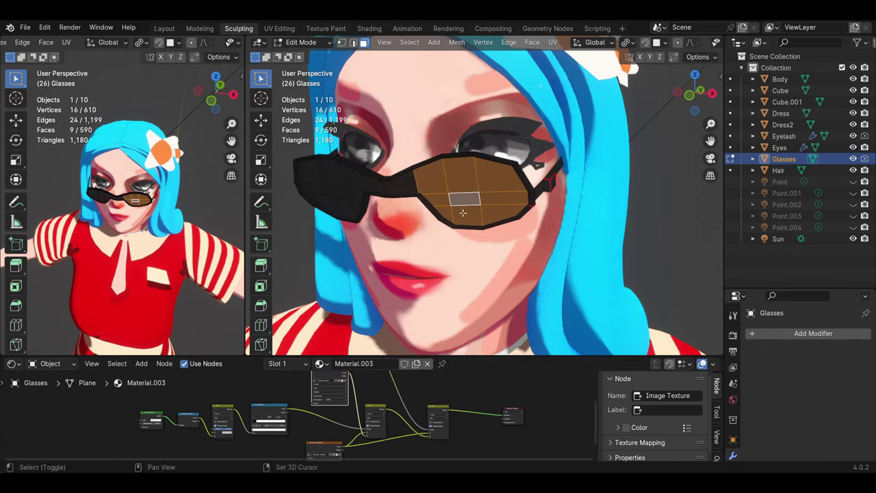
pyautogui.press('l')
pyautogui.moveTo(325, 186); pyautogui.dragTo(370, 165, button='middle')
pyautogui.scroll(-3, 386, 195)
pyautogui.click(301, 41)
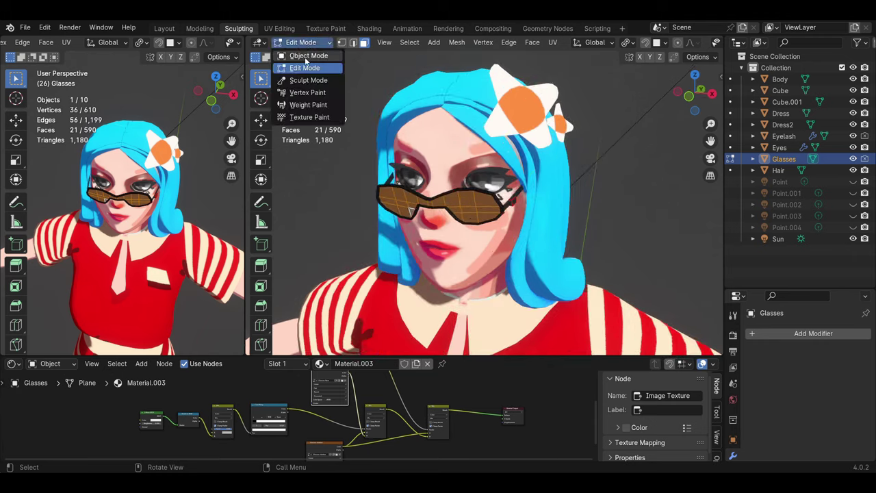
pyautogui.click(308, 55)
pyautogui.click(647, 41)
pyautogui.click(579, 258)
pyautogui.click(578, 258)
# Enter Texture Paint on the glasses and fill the right lens with red.
pyautogui.click(301, 42)
pyautogui.click(305, 118)
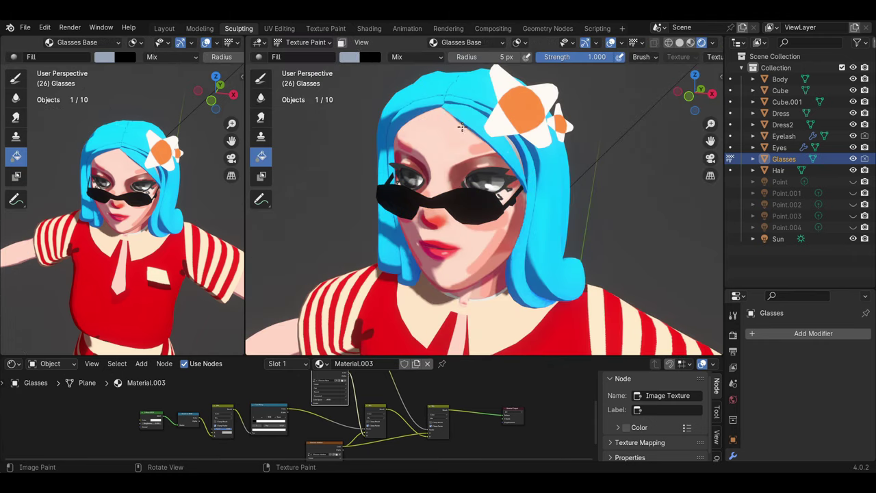
pyautogui.click(349, 56)
pyautogui.click(444, 111)
pyautogui.click(457, 187)
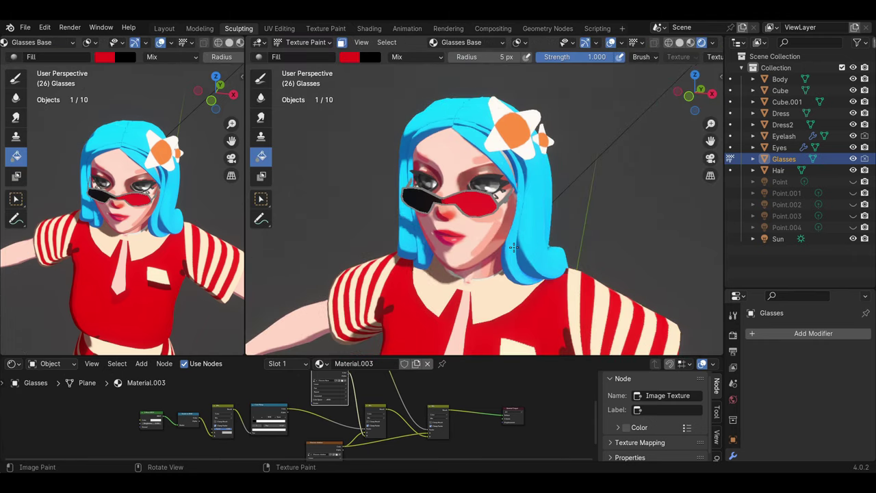
# Repaint the lens pink, then orange.
pyautogui.click(349, 56)
pyautogui.click(409, 158)
pyautogui.click(349, 57)
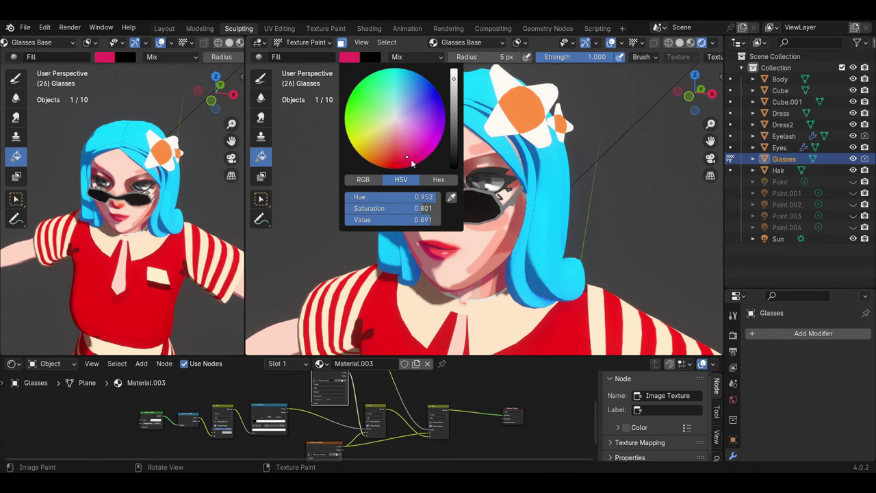
pyautogui.click(490, 205)
pyautogui.click(349, 56)
pyautogui.click(438, 96)
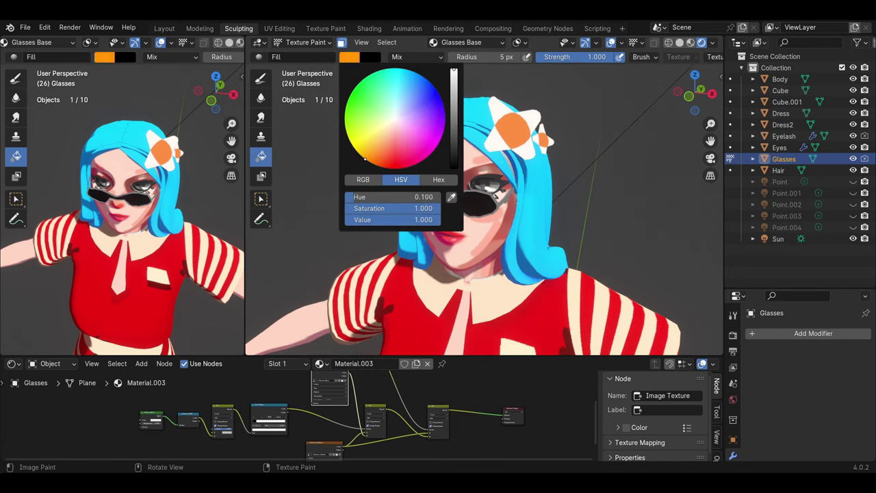
pyautogui.click(479, 198)
pyautogui.moveTo(479, 198)
pyautogui.mouseDown(button='middle')
pyautogui.moveTo(501, 204)
pyautogui.moveTo(492, 208)
pyautogui.mouseUp(button='middle')
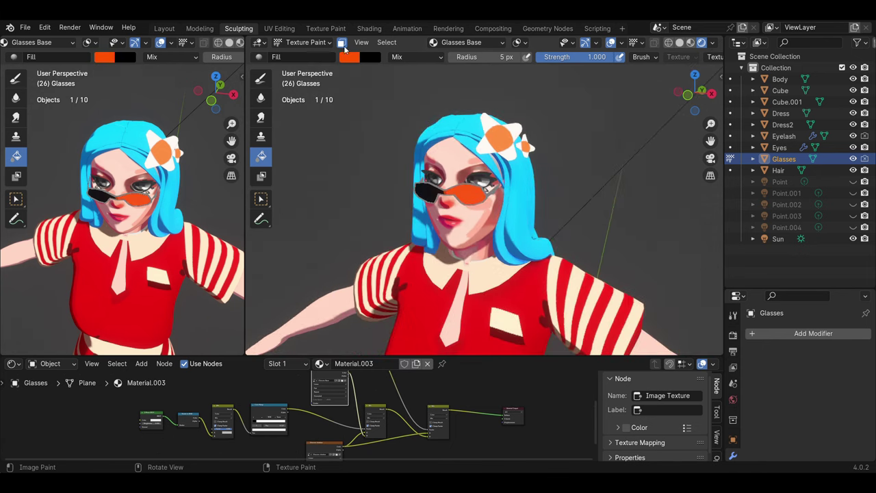
# Make Glasses shadow the paint image and darken the brush colour to value 0.570.
pyautogui.click(465, 41)
pyautogui.click(465, 75)
pyautogui.click(349, 56)
pyautogui.moveTo(453, 72); pyautogui.dragTo(453, 114)
pyautogui.moveTo(493, 205); pyautogui.dragTo(506, 199, button='middle')
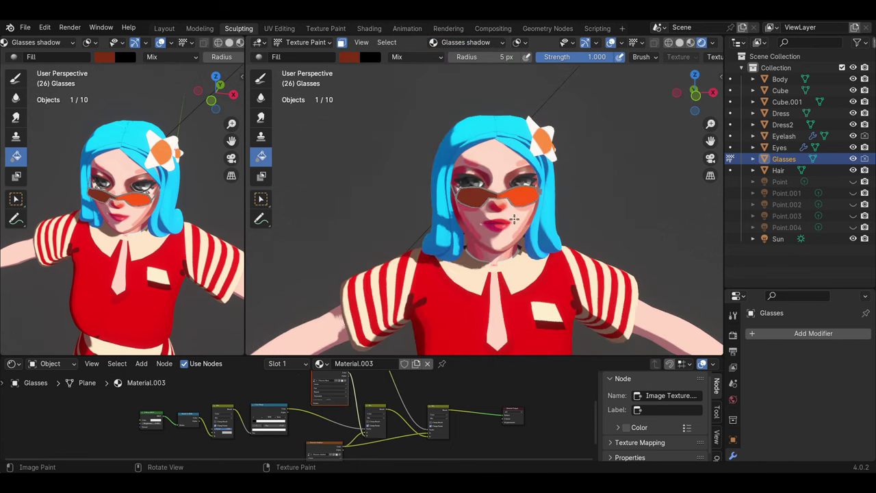
pyautogui.scroll(2, 506, 199)
pyautogui.click(349, 57)
pyautogui.scroll(-6, 557, 183)
# Return to Object Mode, select the Sun, and start then cancel a rotation.
pyautogui.click(304, 42)
pyautogui.click(321, 55)
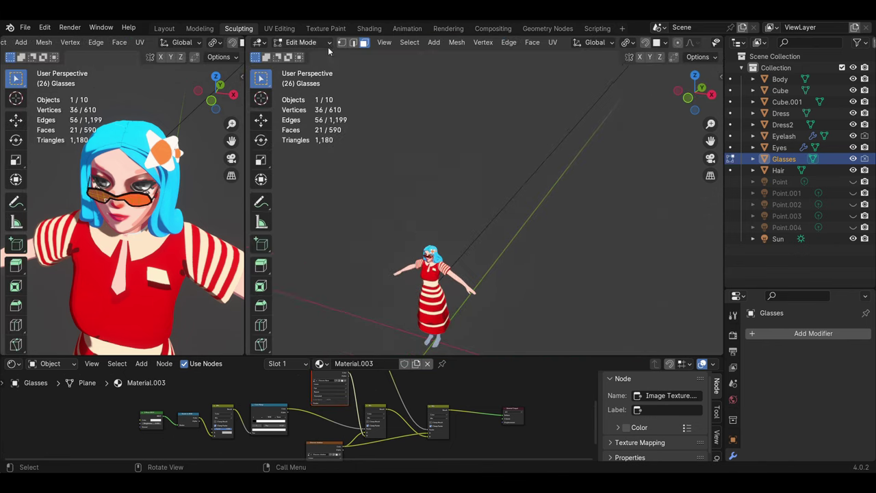
pyautogui.click(570, 122)
pyautogui.press('r')
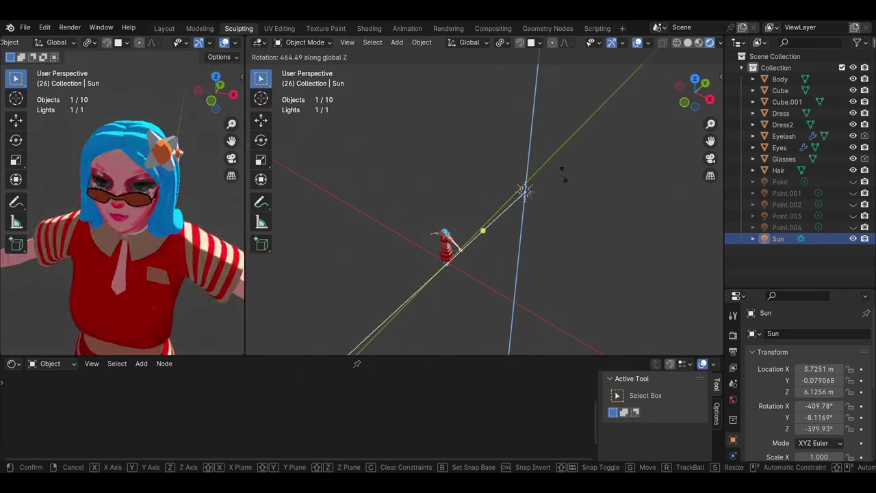
pyautogui.press('Escape')
# Select the Glasses, return to Texture Paint, and pick an orange brush colour.
pyautogui.moveTo(507, 206); pyautogui.dragTo(525, 182, button='middle')
pyautogui.scroll(5, 526, 181)
pyautogui.click(526, 181)
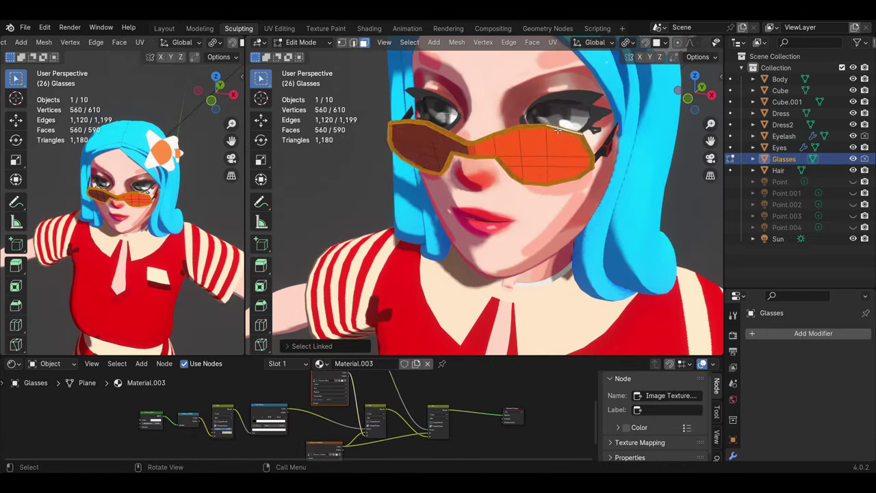
pyautogui.click(305, 42)
pyautogui.click(301, 113)
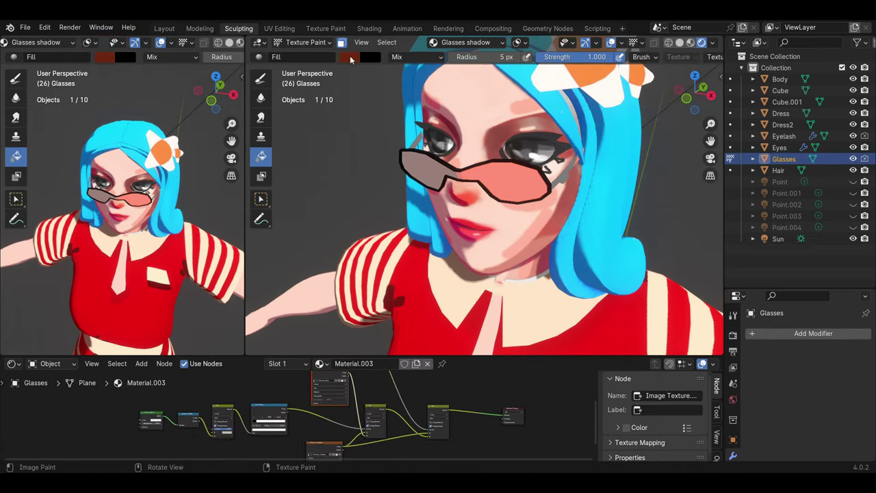
pyautogui.click(349, 58)
pyautogui.click(376, 147)
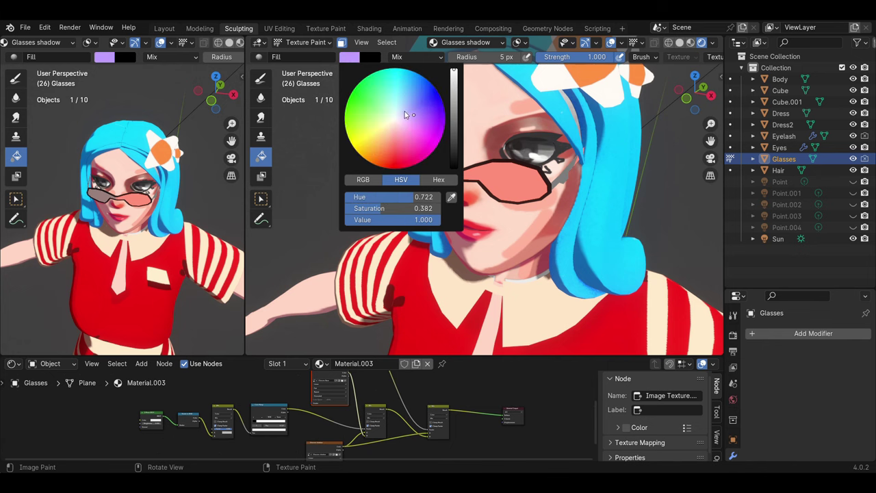
# Darken the brush colour and switch the paint image to Glasses shadow.
pyautogui.moveTo(408, 113)
pyautogui.mouseDown(button='middle')
pyautogui.moveTo(483, 186)
pyautogui.moveTo(506, 178)
pyautogui.moveTo(530, 186)
pyautogui.moveTo(506, 171)
pyautogui.mouseUp(button='middle')
pyautogui.click(349, 57)
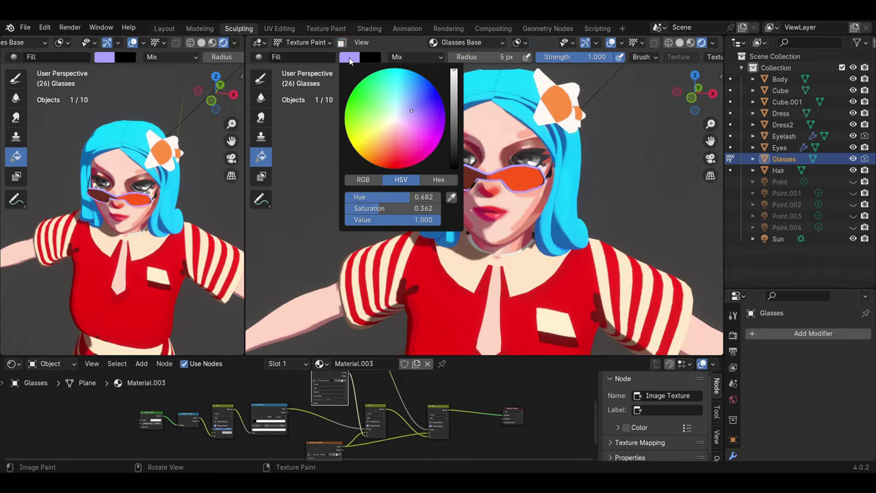
pyautogui.moveTo(455, 85); pyautogui.dragTo(454, 119)
pyautogui.click(466, 42)
pyautogui.click(465, 69)
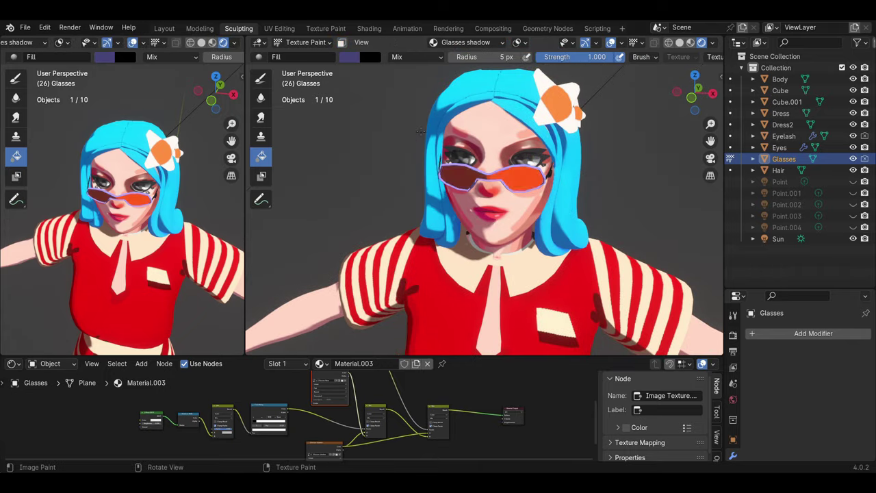
pyautogui.moveTo(420, 131); pyautogui.dragTo(566, 228, button='middle')
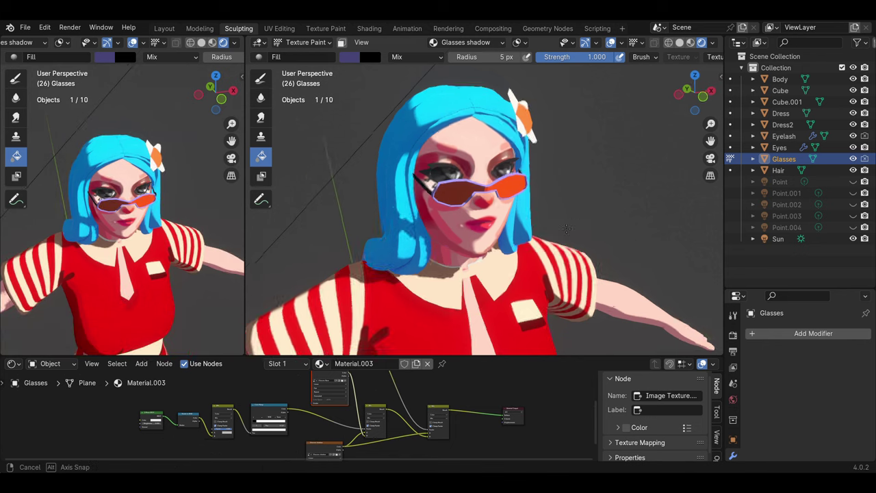
pyautogui.scroll(-5, 568, 176)
pyautogui.scroll(-3, 512, 190)
# Rotate the Sun on Z to -864.42°, then briefly isolate the glasses.
pyautogui.click(492, 199)
pyautogui.press('r')
pyautogui.press('z')
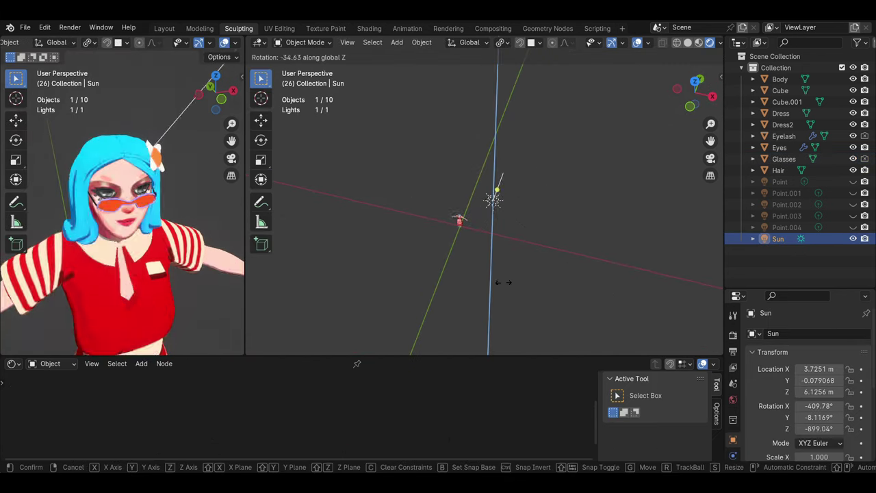
pyautogui.click(573, 272)
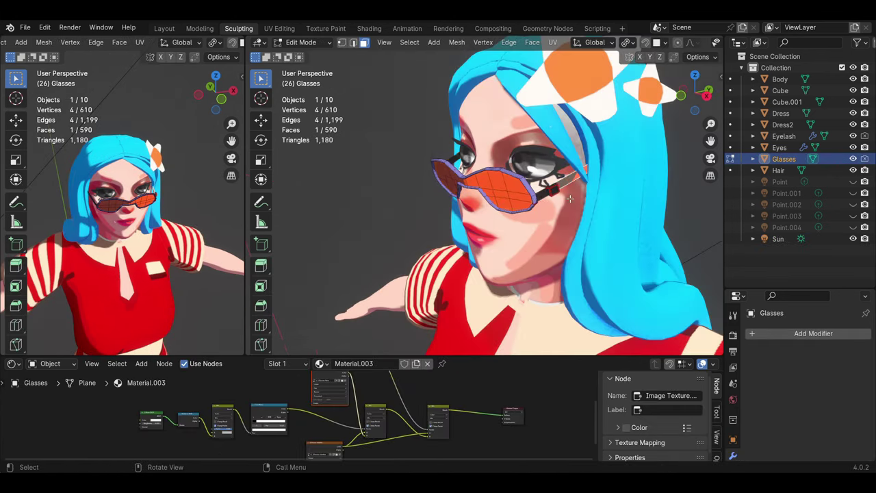
pyautogui.press('KP_Divide')
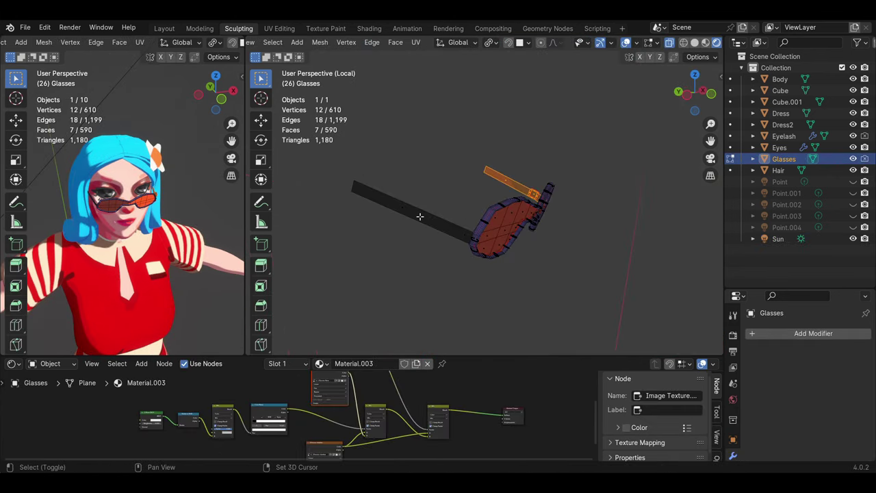
pyautogui.press('KP_Divide')
# Return to Texture Paint and choose a blue brush colour.
pyautogui.click(301, 43)
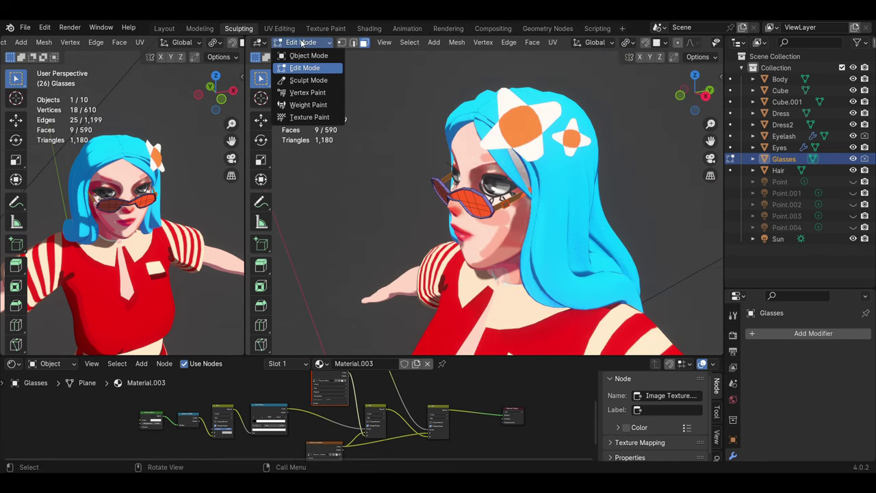
pyautogui.click(308, 115)
pyautogui.click(349, 57)
pyautogui.moveTo(449, 150); pyautogui.dragTo(450, 95)
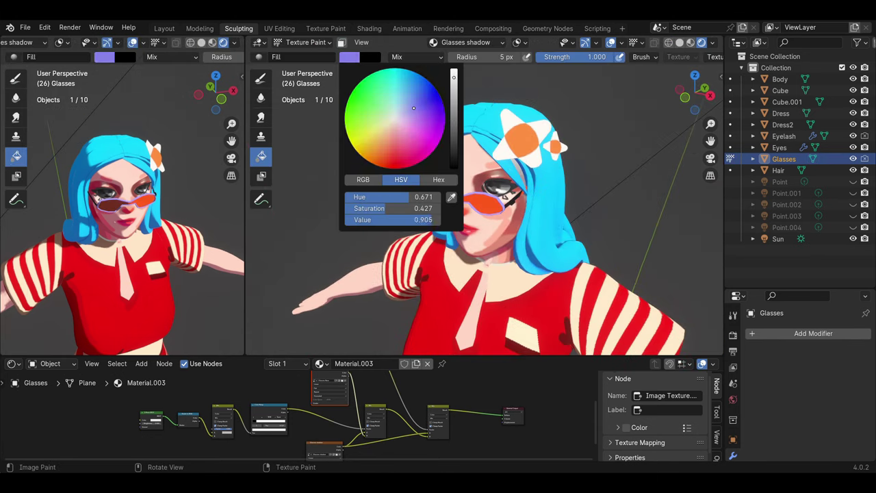
pyautogui.moveTo(479, 205)
pyautogui.mouseDown(button='middle')
pyautogui.moveTo(452, 171)
pyautogui.moveTo(411, 171)
pyautogui.mouseUp(button='middle')
pyautogui.scroll(2, 451, 171)
# Pass through Edit Mode back to Texture Paint and enable face-selection masking.
pyautogui.click(305, 42)
pyautogui.click(321, 68)
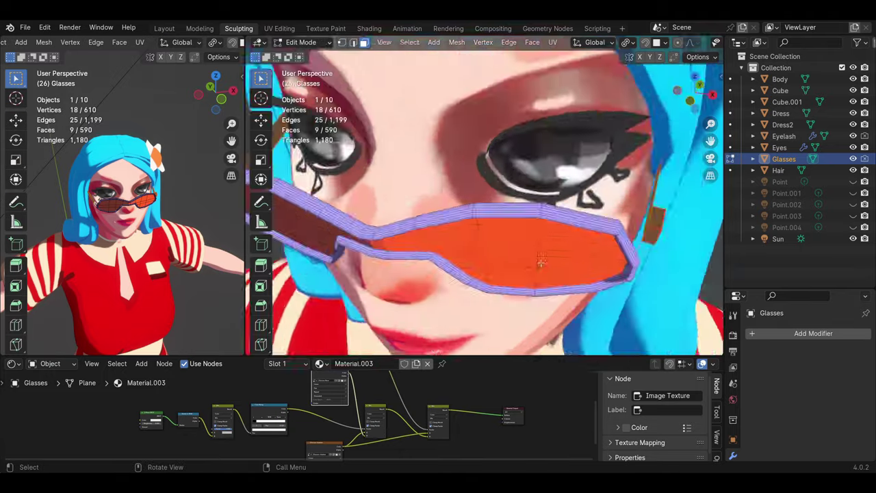
pyautogui.click(306, 43)
pyautogui.click(309, 117)
pyautogui.scroll(3, 500, 229)
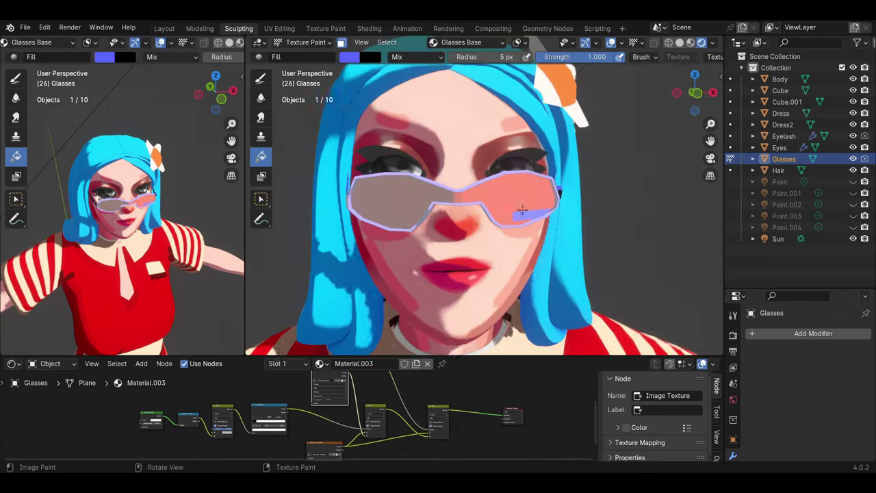
pyautogui.moveTo(500, 228)
pyautogui.mouseDown(button='middle')
pyautogui.moveTo(498, 196)
pyautogui.moveTo(551, 226)
pyautogui.moveTo(479, 205)
pyautogui.moveTo(520, 205)
pyautogui.mouseUp(button='middle')
pyautogui.click(340, 43)
# Paint a light-blue stripe on the glasses arm, then make the left area a UV Editor.
pyautogui.click(349, 57)
pyautogui.click(373, 109)
pyautogui.moveTo(482, 198); pyautogui.dragTo(541, 197)
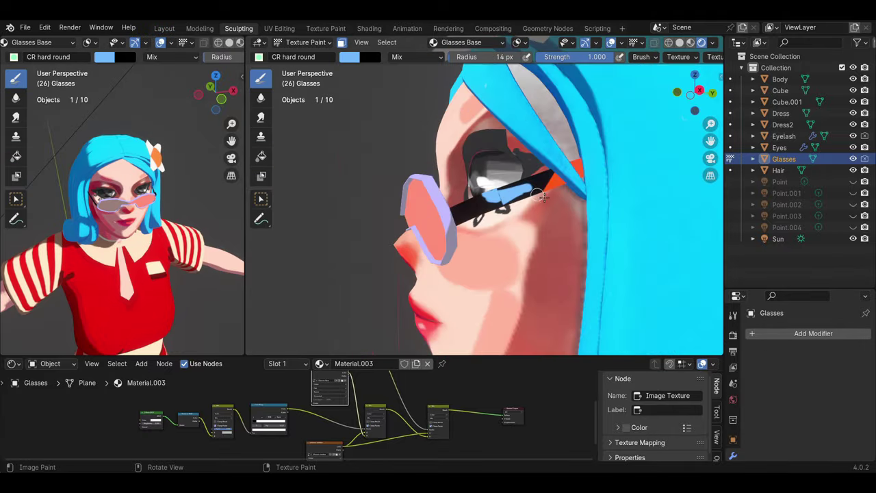
pyautogui.press('KP_Divide')
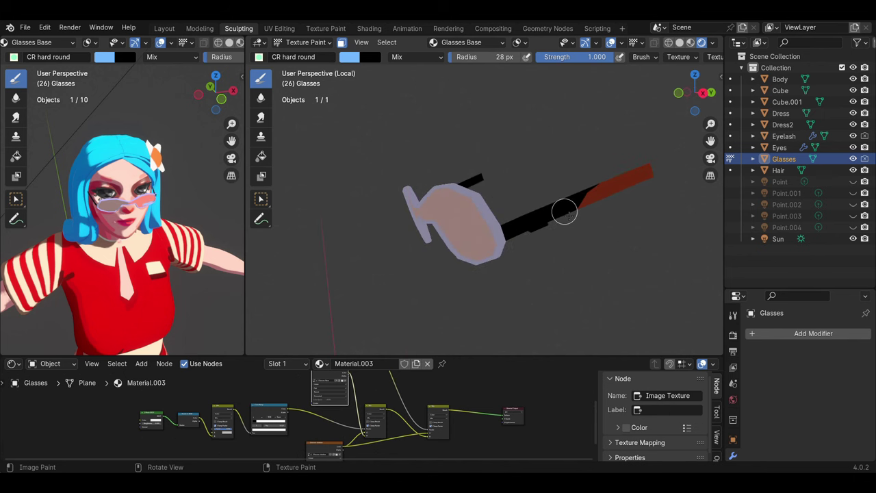
pyautogui.press('KP_Divide')
pyautogui.moveTo(567, 205); pyautogui.dragTo(546, 234, button='middle')
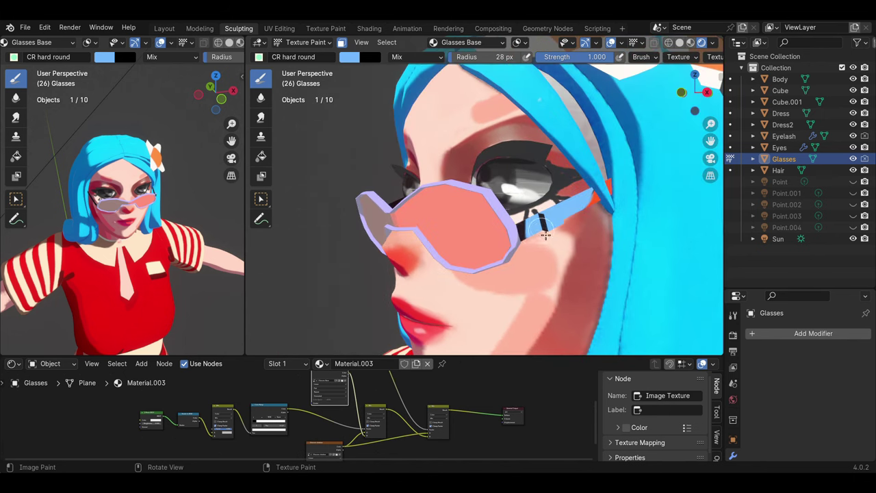
pyautogui.moveTo(582, 204); pyautogui.dragTo(536, 236, button='middle')
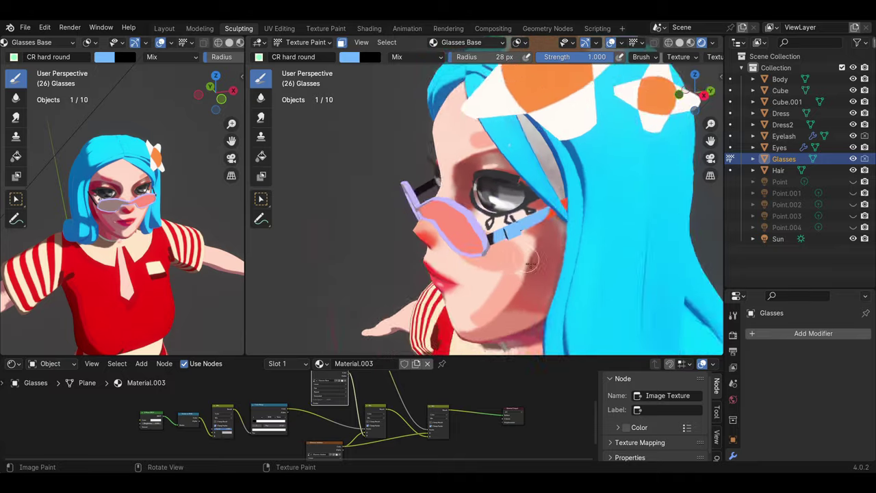
pyautogui.click(12, 41)
pyautogui.click(41, 99)
# In Edit Mode, select the whole glasses mesh and nudge a small UV face.
pyautogui.scroll(-2, 103, 205)
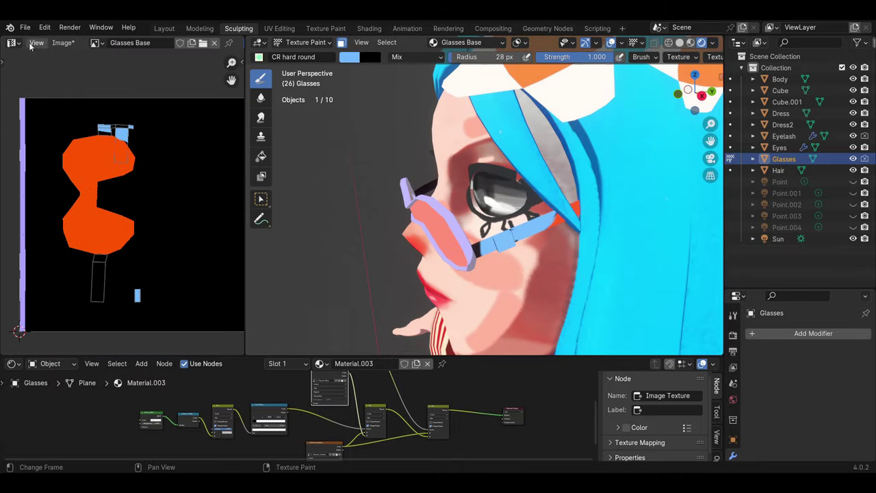
pyautogui.press('Tab')
pyautogui.press('a')
pyautogui.scroll(2, 111, 143)
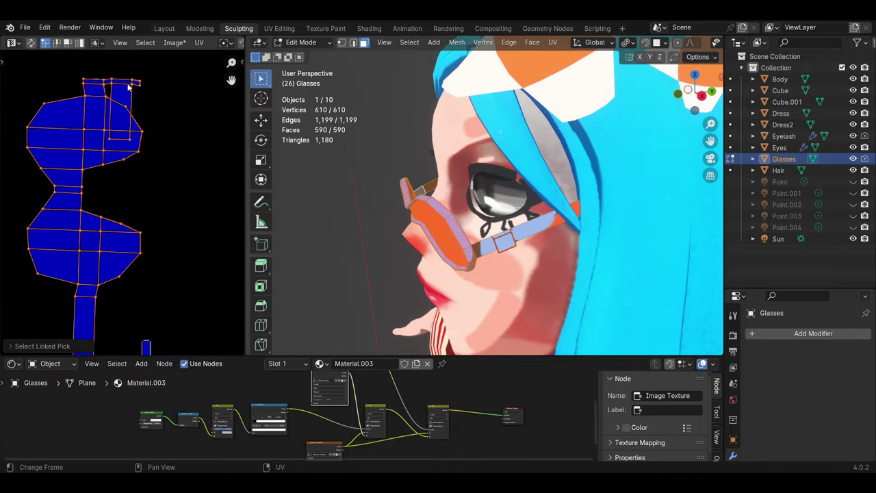
pyautogui.moveTo(126, 141); pyautogui.dragTo(123, 107)
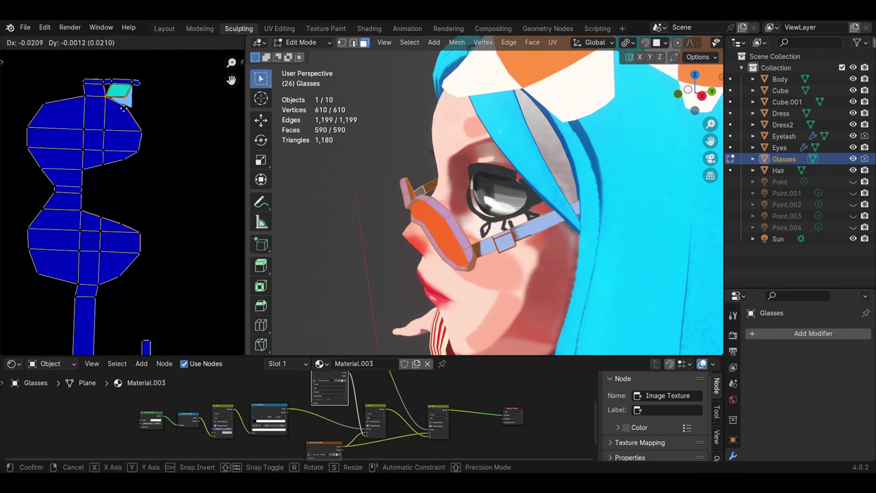
pyautogui.click(130, 104)
# Turn the left area back into a 3D Viewport and switch to Texture Paint.
pyautogui.click(13, 42)
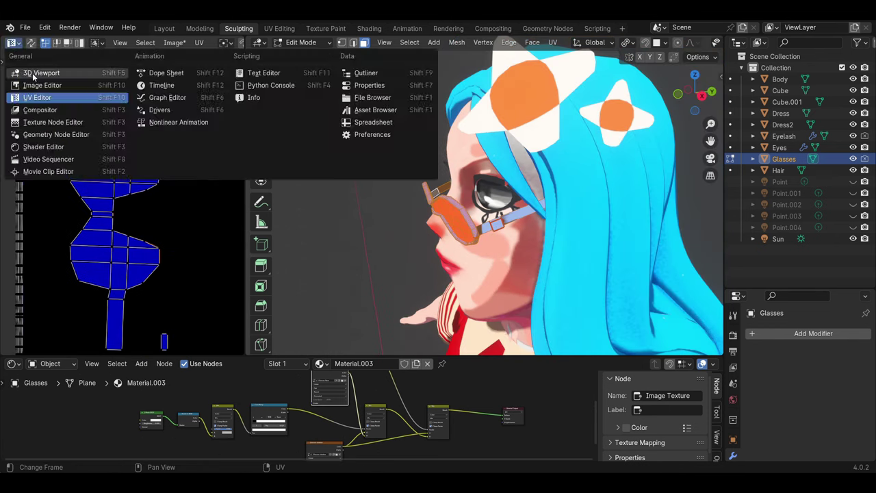
pyautogui.click(39, 72)
pyautogui.press('KP_Divide')
pyautogui.scroll(-4, 663, 43)
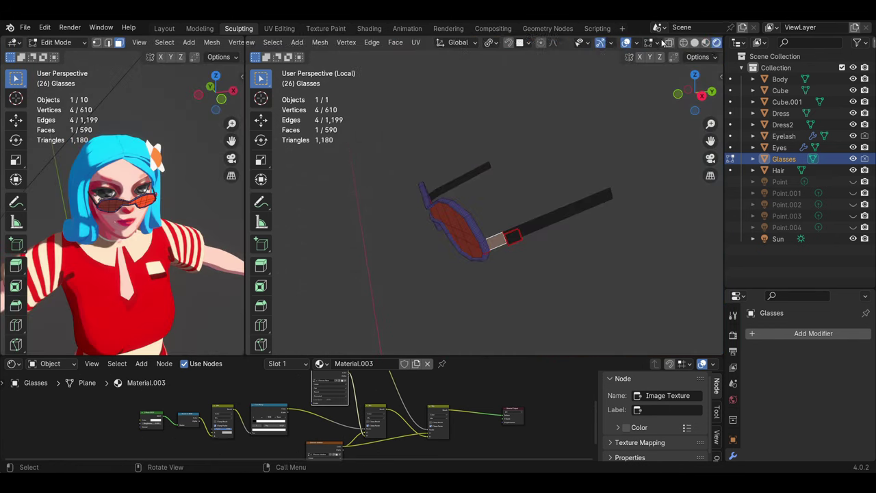
pyautogui.press('KP_Divide')
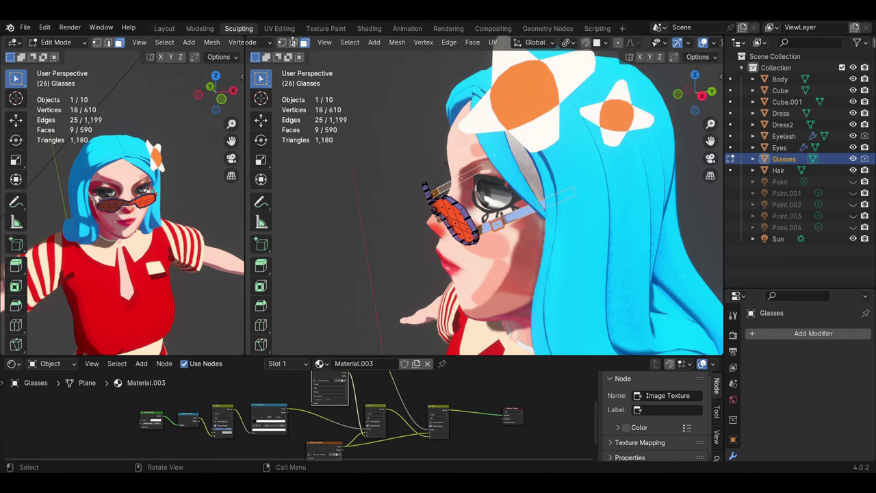
pyautogui.click(296, 42)
pyautogui.click(301, 118)
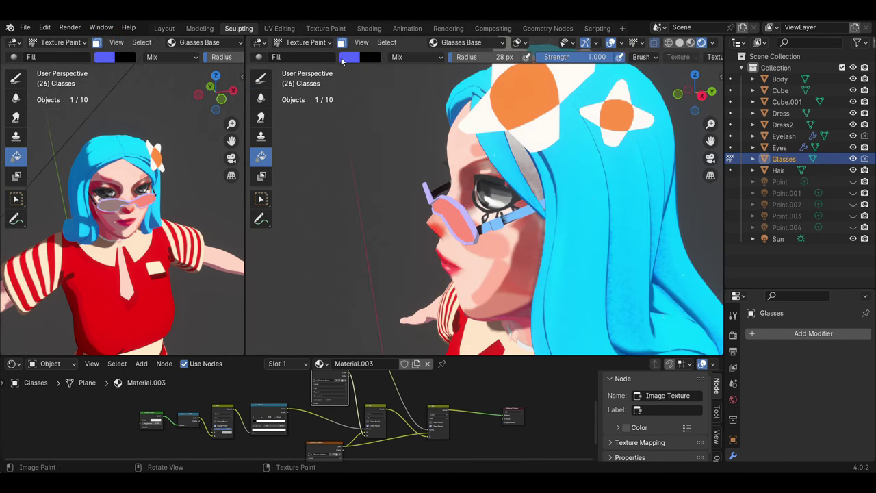
# Isolate the glasses and set the brush to dark blue, then light blue.
pyautogui.moveTo(498, 220)
pyautogui.mouseDown(button='middle')
pyautogui.moveTo(419, 253)
pyautogui.moveTo(452, 205)
pyautogui.moveTo(497, 257)
pyautogui.moveTo(479, 206)
pyautogui.mouseUp(button='middle')
pyautogui.press('KP_Divide')
pyautogui.press('KP_Divide')
pyautogui.rightClick(438, 171)
pyautogui.click(424, 137)
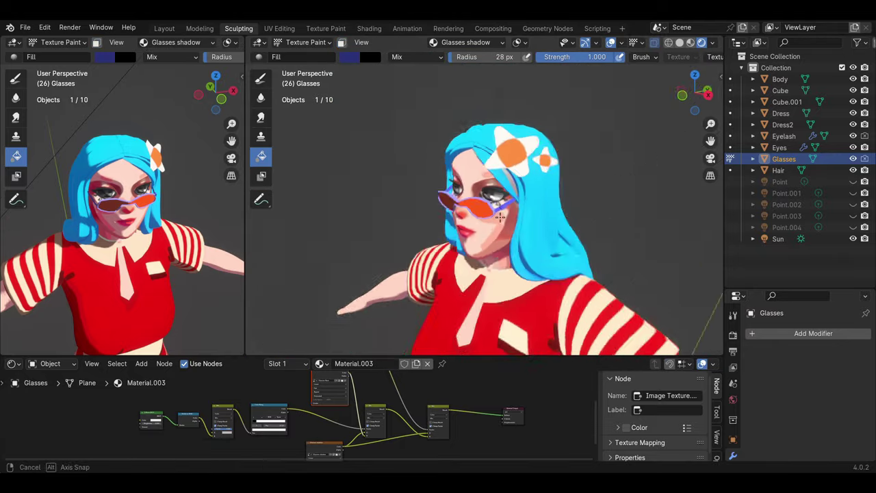
pyautogui.click(350, 57)
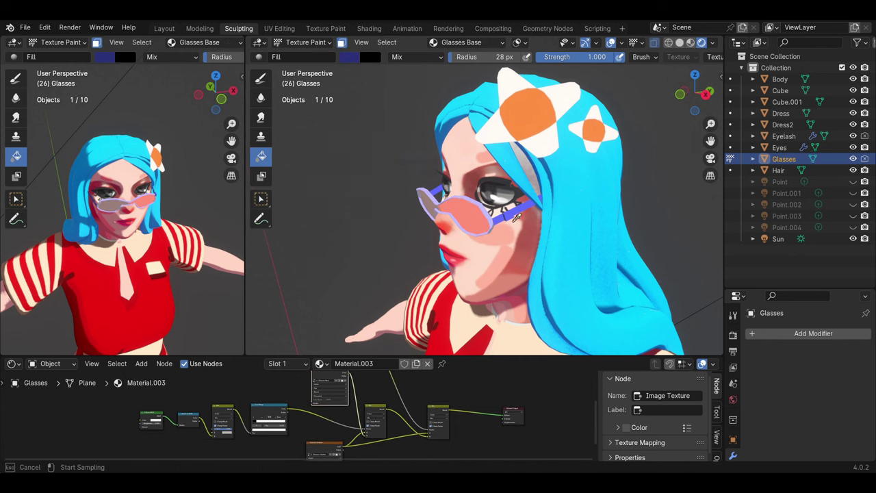
pyautogui.click(349, 57)
pyautogui.click(414, 103)
# Frame the glasses, add lens faces to the Edit Mode selection, and return to painting.
pyautogui.moveTo(530, 226); pyautogui.dragTo(589, 189, button='middle')
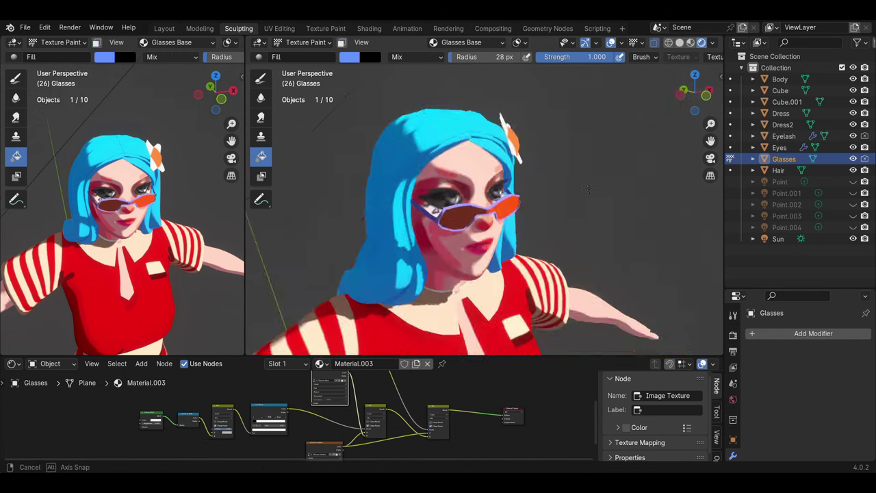
pyautogui.press('Home')
pyautogui.press('KP_Decimal')
pyautogui.press('Tab')
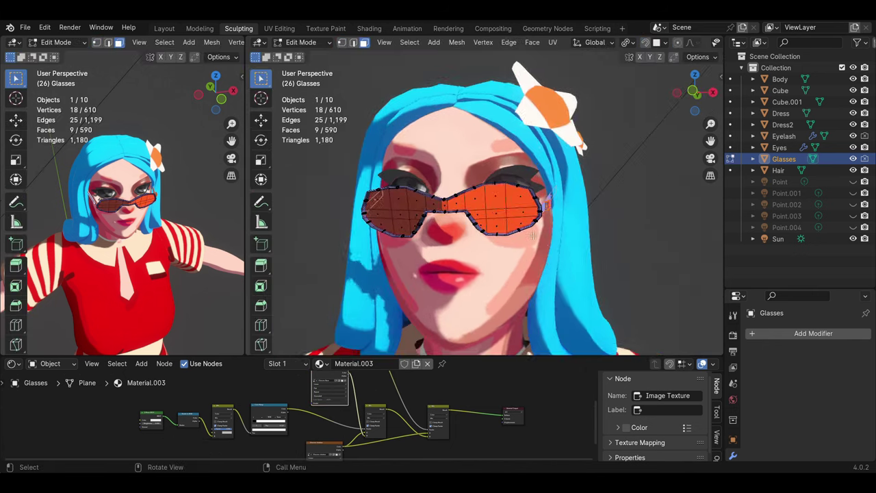
pyautogui.keyDown('ctrl'); pyautogui.click(501, 230); pyautogui.keyUp('ctrl')
pyautogui.moveTo(501, 229); pyautogui.dragTo(470, 208, button='middle')
pyautogui.scroll(-3, 413, 220)
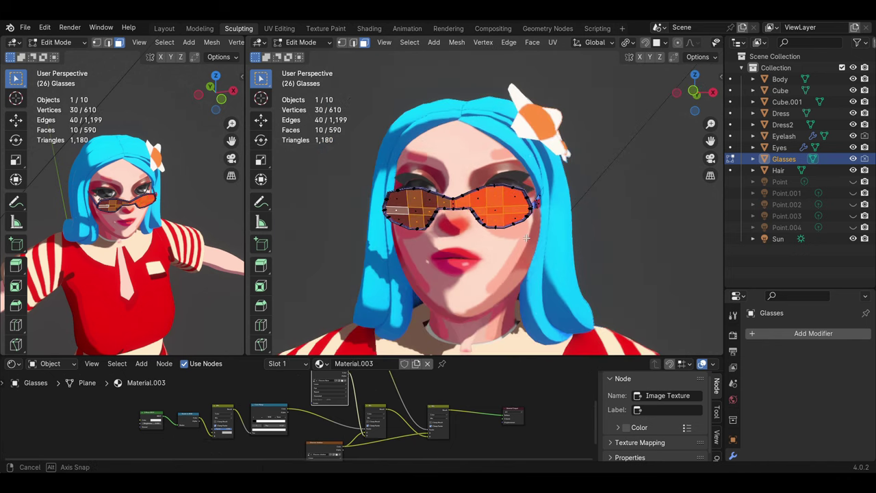
pyautogui.moveTo(413, 220); pyautogui.dragTo(527, 215, button='middle')
pyautogui.press('Tab')
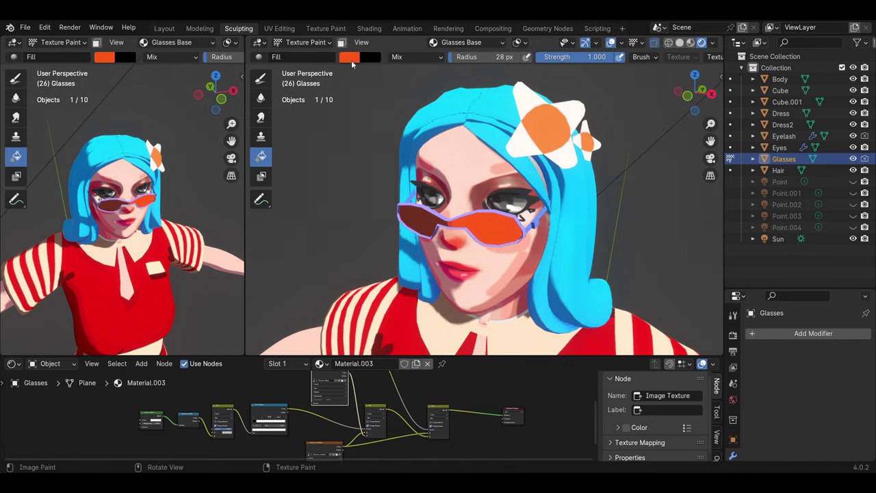
# Try red, cyan and light-blue fills on the masked lens faces, undoing them.
pyautogui.click(342, 43)
pyautogui.click(349, 57)
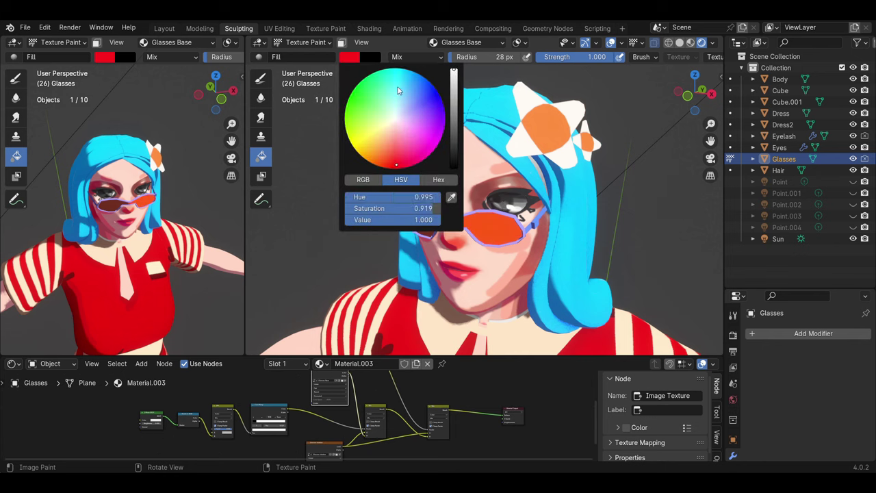
pyautogui.click(401, 88)
pyautogui.hotkey('ctrl', 'z')
pyautogui.moveTo(437, 205); pyautogui.dragTo(363, 71, button='middle')
pyautogui.click(349, 57)
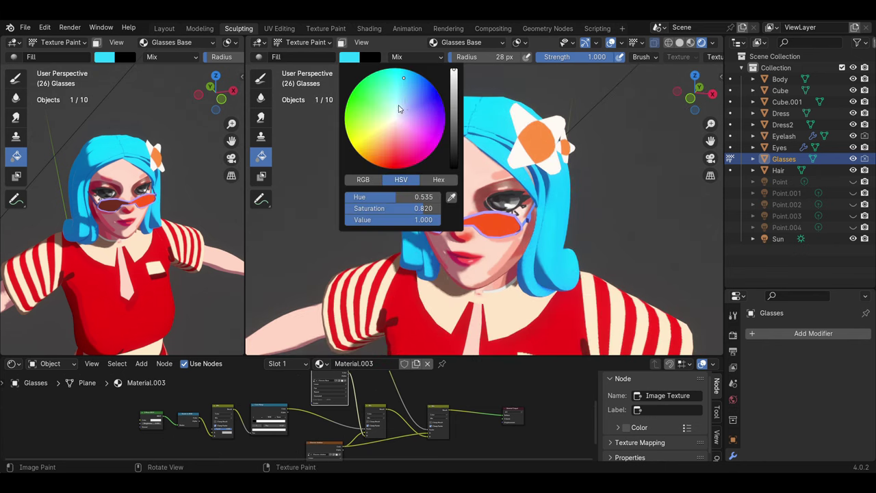
pyautogui.click(383, 124)
pyautogui.click(472, 219)
pyautogui.moveTo(472, 219); pyautogui.dragTo(539, 205, button='middle')
pyautogui.hotkey('ctrl', 'z')
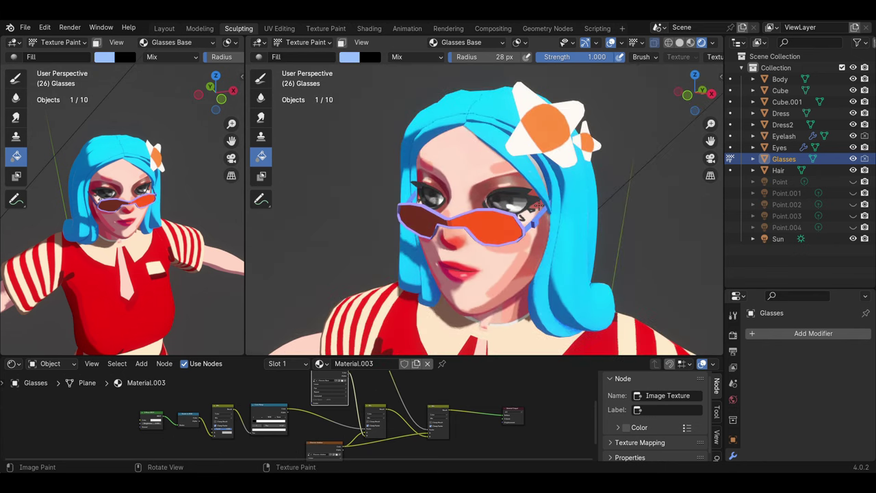
# Fill alternate lens faces with cyan and red to form a checker pattern.
pyautogui.click(349, 57)
pyautogui.click(472, 212)
pyautogui.moveTo(472, 212); pyautogui.dragTo(479, 206, button='middle')
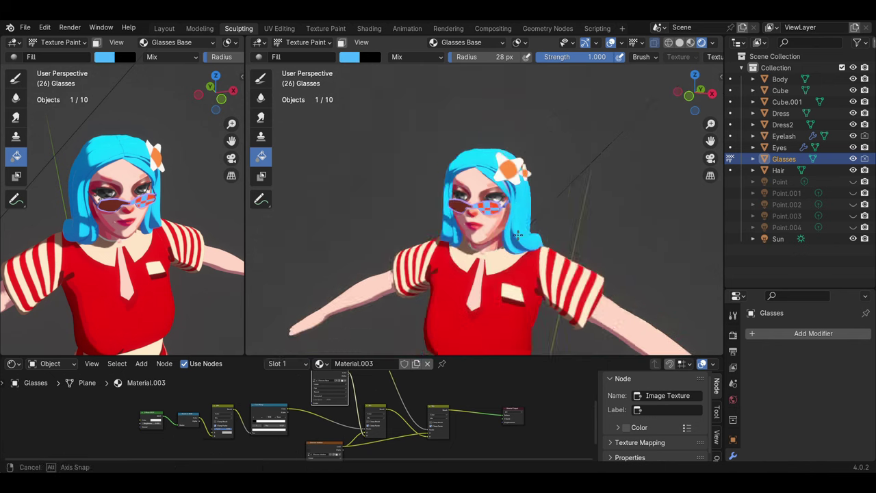
pyautogui.click(349, 57)
pyautogui.click(411, 85)
pyautogui.click(479, 216)
pyautogui.moveTo(370, 77); pyautogui.dragTo(383, 82, button='middle')
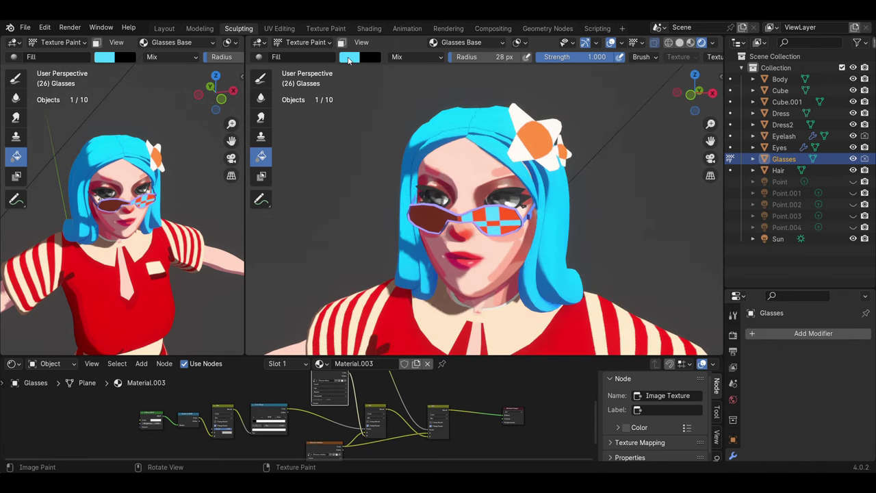
# Pick a darker blue brush and make Glasses shadow the active paint image.
pyautogui.click(349, 57)
pyautogui.click(397, 137)
pyautogui.click(461, 42)
pyautogui.click(450, 97)
pyautogui.scroll(-3, 520, 171)
pyautogui.scroll(-4, 573, 191)
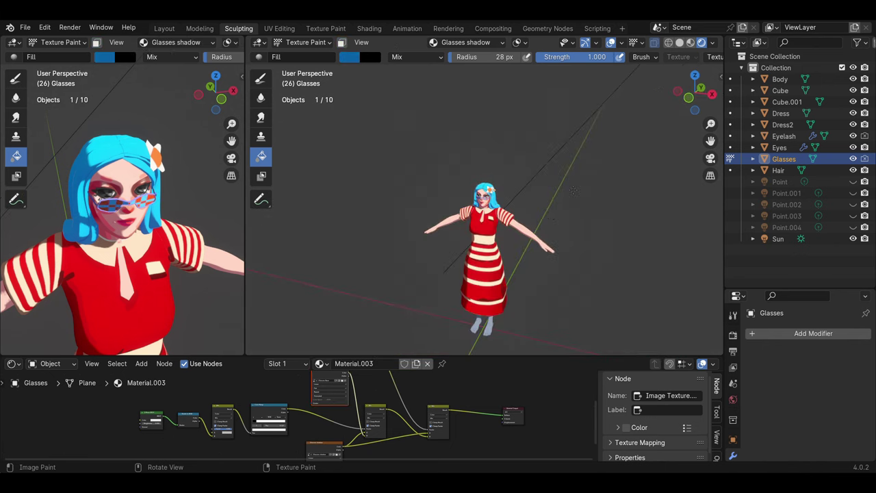
# Start a Z rotation on the Sun, cancel it, deselect, and reframe the view on the character.
pyautogui.click(541, 225)
pyautogui.press('r')
pyautogui.press('z')
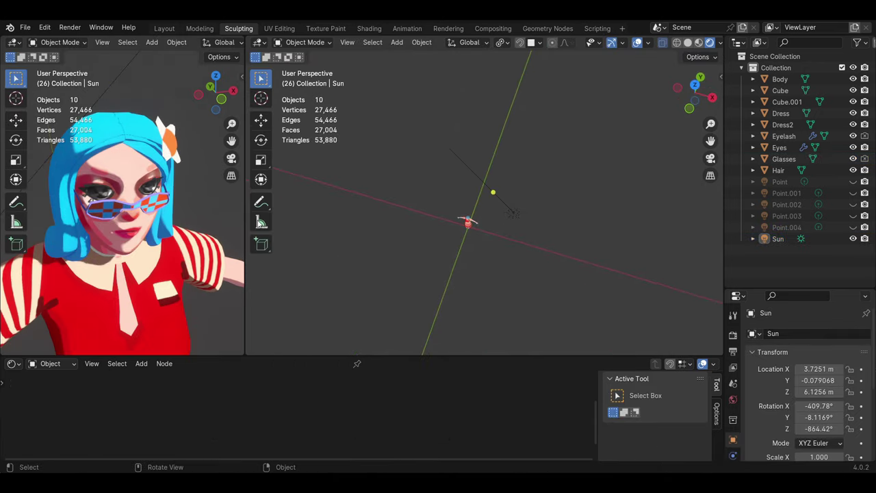
pyautogui.press('Escape')
pyautogui.hotkey('alt', 'a')
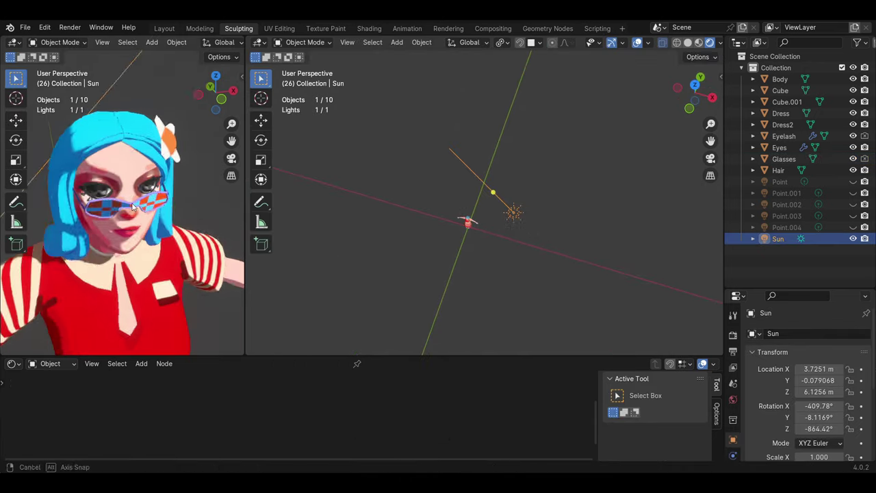
pyautogui.scroll(-5, 120, 228)
pyautogui.moveTo(109, 226); pyautogui.dragTo(123, 226, button='middle')
pyautogui.scroll(5, 123, 226)
pyautogui.scroll(6, 472, 249)
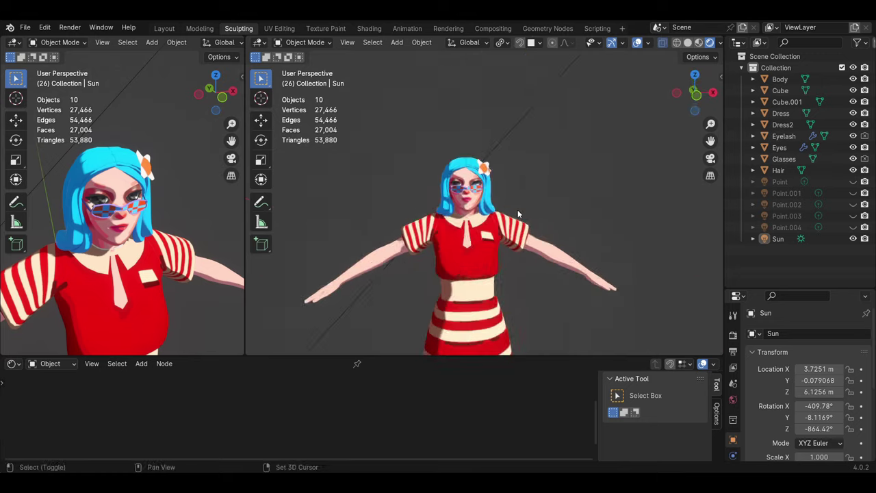
pyautogui.scroll(4, 603, 204)
# Select the glasses and insert an Emission node at strength 2.5 before the Material Output.
pyautogui.click(547, 157)
pyautogui.scroll(3, 479, 205)
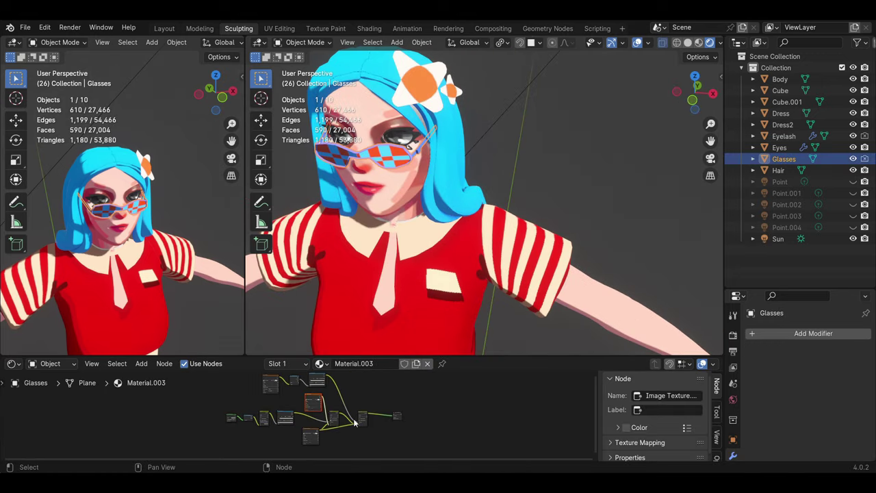
pyautogui.scroll(2, 543, 390)
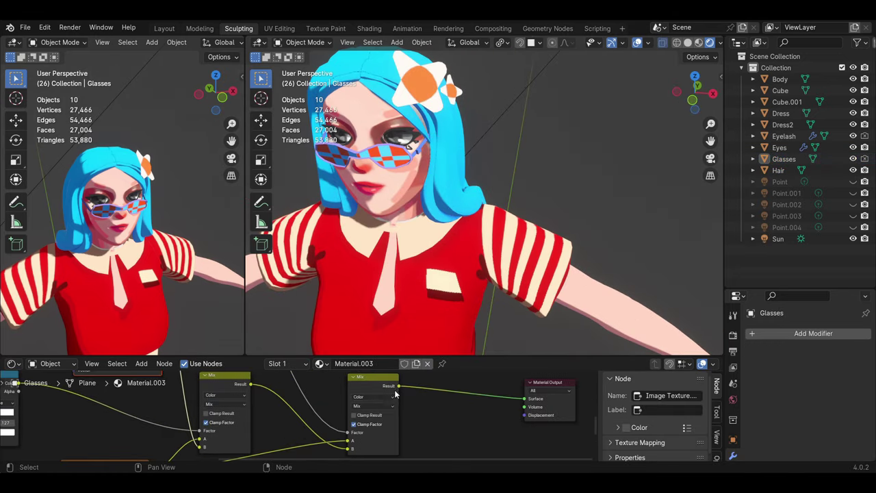
pyautogui.scroll(2, 415, 405)
pyautogui.hotkey('shift', 'a')
pyautogui.click(404, 332)
pyautogui.write('em')
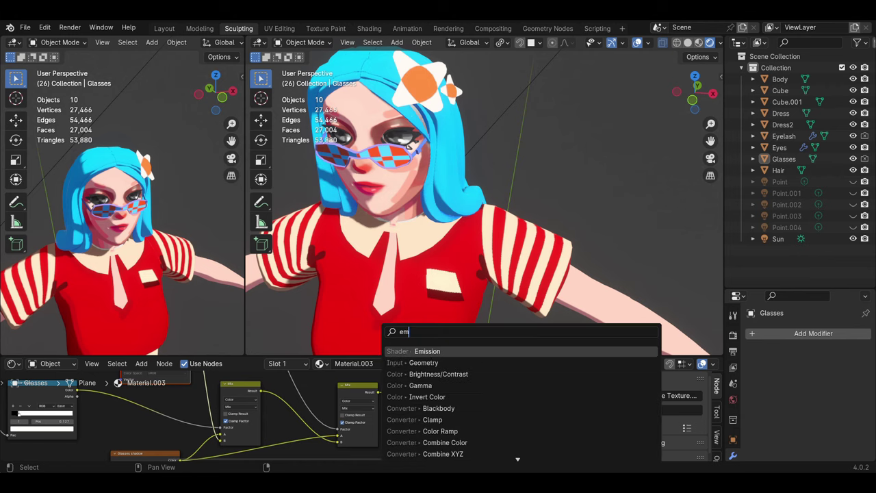
pyautogui.press('Return')
pyautogui.click(425, 389)
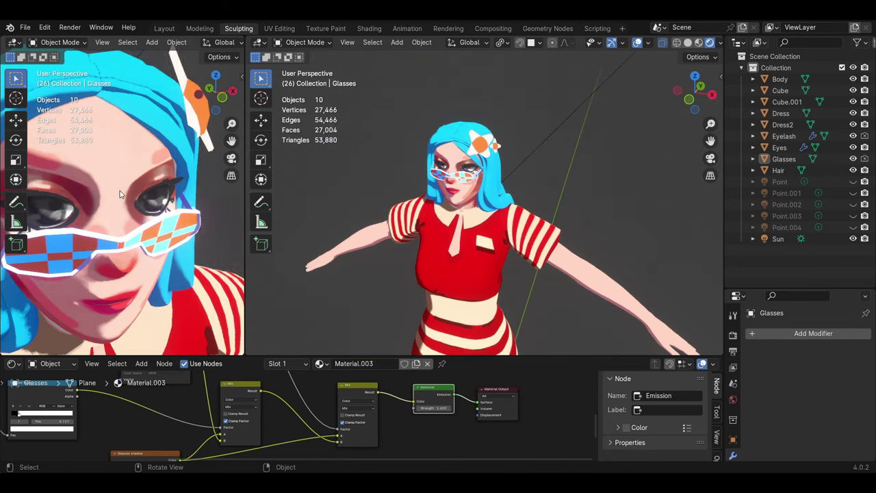
# Rotate the Sun light to a new direction.
pyautogui.scroll(-8, 491, 217)
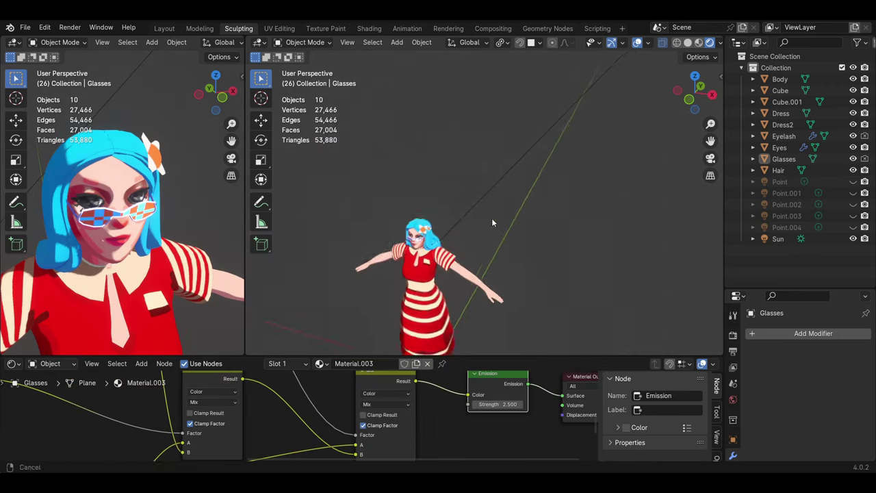
pyautogui.press('r')
pyautogui.click(552, 228)
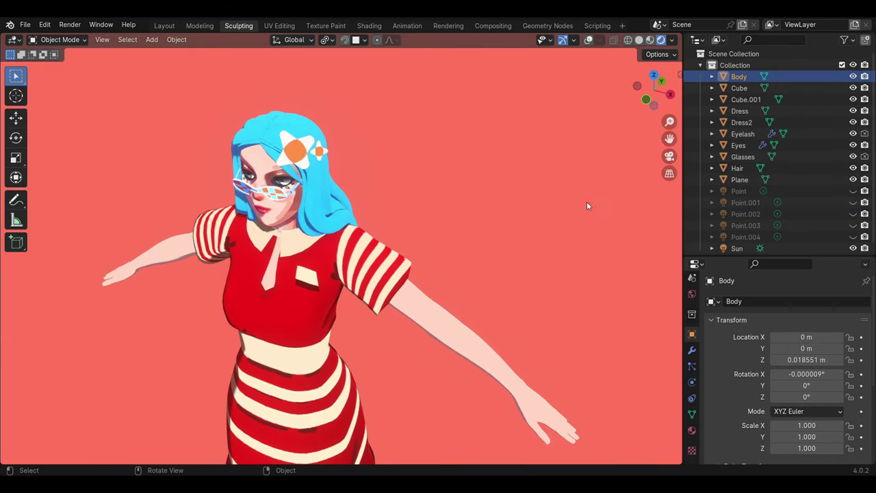
pyautogui.click(411, 307)
# Add a new material slot to the glasses and give them a Solidify modifier.
pyautogui.click(420, 312)
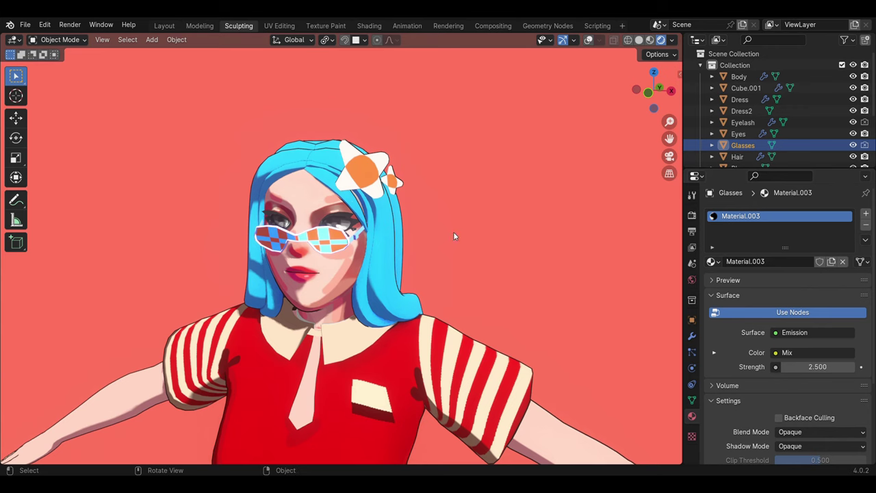
pyautogui.click(865, 214)
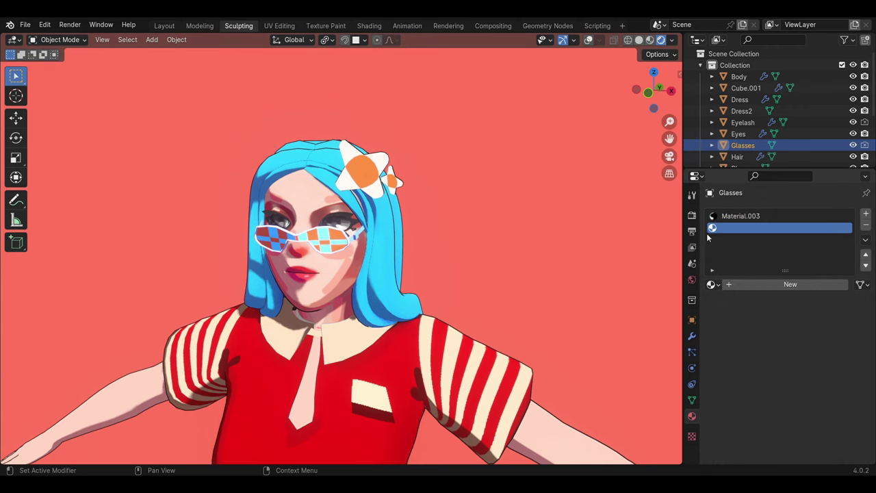
pyautogui.click(712, 284)
pyautogui.click(691, 335)
pyautogui.click(791, 213)
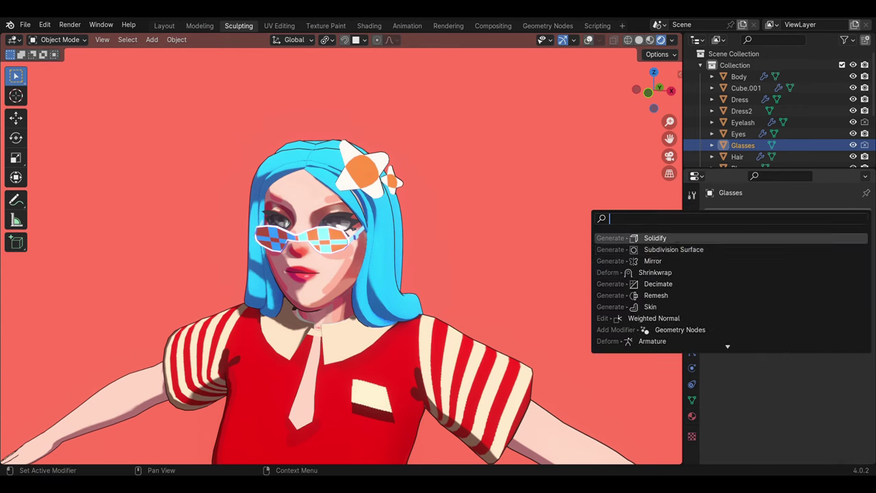
pyautogui.click(774, 236)
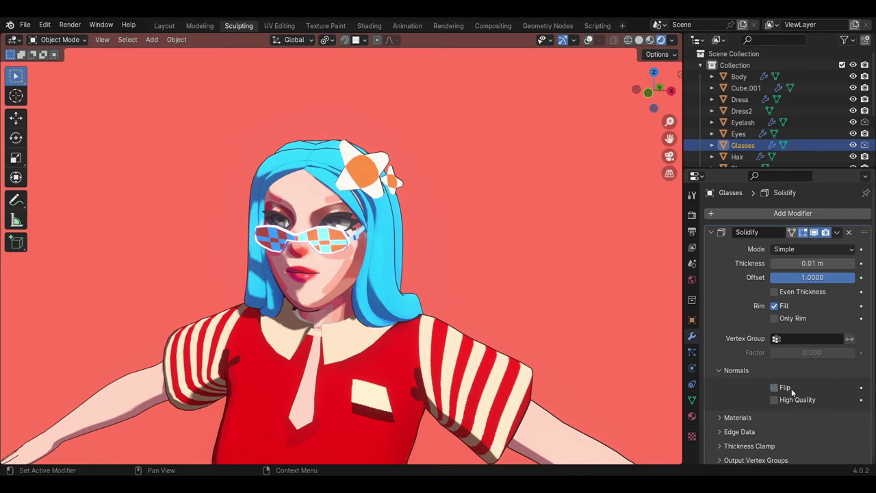
# Set the Solidify thickness to 0.01 m while checking the frames from the front.
pyautogui.scroll(-3, 761, 431)
pyautogui.scroll(3, 761, 432)
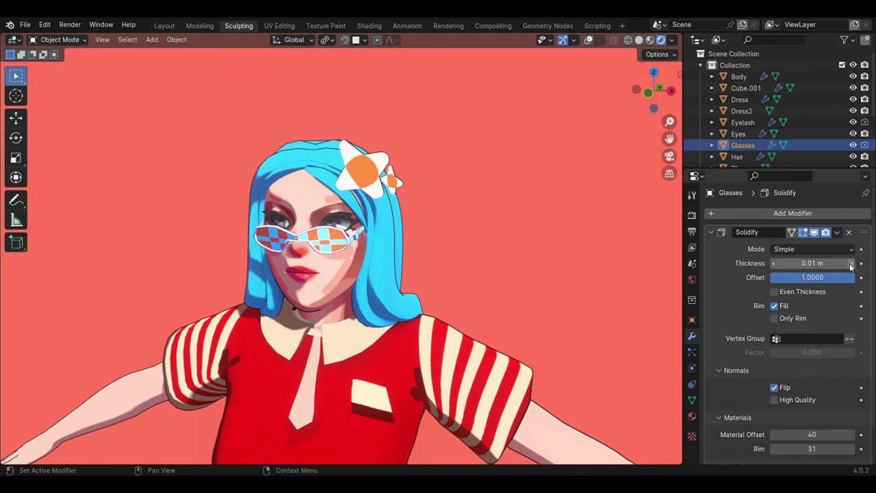
pyautogui.moveTo(812, 263); pyautogui.dragTo(821, 263)
pyautogui.moveTo(460, 294)
pyautogui.mouseDown(button='middle')
pyautogui.moveTo(495, 309)
pyautogui.moveTo(496, 288)
pyautogui.mouseUp(button='middle')
pyautogui.scroll(3, 495, 308)
pyautogui.scroll(-5, 501, 286)
pyautogui.scroll(3, 461, 288)
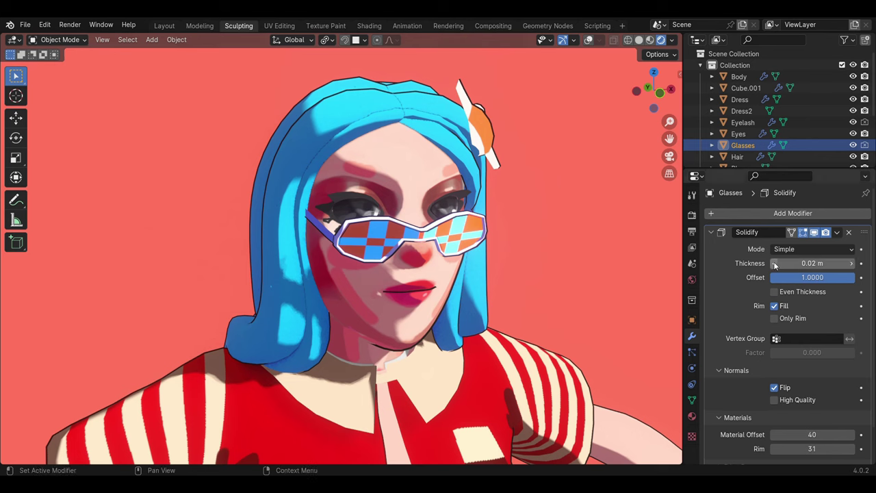
pyautogui.click(774, 264)
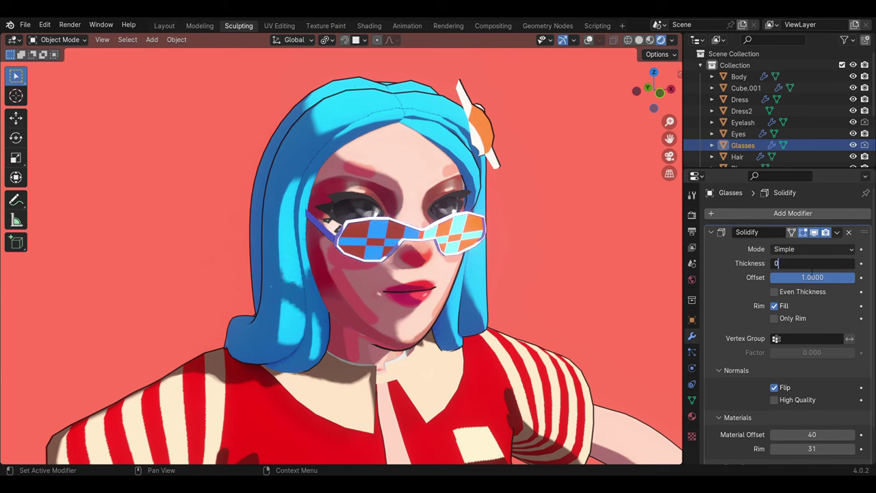
# Orbit and zoom the view back around the character.
pyautogui.click(563, 182)
pyautogui.scroll(-5, 563, 183)
pyautogui.scroll(3, 389, 281)
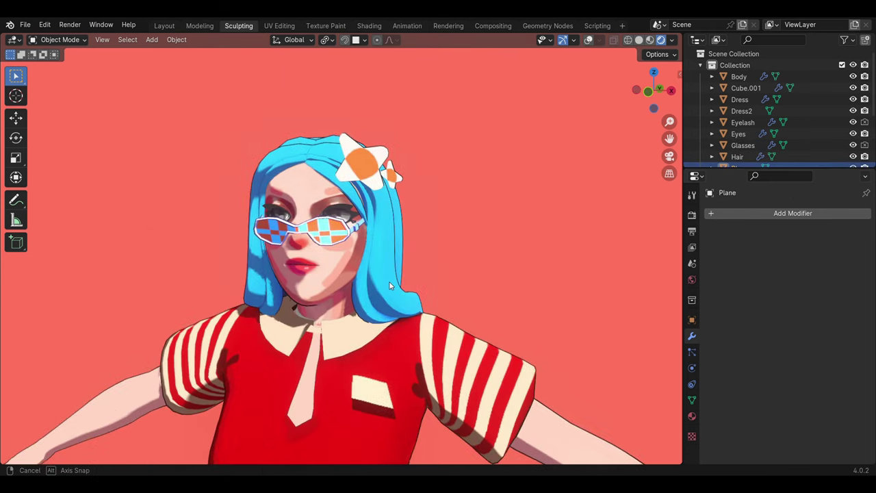
pyautogui.scroll(-3, 389, 282)
pyautogui.moveTo(390, 322)
pyautogui.mouseDown(button='middle')
pyautogui.moveTo(394, 335)
pyautogui.moveTo(397, 329)
pyautogui.mouseUp(button='middle')
pyautogui.scroll(3, 397, 329)
pyautogui.moveTo(810, 168); pyautogui.dragTo(810, 277)
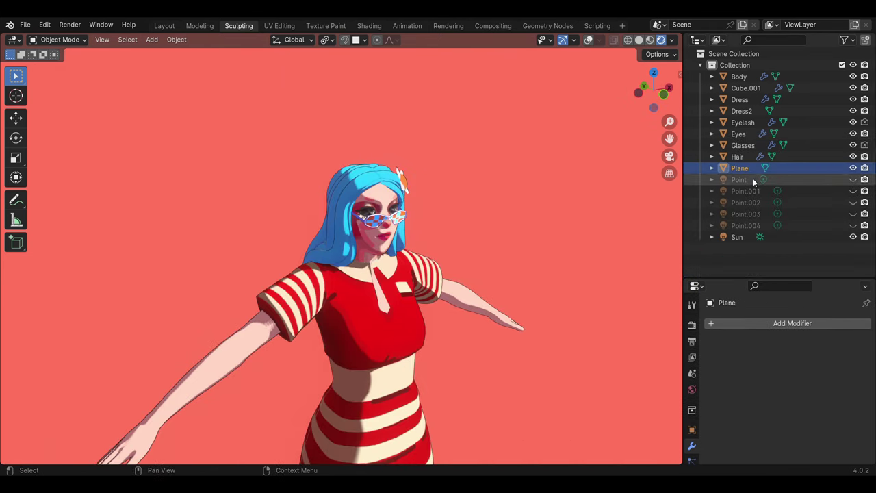
# Inspect the modifiers on the eyes, eyelashes, Dress2 and Cube.001 for comparison.
pyautogui.click(742, 145)
pyautogui.click(738, 134)
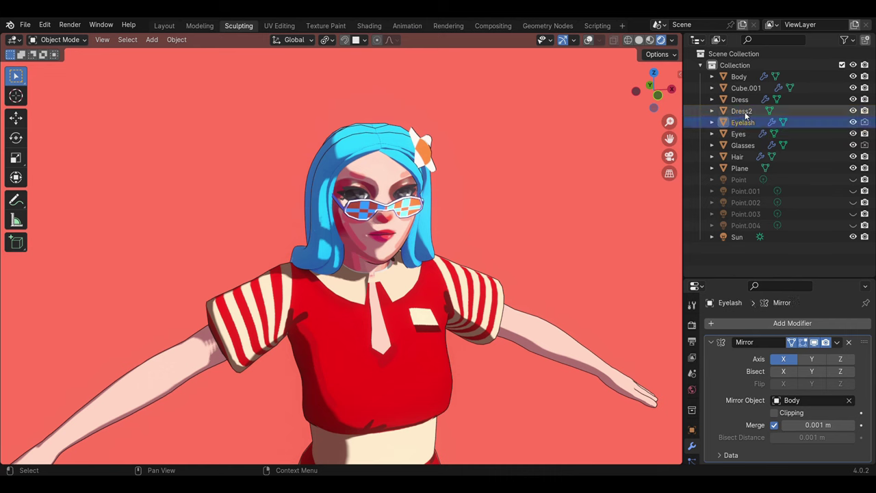
pyautogui.click(741, 111)
pyautogui.click(745, 88)
pyautogui.scroll(-3, 476, 226)
pyautogui.moveTo(476, 226); pyautogui.dragTo(425, 257, button='middle')
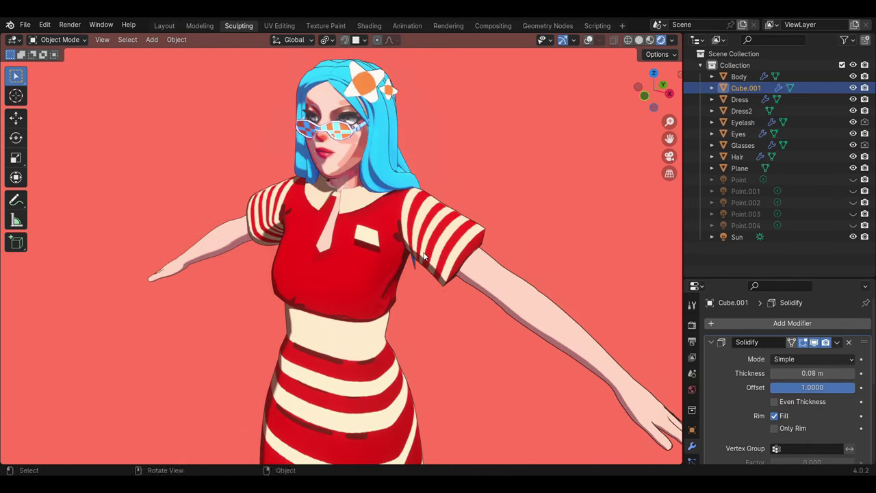
pyautogui.scroll(2, 423, 255)
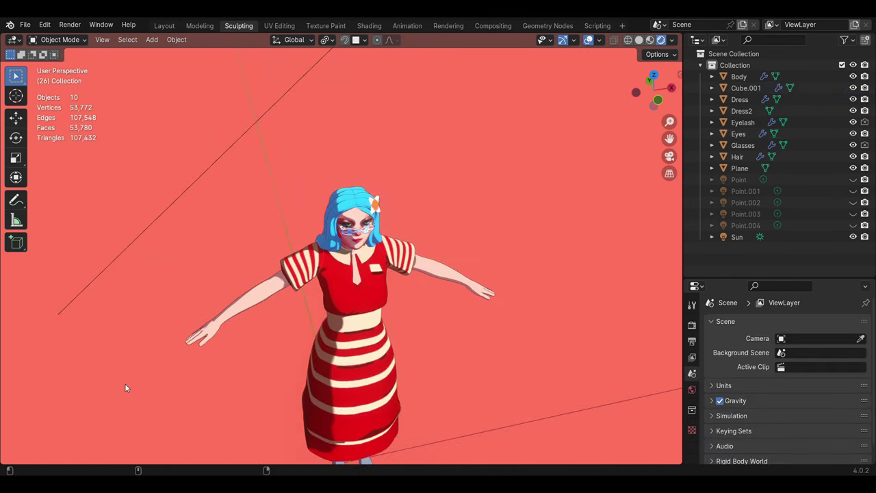
pyautogui.click(428, 251)
# Add a new cube, subdivide it with Ctrl+2 and apply the subdivision.
pyautogui.hotkey('shift', 'a')
pyautogui.click(485, 236)
pyautogui.click(777, 322)
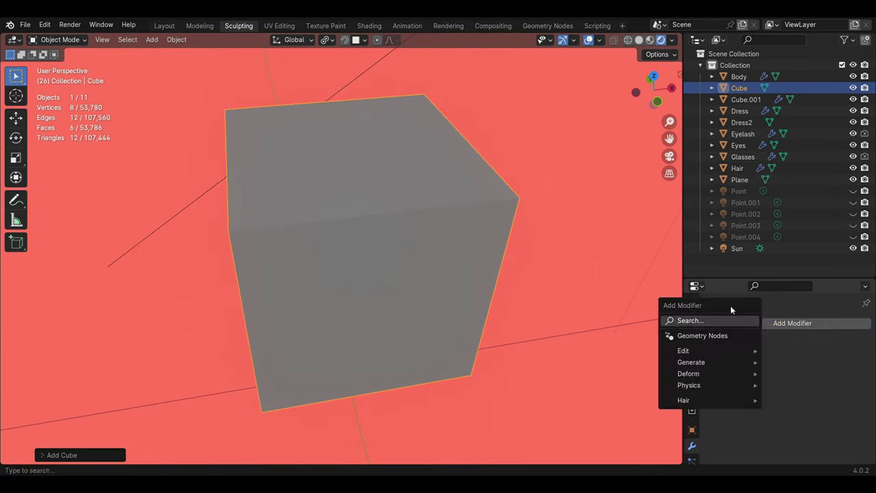
pyautogui.hotkey('ctrl', '2')
pyautogui.hotkey('ctrl', 'a')
pyautogui.press('Tab')
pyautogui.moveTo(437, 260); pyautogui.dragTo(350, 278, button='middle')
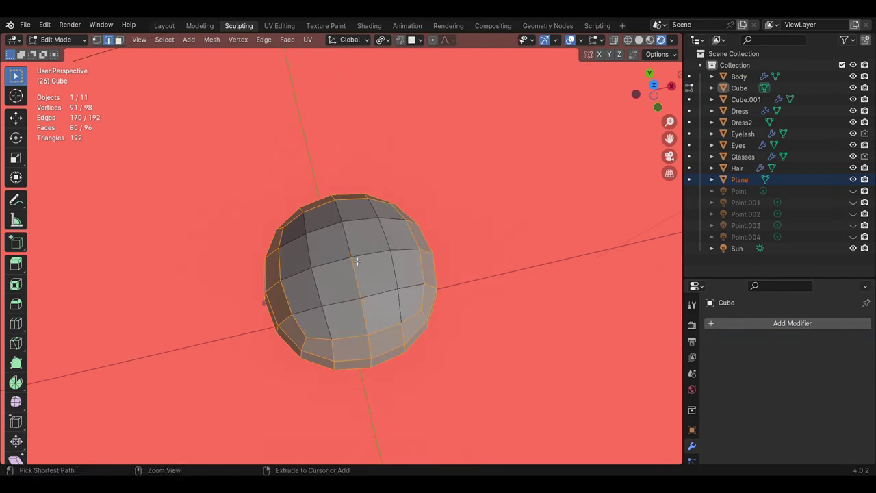
pyautogui.scroll(-4, 374, 320)
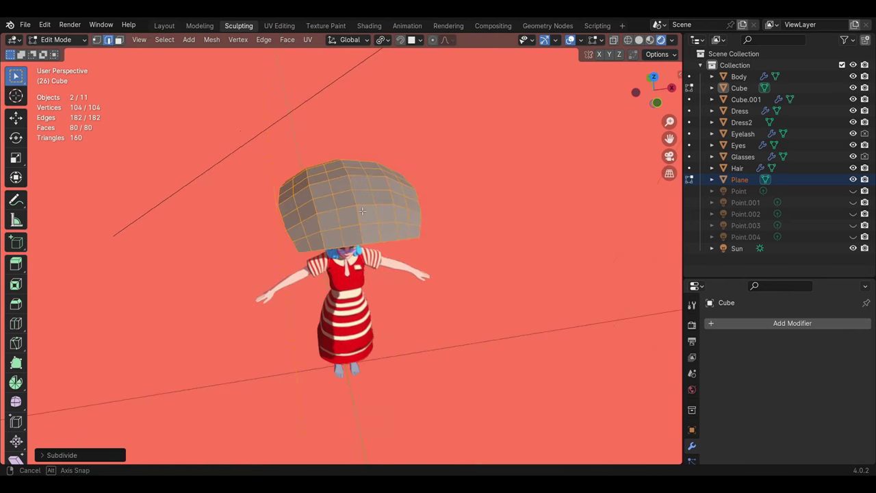
pyautogui.press('Tab')
pyautogui.press('Tab')
# Round the mesh with To Sphere and delete its bottom rim edge loop.
pyautogui.moveTo(355, 260)
pyautogui.mouseDown(button='middle')
pyautogui.moveTo(369, 253)
pyautogui.moveTo(352, 212)
pyautogui.moveTo(442, 252)
pyautogui.mouseUp(button='middle')
pyautogui.rightClick(332, 116)
pyautogui.click(383, 116)
pyautogui.keyDown('alt'); pyautogui.click(327, 362); pyautogui.keyUp('alt')
pyautogui.rightClick(343, 113)
pyautogui.click(335, 461)
pyautogui.scroll(4, 352, 213)
# Select alternate rim edges from top view and Shrink/Fatten them into spikes.
pyautogui.click(442, 251)
pyautogui.press('KP_7')
pyautogui.scroll(2, 458, 299)
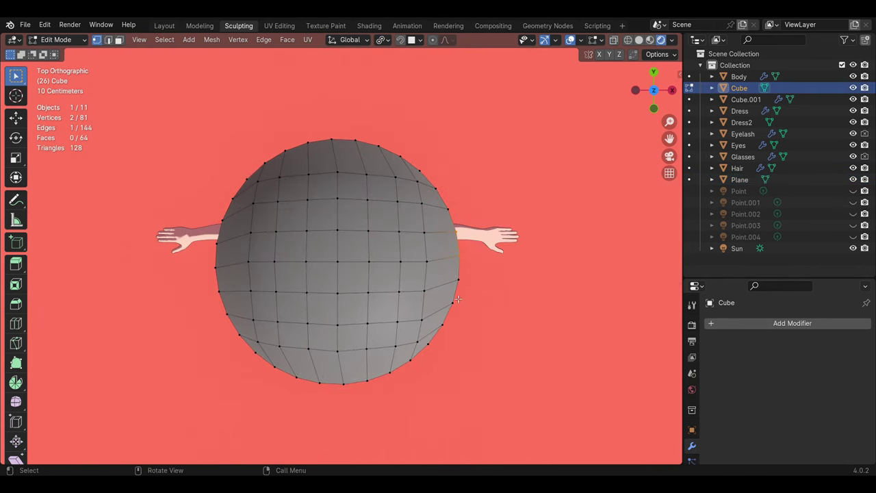
pyautogui.keyDown('shift'); pyautogui.click(357, 147); pyautogui.keyUp('shift')
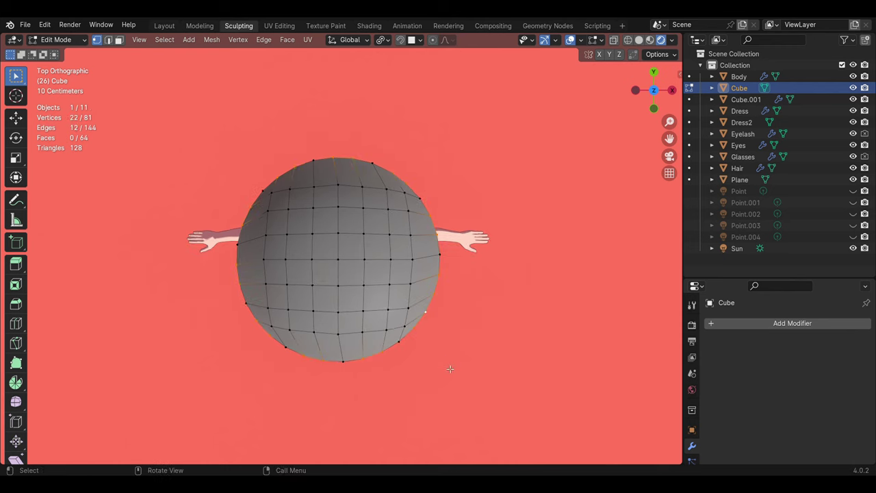
pyautogui.hotkey('alt', 's')
pyautogui.click(465, 344)
pyautogui.moveTo(466, 344)
pyautogui.mouseDown(button='middle')
pyautogui.moveTo(408, 279)
pyautogui.moveTo(475, 219)
pyautogui.moveTo(316, 253)
pyautogui.moveTo(370, 280)
pyautogui.mouseUp(button='middle')
pyautogui.press('s')
pyautogui.click(401, 297)
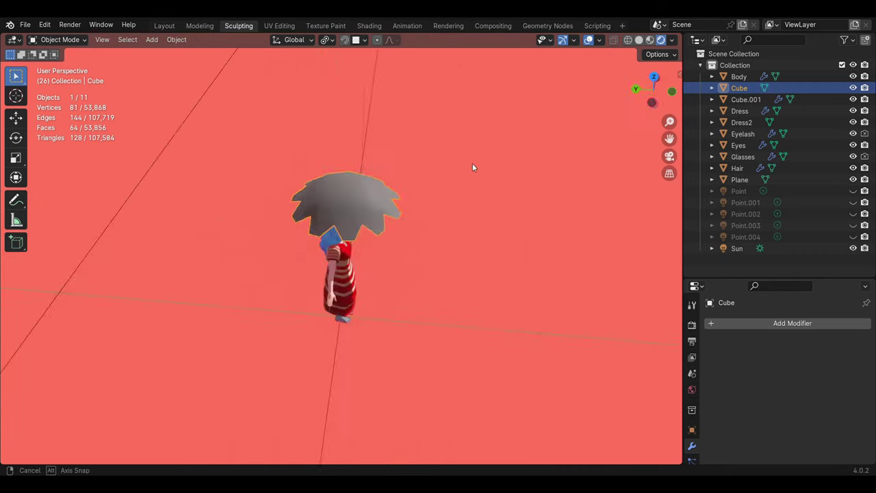
pyautogui.moveTo(409, 214); pyautogui.dragTo(299, 250, button='middle')
# Box-select vertices of the spiky mesh and move them into place.
pyautogui.press('b')
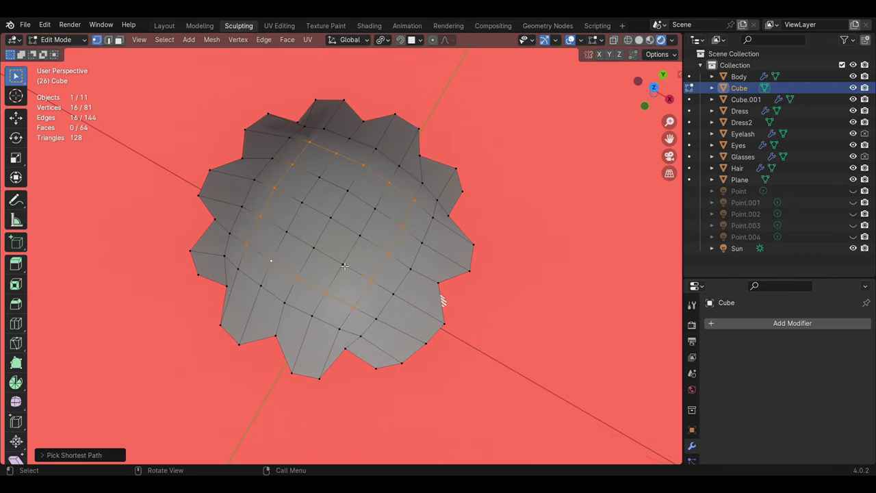
pyautogui.moveTo(344, 266); pyautogui.dragTo(349, 233, button='middle')
pyautogui.press('g')
pyautogui.click(349, 212)
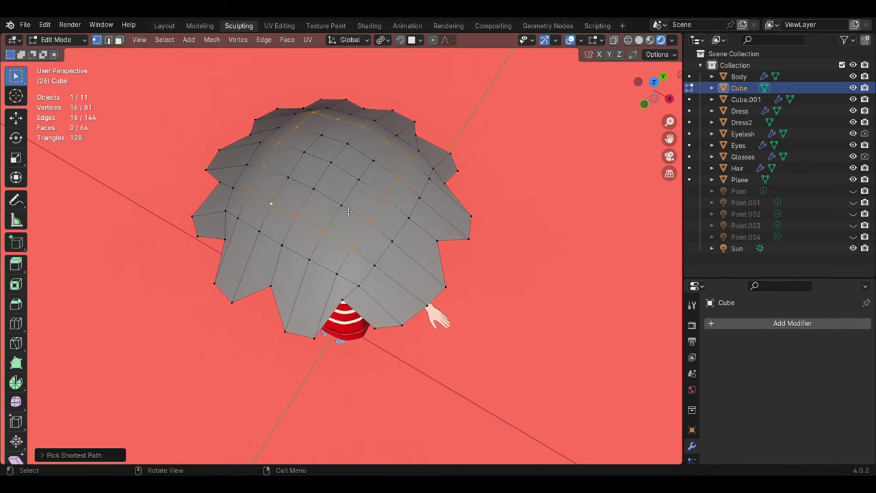
# Extrude the flower's centre faces, scale them flat on Z to 0, and lower them.
pyautogui.keyDown('ctrl'); pyautogui.click(326, 131); pyautogui.keyUp('ctrl')
pyautogui.moveTo(327, 132); pyautogui.dragTo(363, 244, button='middle')
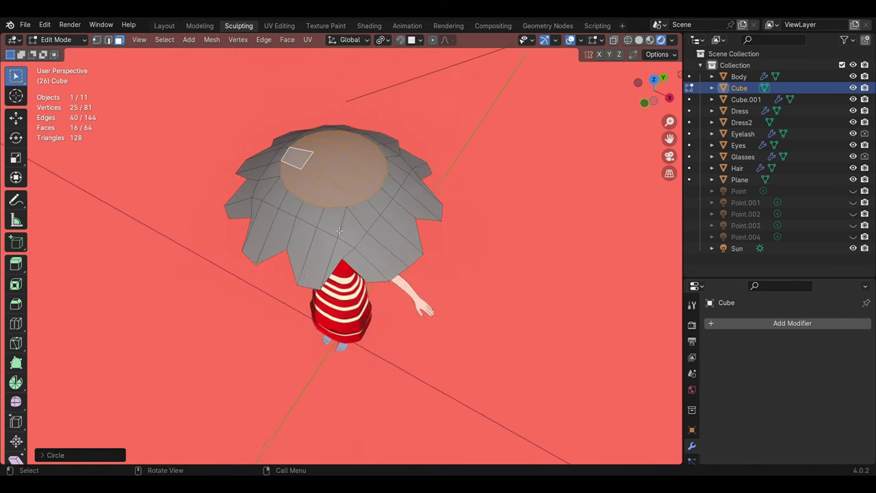
pyautogui.press('e')
pyautogui.press('s')
pyautogui.press('z')
pyautogui.press('0')
pyautogui.press('Return')
pyautogui.press('g')
pyautogui.press('z')
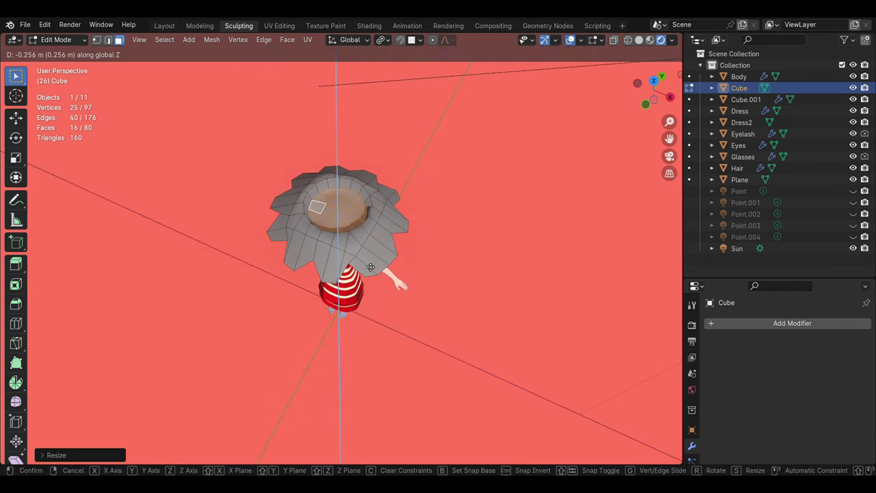
pyautogui.press('Return')
pyautogui.hotkey('alt', 'a')
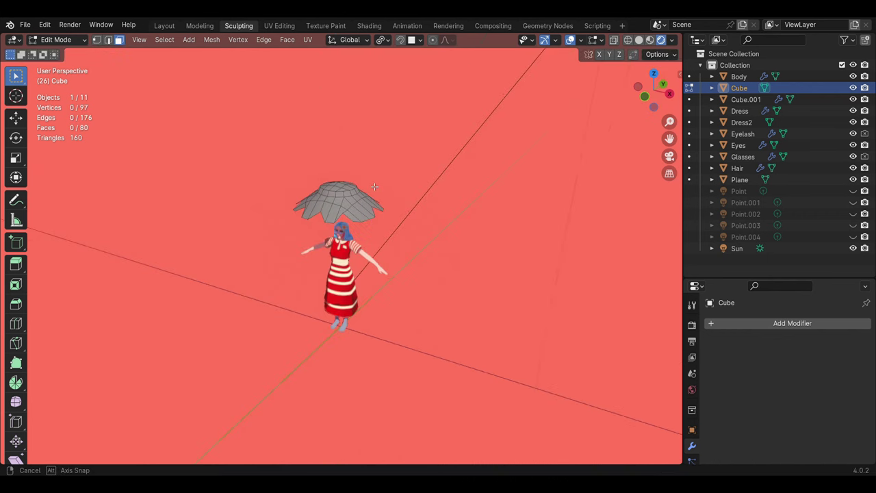
pyautogui.moveTo(368, 256)
pyautogui.mouseDown(button='middle')
pyautogui.moveTo(378, 264)
pyautogui.moveTo(378, 198)
pyautogui.mouseUp(button='middle')
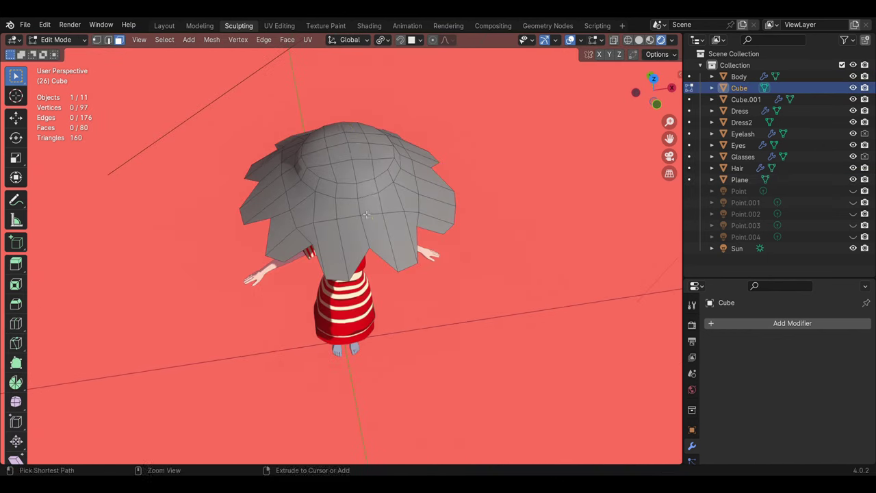
# Add an edge loop around the flower centre, then rotate and reposition the flower object.
pyautogui.hotkey('ctrl', 'r')
pyautogui.click(379, 189)
pyautogui.click(377, 185)
pyautogui.press('Tab')
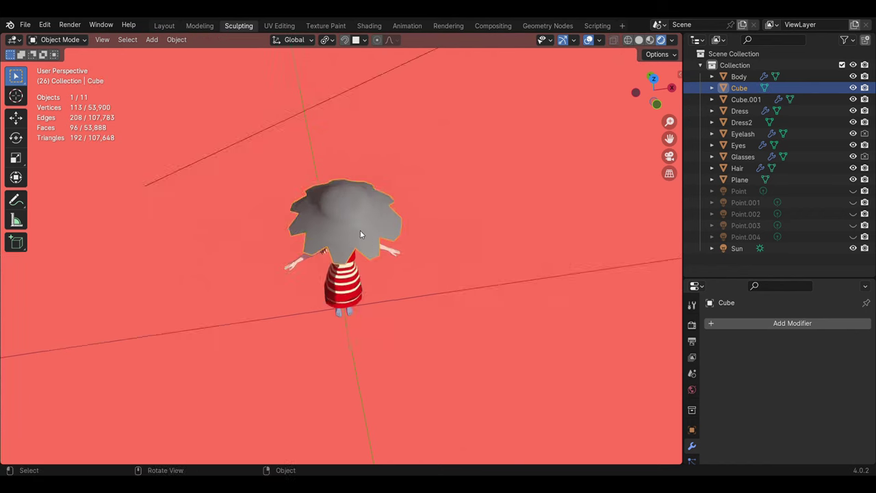
pyautogui.moveTo(374, 153)
pyautogui.mouseDown(button='middle')
pyautogui.moveTo(348, 272)
pyautogui.moveTo(418, 213)
pyautogui.moveTo(385, 218)
pyautogui.moveTo(393, 254)
pyautogui.moveTo(356, 171)
pyautogui.moveTo(205, 82)
pyautogui.mouseUp(button='middle')
pyautogui.press('r')
pyautogui.press('g')
pyautogui.click(348, 272)
pyautogui.click(417, 214)
pyautogui.click(355, 171)
# Unwrap the flower's UVs in a temporary UV Editor with stretching shown, then close it.
pyautogui.click(221, 42)
pyautogui.click(13, 39)
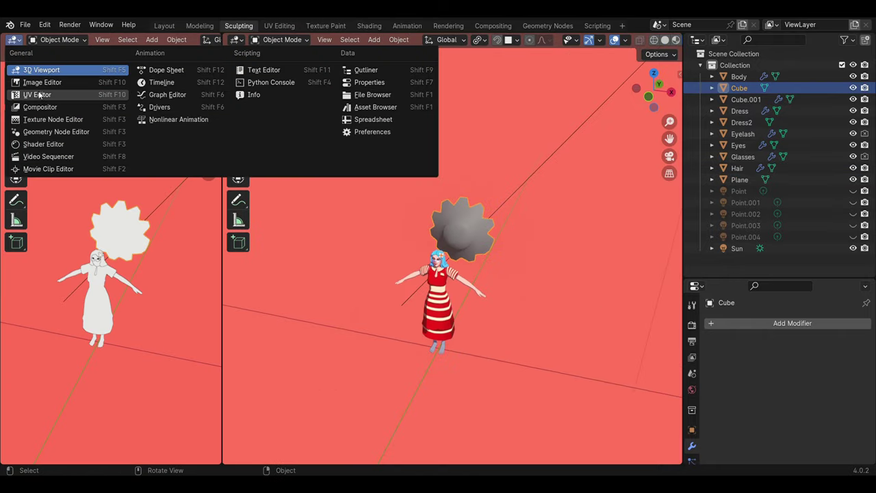
pyautogui.click(41, 86)
pyautogui.press('Tab')
pyautogui.press('u')
pyautogui.click(454, 233)
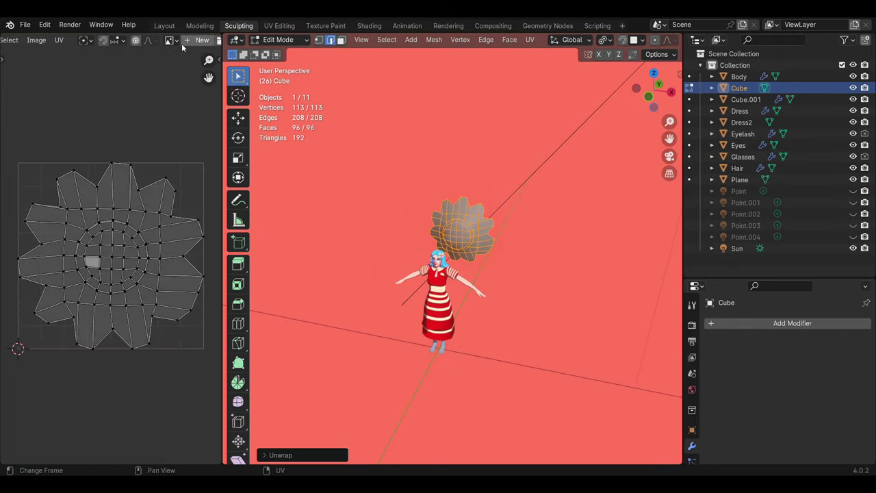
pyautogui.click(206, 40)
pyautogui.click(112, 154)
pyautogui.rightClick(157, 40)
pyautogui.click(185, 148)
pyautogui.press('Tab')
# Open a Shader Editor below and give the flower its own copy of Material.005 as Material.009.
pyautogui.moveTo(2, 463); pyautogui.dragTo(7, 332)
pyautogui.click(15, 337)
pyautogui.click(41, 298)
pyautogui.click(317, 336)
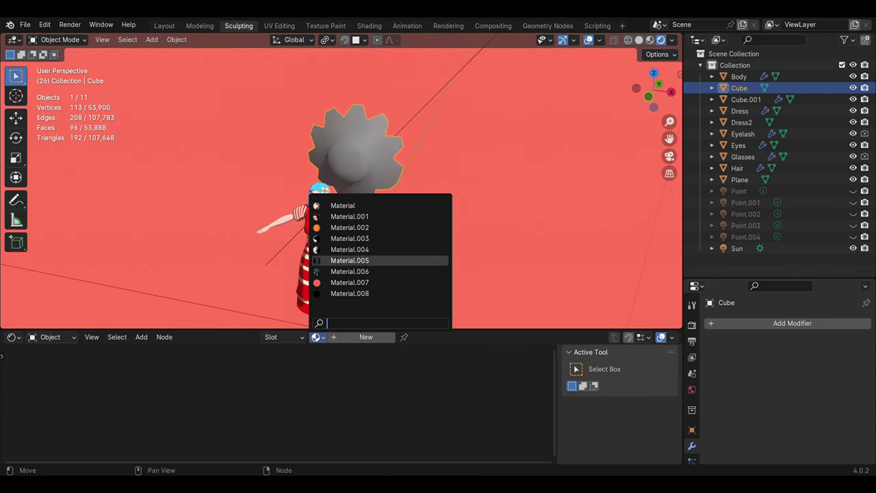
pyautogui.click(349, 260)
pyautogui.click(396, 337)
# Create a new image on the Image Texture node, then deselect all in Edit Mode.
pyautogui.scroll(2, 338, 409)
pyautogui.scroll(2, 338, 409)
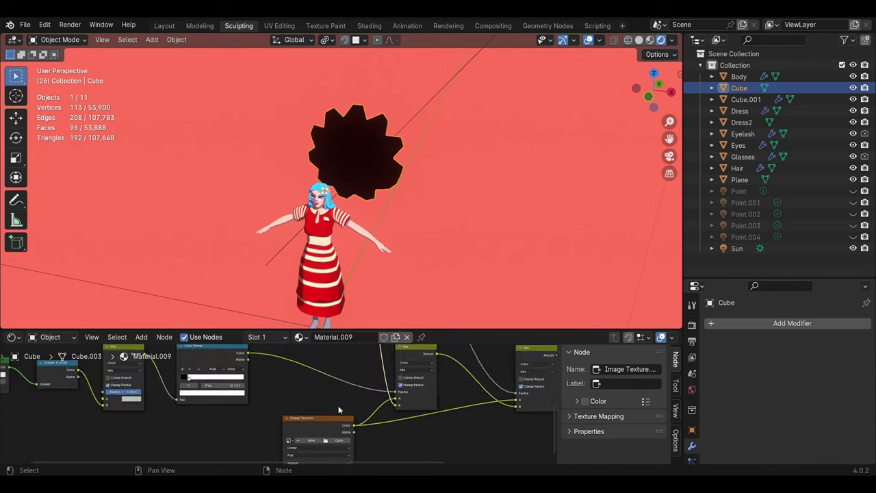
pyautogui.click(312, 440)
pyautogui.write('Back Shadow')
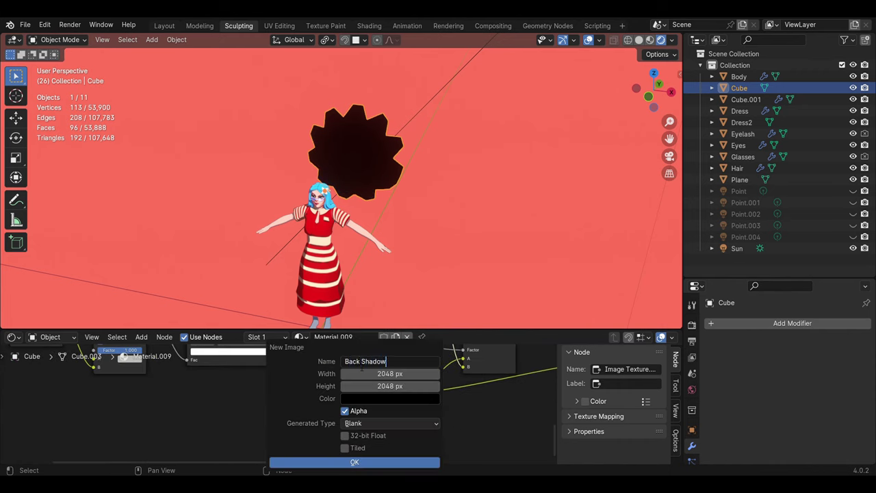
pyautogui.press('Return')
pyautogui.scroll(-2, 350, 397)
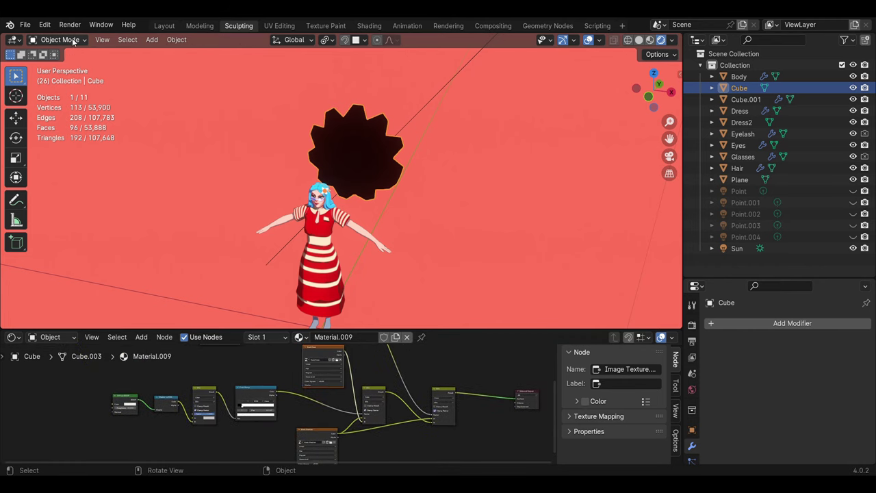
pyautogui.press('Tab')
pyautogui.scroll(3, 410, 139)
pyautogui.hotkey('alt', 'a')
# Select the flower's centre faces and enter Texture Paint with a sampled brush colour.
pyautogui.press('3')
pyautogui.press('l')
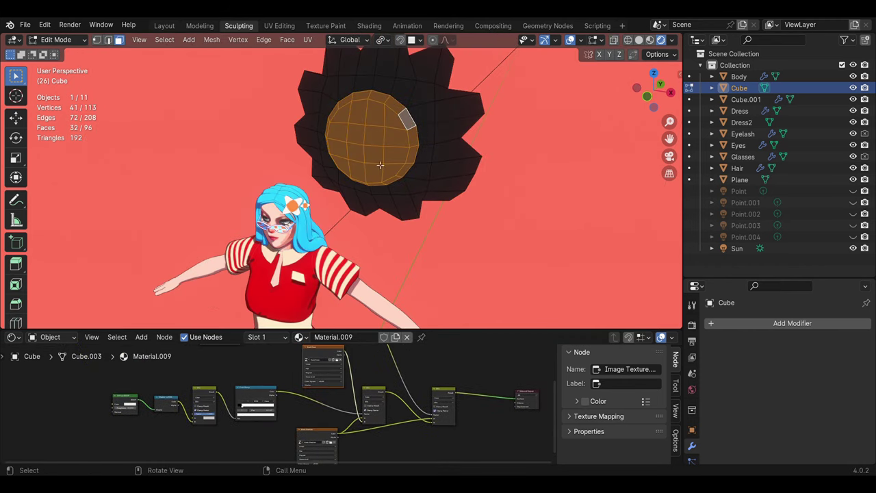
pyautogui.click(56, 39)
pyautogui.click(62, 123)
pyautogui.click(103, 55)
pyautogui.click(208, 195)
pyautogui.press('Escape')
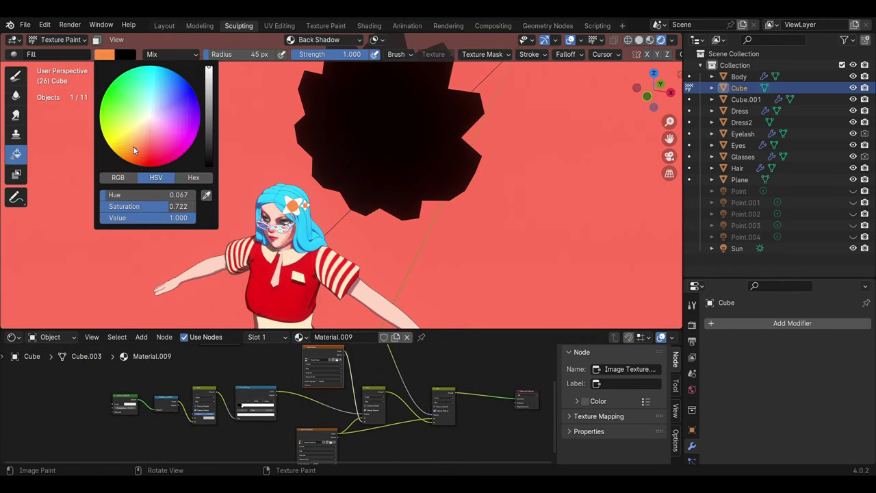
pyautogui.moveTo(383, 158); pyautogui.dragTo(420, 175, button='middle')
pyautogui.scroll(-3, 420, 175)
# Fill the flower centre with a dark orange on the Back Shadow image.
pyautogui.click(318, 39)
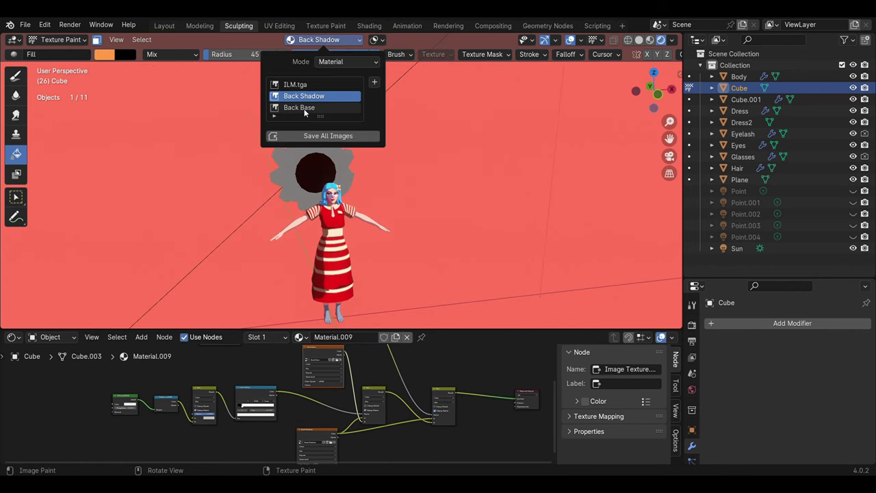
pyautogui.click(303, 108)
pyautogui.click(318, 39)
pyautogui.click(304, 94)
pyautogui.click(104, 54)
pyautogui.click(146, 153)
pyautogui.scroll(-3, 146, 153)
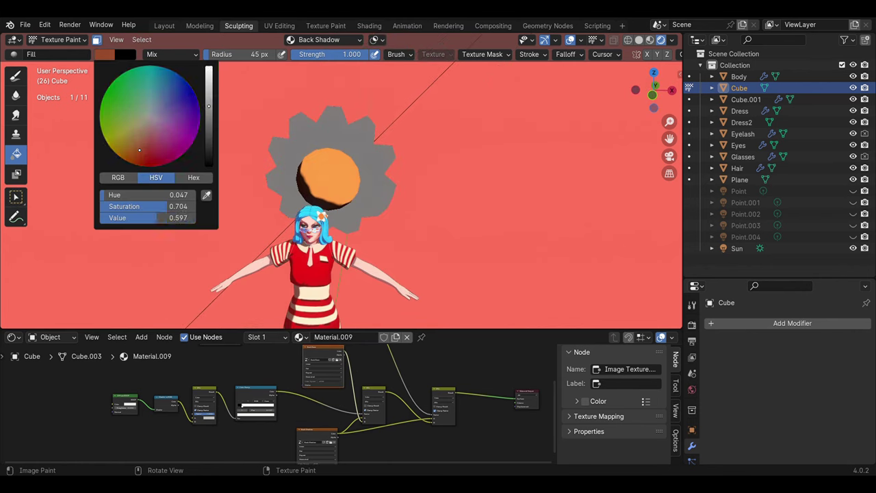
pyautogui.click(104, 54)
pyautogui.scroll(3, 137, 136)
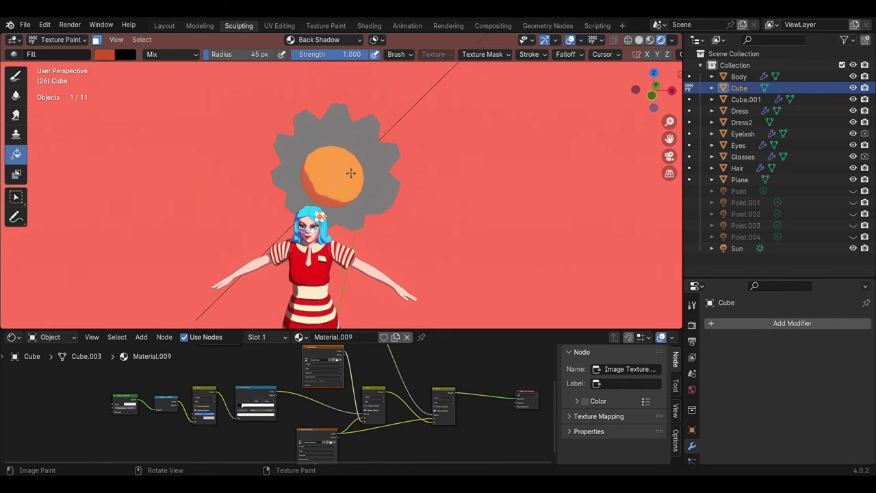
pyautogui.scroll(-1, 352, 172)
# Paint the petals white on the Back Base image with the face mask turned off.
pyautogui.press('Tab')
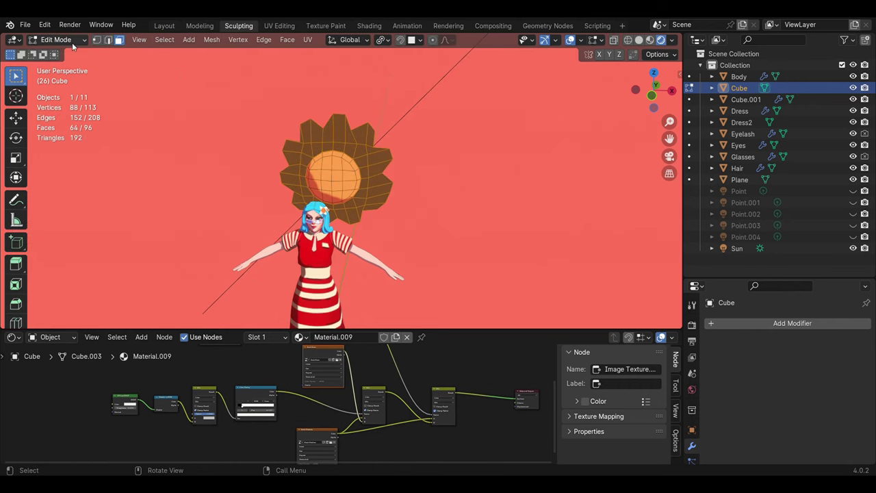
pyautogui.click(57, 39)
pyautogui.click(54, 116)
pyautogui.scroll(1, 176, 107)
pyautogui.click(97, 41)
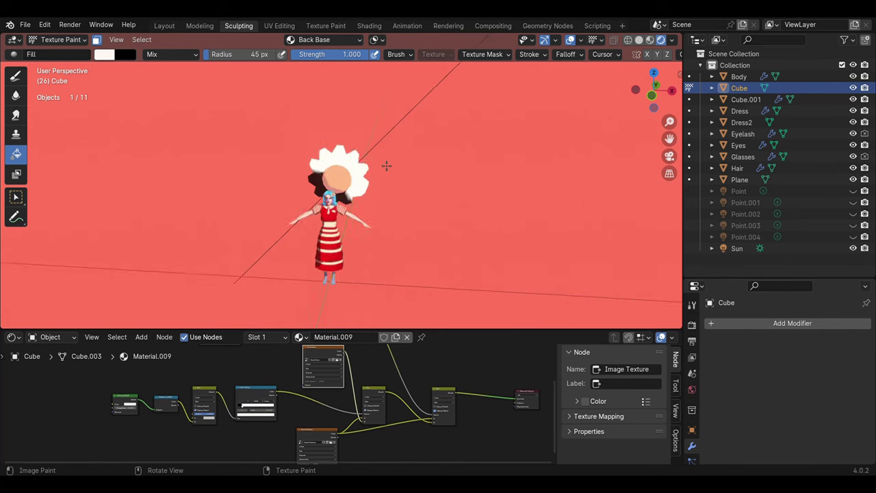
pyautogui.click(96, 40)
pyautogui.click(96, 41)
# Switch back to the Back Shadow image and sample a near-white brush colour.
pyautogui.click(104, 54)
pyautogui.click(321, 39)
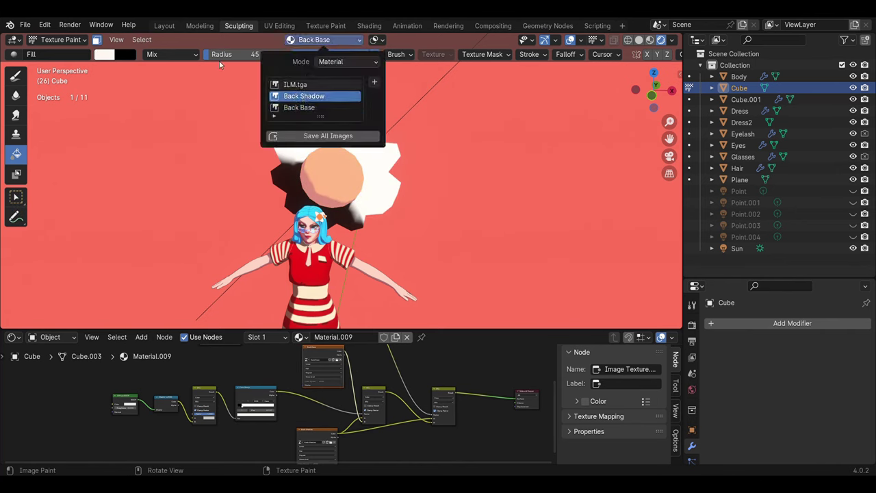
pyautogui.click(301, 106)
pyautogui.click(104, 54)
pyautogui.click(210, 91)
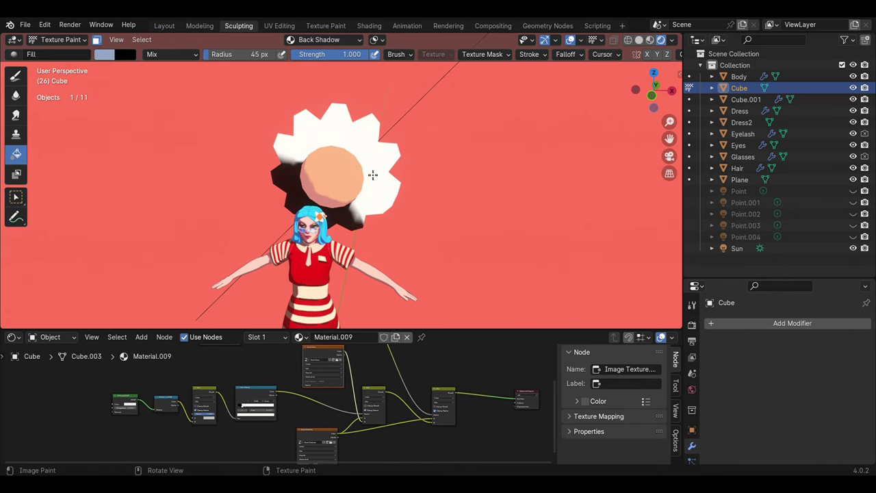
pyautogui.moveTo(371, 176)
pyautogui.mouseDown(button='middle')
pyautogui.moveTo(355, 179)
pyautogui.moveTo(383, 192)
pyautogui.mouseUp(button='middle')
pyautogui.click(206, 195)
pyautogui.click(307, 137)
# Return to Edit Mode and split the viewport into two side-by-side views.
pyautogui.click(104, 54)
pyautogui.scroll(-3, 347, 173)
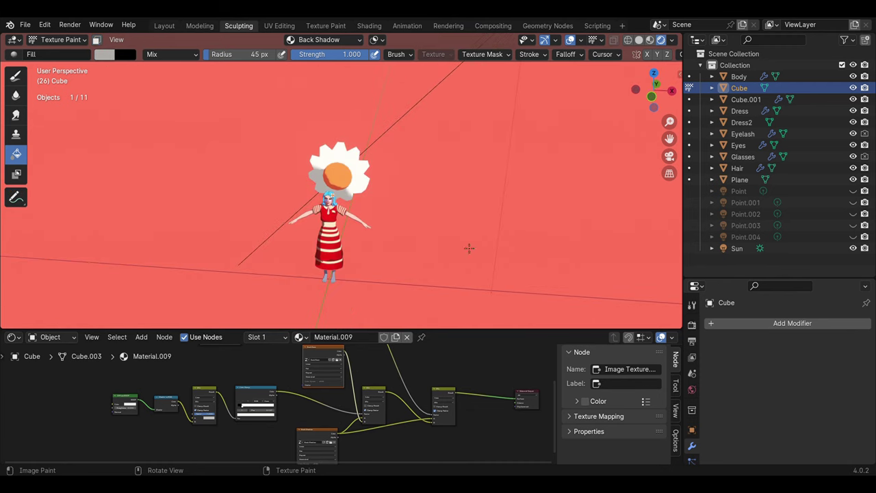
pyautogui.moveTo(467, 248)
pyautogui.mouseDown(button='middle')
pyautogui.moveTo(397, 187)
pyautogui.moveTo(346, 207)
pyautogui.moveTo(370, 205)
pyautogui.moveTo(349, 195)
pyautogui.mouseUp(button='middle')
pyautogui.scroll(3, 397, 188)
pyautogui.press('Tab')
pyautogui.press('Tab')
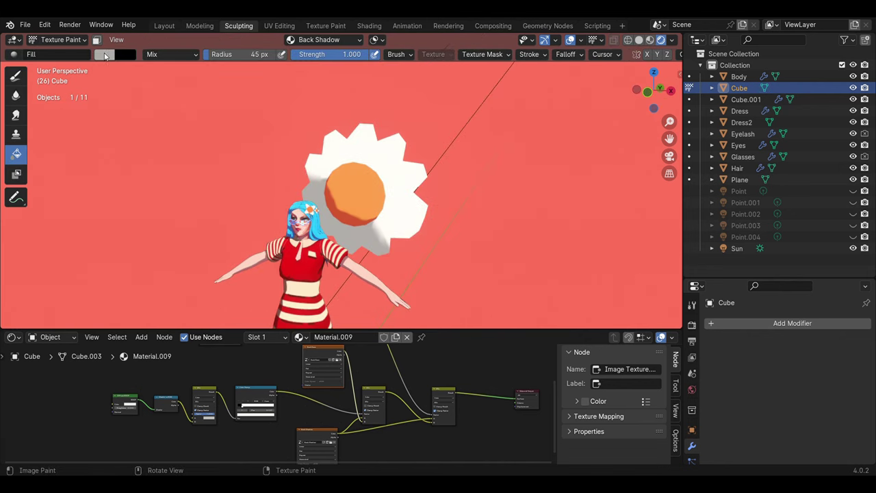
pyautogui.moveTo(3, 35); pyautogui.dragTo(280, 152)
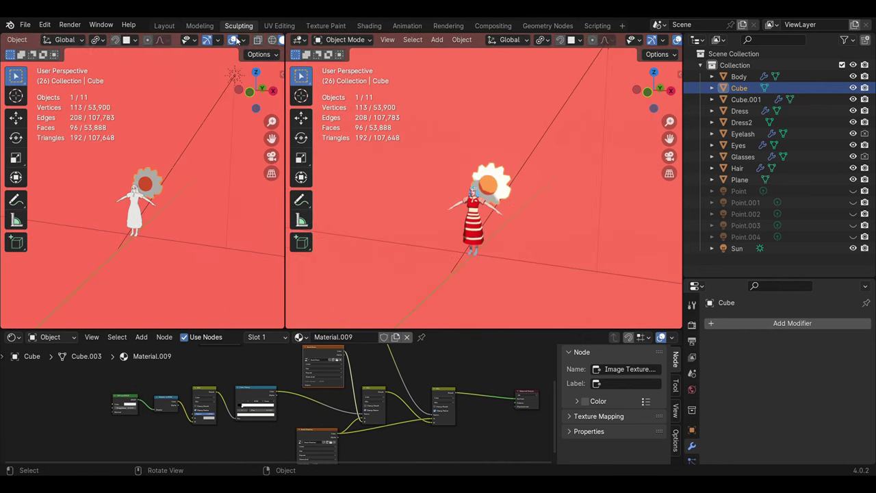
# Select the sun light and trial a Z-axis rotation before cancelling it.
pyautogui.scroll(5, 137, 206)
pyautogui.click(479, 226)
pyautogui.click(479, 176)
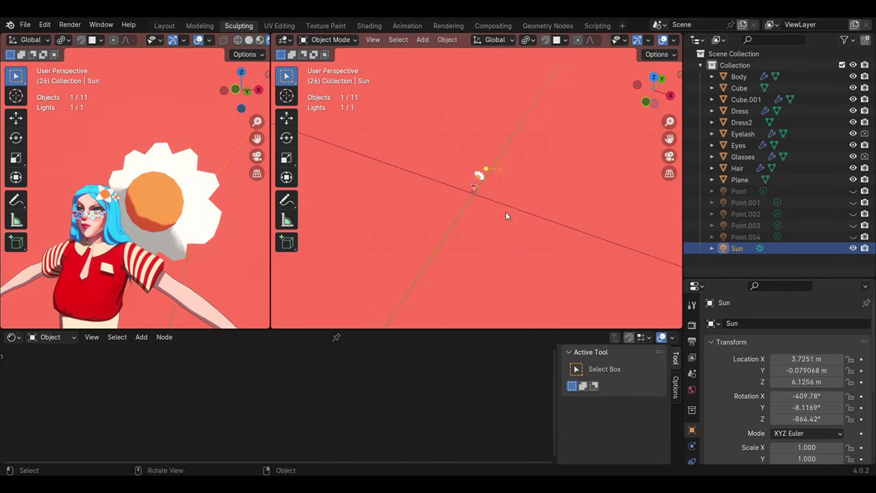
pyautogui.press('r')
pyautogui.press('z')
pyautogui.press('Escape')
pyautogui.moveTo(136, 226); pyautogui.dragTo(167, 225, button='middle')
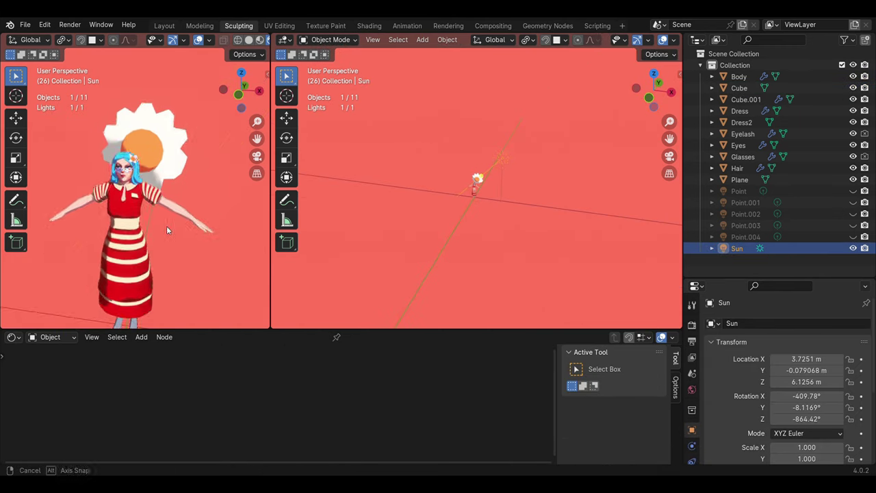
pyautogui.scroll(3, 166, 226)
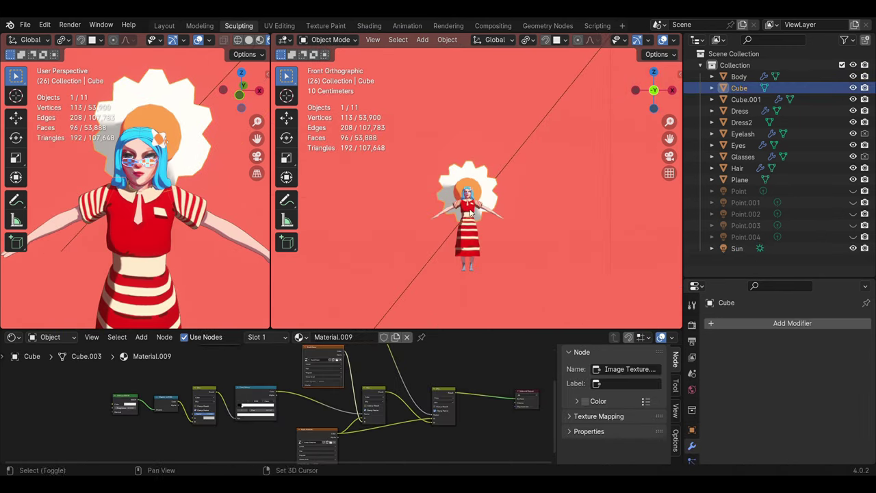
# Duplicate the flower several times, placing the copies around the character.
pyautogui.press('s')
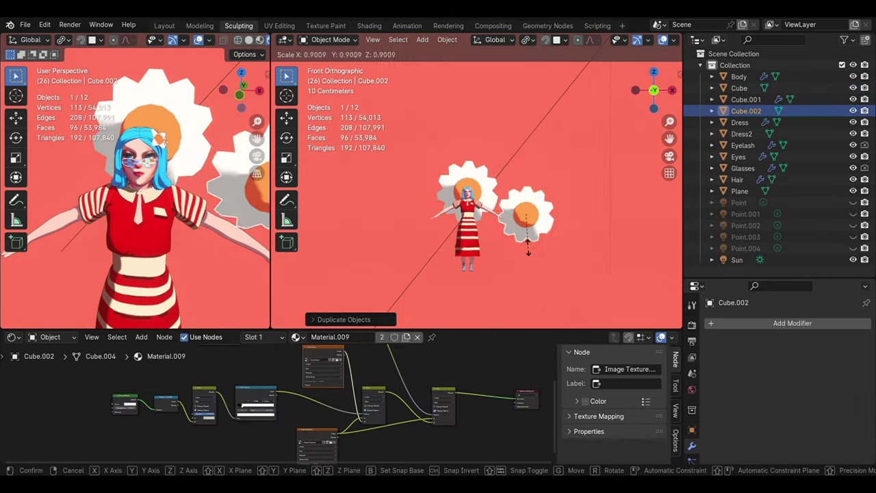
pyautogui.click(428, 222)
pyautogui.hotkey('shift', 'd')
pyautogui.click(428, 223)
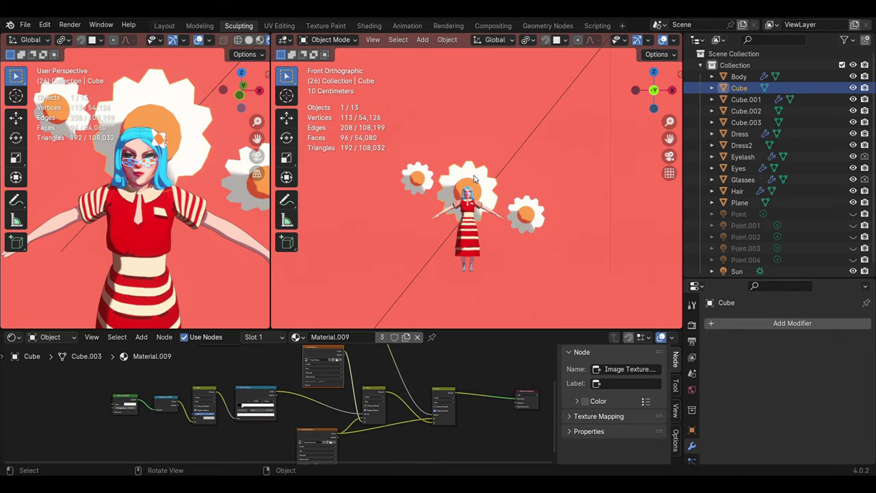
pyautogui.hotkey('shift', 'd')
pyautogui.click(521, 165)
pyautogui.click(416, 179)
pyautogui.hotkey('shift', 'd')
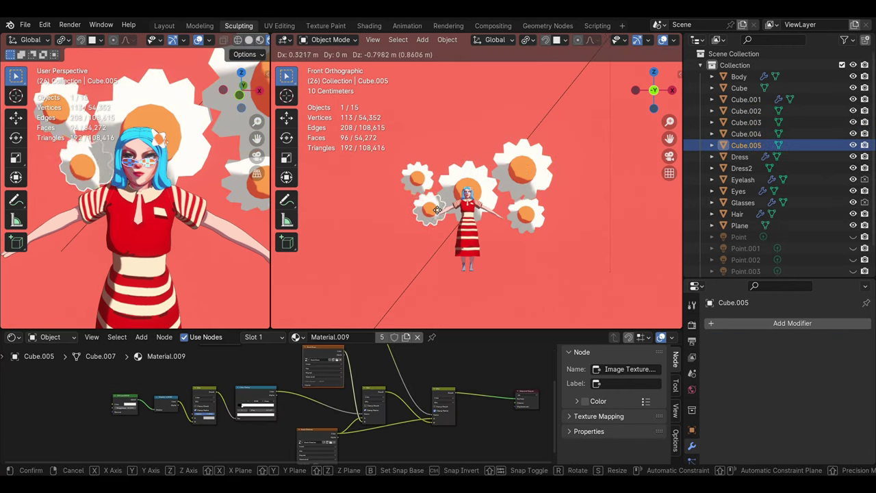
pyautogui.click(424, 206)
pyautogui.hotkey('shift', 'd')
pyautogui.click(500, 235)
pyautogui.hotkey('shift', 'd')
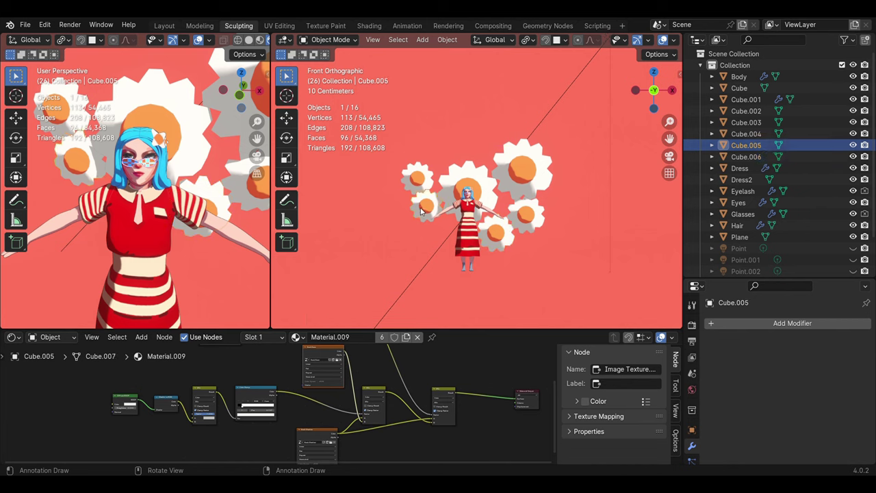
pyautogui.click(434, 250)
# Nudge several flower copies into new positions around the character.
pyautogui.press('g')
pyautogui.click(438, 241)
pyautogui.moveTo(438, 240)
pyautogui.mouseDown(button='middle')
pyautogui.moveTo(519, 226)
pyautogui.moveTo(493, 231)
pyautogui.mouseUp(button='middle')
pyautogui.click(544, 206)
pyautogui.press('g')
pyautogui.click(552, 211)
pyautogui.click(494, 231)
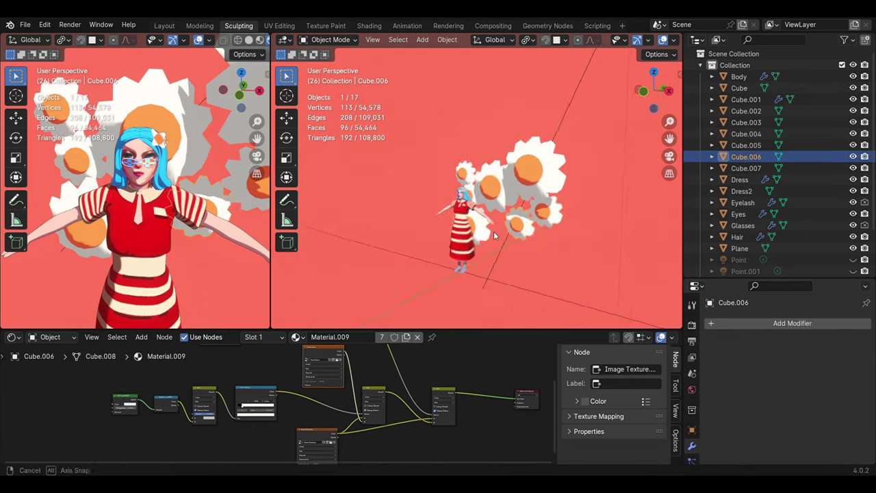
pyautogui.press('g')
pyautogui.click(516, 241)
pyautogui.click(493, 206)
pyautogui.press('g')
pyautogui.click(500, 212)
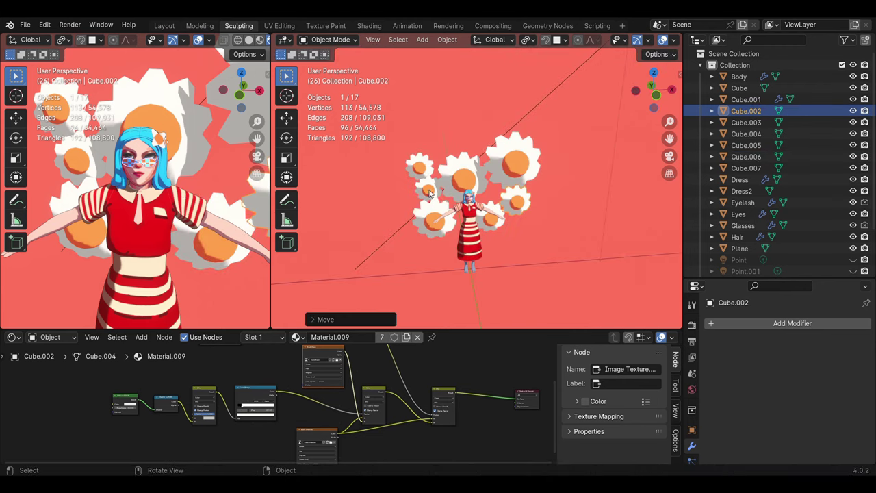
pyautogui.click(479, 198)
pyautogui.moveTo(499, 213)
pyautogui.mouseDown(button='middle')
pyautogui.moveTo(479, 198)
pyautogui.moveTo(570, 204)
pyautogui.mouseUp(button='middle')
pyautogui.click(479, 198)
# Add two more flower duplicates beside the character.
pyautogui.hotkey('shift', 'd')
pyautogui.click(534, 206)
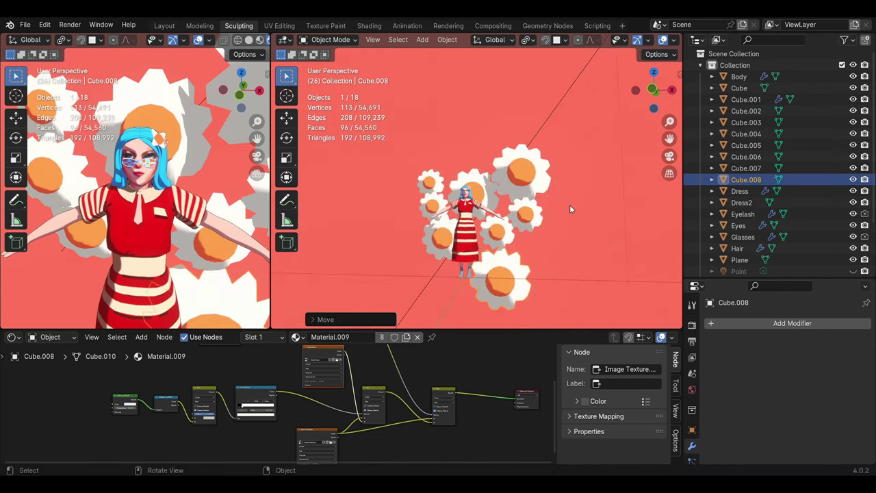
pyautogui.scroll(2, 407, 271)
pyautogui.scroll(-2, 408, 271)
pyautogui.hotkey('shift', 's')
pyautogui.press('Escape')
pyautogui.hotkey('shift', 'd')
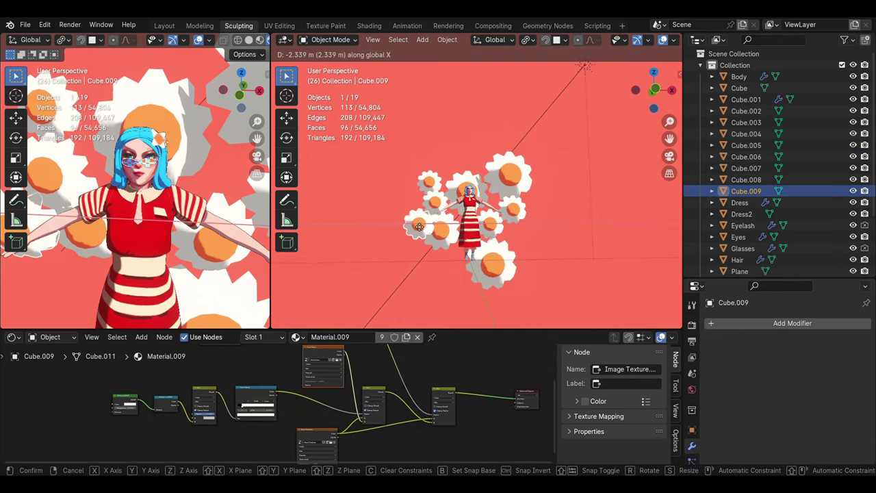
pyautogui.click(438, 226)
# Rotate the sun light to a new angle to relight the scene.
pyautogui.click(739, 271)
pyautogui.moveTo(171, 205)
pyautogui.mouseDown(button='middle')
pyautogui.moveTo(205, 232)
pyautogui.moveTo(240, 225)
pyautogui.mouseUp(button='middle')
pyautogui.scroll(3, 209, 236)
pyautogui.scroll(-3, 540, 213)
pyautogui.click(493, 183)
pyautogui.press('r')
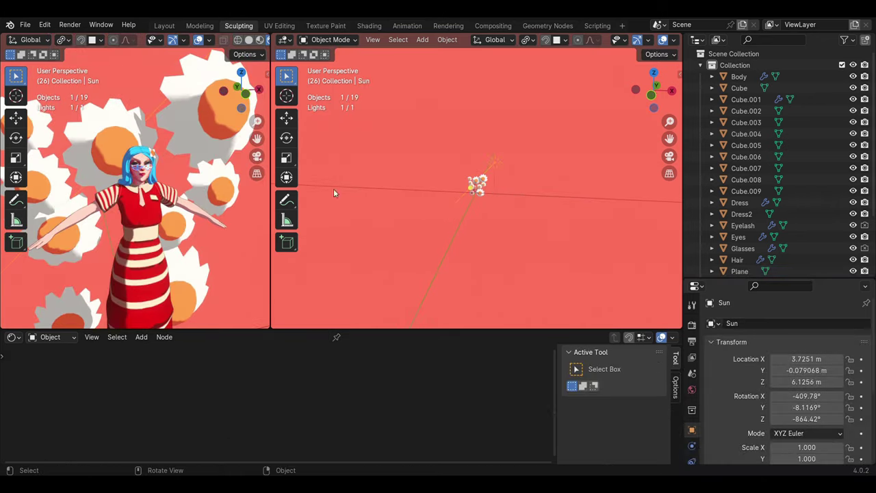
pyautogui.click(523, 287)
pyautogui.scroll(-3, 523, 287)
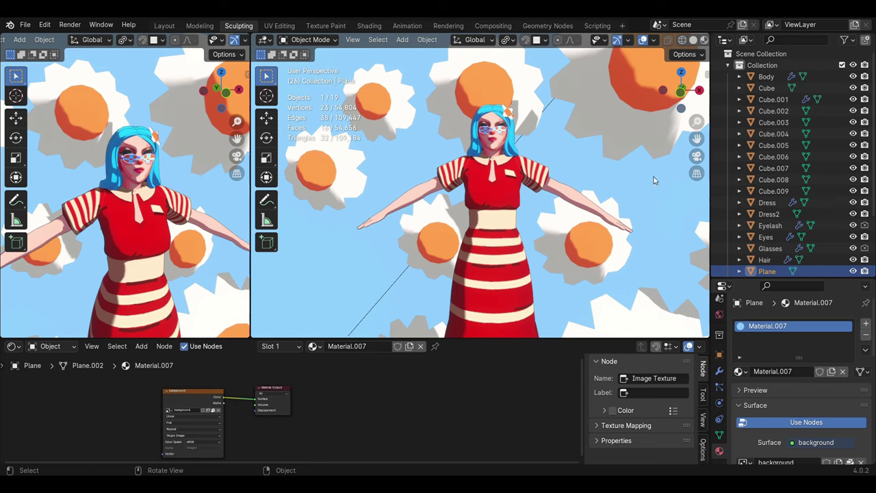
pyautogui.scroll(-4, 364, 221)
pyautogui.moveTo(363, 221)
pyautogui.mouseDown(button='middle')
pyautogui.moveTo(416, 240)
pyautogui.moveTo(476, 229)
pyautogui.mouseUp(button='middle')
pyautogui.hotkey('shift', 'a')
# Add a blank Grease Pencil object in Draw Mode with Surface placement and the Pen brush.
pyautogui.click(511, 294)
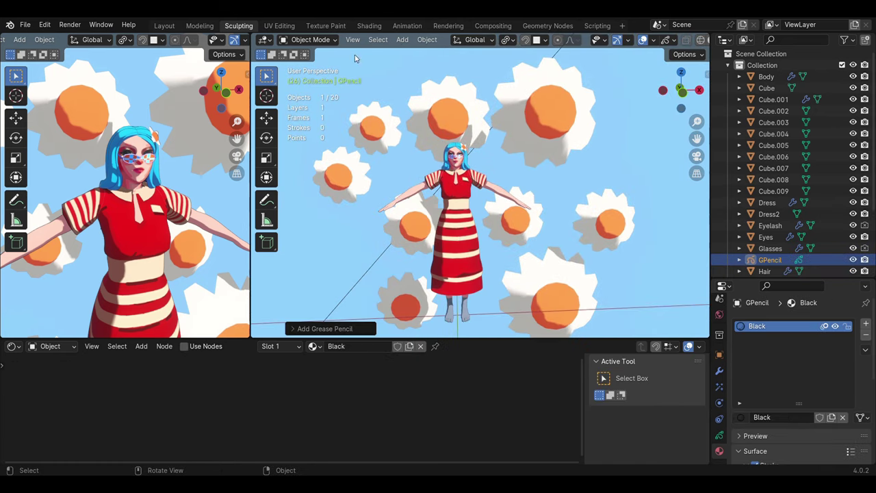
pyautogui.click(309, 39)
pyautogui.click(311, 88)
pyautogui.click(484, 39)
pyautogui.click(472, 98)
pyautogui.click(286, 54)
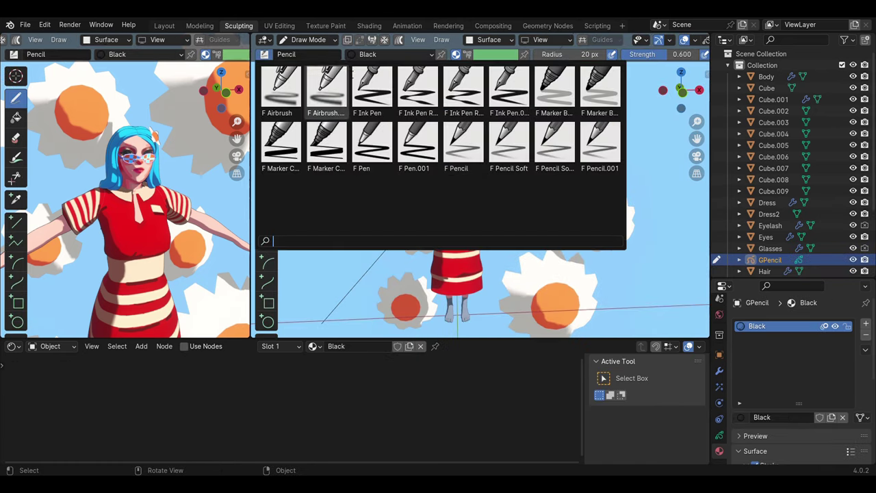
pyautogui.click(431, 148)
pyautogui.scroll(5, 494, 225)
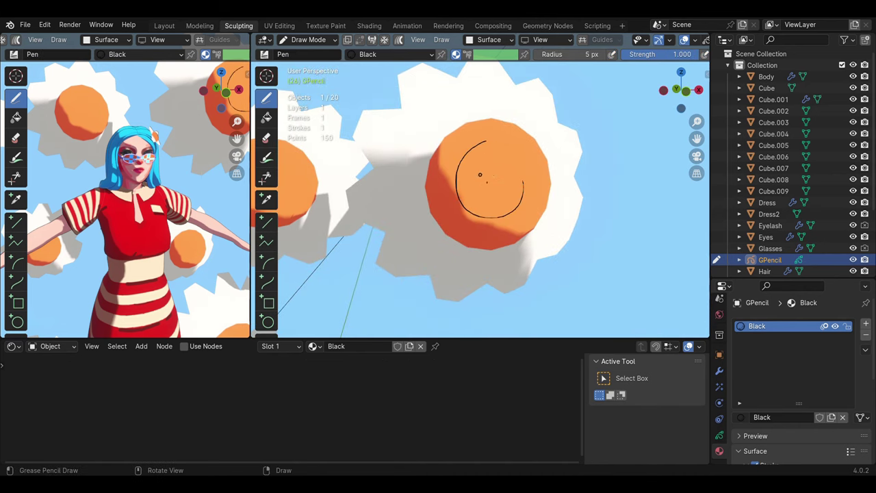
# Draw a curl and small circle on a flower centre, undoing unwanted strokes.
pyautogui.moveTo(479, 174)
pyautogui.mouseDown(button='middle')
pyautogui.moveTo(620, 192)
pyautogui.moveTo(428, 229)
pyautogui.mouseUp(button='middle')
pyautogui.hotkey('ctrl', 'z')
pyautogui.click(489, 40)
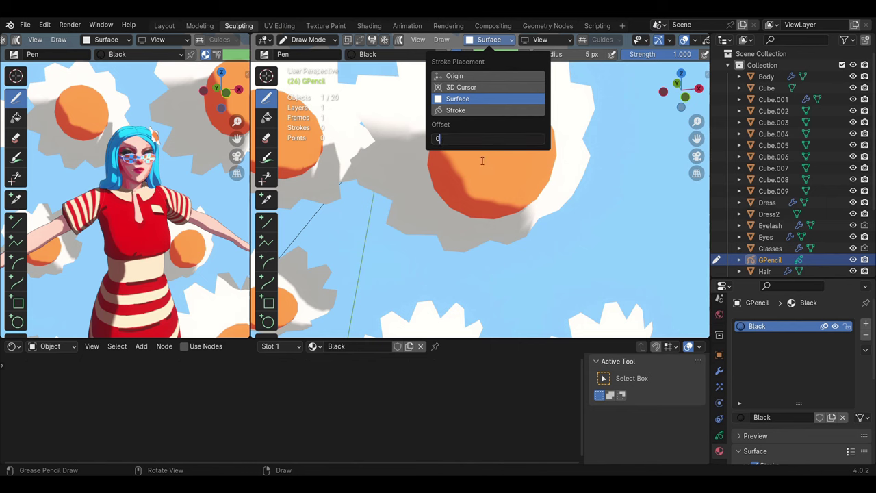
pyautogui.moveTo(518, 122); pyautogui.dragTo(479, 163)
pyautogui.moveTo(479, 163)
pyautogui.mouseDown(button='middle')
pyautogui.moveTo(586, 133)
pyautogui.moveTo(342, 189)
pyautogui.mouseUp(button='middle')
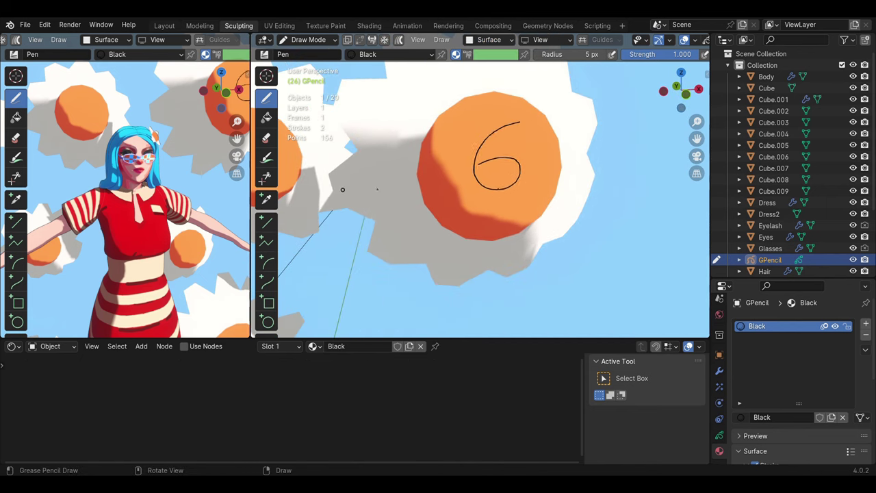
pyautogui.moveTo(509, 156); pyautogui.dragTo(503, 151)
pyautogui.moveTo(504, 151)
pyautogui.mouseDown(button='middle')
pyautogui.moveTo(589, 137)
pyautogui.moveTo(498, 164)
pyautogui.mouseUp(button='middle')
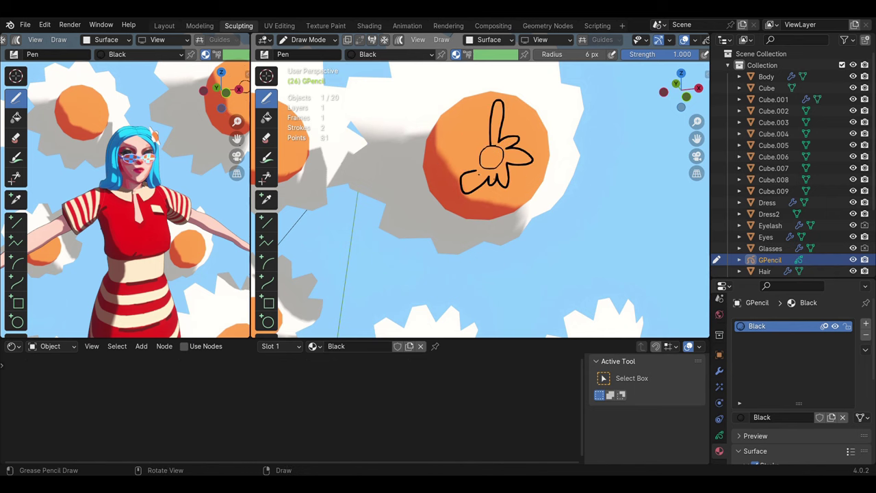
pyautogui.moveTo(504, 124); pyautogui.dragTo(515, 174, button='middle')
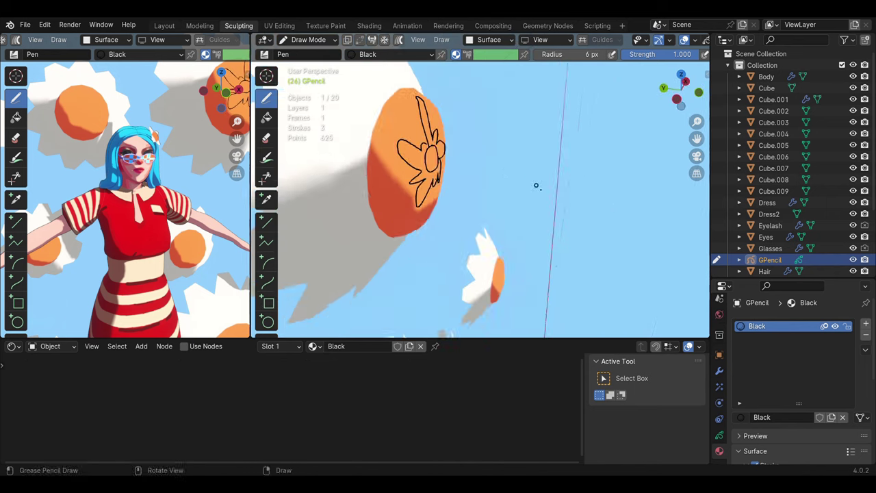
pyautogui.hotkey('ctrl', 'z')
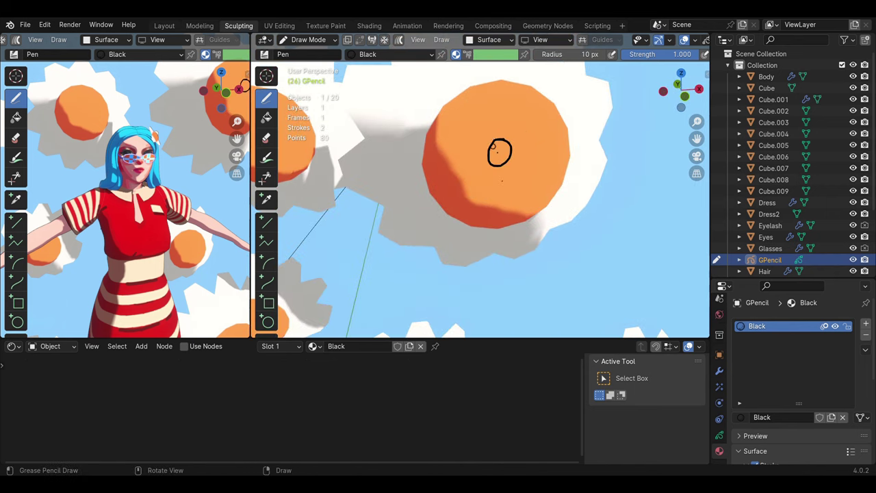
pyautogui.moveTo(506, 171); pyautogui.dragTo(511, 183, button='middle')
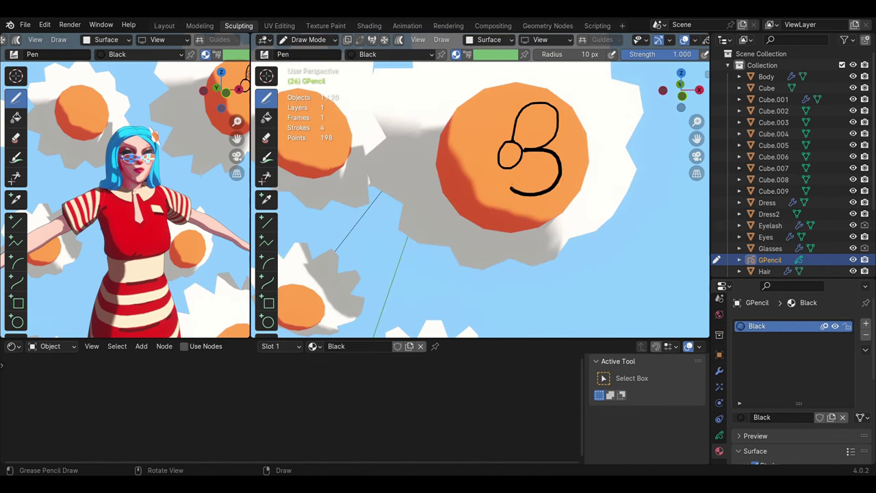
# Ink the petals of a doodled flower on the orange centre.
pyautogui.moveTo(454, 184); pyautogui.dragTo(494, 165)
pyautogui.moveTo(494, 164); pyautogui.dragTo(510, 80, button='middle')
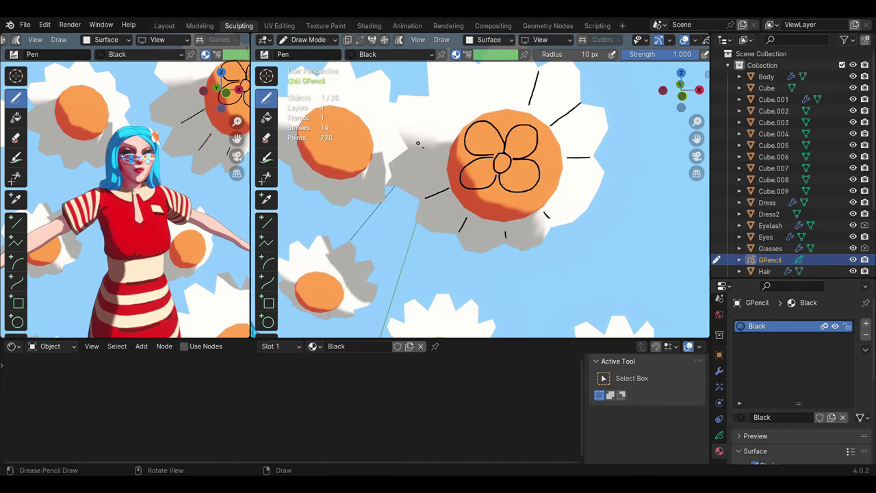
pyautogui.moveTo(460, 115); pyautogui.dragTo(479, 105, button='middle')
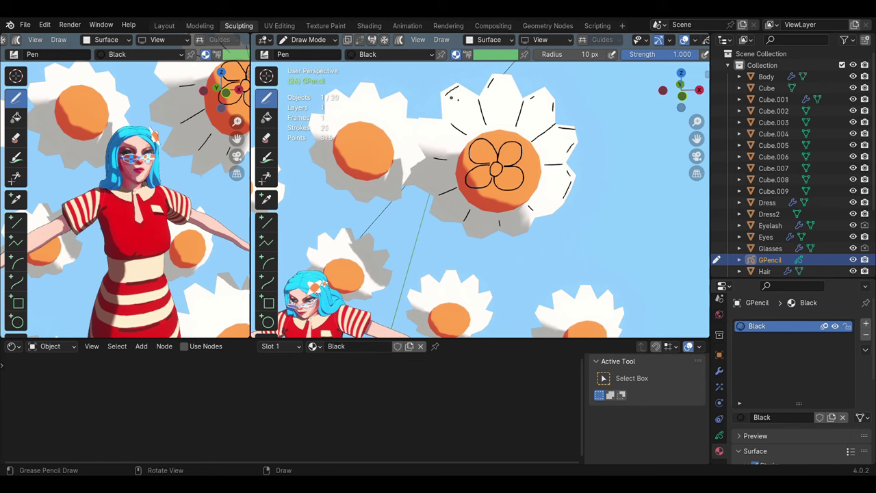
pyautogui.moveTo(411, 140); pyautogui.dragTo(413, 142, button='middle')
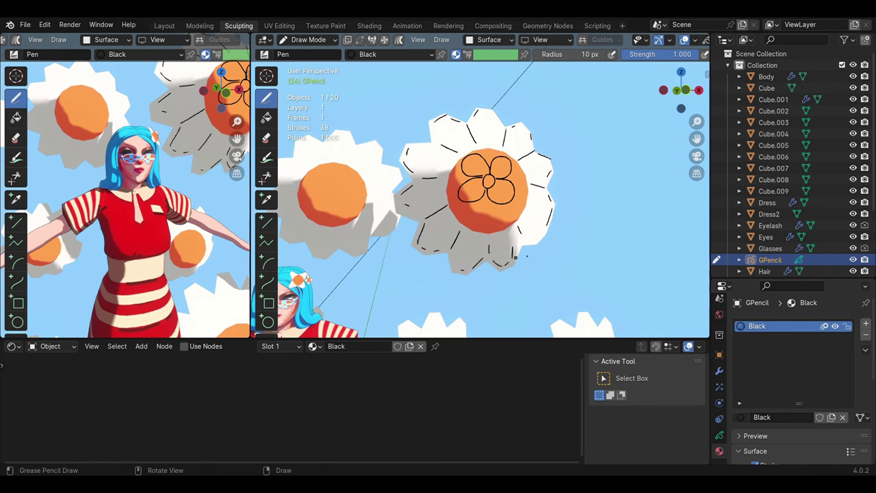
# Add short black dashes and ink marks along the flower's petal edges.
pyautogui.moveTo(527, 256); pyautogui.dragTo(541, 239)
pyautogui.moveTo(541, 238)
pyautogui.mouseDown(button='middle')
pyautogui.moveTo(520, 178)
pyautogui.moveTo(545, 121)
pyautogui.mouseUp(button='middle')
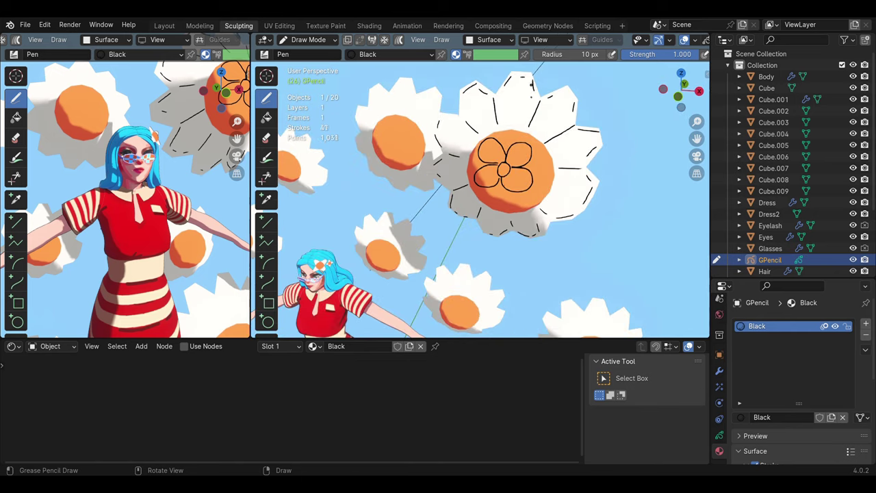
pyautogui.moveTo(564, 197)
pyautogui.mouseDown(button='middle')
pyautogui.moveTo(512, 269)
pyautogui.moveTo(518, 216)
pyautogui.mouseUp(button='middle')
pyautogui.click(521, 218)
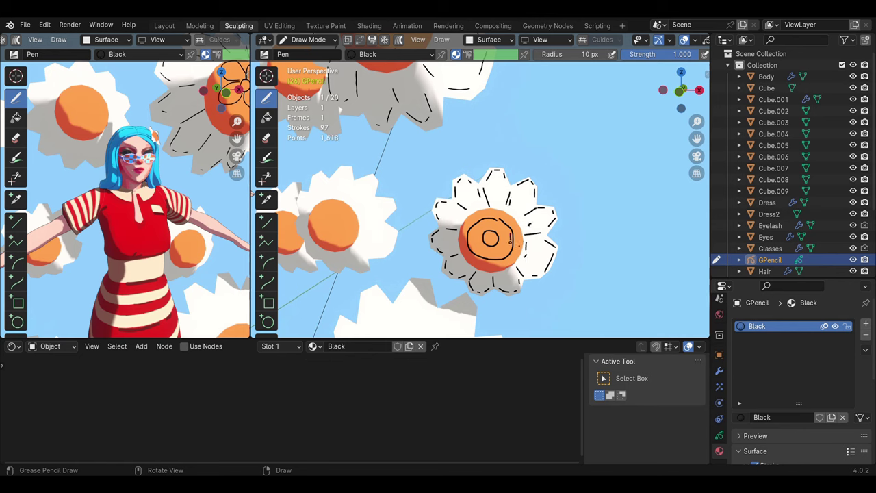
pyautogui.moveTo(519, 241); pyautogui.dragTo(519, 250)
pyautogui.scroll(-5, 518, 233)
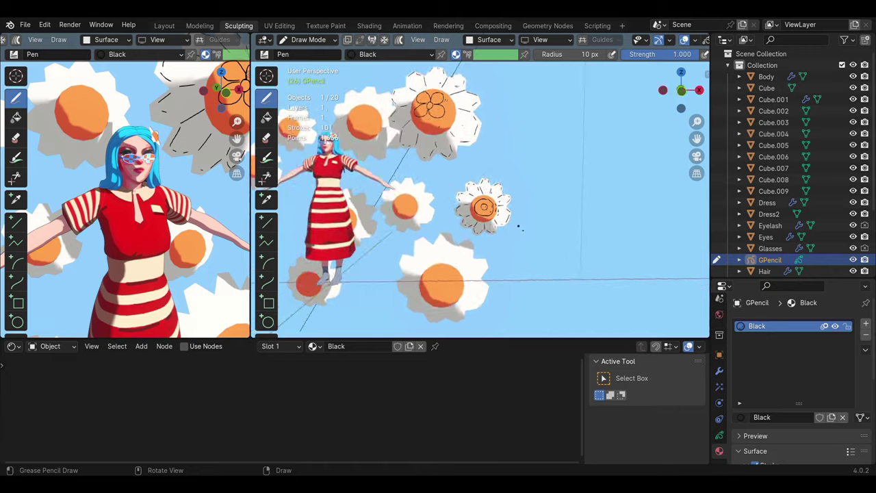
# Zoom in on a daisy and ink short dashes on its top, left and lower petals.
pyautogui.scroll(3, 518, 229)
pyautogui.scroll(3, 456, 201)
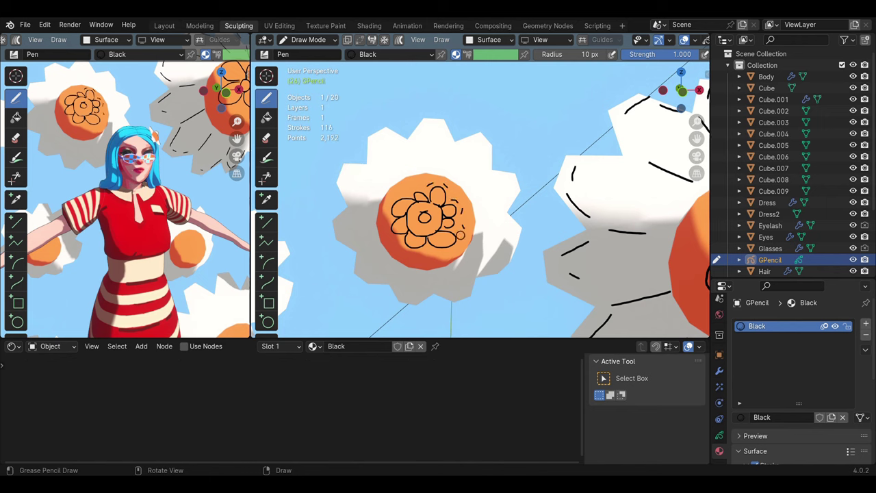
pyautogui.moveTo(411, 146); pyautogui.dragTo(411, 172)
pyautogui.moveTo(450, 149); pyautogui.dragTo(450, 164)
pyautogui.moveTo(489, 172); pyautogui.dragTo(484, 179)
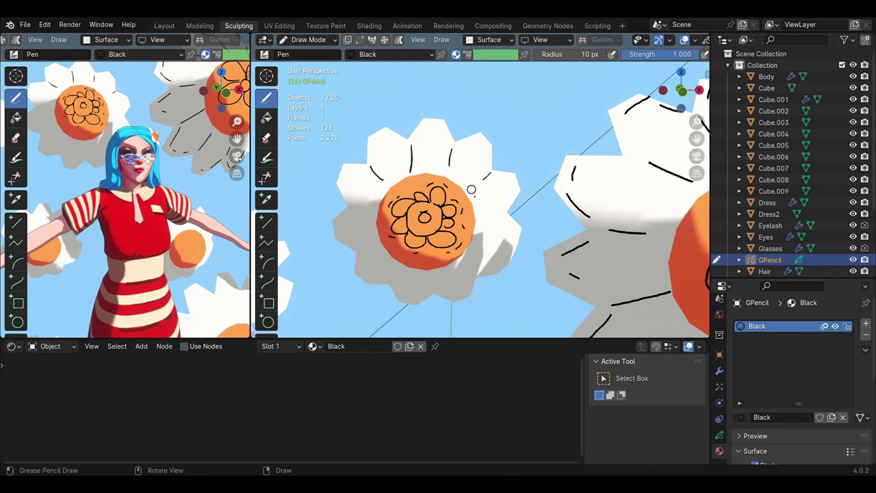
pyautogui.moveTo(397, 270); pyautogui.dragTo(398, 280)
pyautogui.moveTo(381, 246); pyautogui.dragTo(362, 249)
pyautogui.moveTo(356, 204); pyautogui.dragTo(367, 209)
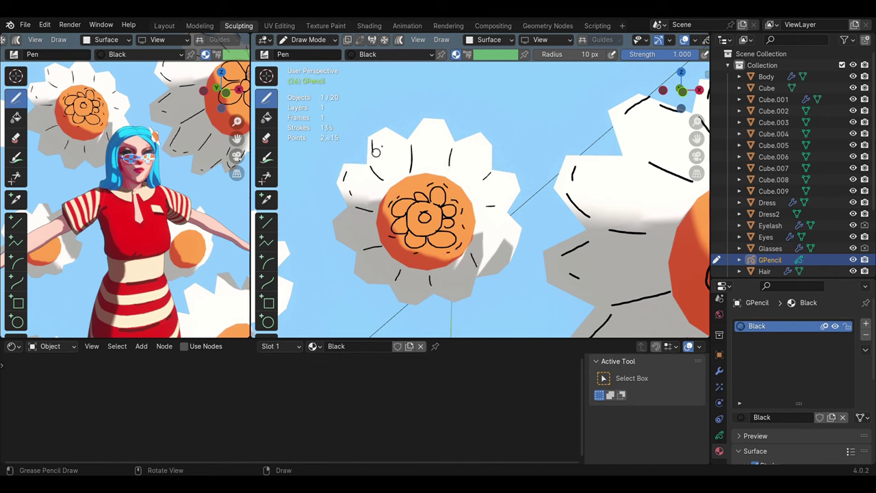
# Add more ink dashes along the upper-left, right and bottom petal edges.
pyautogui.moveTo(384, 130); pyautogui.dragTo(390, 135)
pyautogui.moveTo(396, 137); pyautogui.dragTo(400, 141)
pyautogui.moveTo(419, 127); pyautogui.dragTo(416, 137)
pyautogui.moveTo(483, 139); pyautogui.dragTo(489, 146)
pyautogui.moveTo(498, 173); pyautogui.dragTo(508, 180)
pyautogui.moveTo(513, 180); pyautogui.dragTo(516, 189)
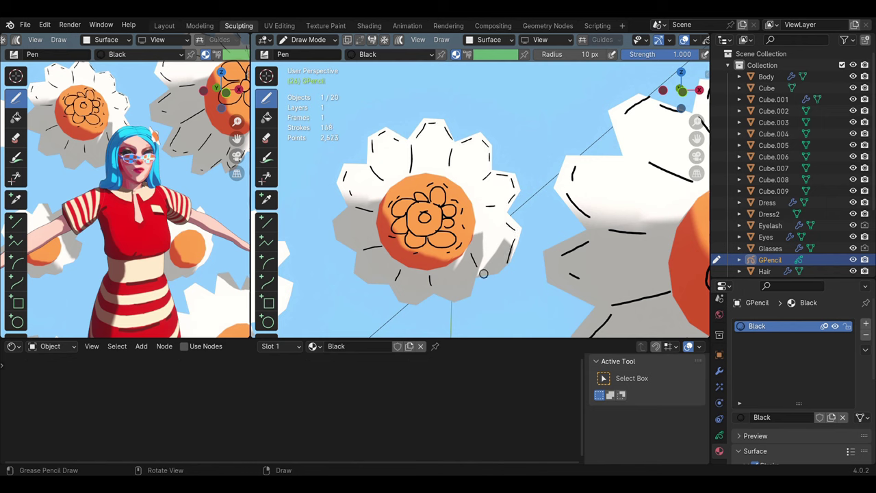
pyautogui.moveTo(487, 218); pyautogui.dragTo(493, 218)
pyautogui.moveTo(479, 264); pyautogui.dragTo(484, 271)
pyautogui.moveTo(456, 295); pyautogui.dragTo(466, 291)
pyautogui.moveTo(442, 295)
pyautogui.mouseDown()
pyautogui.moveTo(454, 299)
pyautogui.moveTo(414, 301)
pyautogui.mouseUp()
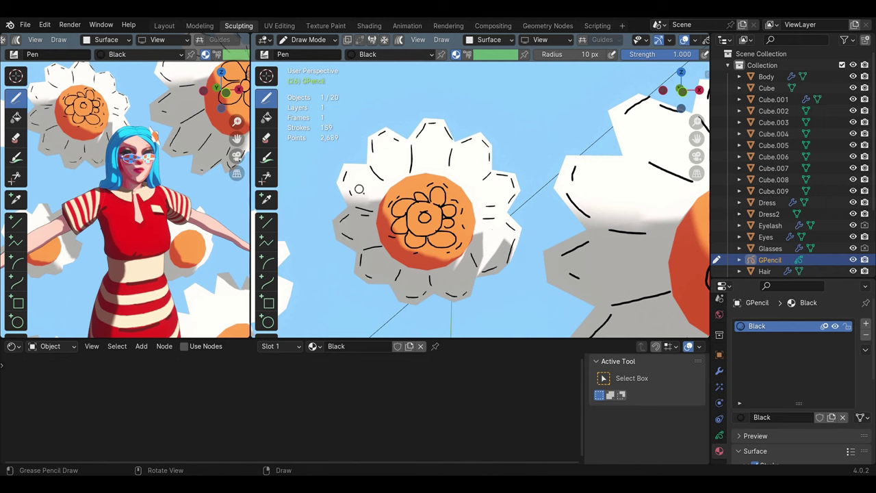
# Doodle a ringed black flower with petal shapes inside the daisy's orange centre.
pyautogui.moveTo(427, 157); pyautogui.dragTo(425, 165)
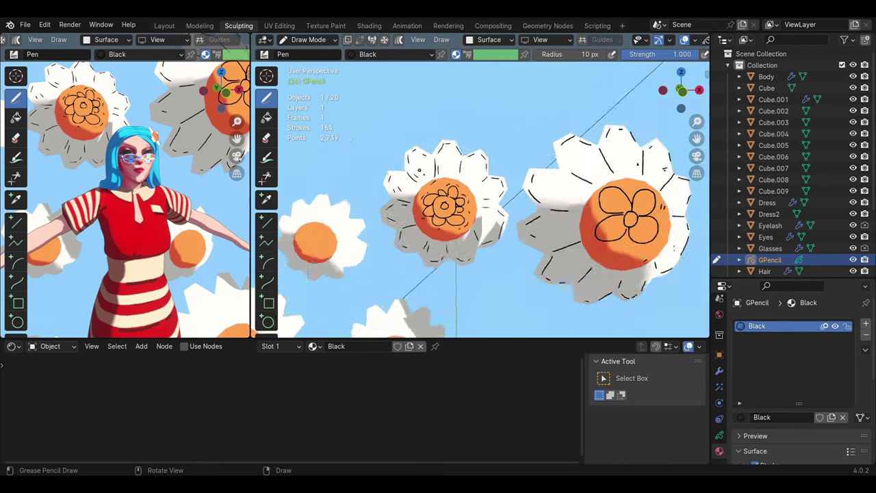
pyautogui.scroll(-5, 479, 205)
pyautogui.scroll(4, 479, 205)
pyautogui.scroll(3, 478, 205)
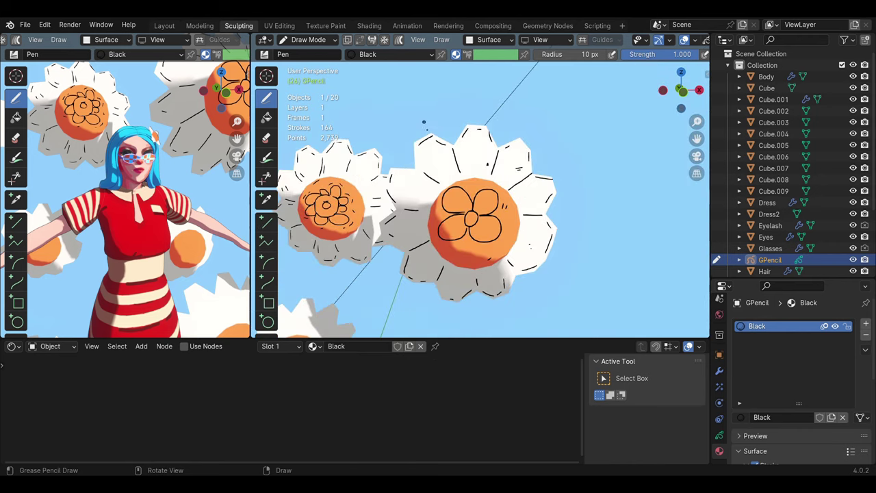
pyautogui.moveTo(477, 210); pyautogui.dragTo(486, 208)
pyautogui.scroll(-5, 460, 197)
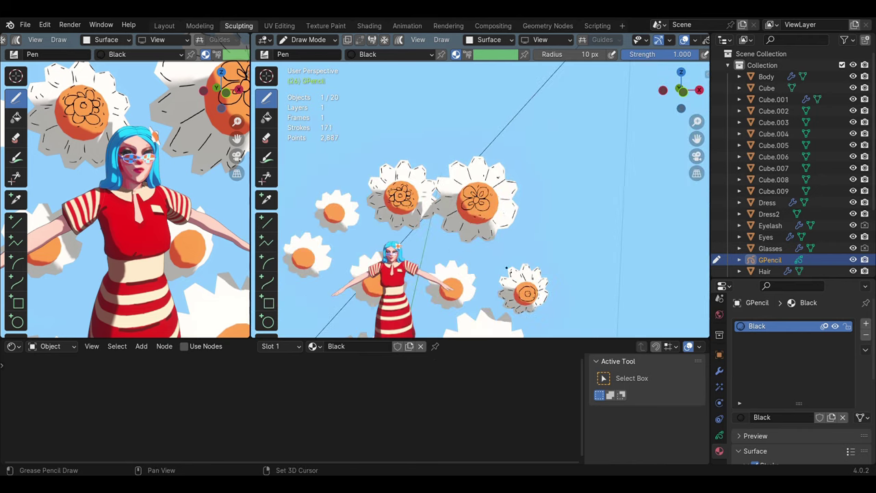
pyautogui.scroll(3, 460, 197)
pyautogui.scroll(3, 460, 197)
pyautogui.moveTo(415, 212)
pyautogui.mouseDown()
pyautogui.moveTo(416, 197)
pyautogui.moveTo(388, 231)
pyautogui.moveTo(418, 186)
pyautogui.mouseUp()
pyautogui.moveTo(402, 144)
pyautogui.mouseDown()
pyautogui.moveTo(403, 164)
pyautogui.moveTo(431, 168)
pyautogui.mouseUp()
# Draw black tick marks around the lower-left and upper white petals.
pyautogui.moveTo(453, 176); pyautogui.dragTo(445, 185)
pyautogui.moveTo(395, 262); pyautogui.dragTo(391, 246)
pyautogui.moveTo(377, 234); pyautogui.dragTo(365, 224)
pyautogui.moveTo(373, 213); pyautogui.dragTo(380, 204)
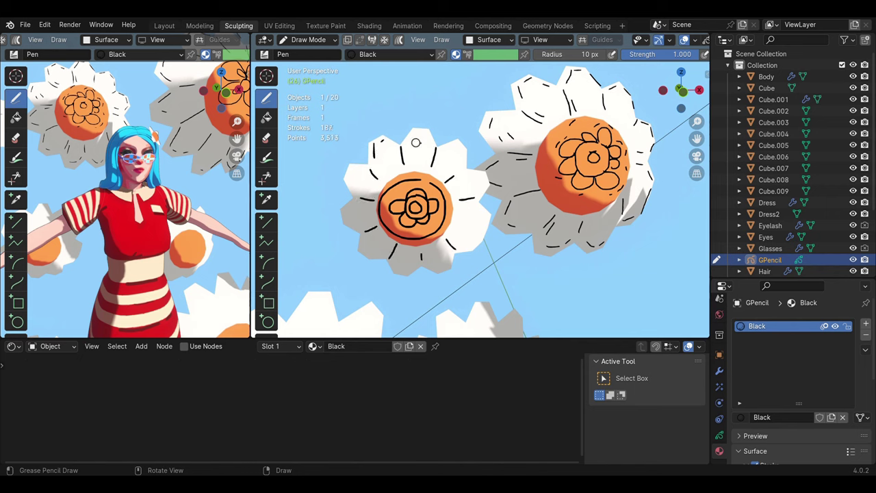
pyautogui.moveTo(414, 131); pyautogui.dragTo(416, 145)
pyautogui.moveTo(438, 137); pyautogui.dragTo(434, 146)
pyautogui.moveTo(448, 148); pyautogui.dragTo(460, 143)
pyautogui.moveTo(464, 155); pyautogui.dragTo(466, 170)
# Finish the petal ticks along the left and lower edges of the daisy.
pyautogui.moveTo(472, 241); pyautogui.dragTo(466, 248)
pyautogui.moveTo(373, 231); pyautogui.dragTo(363, 237)
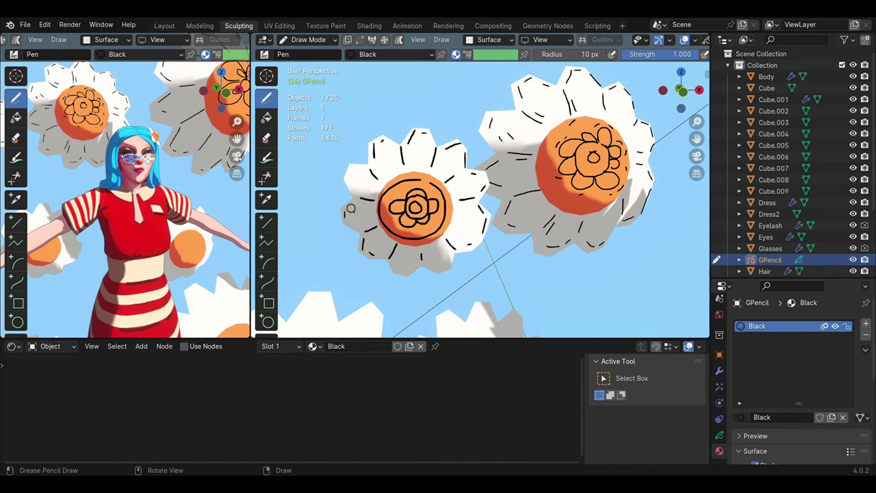
pyautogui.moveTo(351, 198); pyautogui.dragTo(366, 191)
pyautogui.moveTo(354, 186); pyautogui.dragTo(366, 180)
pyautogui.moveTo(357, 175); pyautogui.dragTo(364, 170)
pyautogui.moveTo(392, 260); pyautogui.dragTo(395, 271)
pyautogui.moveTo(411, 261); pyautogui.dragTo(414, 272)
pyautogui.moveTo(429, 258); pyautogui.dragTo(433, 268)
pyautogui.moveTo(448, 241); pyautogui.dragTo(454, 252)
# Draw two eyes, a smile, brows and short lines on an un-inked flower.
pyautogui.moveTo(359, 238); pyautogui.dragTo(488, 197, button='middle')
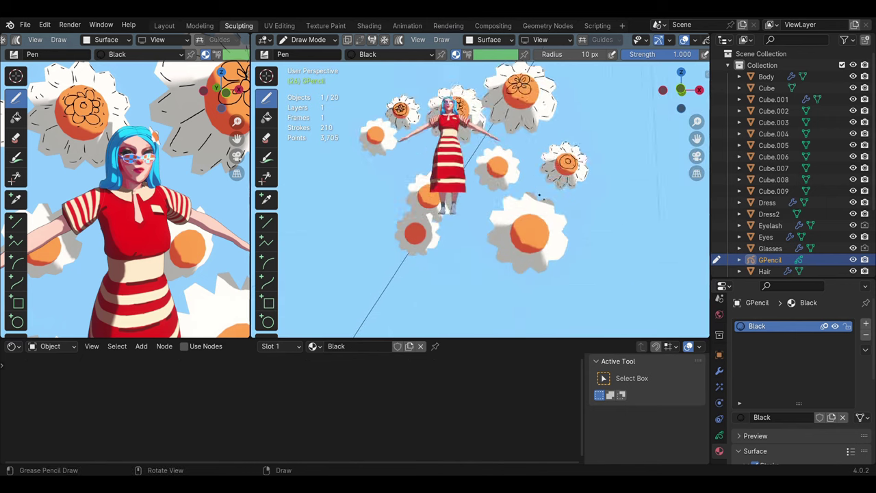
pyautogui.moveTo(450, 199); pyautogui.dragTo(449, 200)
pyautogui.moveTo(494, 197); pyautogui.dragTo(492, 198)
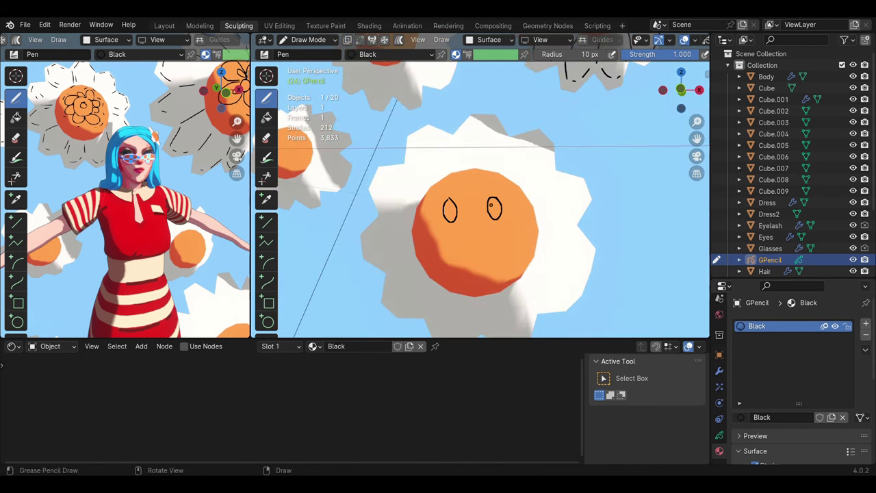
pyautogui.moveTo(429, 224); pyautogui.dragTo(517, 213)
pyautogui.moveTo(435, 194)
pyautogui.mouseDown()
pyautogui.moveTo(449, 182)
pyautogui.moveTo(497, 185)
pyautogui.mouseUp()
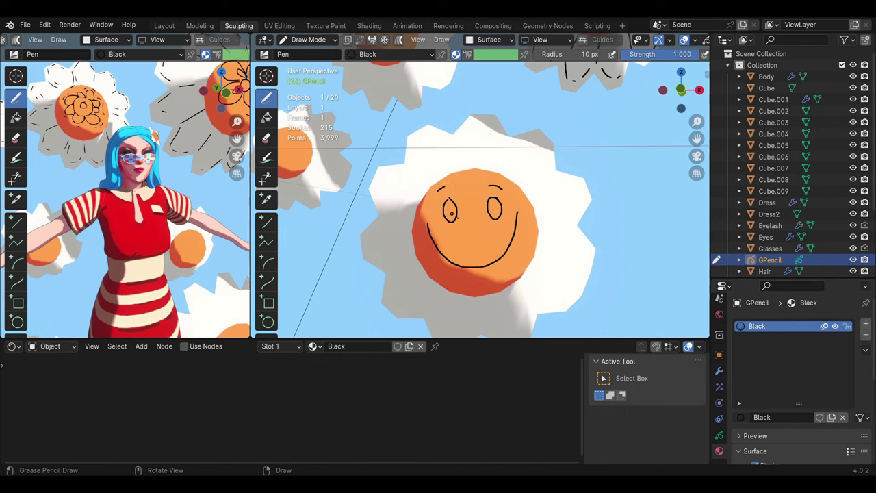
pyautogui.moveTo(457, 143); pyautogui.dragTo(455, 163)
pyautogui.moveTo(505, 148); pyautogui.dragTo(503, 166)
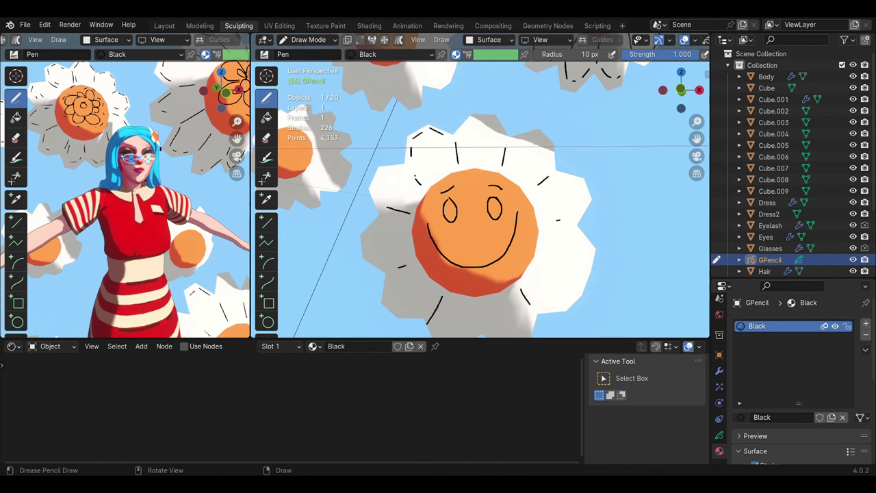
# Add dashes along that flower's lower-left, upper-right and right petal edges.
pyautogui.moveTo(387, 277); pyautogui.dragTo(390, 308)
pyautogui.moveTo(403, 312); pyautogui.dragTo(414, 312)
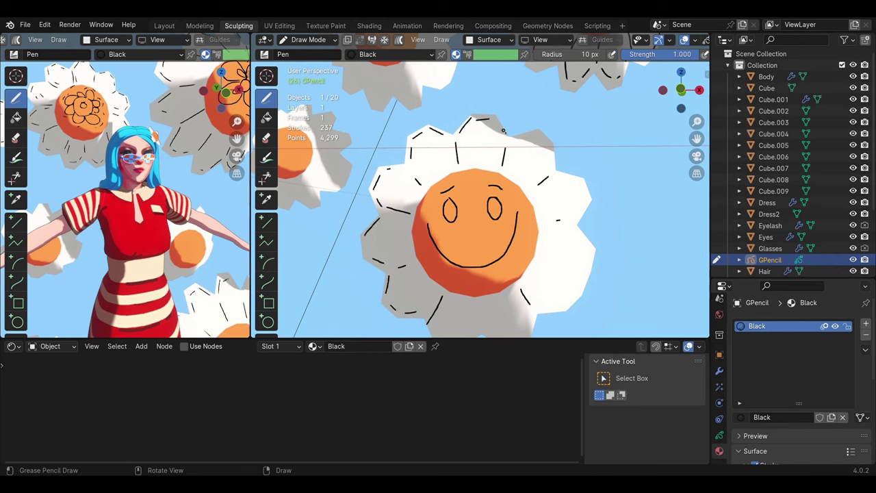
pyautogui.moveTo(491, 119); pyautogui.dragTo(505, 133)
pyautogui.moveTo(515, 140); pyautogui.dragTo(537, 133)
pyautogui.moveTo(539, 134); pyautogui.dragTo(551, 144)
pyautogui.moveTo(585, 267); pyautogui.dragTo(587, 296)
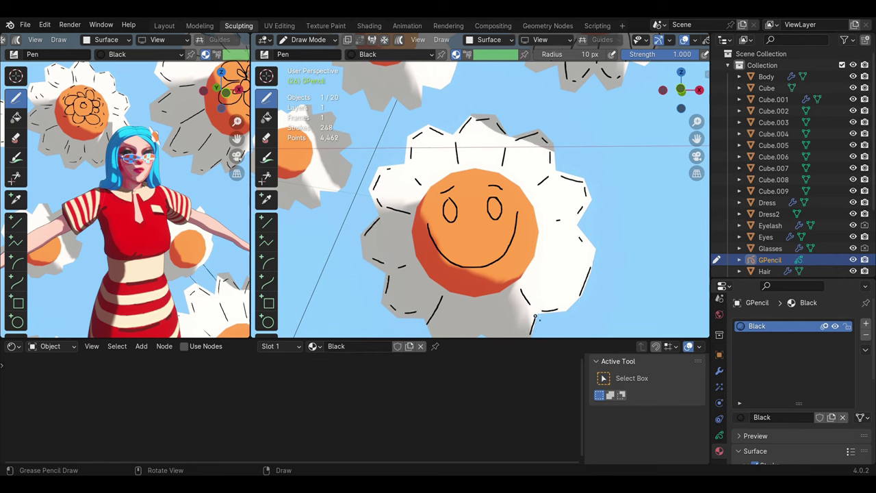
# Draw eyes, an open mouth and brows on the flower beside the skirt.
pyautogui.scroll(-3, 540, 288)
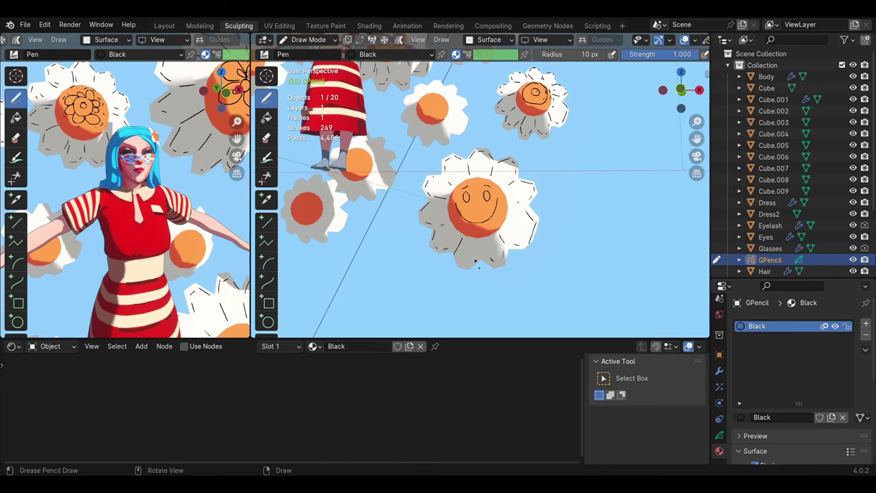
pyautogui.moveTo(479, 268); pyautogui.dragTo(478, 219, button='middle')
pyautogui.scroll(-3, 479, 219)
pyautogui.scroll(3, 479, 219)
pyautogui.scroll(2, 520, 242)
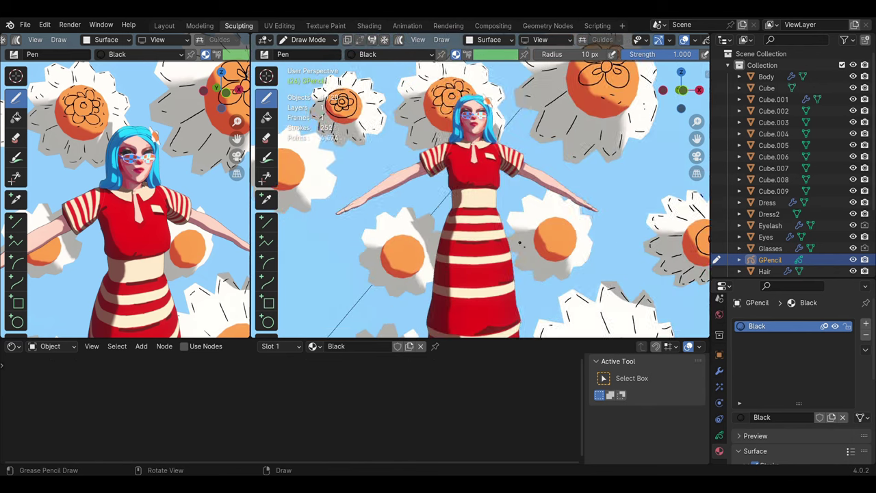
pyautogui.scroll(4, 519, 241)
pyautogui.moveTo(430, 211)
pyautogui.mouseDown()
pyautogui.moveTo(439, 227)
pyautogui.moveTo(480, 221)
pyautogui.mouseUp()
pyautogui.moveTo(438, 236); pyautogui.dragTo(472, 255)
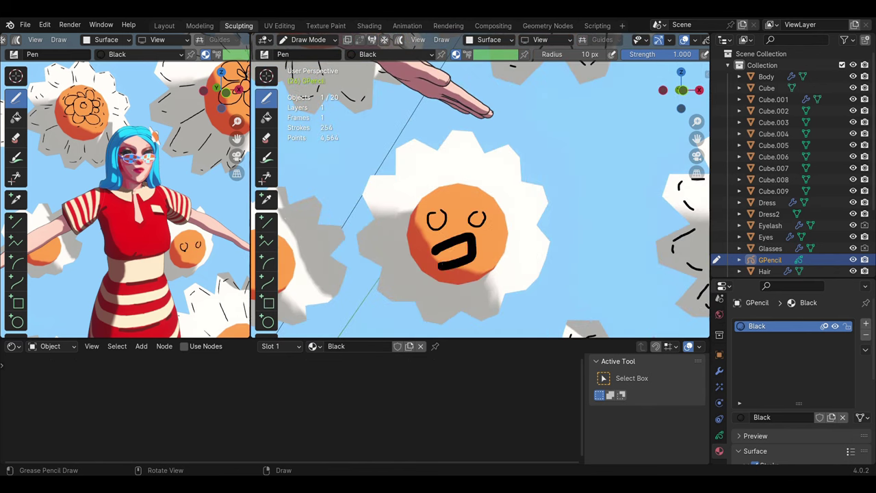
pyautogui.moveTo(429, 204); pyautogui.dragTo(442, 201)
pyautogui.moveTo(468, 202); pyautogui.dragTo(480, 199)
# Redo that flower's eyebrows and add ray strokes around its petals.
pyautogui.hotkey('ctrl', 'z')
pyautogui.hotkey('ctrl', 'z')
pyautogui.moveTo(429, 212); pyautogui.dragTo(446, 206)
pyautogui.moveTo(473, 201); pyautogui.dragTo(481, 199)
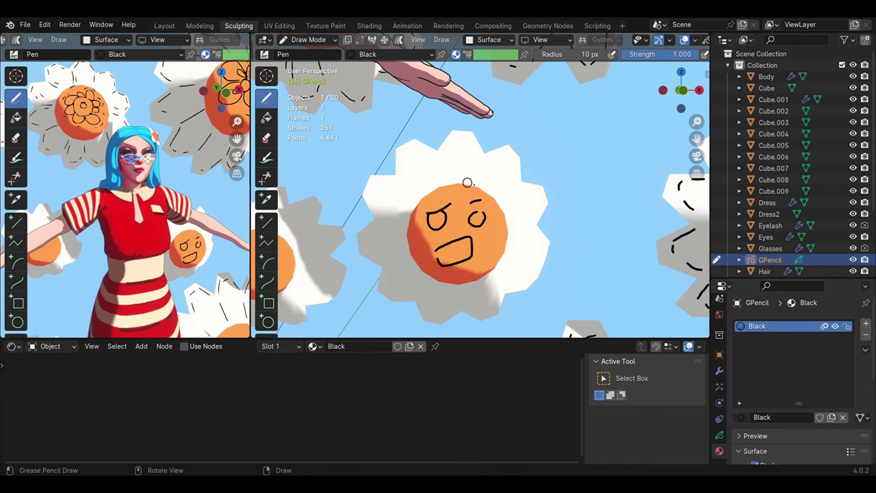
pyautogui.hotkey('ctrl', 'z')
pyautogui.moveTo(427, 204); pyautogui.dragTo(441, 200)
pyautogui.moveTo(440, 162); pyautogui.dragTo(442, 180)
pyautogui.moveTo(483, 161)
pyautogui.mouseDown()
pyautogui.moveTo(481, 180)
pyautogui.moveTo(505, 202)
pyautogui.mouseUp()
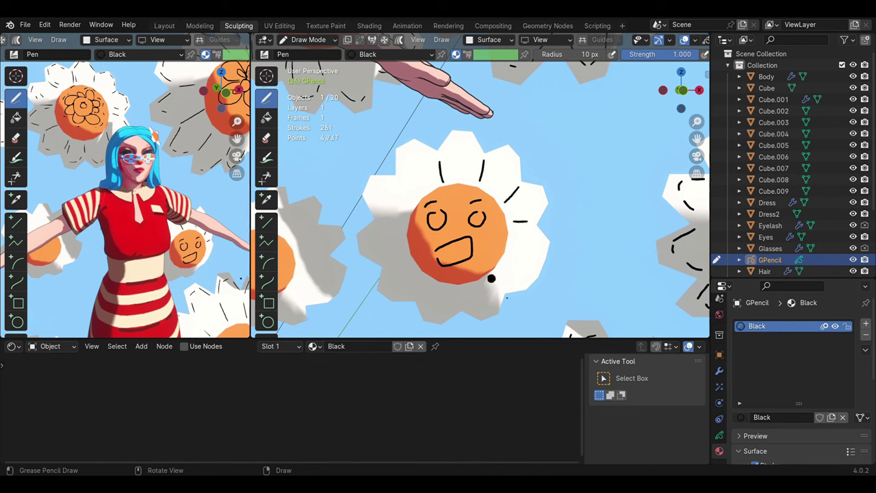
pyautogui.moveTo(465, 286); pyautogui.dragTo(466, 304)
# Dash the full petal outline of the flower beside the skirt.
pyautogui.moveTo(387, 264); pyautogui.dragTo(405, 258)
pyautogui.moveTo(403, 180); pyautogui.dragTo(414, 193)
pyautogui.moveTo(399, 154); pyautogui.dragTo(404, 173)
pyautogui.moveTo(445, 137)
pyautogui.mouseDown()
pyautogui.moveTo(453, 155)
pyautogui.moveTo(508, 161)
pyautogui.mouseUp()
pyautogui.moveTo(514, 164); pyautogui.dragTo(543, 206)
pyautogui.moveTo(545, 230); pyautogui.dragTo(539, 269)
pyautogui.moveTo(525, 280); pyautogui.dragTo(512, 291)
pyautogui.moveTo(385, 270); pyautogui.dragTo(383, 288)
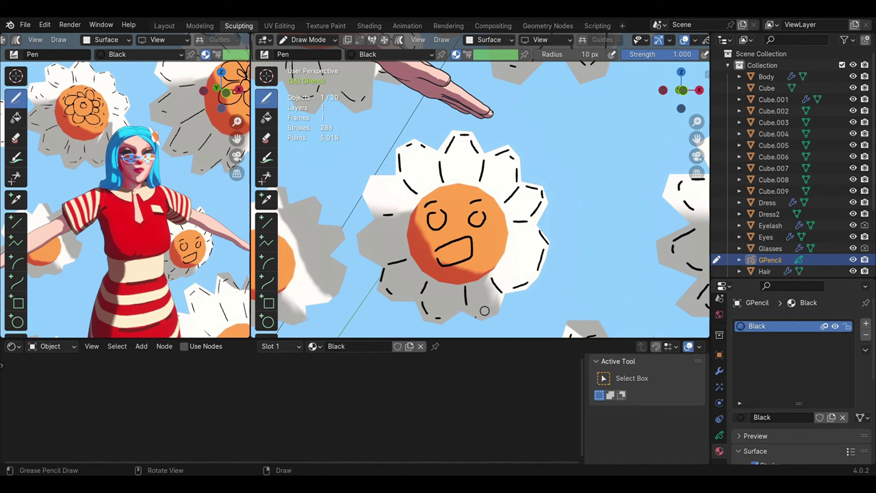
pyautogui.moveTo(468, 310); pyautogui.dragTo(479, 313)
pyautogui.moveTo(375, 279); pyautogui.dragTo(384, 289)
pyautogui.moveTo(365, 255); pyautogui.dragTo(381, 262)
pyautogui.moveTo(361, 238); pyautogui.dragTo(370, 247)
pyautogui.moveTo(363, 227); pyautogui.dragTo(374, 234)
pyautogui.moveTo(372, 197); pyautogui.dragTo(380, 210)
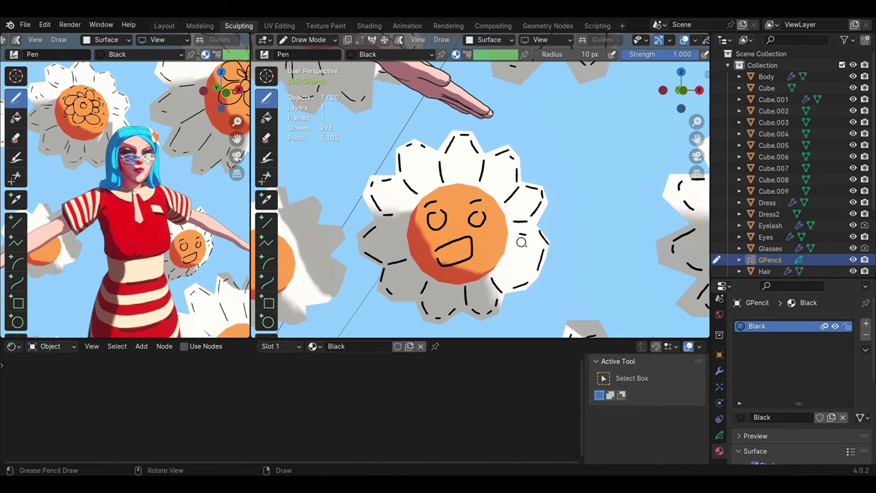
# Give the next flower angry eyes and eyebrows on its orange centre.
pyautogui.scroll(-8, 483, 267)
pyautogui.moveTo(483, 266); pyautogui.dragTo(520, 236, button='middle')
pyautogui.scroll(8, 499, 253)
pyautogui.moveTo(426, 198); pyautogui.dragTo(452, 207)
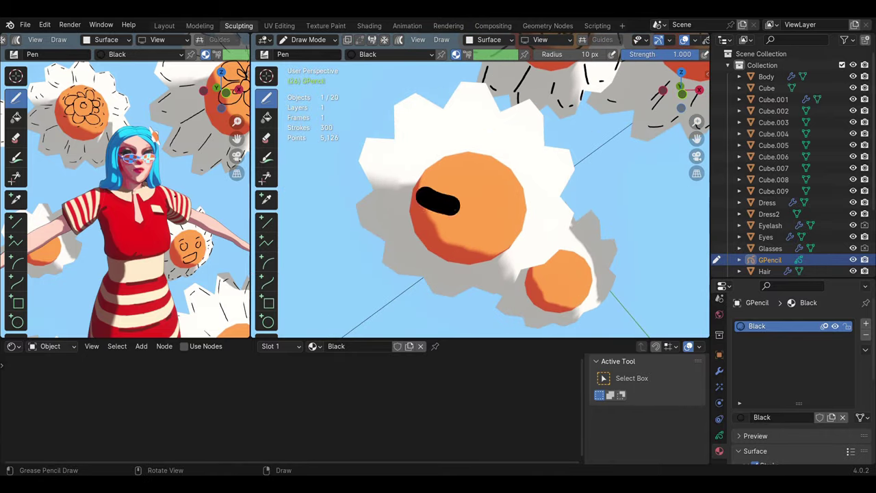
pyautogui.moveTo(508, 195); pyautogui.dragTo(477, 205)
pyautogui.moveTo(479, 207); pyautogui.dragTo(499, 213)
pyautogui.moveTo(429, 204); pyautogui.dragTo(450, 210)
pyautogui.moveTo(424, 236)
pyautogui.mouseDown()
pyautogui.moveTo(465, 239)
pyautogui.moveTo(429, 205)
pyautogui.moveTo(466, 230)
pyautogui.moveTo(473, 250)
pyautogui.mouseUp()
pyautogui.hotkey('ctrl', 'z')
pyautogui.hotkey('ctrl', 'z')
pyautogui.moveTo(430, 193); pyautogui.dragTo(472, 189)
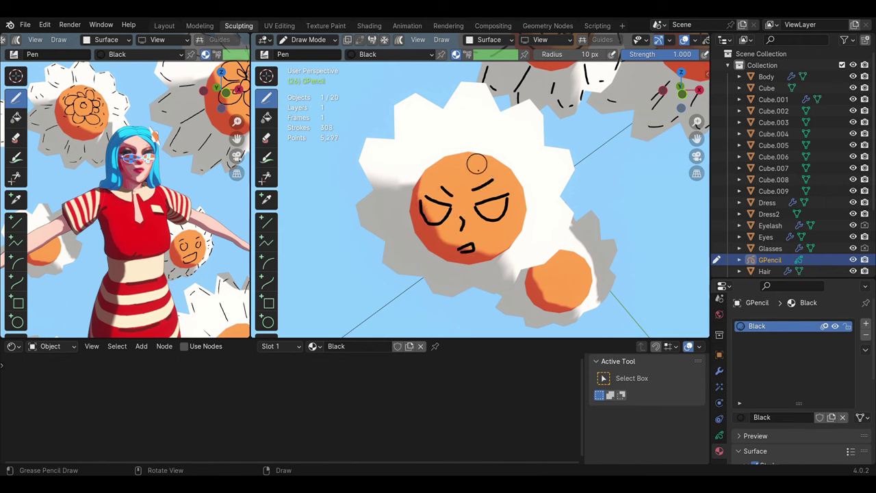
# Ring the angry flower's petals with strokes and dashed edges.
pyautogui.moveTo(448, 122)
pyautogui.mouseDown()
pyautogui.moveTo(451, 137)
pyautogui.moveTo(486, 149)
pyautogui.mouseUp()
pyautogui.moveTo(540, 151); pyautogui.dragTo(520, 174)
pyautogui.moveTo(535, 196); pyautogui.dragTo(550, 195)
pyautogui.moveTo(531, 232); pyautogui.dragTo(555, 238)
pyautogui.moveTo(512, 258)
pyautogui.mouseDown()
pyautogui.moveTo(516, 266)
pyautogui.moveTo(476, 285)
pyautogui.mouseUp()
pyautogui.moveTo(404, 233); pyautogui.dragTo(391, 240)
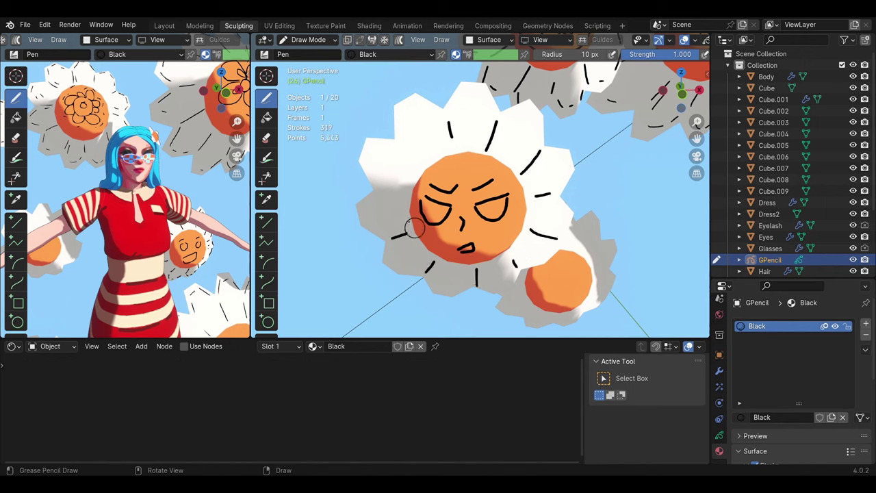
pyautogui.moveTo(379, 187); pyautogui.dragTo(403, 191)
pyautogui.moveTo(398, 109); pyautogui.dragTo(399, 136)
pyautogui.moveTo(464, 89)
pyautogui.mouseDown()
pyautogui.moveTo(452, 113)
pyautogui.moveTo(510, 111)
pyautogui.mouseUp()
pyautogui.moveTo(528, 107)
pyautogui.mouseDown()
pyautogui.moveTo(568, 181)
pyautogui.moveTo(561, 233)
pyautogui.mouseUp()
pyautogui.moveTo(555, 241)
pyautogui.mouseDown()
pyautogui.moveTo(541, 260)
pyautogui.moveTo(455, 294)
pyautogui.moveTo(424, 277)
pyautogui.mouseUp()
pyautogui.moveTo(418, 274)
pyautogui.mouseDown()
pyautogui.moveTo(404, 272)
pyautogui.moveTo(383, 239)
pyautogui.mouseUp()
pyautogui.moveTo(373, 226)
pyautogui.mouseDown()
pyautogui.moveTo(364, 203)
pyautogui.moveTo(395, 155)
pyautogui.mouseUp()
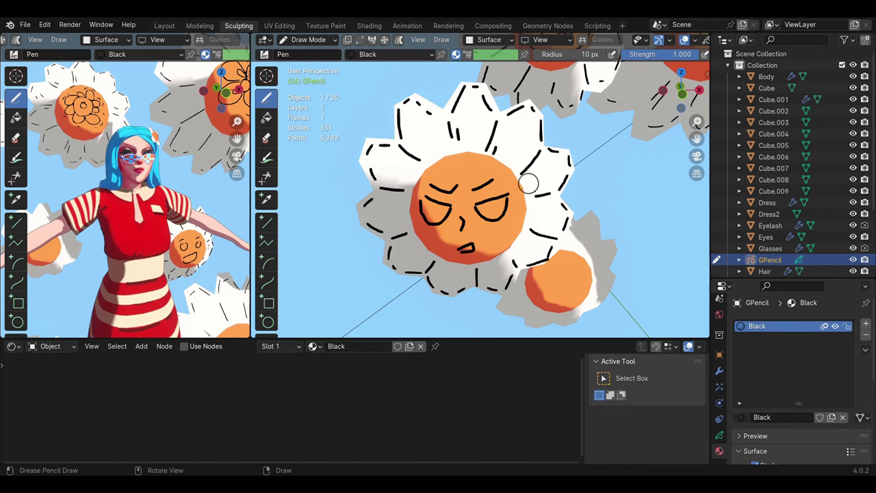
# Rework the angry eyes with pupils, lid lines and an angry brow.
pyautogui.moveTo(485, 204); pyautogui.dragTo(504, 206)
pyautogui.moveTo(485, 198); pyautogui.dragTo(507, 193)
pyautogui.moveTo(428, 199); pyautogui.dragTo(437, 219)
pyautogui.hotkey('ctrl', 'z')
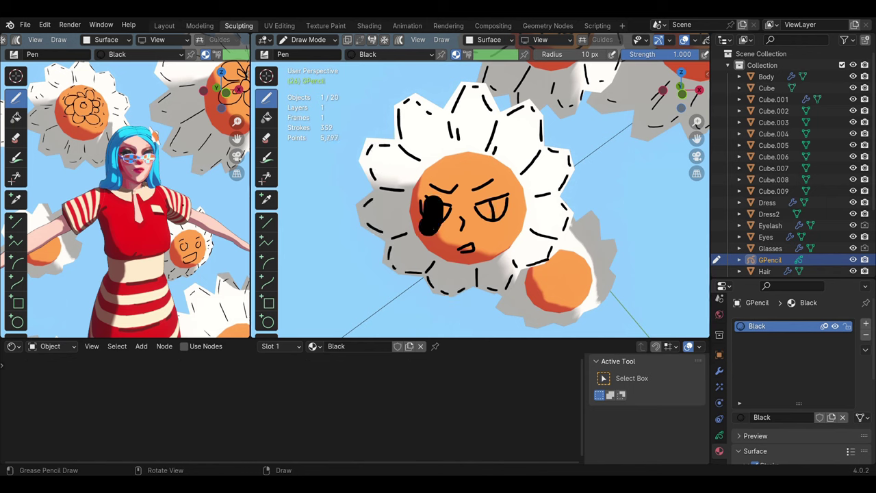
pyautogui.moveTo(420, 183); pyautogui.dragTo(446, 198)
pyautogui.moveTo(420, 204); pyautogui.dragTo(449, 221)
pyautogui.moveTo(479, 186); pyautogui.dragTo(501, 178)
pyautogui.moveTo(481, 199); pyautogui.dragTo(508, 198)
# Draw oval eyes, a brow and a wide smile on another flower centre.
pyautogui.scroll(-5, 461, 172)
pyautogui.moveTo(462, 172); pyautogui.dragTo(520, 174, button='middle')
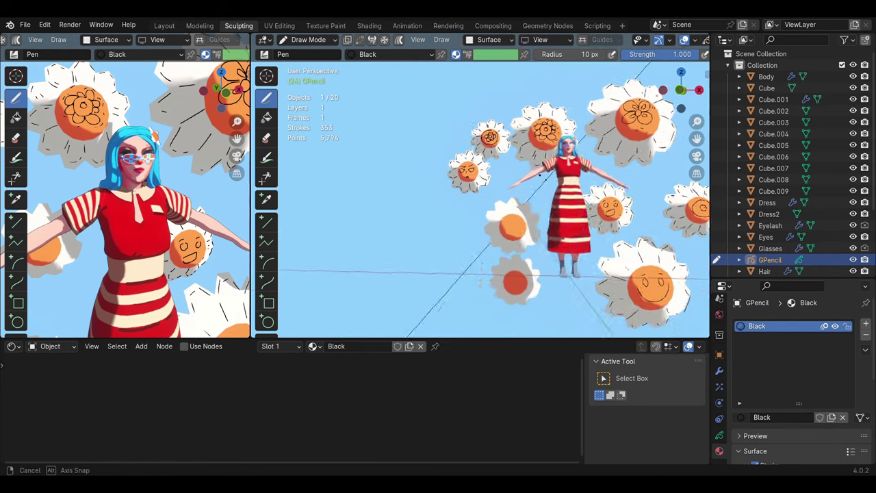
pyautogui.scroll(3, 345, 161)
pyautogui.scroll(8, 344, 162)
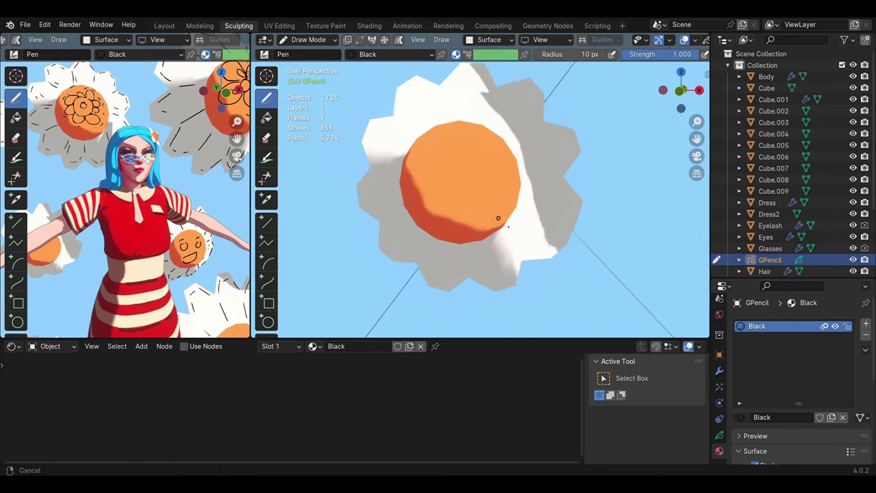
pyautogui.moveTo(481, 155); pyautogui.dragTo(502, 154)
pyautogui.moveTo(436, 160); pyautogui.dragTo(432, 164)
pyautogui.moveTo(489, 156); pyautogui.dragTo(487, 160)
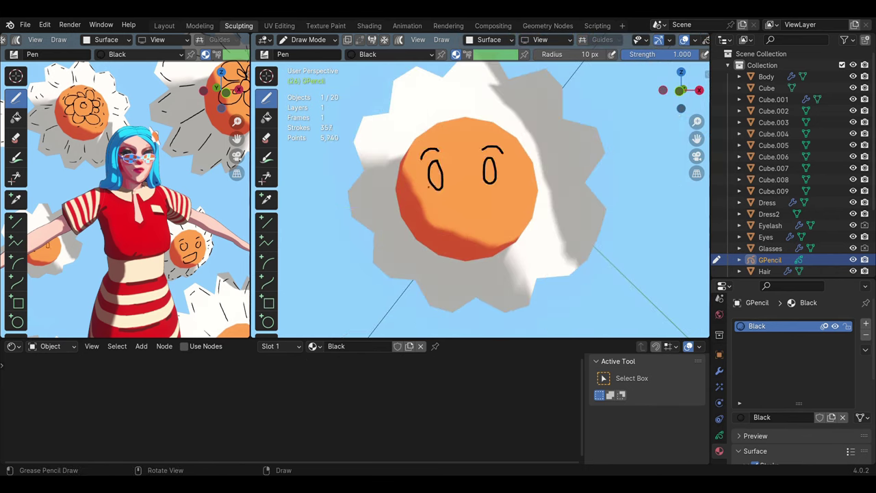
pyautogui.moveTo(407, 183); pyautogui.dragTo(428, 181)
pyautogui.moveTo(413, 183); pyautogui.dragTo(505, 194)
pyautogui.hotkey('ctrl', 'z')
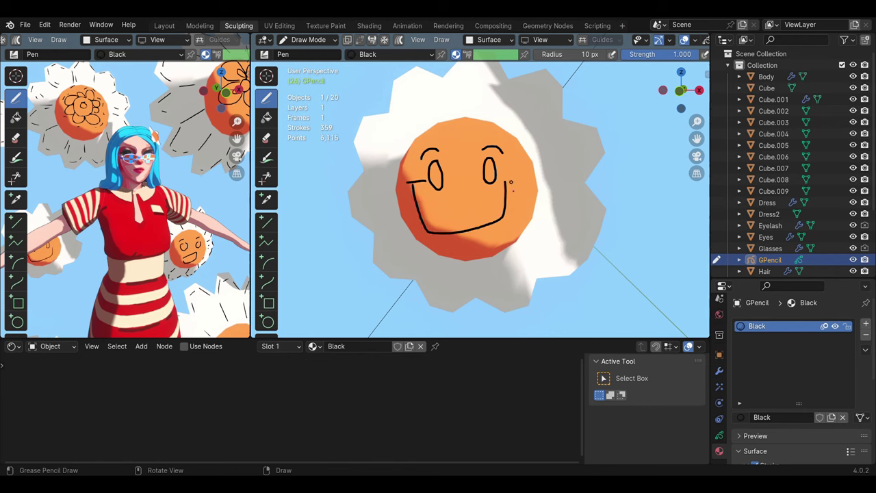
pyautogui.hotkey('ctrl', 'z')
pyautogui.hotkey('ctrl', 'z')
pyautogui.moveTo(411, 179); pyautogui.dragTo(525, 173)
# Add ray strokes around that flower's right and upper-left edges.
pyautogui.moveTo(493, 114); pyautogui.dragTo(505, 86)
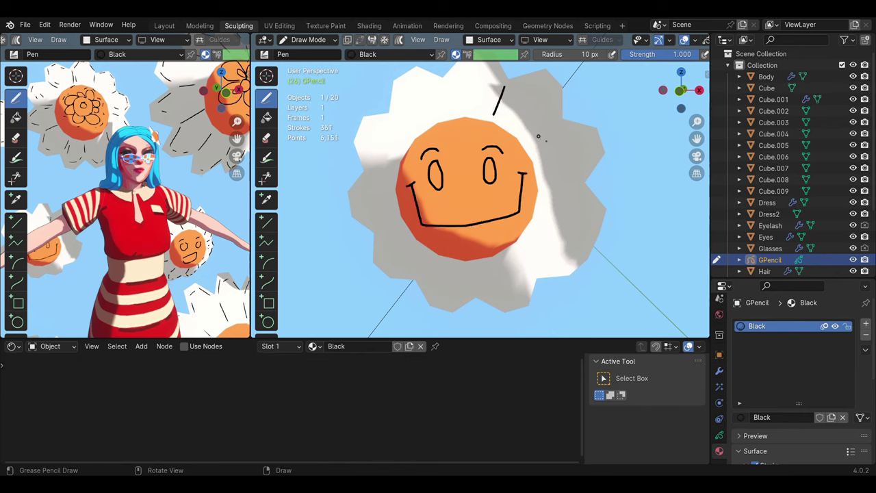
pyautogui.moveTo(530, 139); pyautogui.dragTo(552, 125)
pyautogui.moveTo(552, 177); pyautogui.dragTo(573, 180)
pyautogui.moveTo(542, 228); pyautogui.dragTo(568, 243)
pyautogui.moveTo(381, 228); pyautogui.dragTo(389, 224)
pyautogui.moveTo(375, 171); pyautogui.dragTo(391, 173)
pyautogui.moveTo(396, 116); pyautogui.dragTo(408, 127)
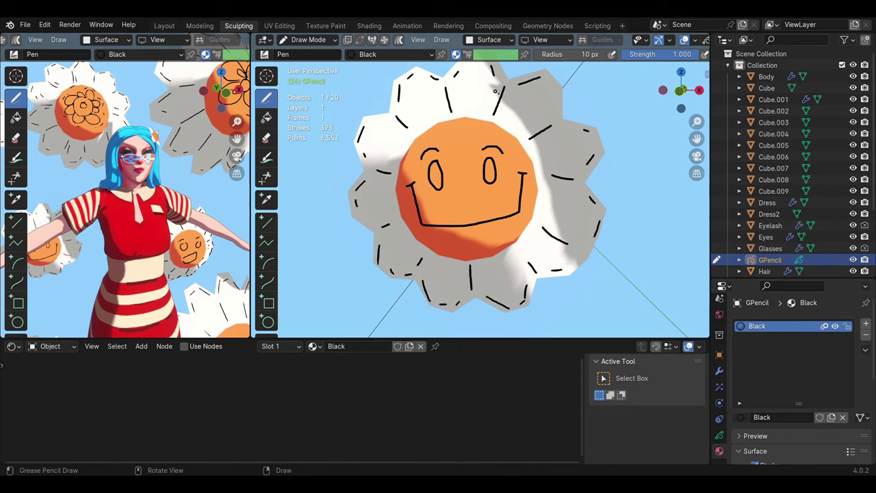
pyautogui.moveTo(375, 231); pyautogui.dragTo(385, 235)
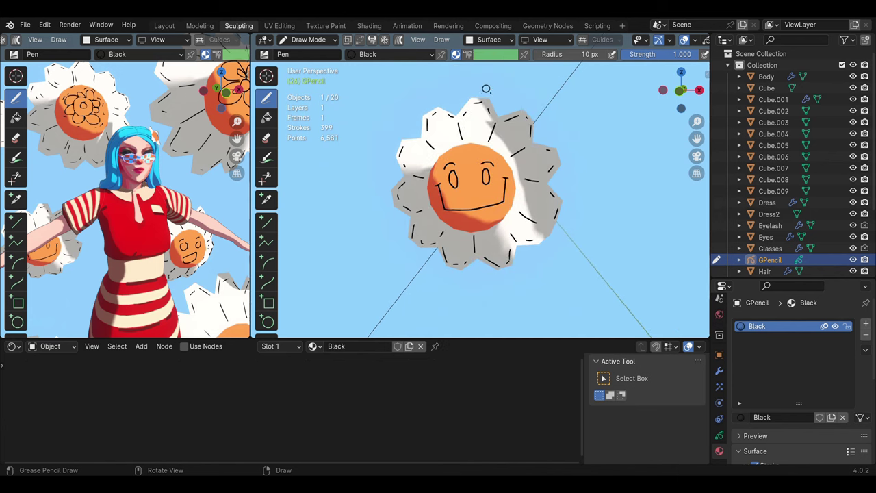
# Draw two eyes on the red-centred flower's face.
pyautogui.scroll(-8, 486, 89)
pyautogui.scroll(5, 526, 251)
pyautogui.scroll(3, 526, 251)
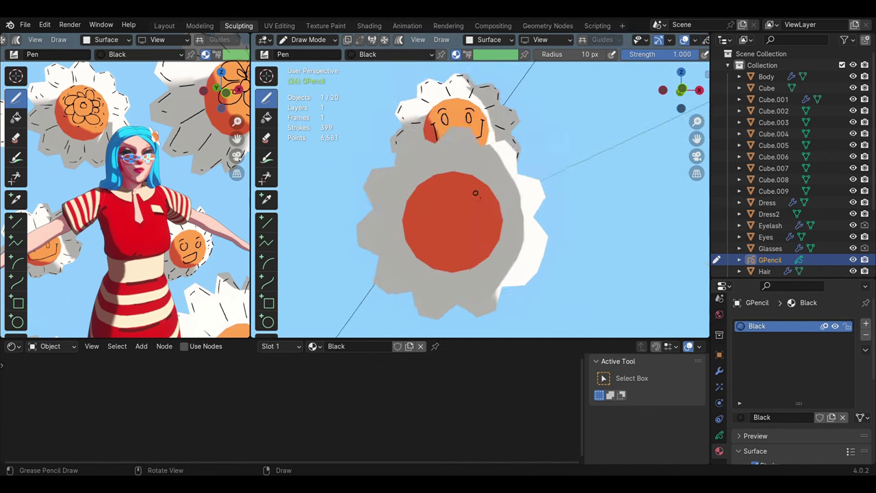
pyautogui.moveTo(403, 211); pyautogui.dragTo(413, 212)
pyautogui.moveTo(468, 210); pyautogui.dragTo(468, 211)
pyautogui.moveTo(389, 263)
pyautogui.mouseDown()
pyautogui.moveTo(470, 270)
pyautogui.moveTo(460, 267)
pyautogui.mouseUp()
pyautogui.hotkey('ctrl', 'z')
# Dash the red-centred flower's top, right and lower-right petal edges.
pyautogui.moveTo(413, 133); pyautogui.dragTo(417, 156)
pyautogui.moveTo(480, 141); pyautogui.dragTo(473, 166)
pyautogui.moveTo(529, 174); pyautogui.dragTo(509, 192)
pyautogui.moveTo(519, 229); pyautogui.dragTo(547, 232)
pyautogui.moveTo(500, 309); pyautogui.dragTo(520, 332)
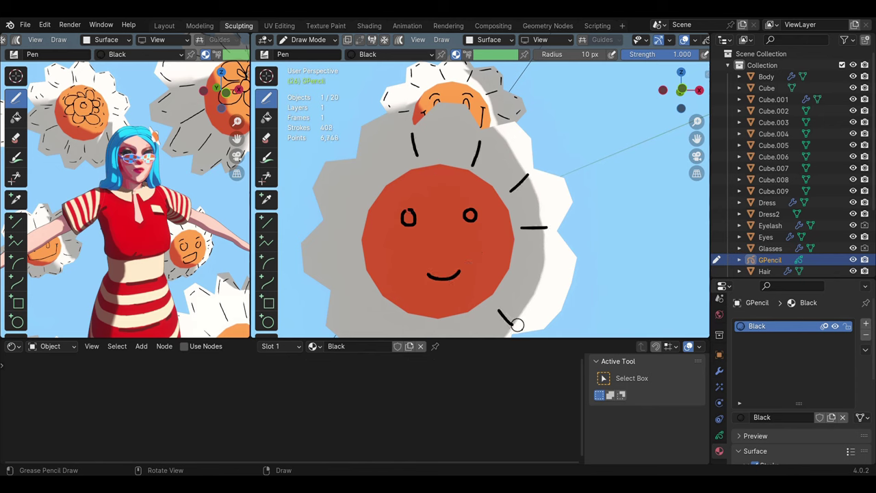
pyautogui.scroll(-2, 479, 191)
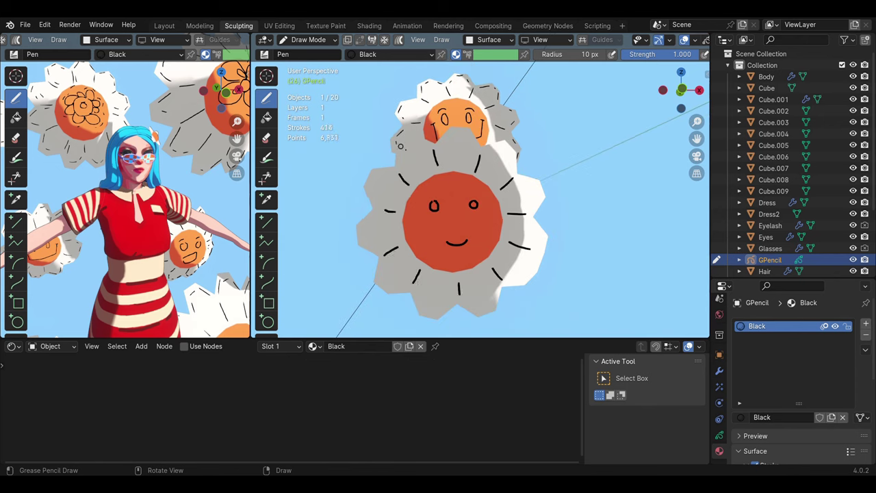
pyautogui.moveTo(538, 182); pyautogui.dragTo(541, 197)
pyautogui.moveTo(534, 222); pyautogui.dragTo(540, 234)
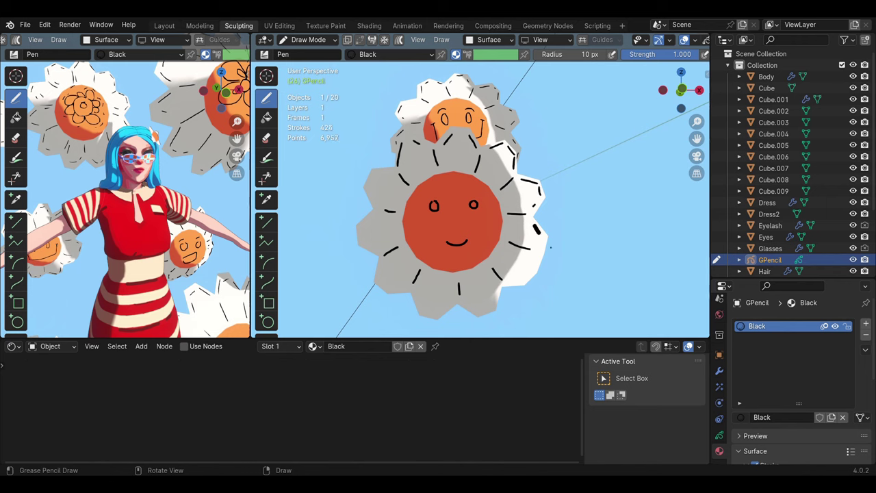
pyautogui.moveTo(489, 285); pyautogui.dragTo(494, 305)
pyautogui.moveTo(479, 307); pyautogui.dragTo(484, 315)
pyautogui.moveTo(465, 299); pyautogui.dragTo(470, 309)
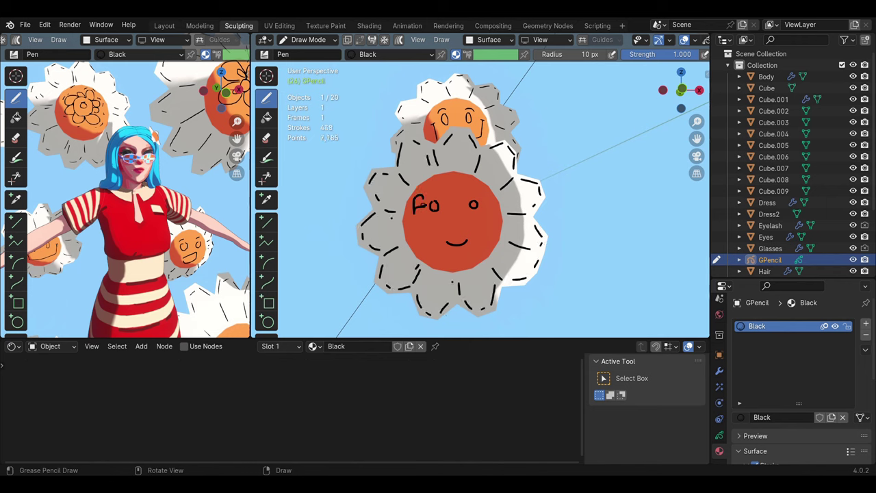
# Switch to camera view and ink short lines on the character's waist and neck.
pyautogui.click(409, 273)
pyautogui.press('KP_0')
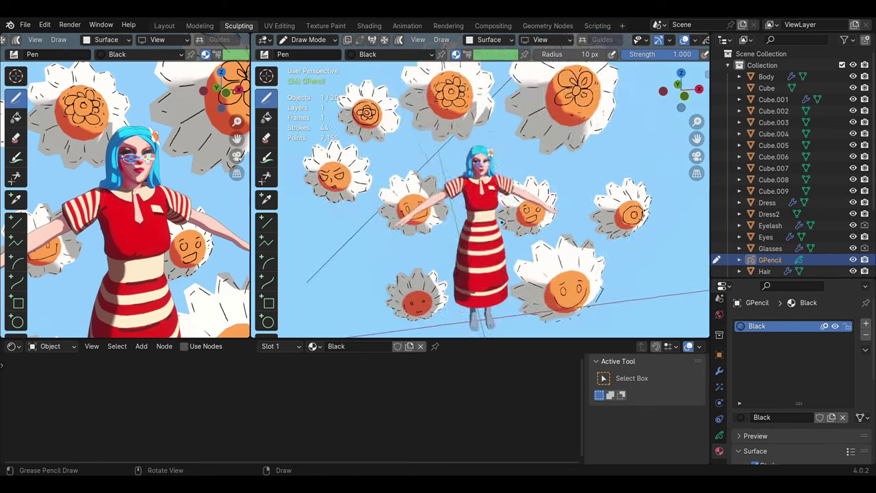
pyautogui.moveTo(442, 193); pyautogui.dragTo(470, 192)
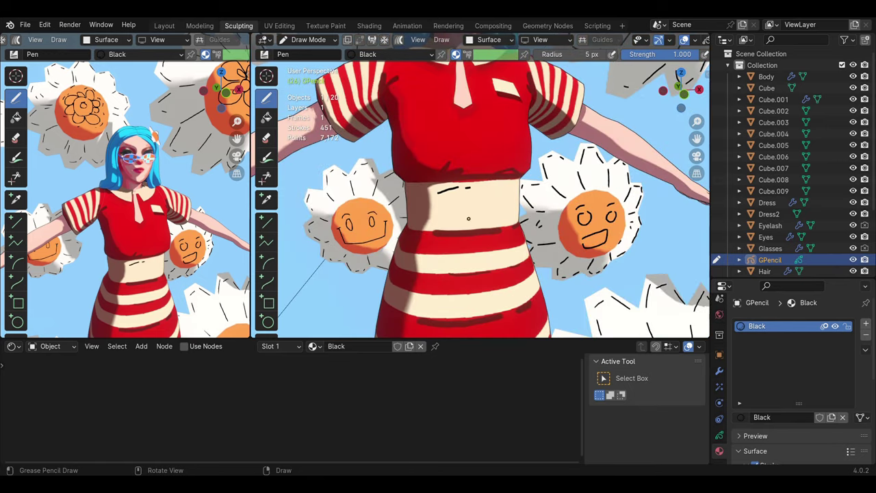
pyautogui.moveTo(462, 222)
pyautogui.mouseDown(button='middle')
pyautogui.moveTo(457, 264)
pyautogui.moveTo(506, 251)
pyautogui.mouseUp(button='middle')
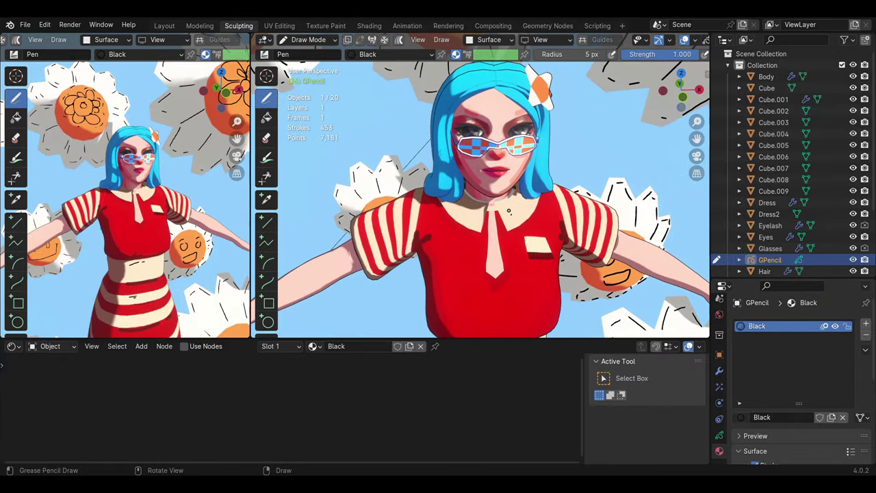
pyautogui.moveTo(508, 210); pyautogui.dragTo(509, 221)
# Remove a stray mark on the hair flower and zoom around to review the character.
pyautogui.moveTo(455, 321)
pyautogui.mouseDown(button='middle')
pyautogui.moveTo(505, 172)
pyautogui.moveTo(511, 208)
pyautogui.mouseUp(button='middle')
pyautogui.scroll(5, 506, 170)
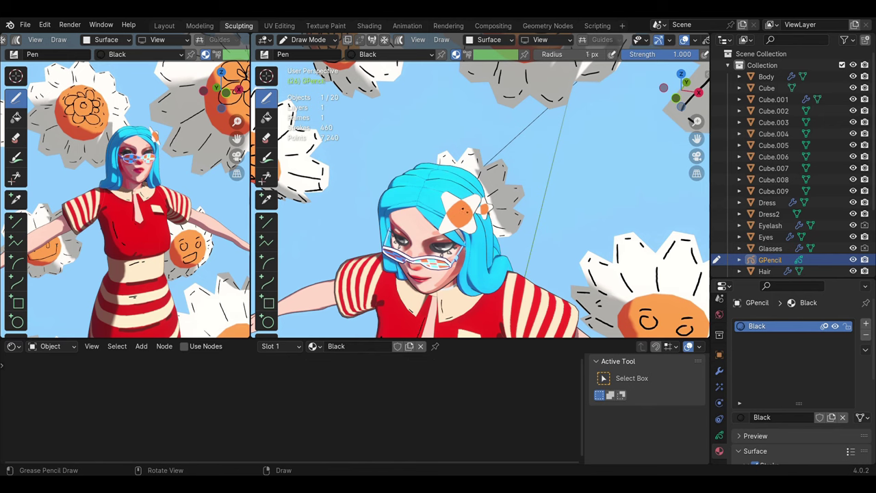
pyautogui.hotkey('ctrl', 'z')
pyautogui.scroll(-5, 493, 198)
pyautogui.scroll(2, 493, 198)
pyautogui.scroll(2, 493, 199)
pyautogui.scroll(2, 493, 198)
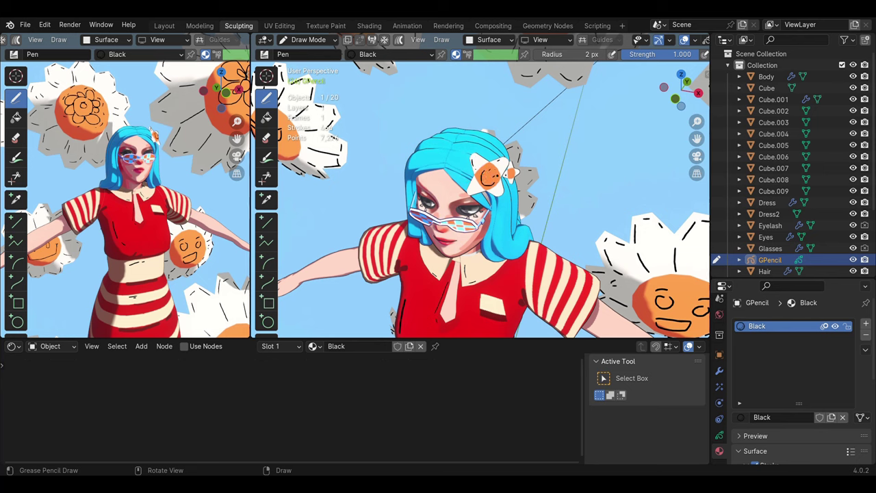
pyautogui.scroll(-3, 479, 199)
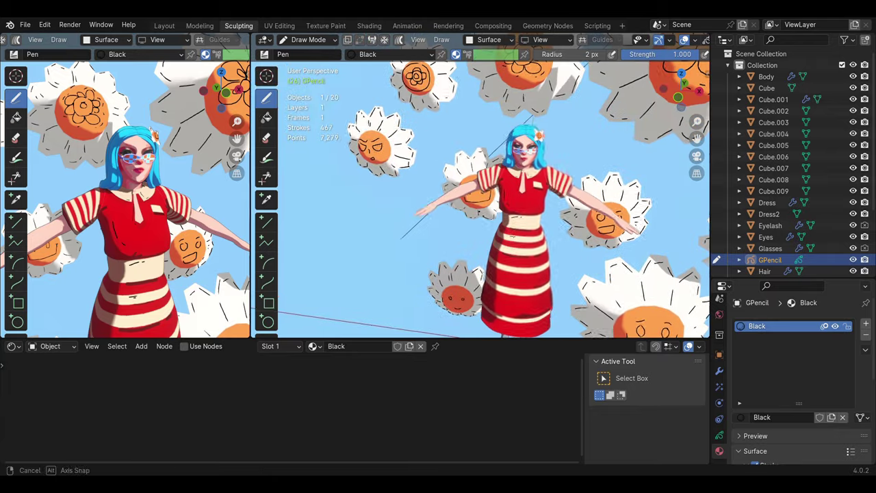
pyautogui.scroll(-3, 479, 198)
# Set Grease Pencil stroke placement to the 3D Cursor.
pyautogui.scroll(3, 479, 198)
pyautogui.scroll(1, 479, 198)
pyautogui.click(485, 40)
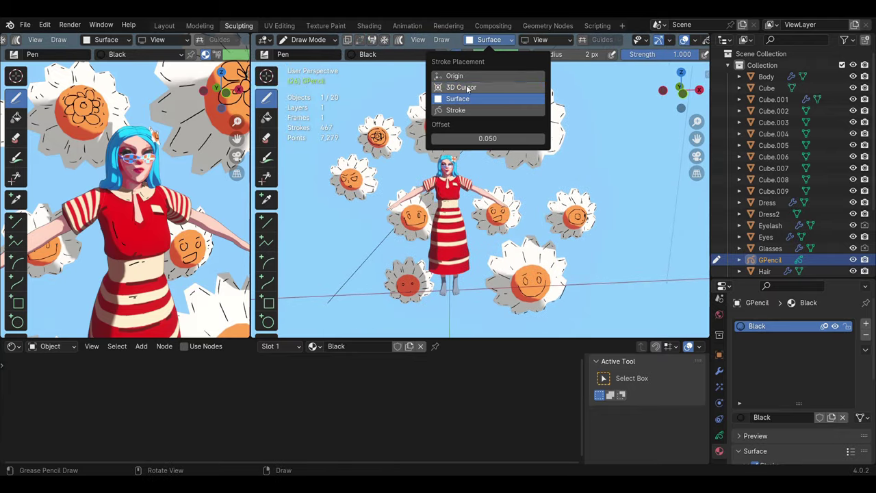
pyautogui.click(464, 85)
# Add a material slot with new stroke material Material.010 and draw a test stroke.
pyautogui.click(865, 323)
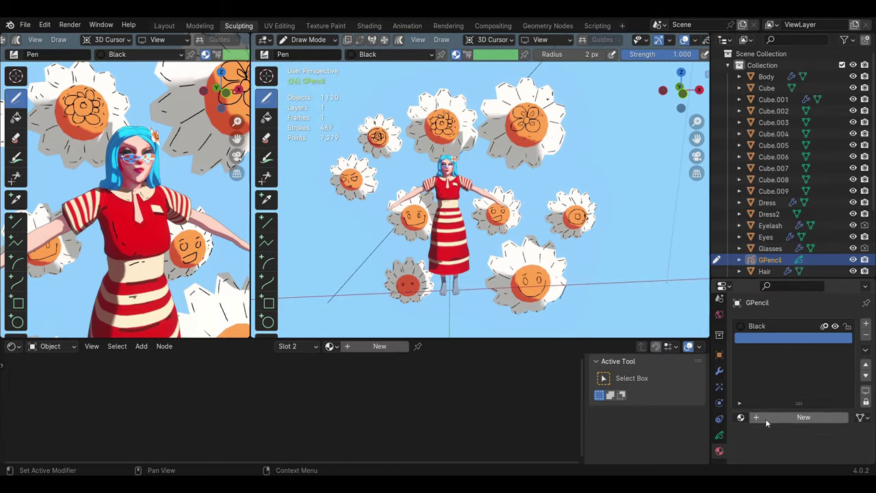
pyautogui.click(802, 416)
pyautogui.scroll(-5, 794, 383)
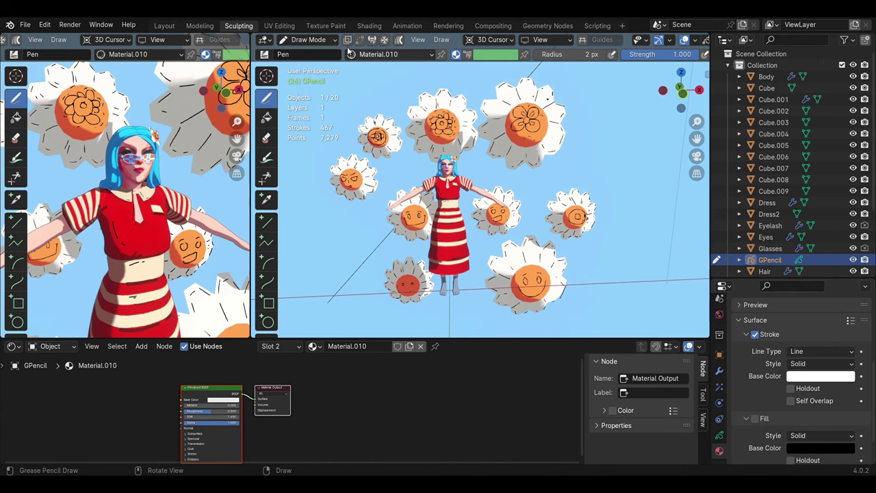
pyautogui.moveTo(578, 156); pyautogui.dragTo(589, 162)
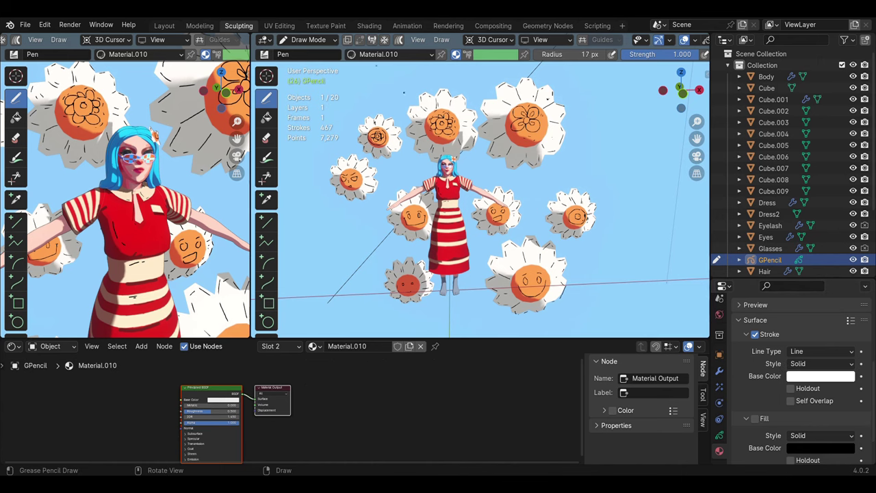
pyautogui.scroll(5, 794, 383)
pyautogui.click(719, 435)
pyautogui.scroll(5, 794, 383)
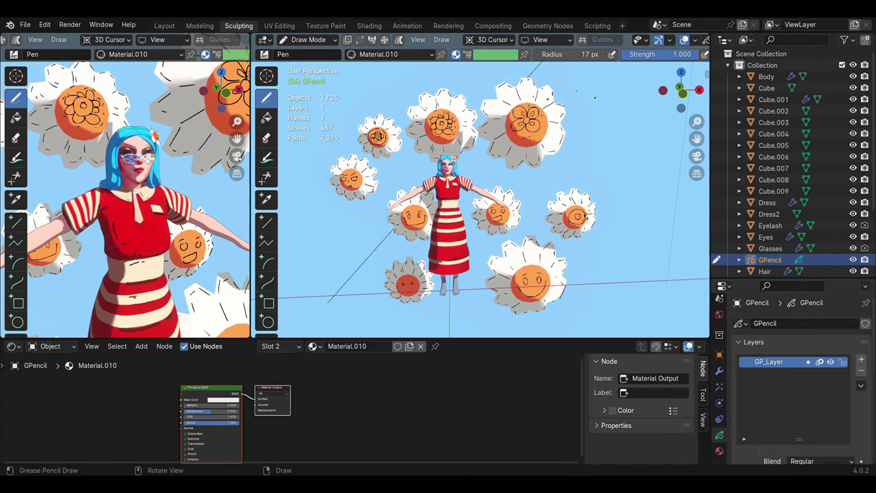
pyautogui.click(672, 42)
# Undo the test strokes near the top and right of the flowers.
pyautogui.hotkey('ctrl', 'z')
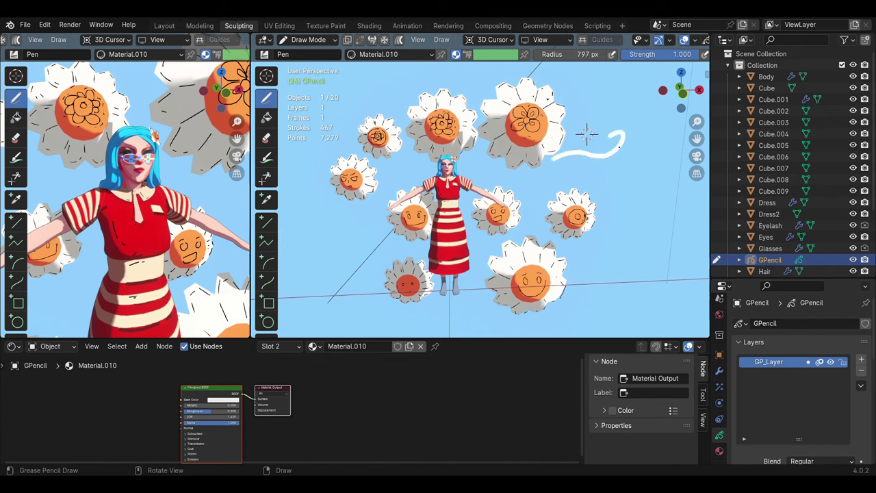
pyautogui.moveTo(581, 161); pyautogui.dragTo(640, 154)
pyautogui.moveTo(586, 132)
pyautogui.mouseDown(button='middle')
pyautogui.moveTo(610, 132)
pyautogui.moveTo(586, 212)
pyautogui.moveTo(686, 163)
pyautogui.moveTo(550, 200)
pyautogui.mouseUp(button='middle')
pyautogui.hotkey('ctrl', 'z')
# Shrink the Draw brush radius to 29 px and turn off the layer's Use Lights.
pyautogui.moveTo(459, 152); pyautogui.dragTo(465, 164, button='middle')
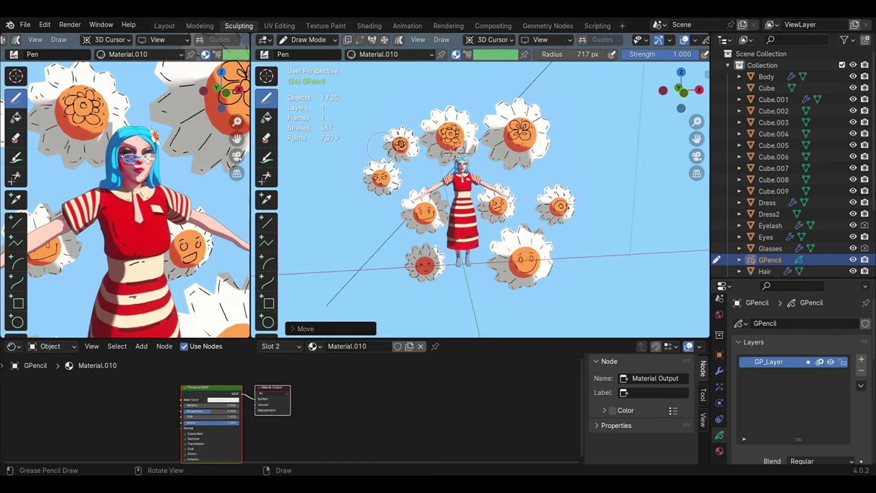
pyautogui.press('f')
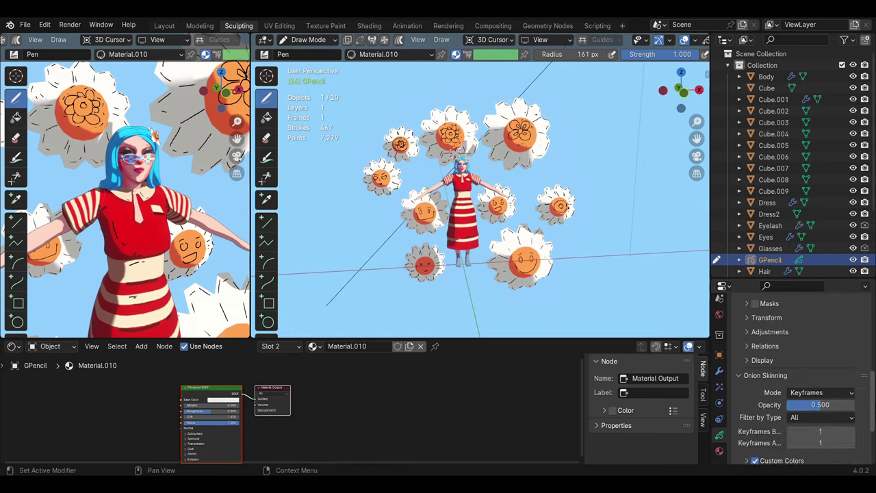
pyautogui.scroll(-5, 789, 353)
pyautogui.press('f')
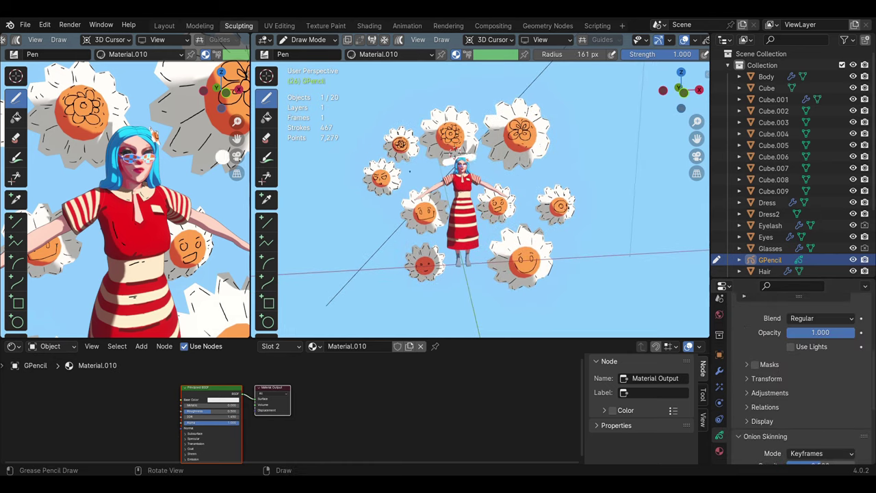
pyautogui.click(414, 177)
pyautogui.press('f')
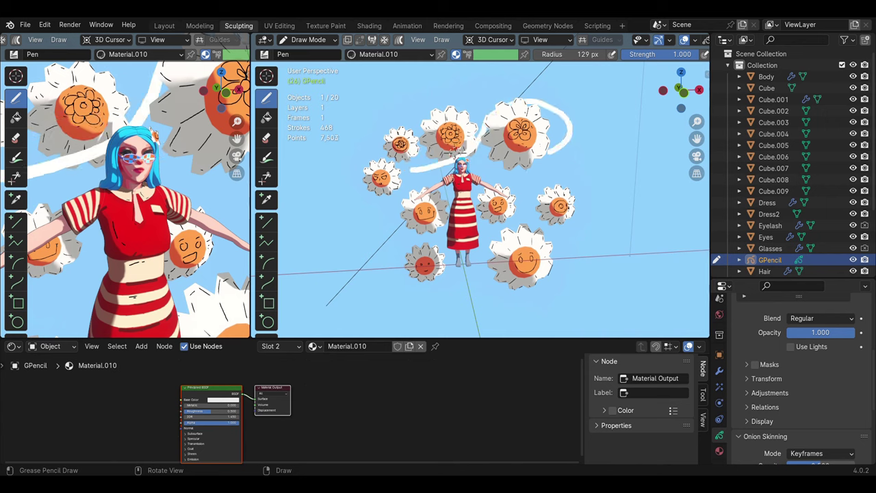
pyautogui.click(421, 177)
pyautogui.hotkey('ctrl', 'z')
pyautogui.press('f')
pyautogui.click(411, 191)
# Draw long white wind strokes across the sky and curved ones near the lower-left flowers.
pyautogui.moveTo(346, 205)
pyautogui.mouseDown()
pyautogui.moveTo(453, 171)
pyautogui.moveTo(636, 134)
pyautogui.mouseUp()
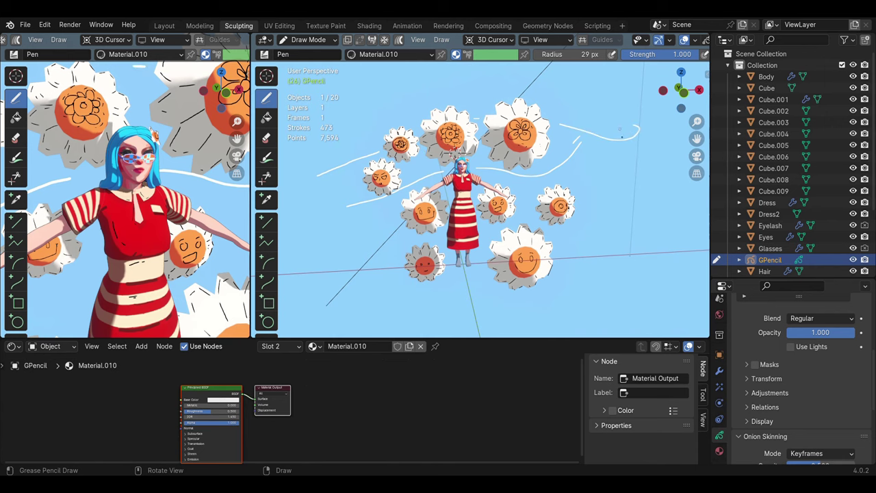
pyautogui.moveTo(479, 205); pyautogui.dragTo(493, 199, button='middle')
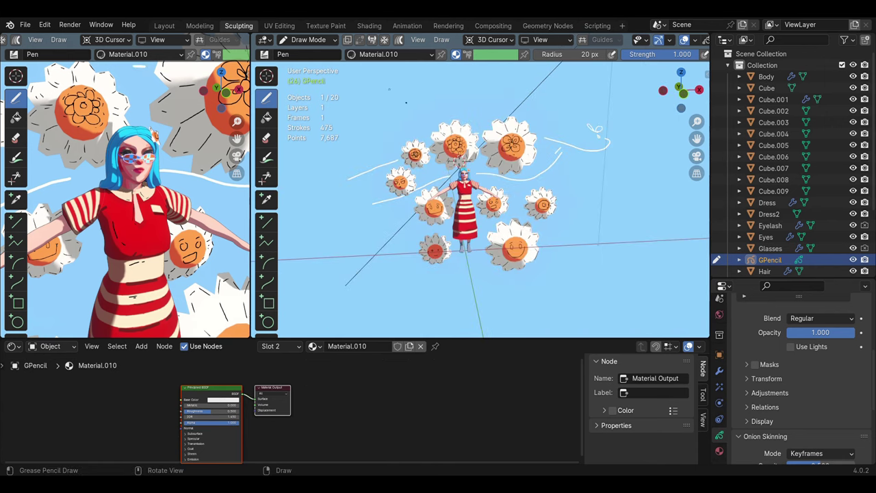
pyautogui.moveTo(377, 129); pyautogui.dragTo(482, 104)
pyautogui.click(491, 101)
pyautogui.moveTo(383, 244); pyautogui.dragTo(442, 230)
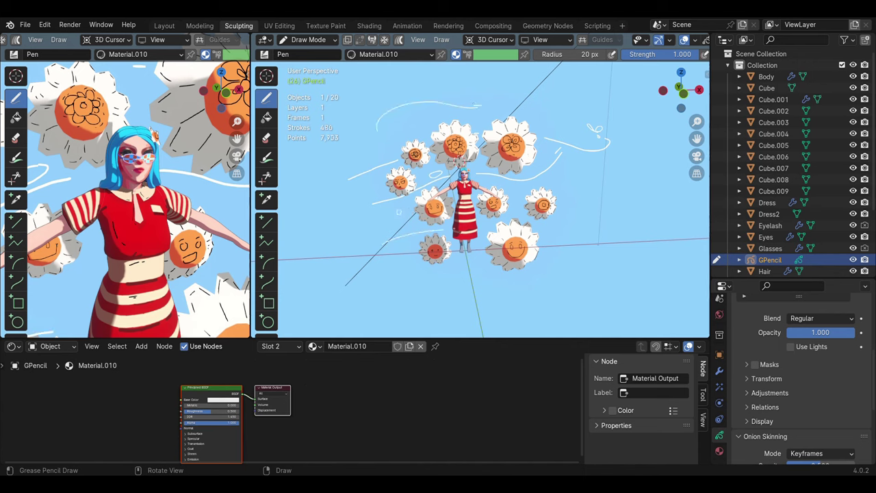
pyautogui.moveTo(383, 244); pyautogui.dragTo(415, 236)
pyautogui.moveTo(399, 212); pyautogui.dragTo(402, 204, button='middle')
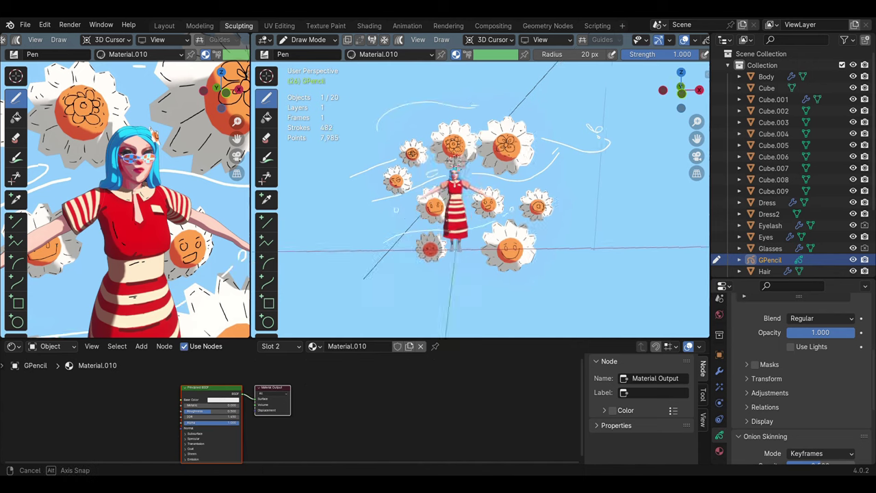
pyautogui.moveTo(547, 205); pyautogui.dragTo(540, 205, button='middle')
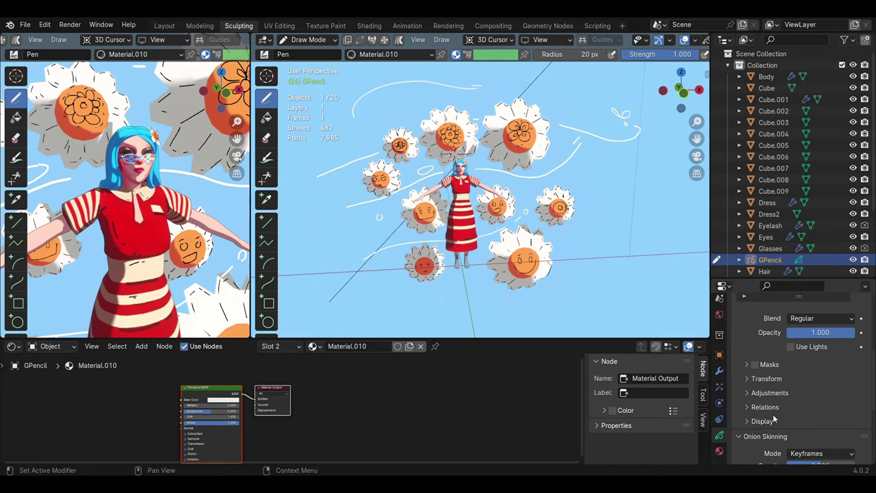
# Set the stroke Thickness Scale to 1.00 in Object Data properties.
pyautogui.scroll(-5, 787, 413)
pyautogui.scroll(-2, 786, 414)
pyautogui.scroll(-2, 787, 414)
pyautogui.scroll(-3, 793, 414)
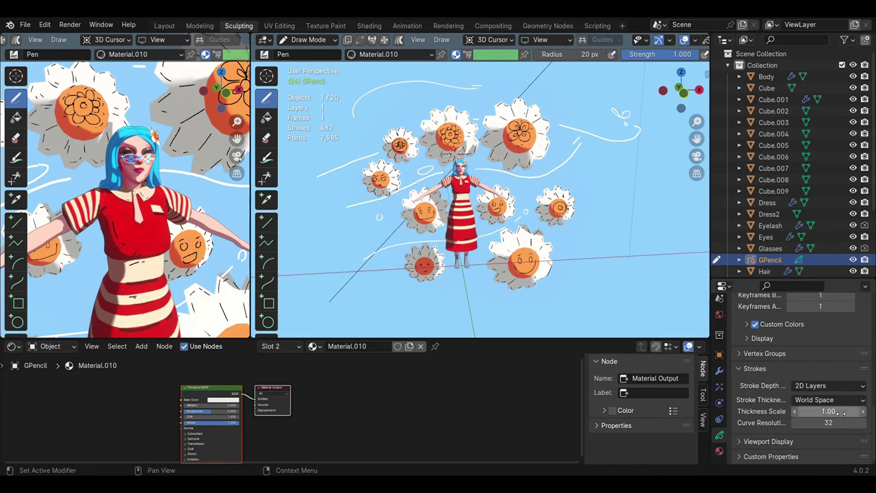
pyautogui.click(817, 411)
pyautogui.write('1')
pyautogui.press('Return')
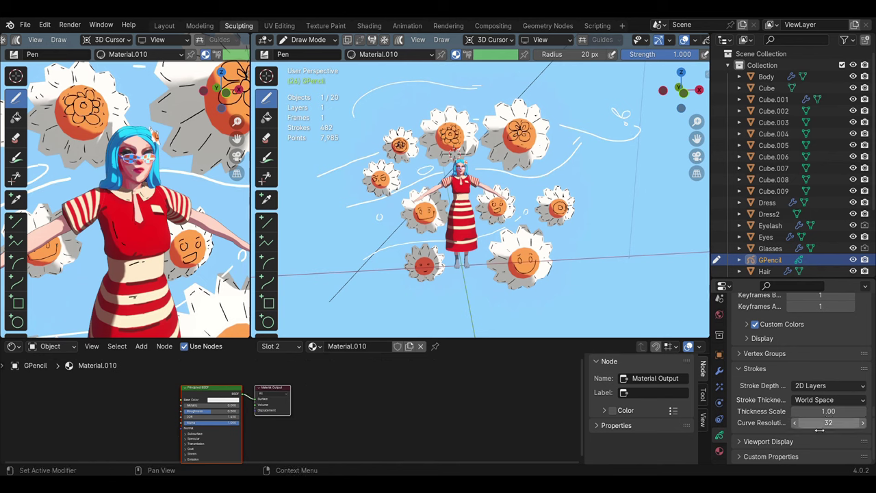
# Replace several white strokes with thin swirls beside the character and a loop near the flowers.
pyautogui.hotkey('ctrl', 'z')
pyautogui.hotkey('ctrl', 'z')
pyautogui.hotkey('ctrl', 'z')
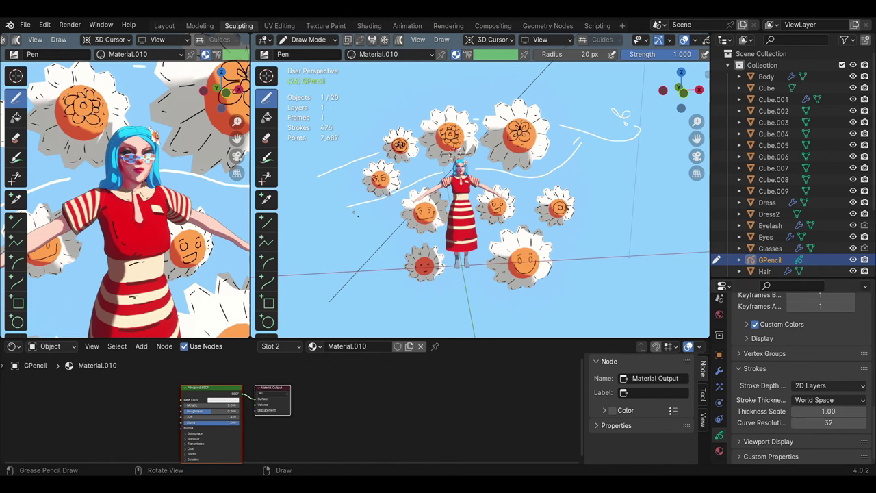
pyautogui.hotkey('ctrl', 'z')
pyautogui.hotkey('ctrl', 'z')
pyautogui.hotkey('ctrl', 'z')
pyautogui.hotkey('ctrl', 'z')
pyautogui.hotkey('ctrl', 'z')
pyautogui.hotkey('ctrl', 'z')
pyautogui.hotkey('ctrl', 'z')
pyautogui.hotkey('ctrl', 'z')
pyautogui.hotkey('ctrl', 'z')
pyautogui.moveTo(411, 204)
pyautogui.mouseDown()
pyautogui.moveTo(372, 206)
pyautogui.moveTo(433, 173)
pyautogui.mouseUp()
pyautogui.hotkey('ctrl', 'z')
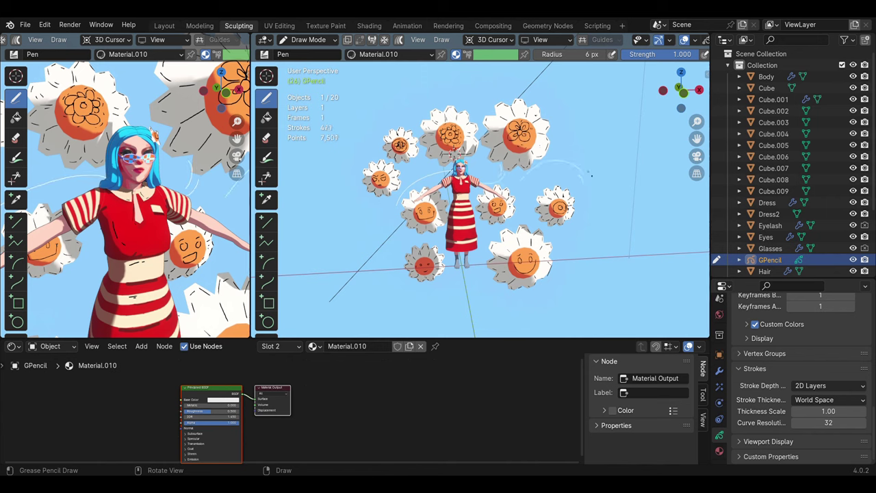
pyautogui.moveTo(433, 236); pyautogui.dragTo(400, 240)
pyautogui.moveTo(58, 200); pyautogui.dragTo(34, 167)
pyautogui.moveTo(395, 230); pyautogui.dragTo(407, 240)
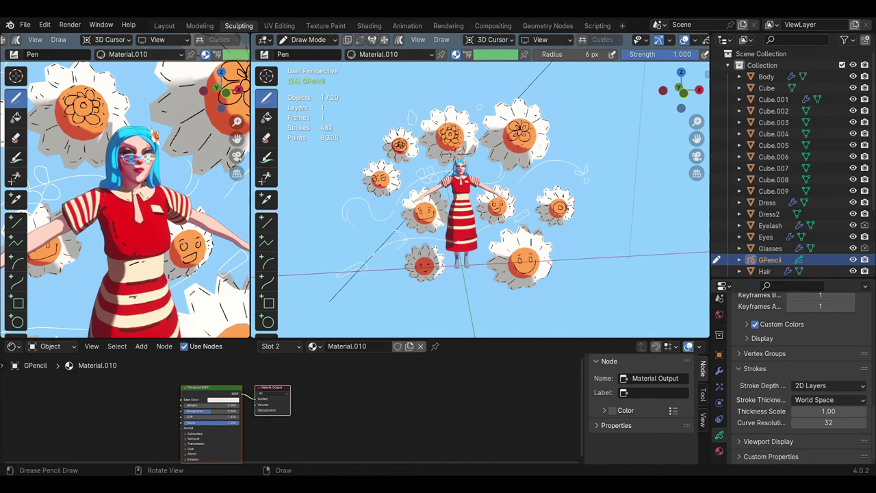
# Add small white doodles and a swirl by the right flower, then orbit toward the character.
pyautogui.moveTo(558, 157); pyautogui.dragTo(576, 157)
pyautogui.moveTo(575, 150); pyautogui.dragTo(574, 137)
pyautogui.moveTo(564, 128); pyautogui.dragTo(575, 119)
pyautogui.moveTo(568, 127); pyautogui.dragTo(533, 130, button='middle')
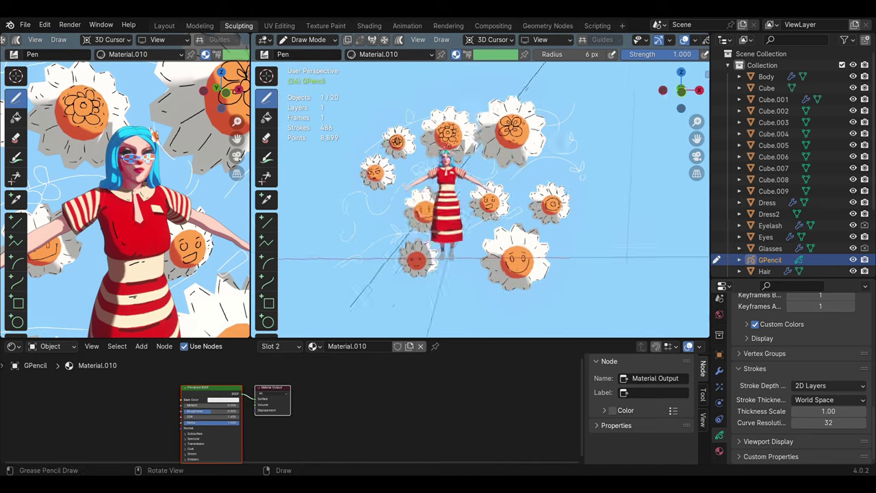
pyautogui.scroll(3, 479, 137)
pyautogui.moveTo(479, 158); pyautogui.dragTo(498, 142, button='middle')
pyautogui.scroll(-3, 497, 142)
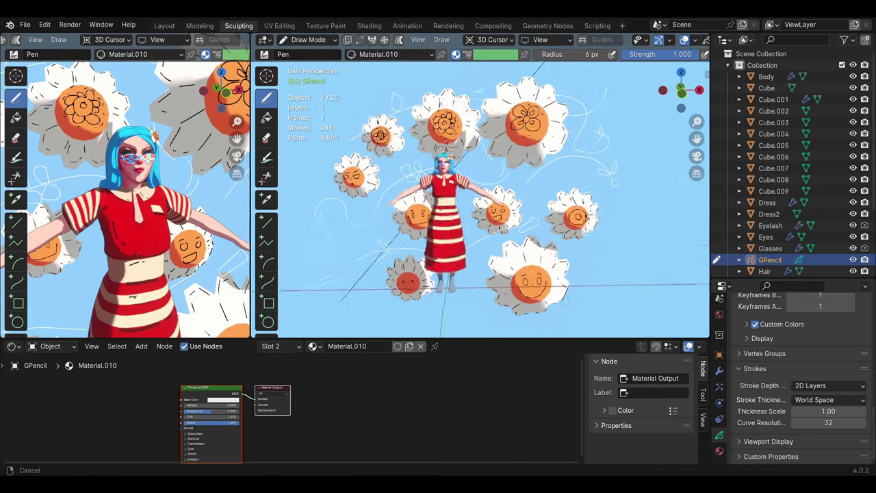
pyautogui.scroll(-2, 497, 142)
pyautogui.scroll(5, 498, 142)
pyautogui.scroll(-2, 497, 142)
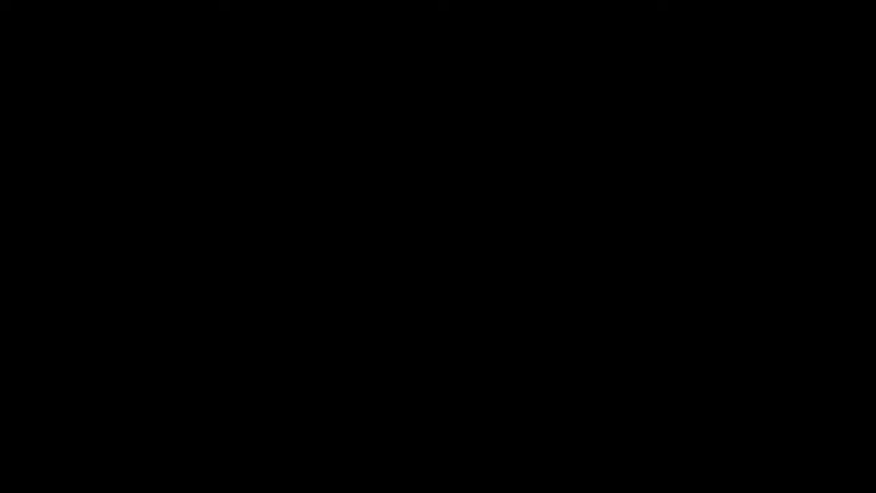